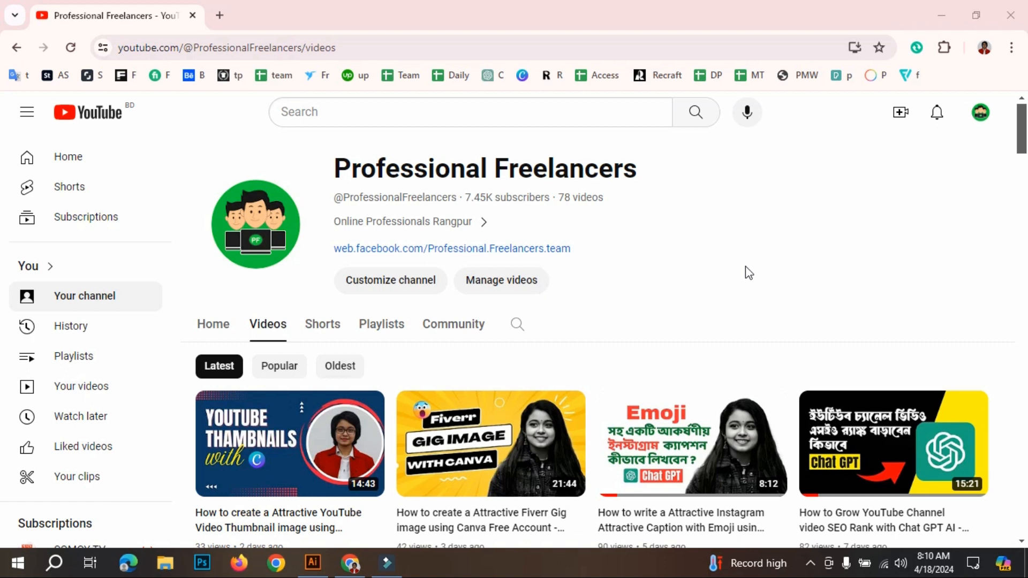
pyautogui.scroll(-1, 749, 281)
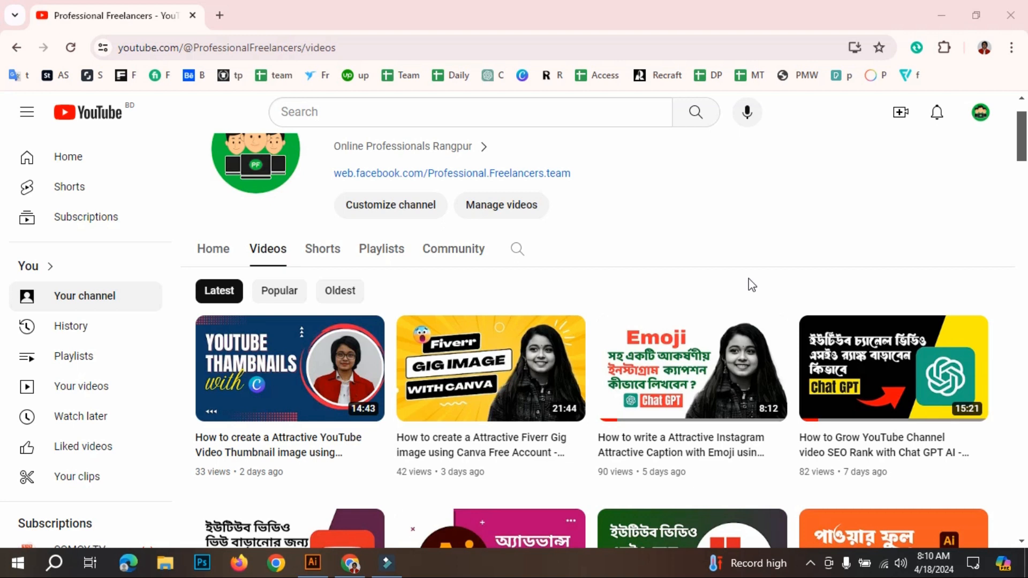
pyautogui.scroll(1, 757, 303)
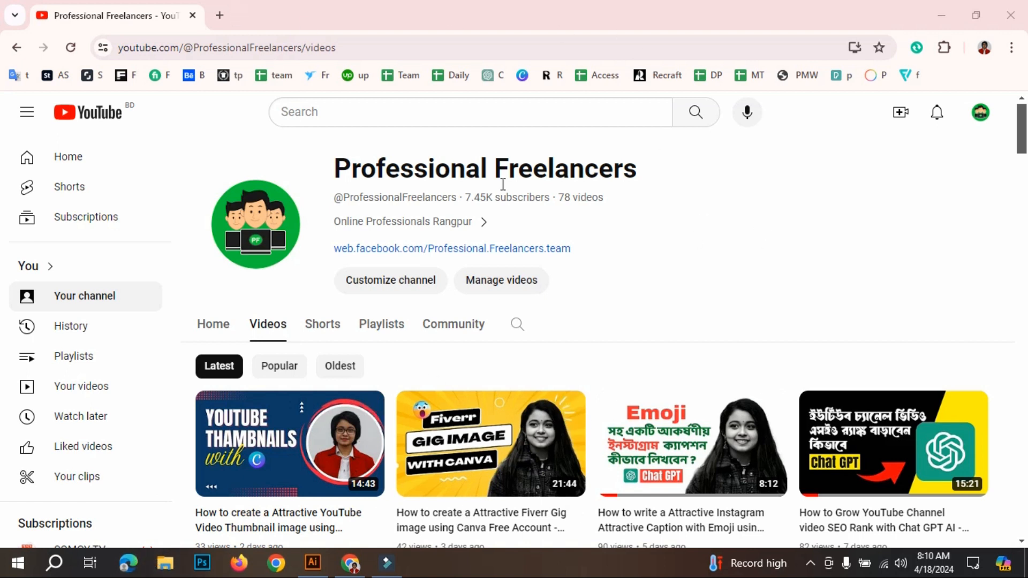
# Step: Search Windows for "bing", open the "bing ai" web results in Microsoft Edge, and close the browser
pyautogui.click(128, 566)
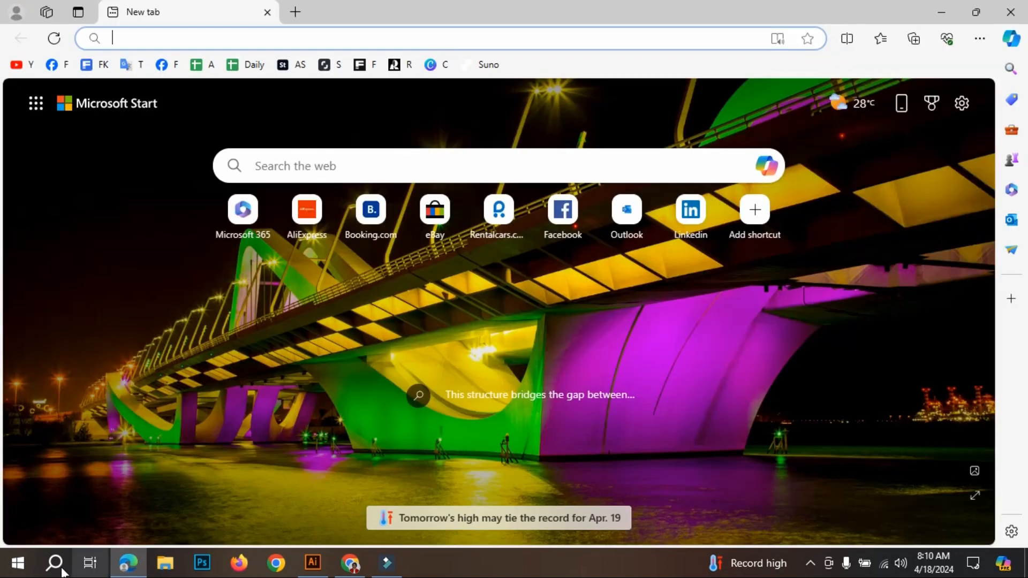
pyautogui.click(55, 563)
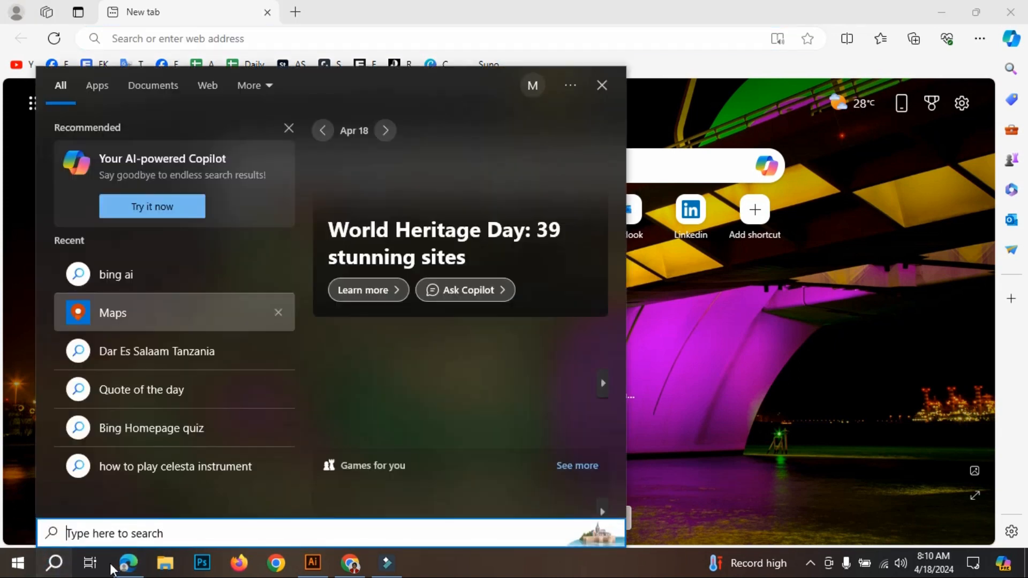
pyautogui.click(112, 534)
pyautogui.write('bing')
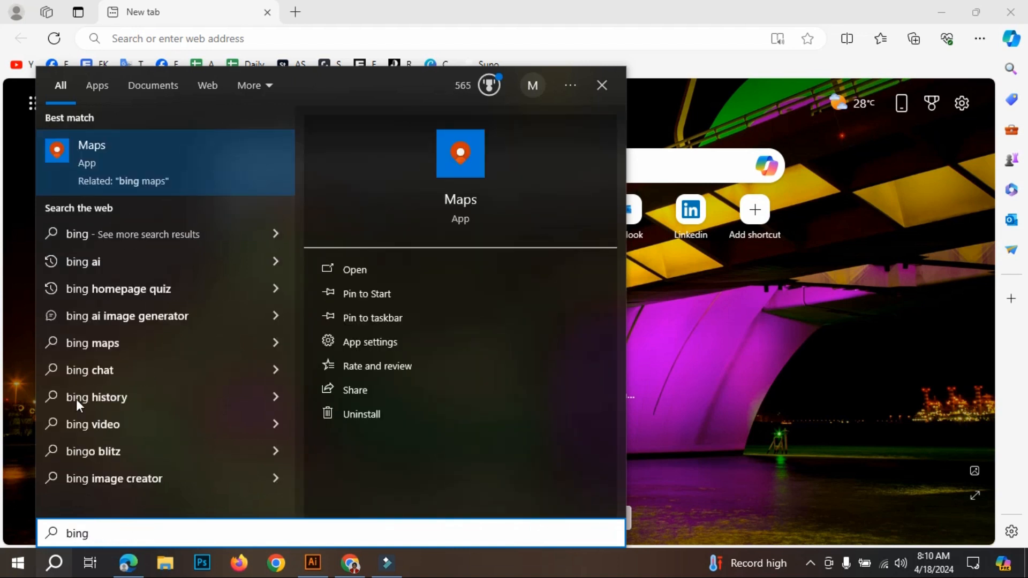
pyautogui.click(98, 262)
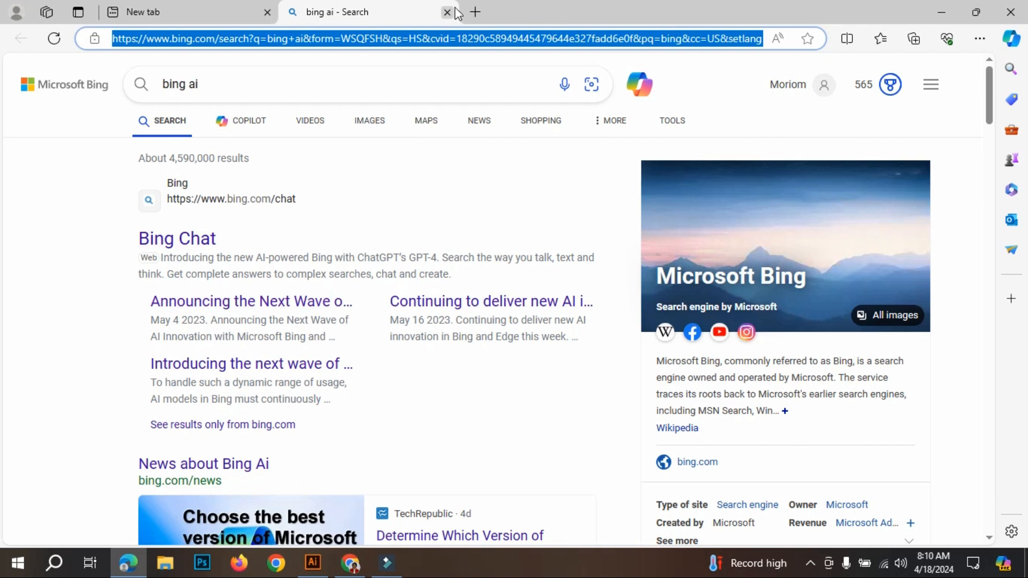
pyautogui.click(1019, 13)
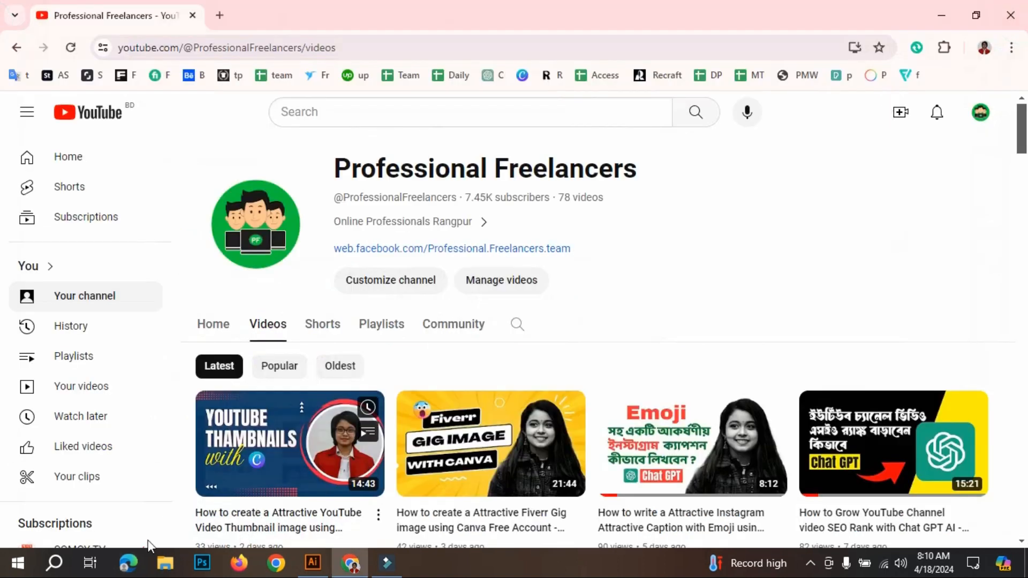
# Step: Switch to Microsoft Edge and open the Copilot chat from the new tab page, ready for a prompt
pyautogui.click(129, 566)
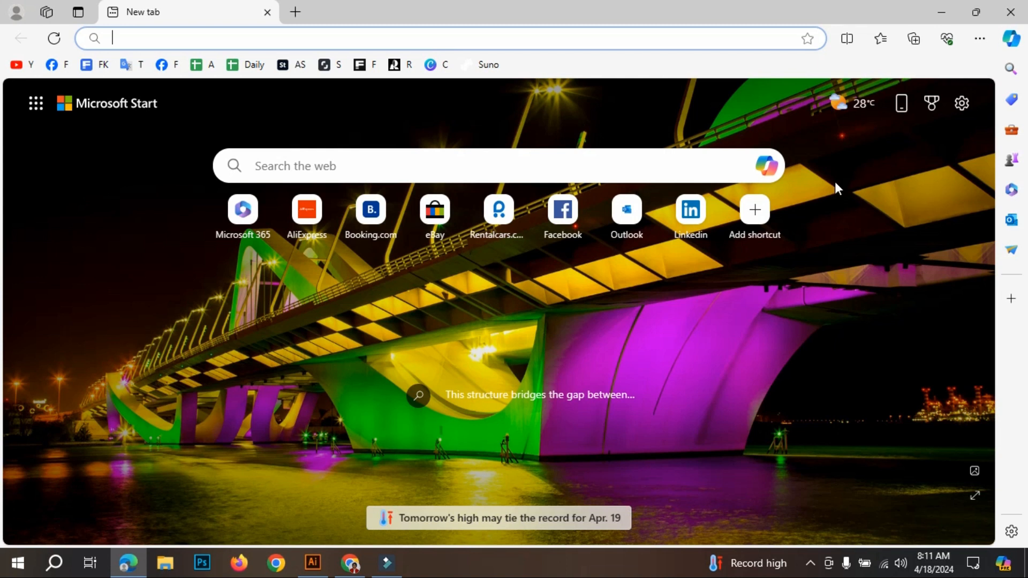
pyautogui.click(766, 167)
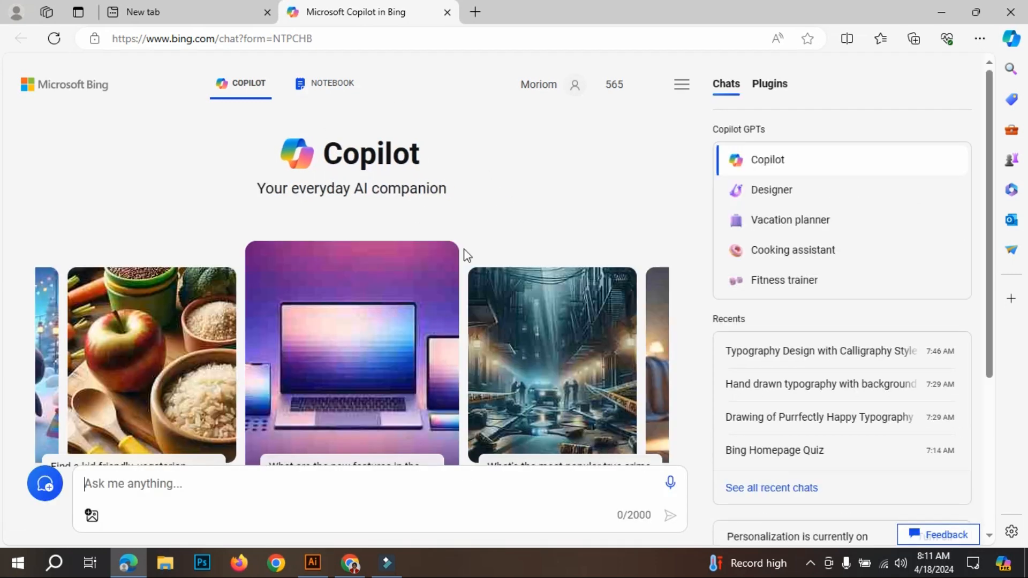
pyautogui.click(193, 485)
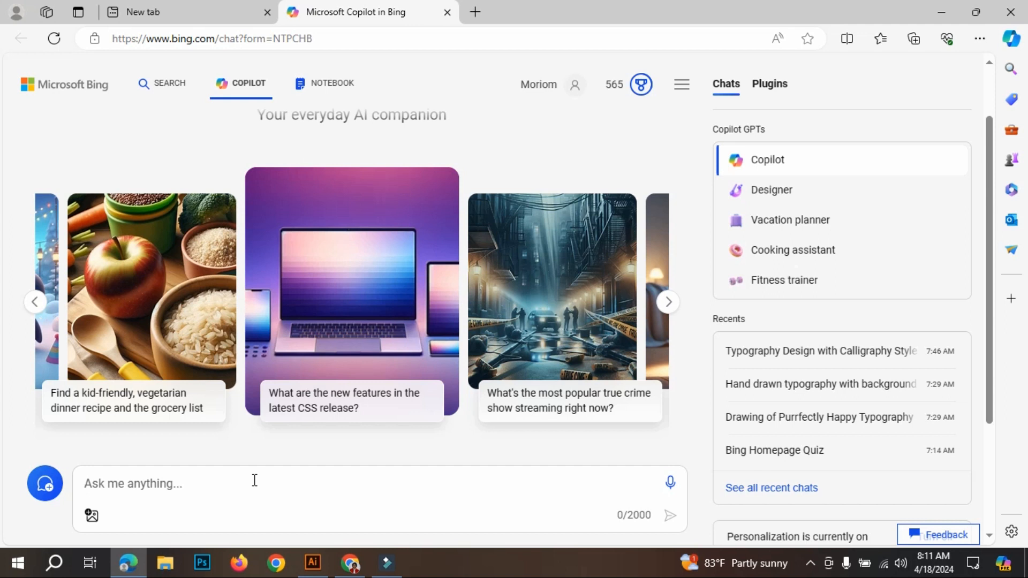
# Step: Start the Copilot prompt with "creat a typography Design With Text"
pyautogui.click(187, 484)
pyautogui.write('c')
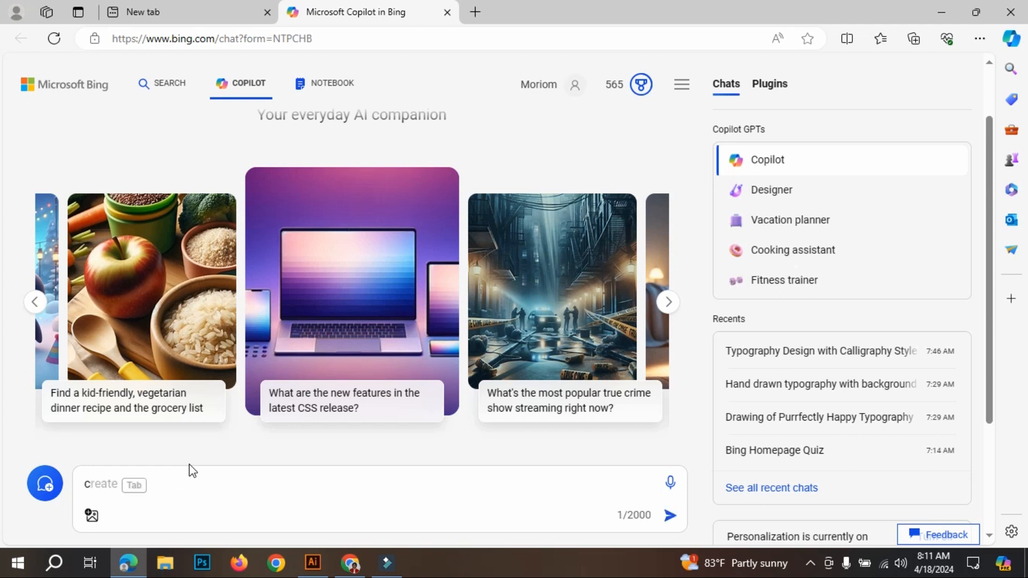
pyautogui.write('reat a t')
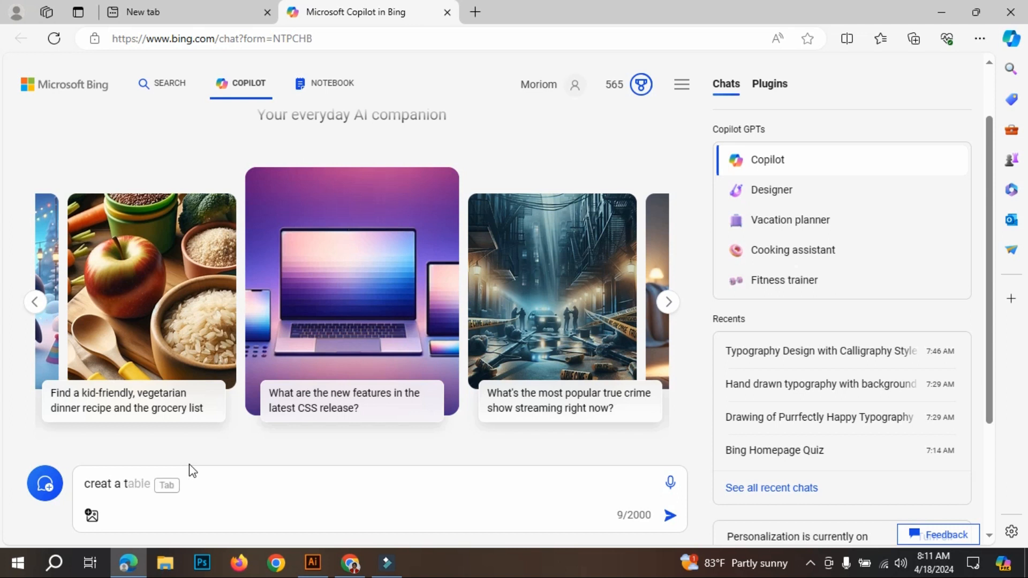
pyautogui.write('ypography Design')
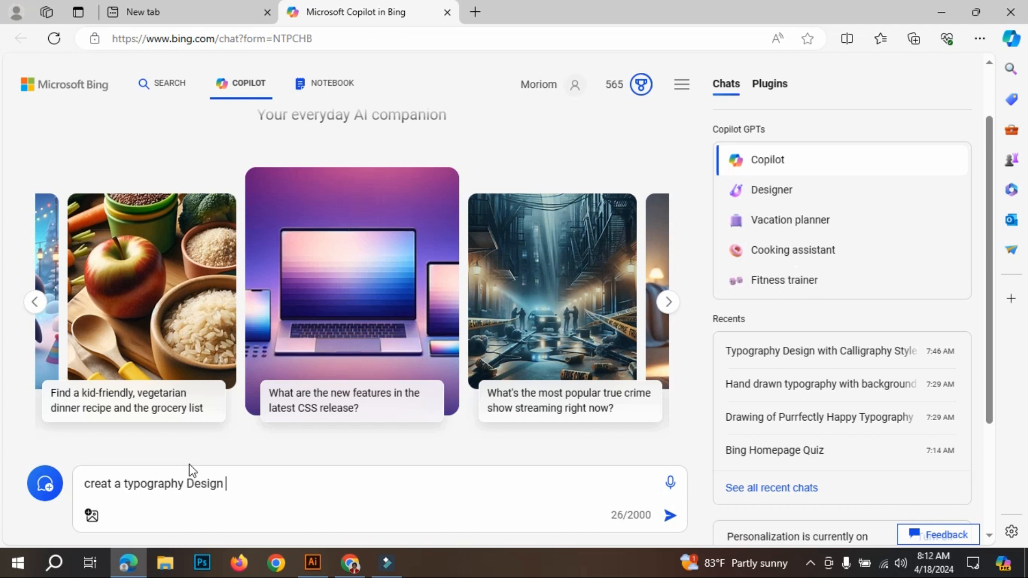
pyautogui.write(' With ')
pyautogui.write('Text ')
# Step: Add the quoted design text " Simple Day " to the prompt, capitalising both words and spacing them from the quotation marks
pyautogui.write('"')
pyautogui.write('si')
pyautogui.write('mple ')
pyautogui.write('day')
pyautogui.press('BackSpace')
pyautogui.press('BackSpace')
pyautogui.press('BackSpace')
pyautogui.press('BackSpace')
pyautogui.press('BackSpace')
pyautogui.press('BackSpace')
pyautogui.press('BackSpace')
pyautogui.press('BackSpace')
pyautogui.press('BackSpace')
pyautogui.press('BackSpace')
pyautogui.press('BackSpace')
pyautogui.write('Simple ')
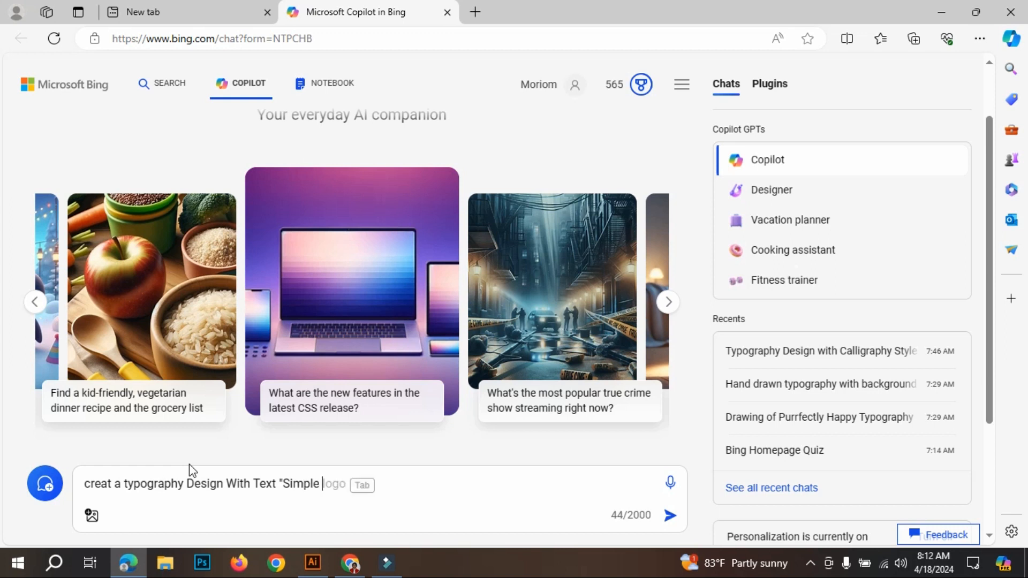
pyautogui.write('DAy')
pyautogui.press('BackSpace')
pyautogui.press('BackSpace')
pyautogui.write('ay ')
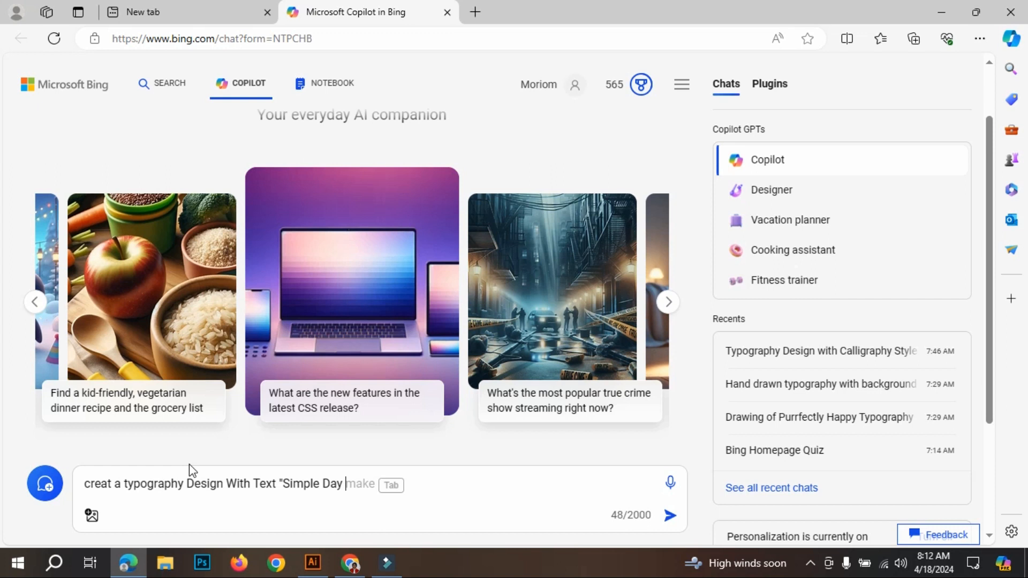
pyautogui.write('"')
pyautogui.click(284, 485)
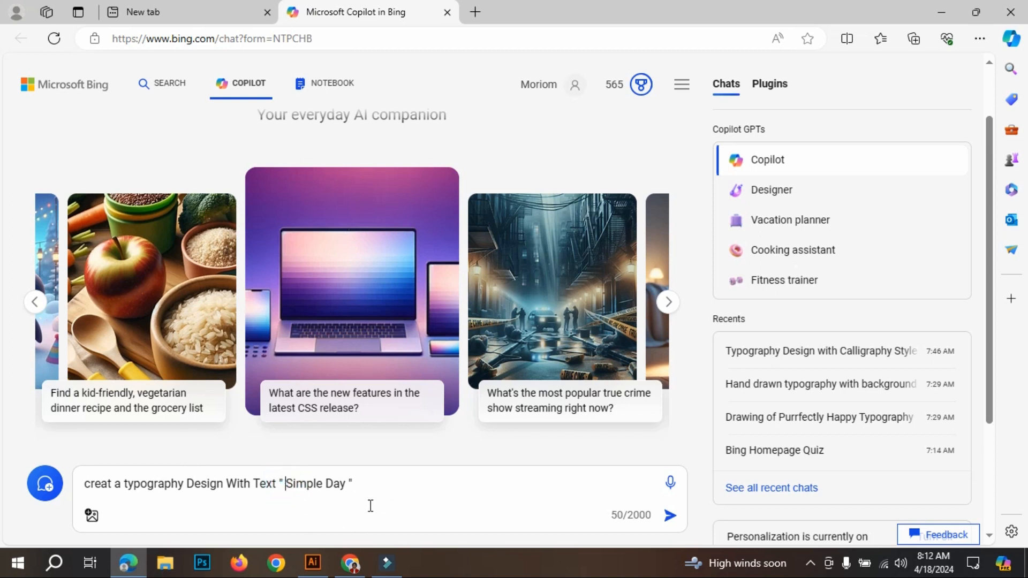
# Step: Extend the prompt after the quoted text with "caligraphy style , white backgraound"
pyautogui.click(363, 482)
pyautogui.write('c')
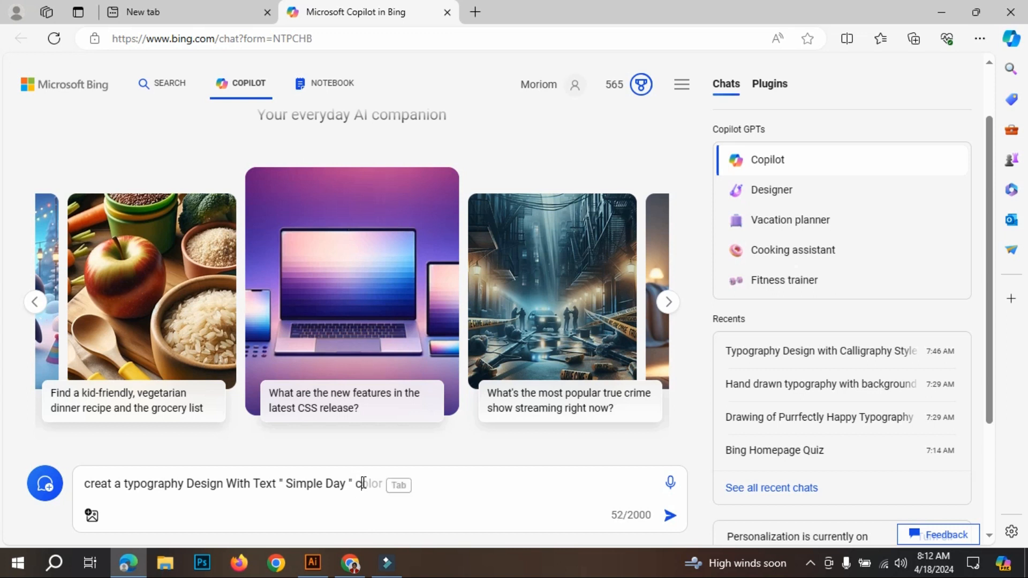
pyautogui.write('aligraphy')
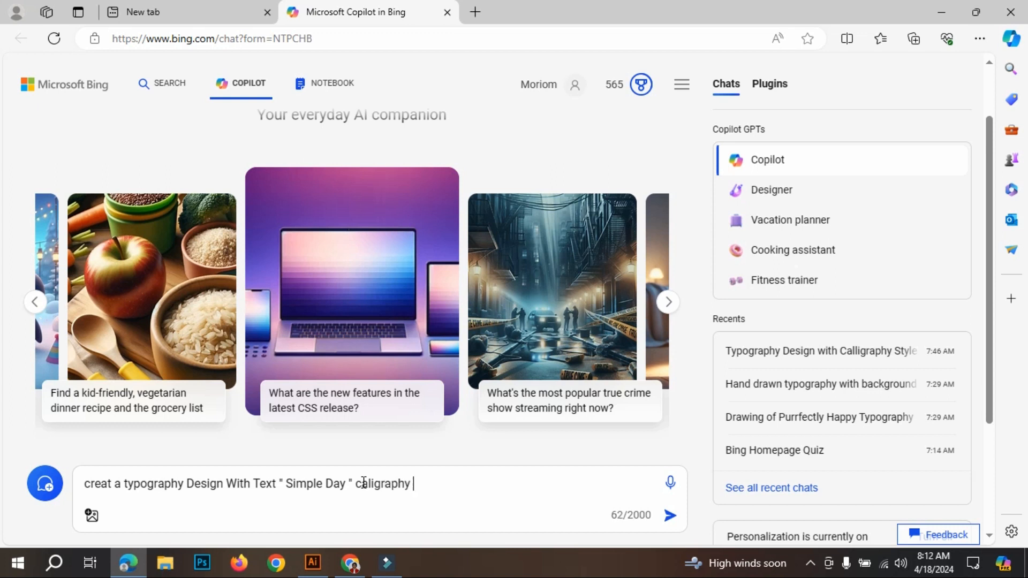
pyautogui.write(' style ')
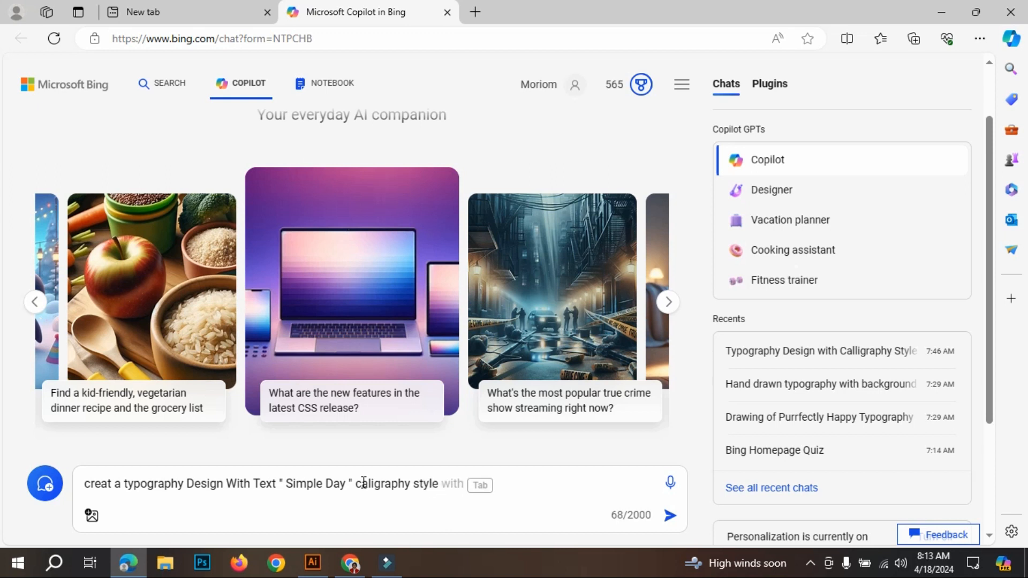
pyautogui.write(', white backr')
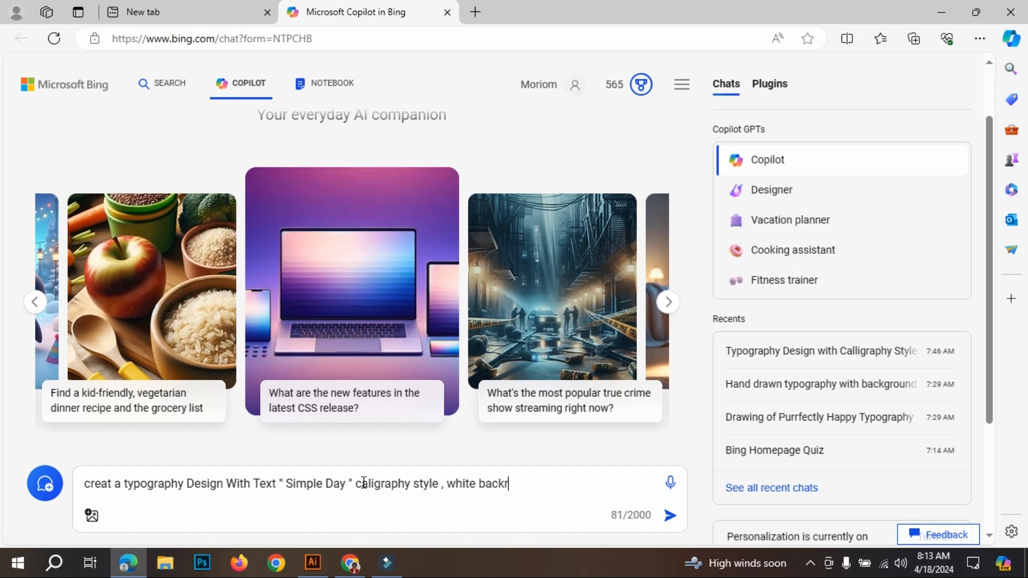
pyautogui.press('BackSpace')
pyautogui.write('graoubd')
pyautogui.press('BackSpace')
pyautogui.press('BackSpace')
pyautogui.write('nd')
# Step: Correct "creat" to "create" at the start of the prompt and submit it to Copilot
pyautogui.click(110, 481)
pyautogui.write('e')
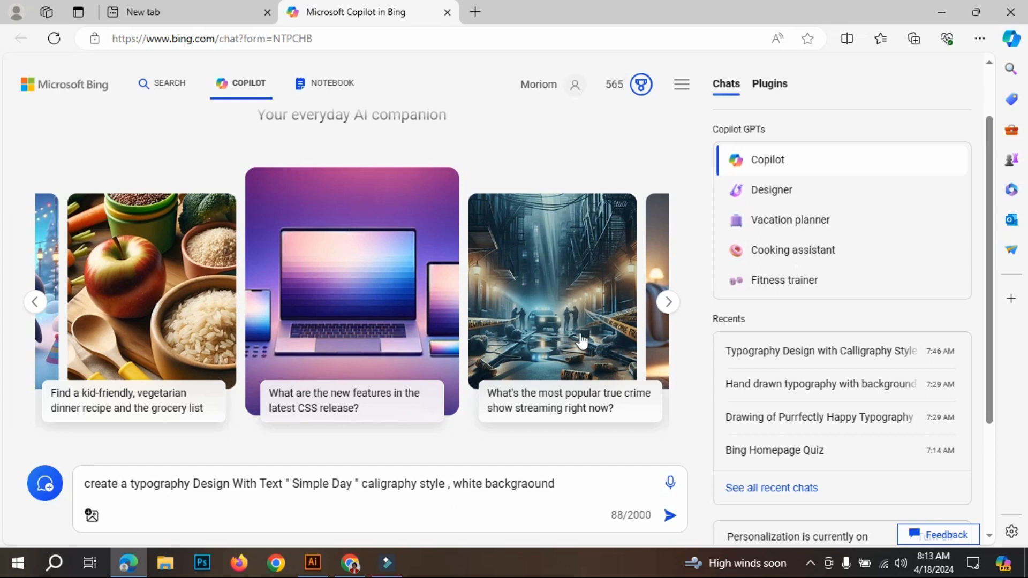
pyautogui.scroll(-3, 581, 339)
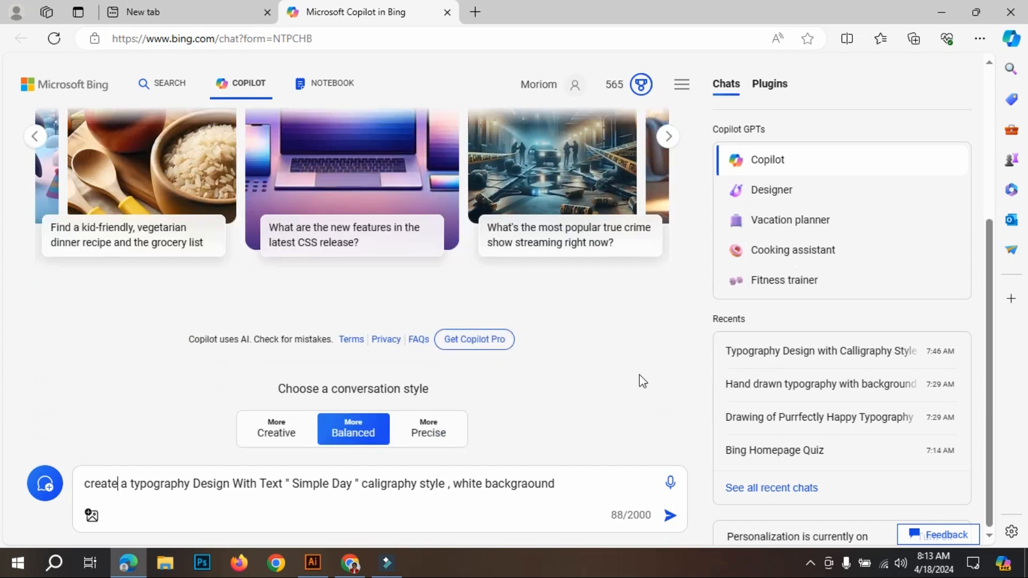
pyautogui.click(669, 517)
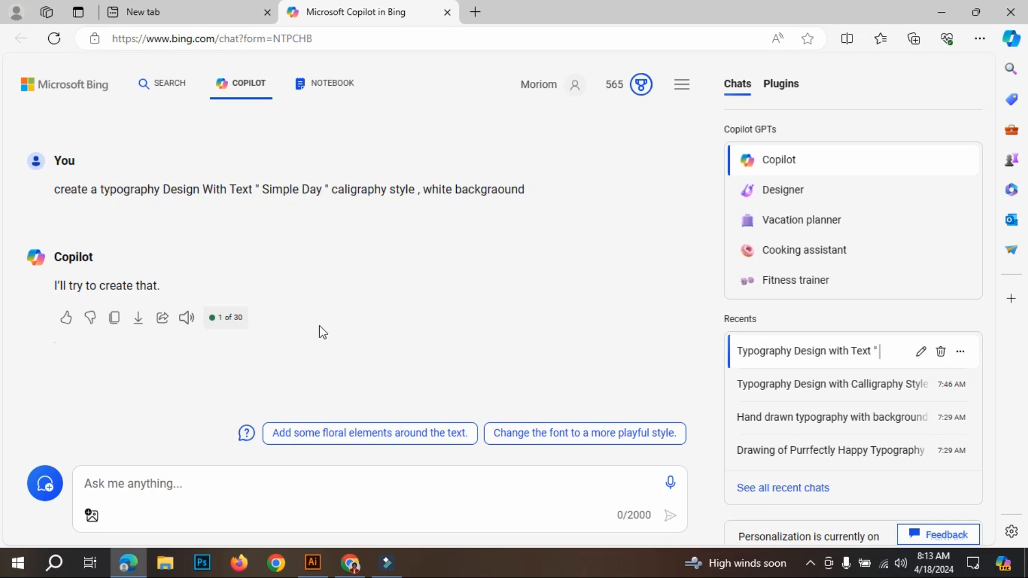
# Step: Review the generated Simple Day designs and copy the submitted prompt from the conversation
pyautogui.scroll(3, 343, 305)
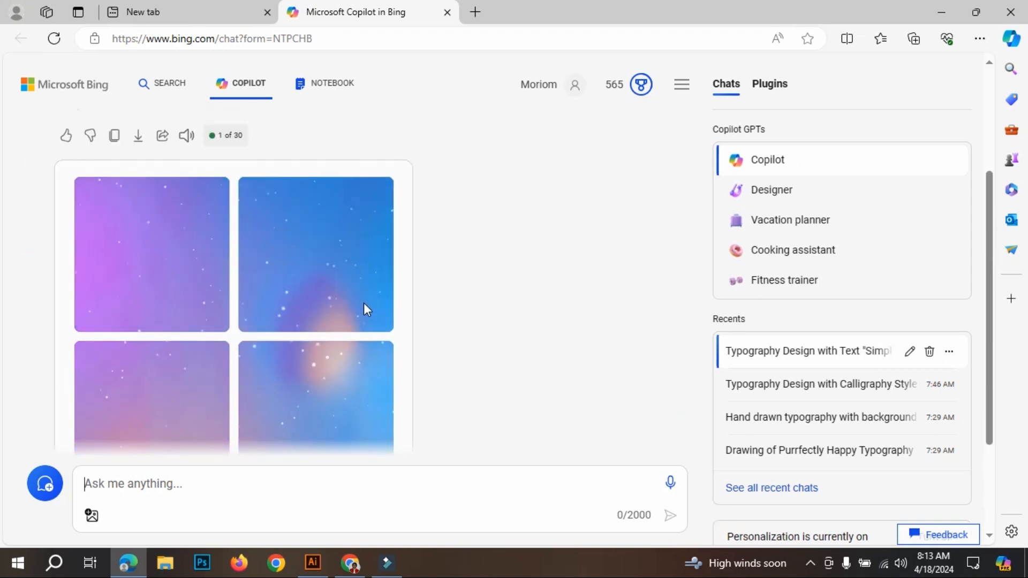
pyautogui.scroll(-1, 380, 295)
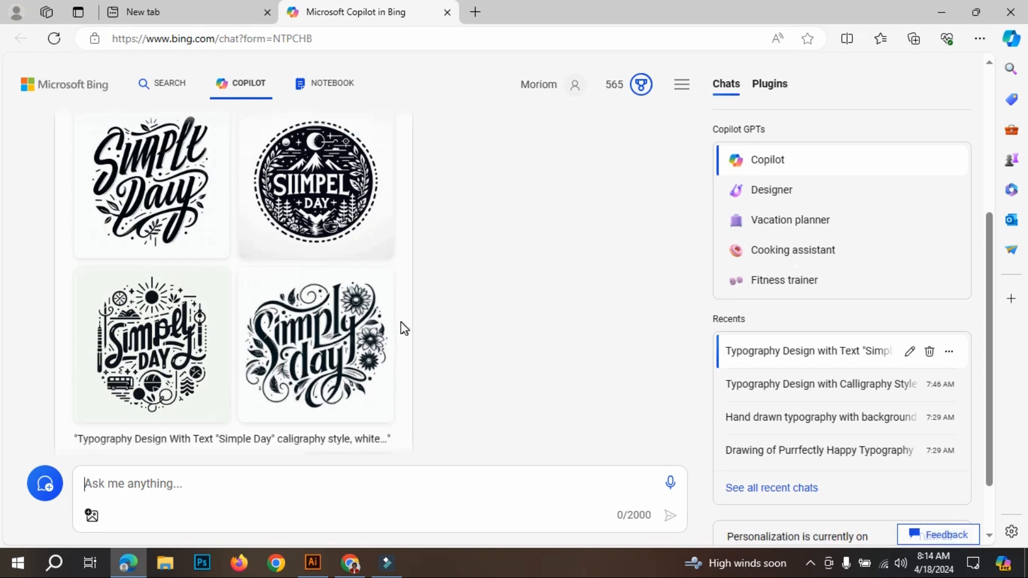
pyautogui.scroll(2, 207, 282)
pyautogui.scroll(-2, 307, 299)
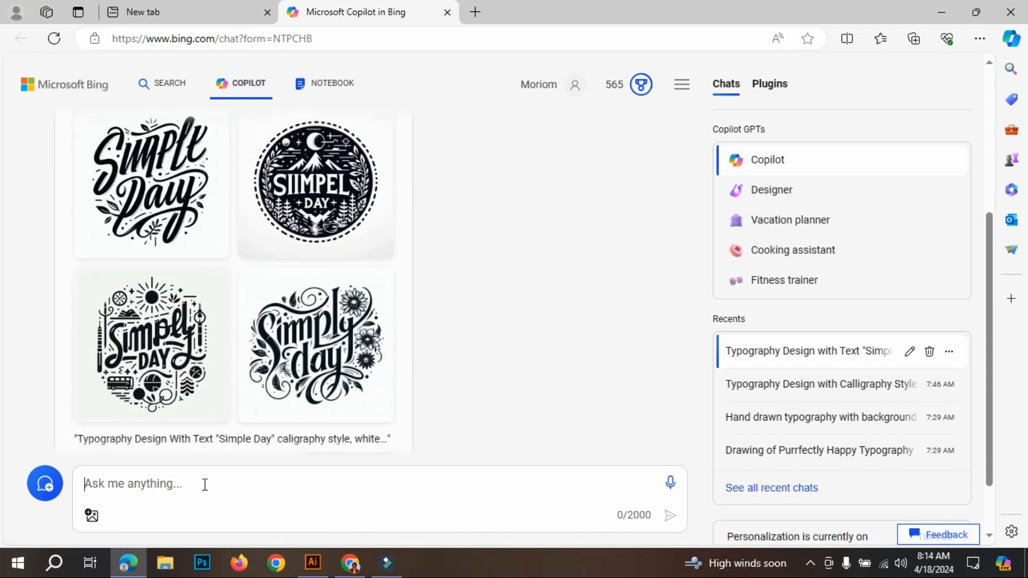
pyautogui.scroll(4, 339, 255)
pyautogui.scroll(2, 339, 255)
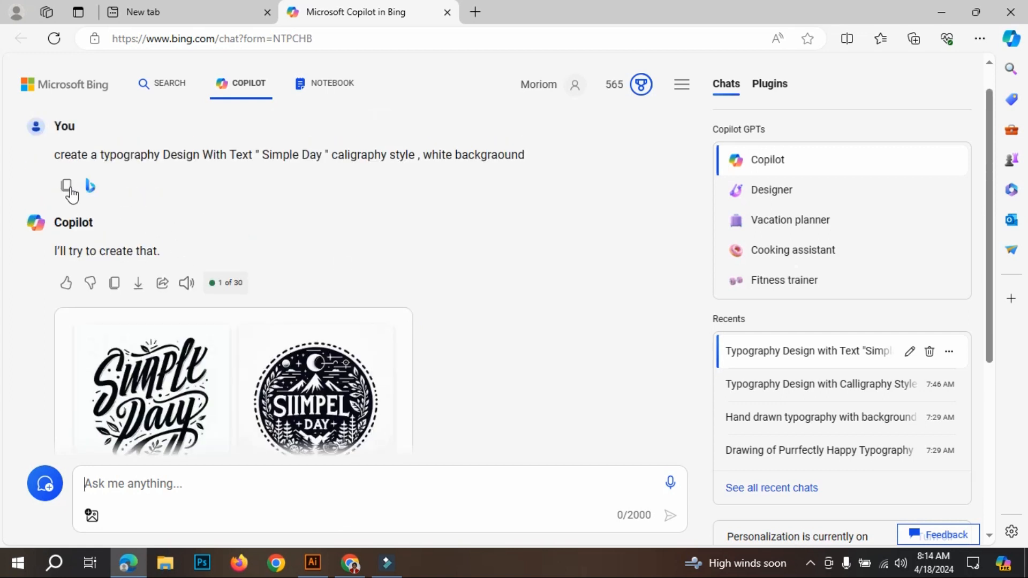
pyautogui.click(65, 185)
# Step: Submit the copied prompt again to generate a second set of Simple Day designs
pyautogui.scroll(-6, 428, 338)
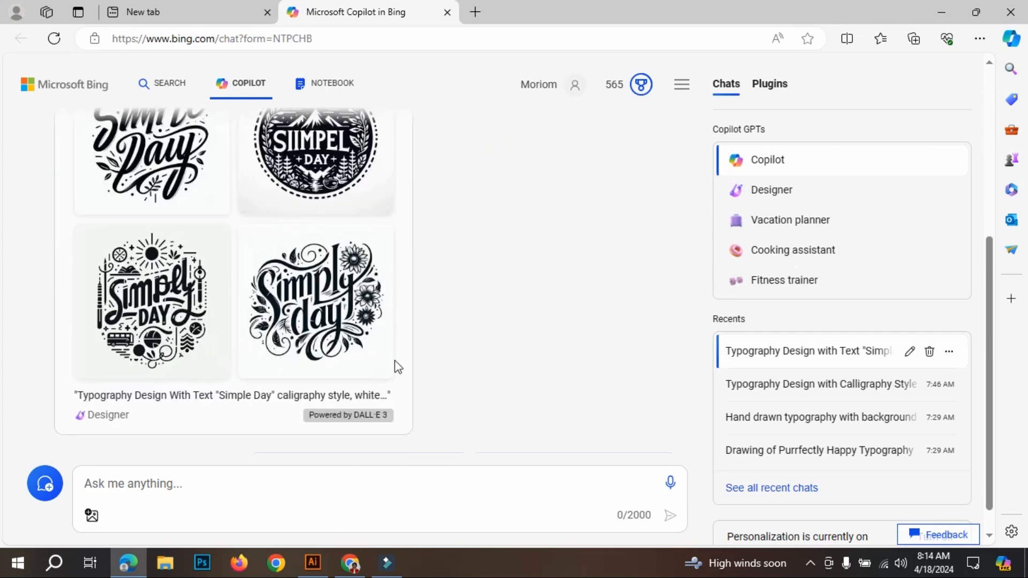
pyautogui.click(233, 487)
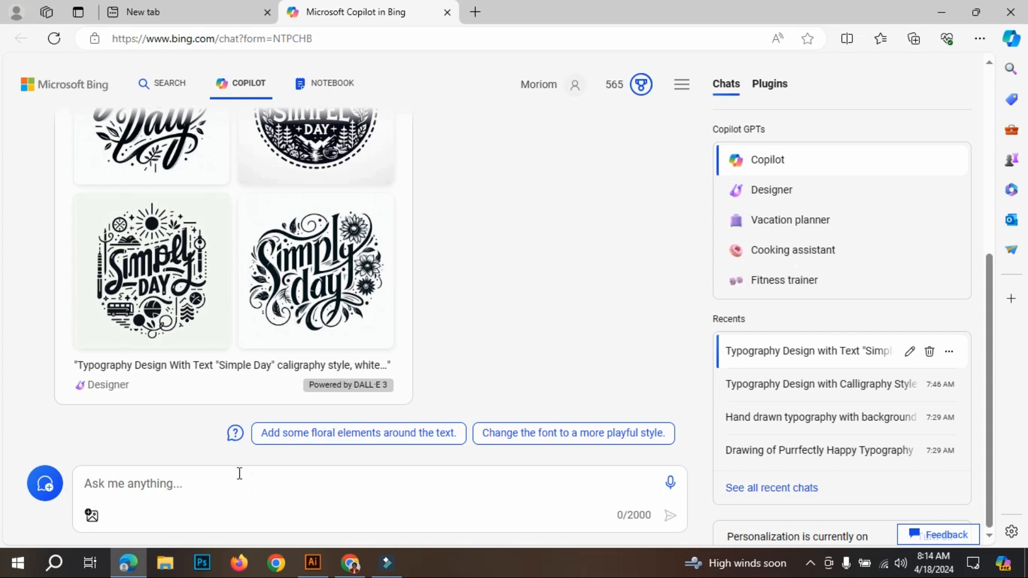
pyautogui.hotkey('ctrl', 'v')
pyautogui.press('Return')
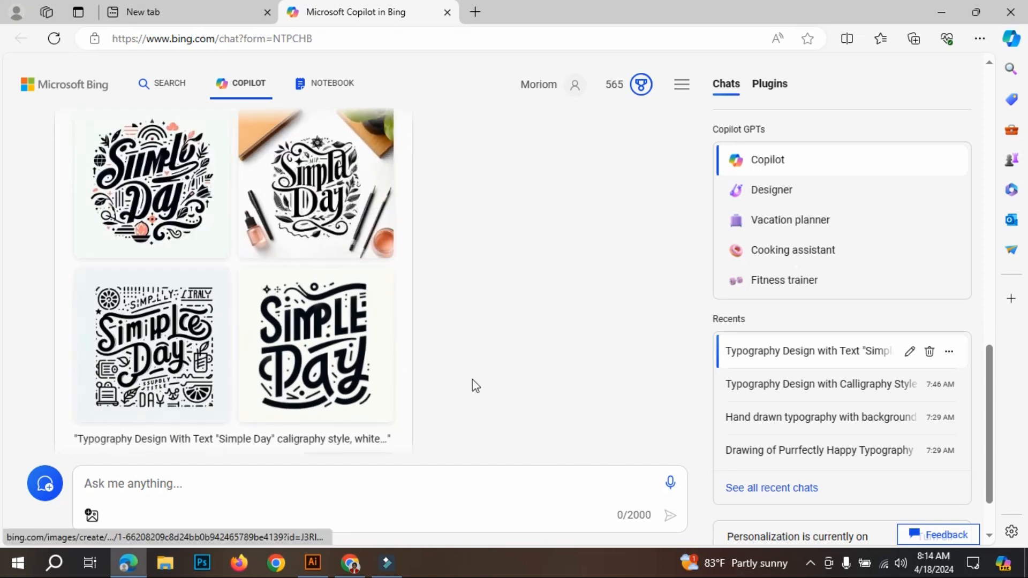
# Step: Submit the same prompt once more to generate a third set of Simple Day designs and review them
pyautogui.hotkey('ctrl', 'v')
pyautogui.press('Return')
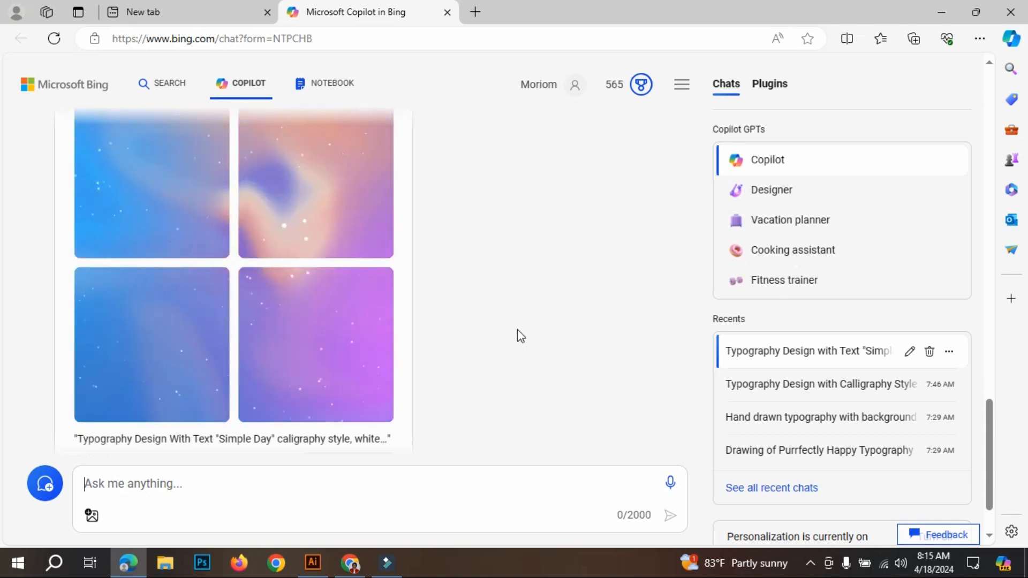
pyautogui.scroll(1, 518, 332)
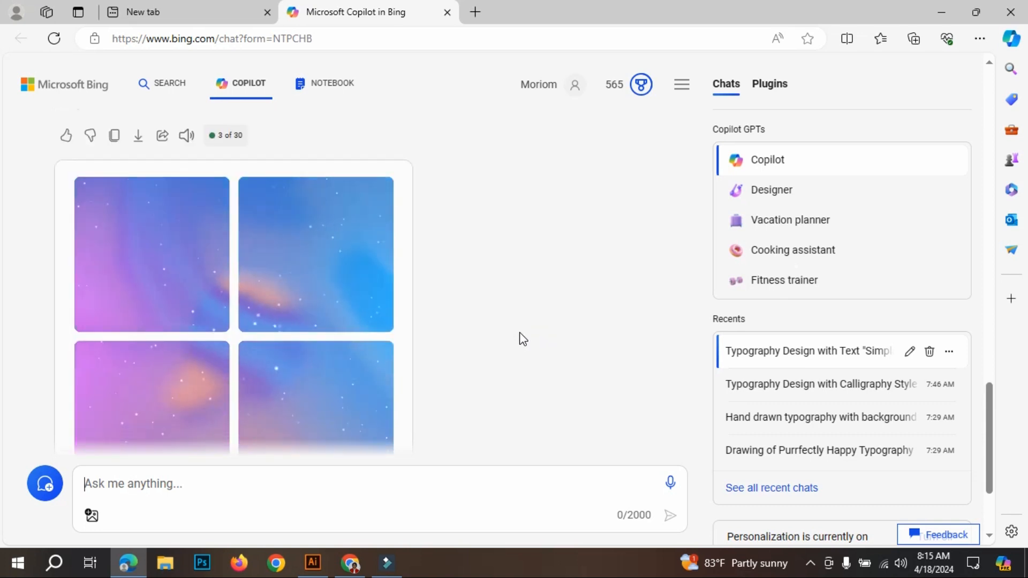
pyautogui.scroll(-1, 522, 338)
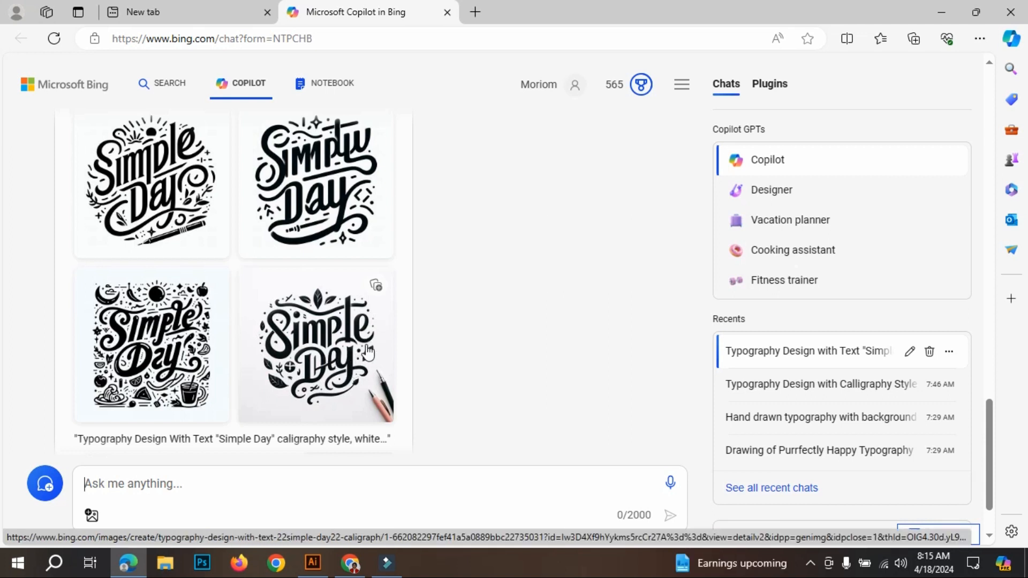
# Step: Submit the copied calligraphy typography prompt again to generate a fourth set of Simple Day designs
pyautogui.click(172, 482)
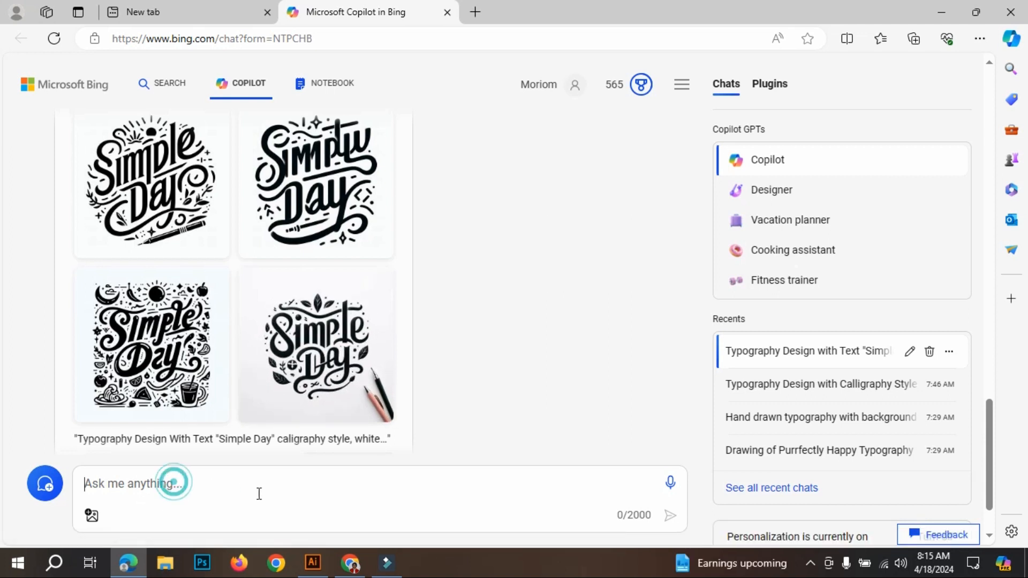
pyautogui.hotkey('ctrl', 'v')
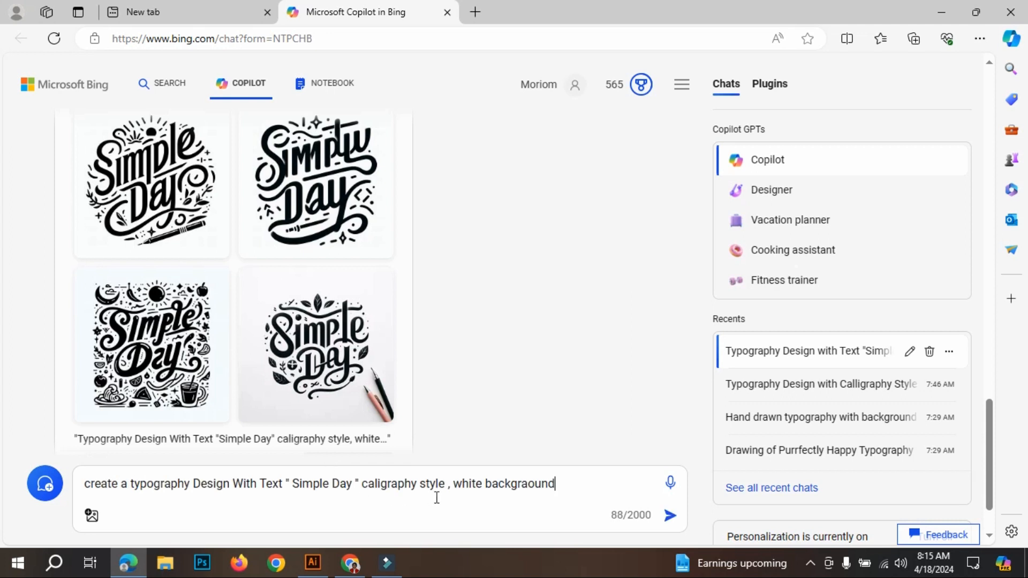
pyautogui.press('Return')
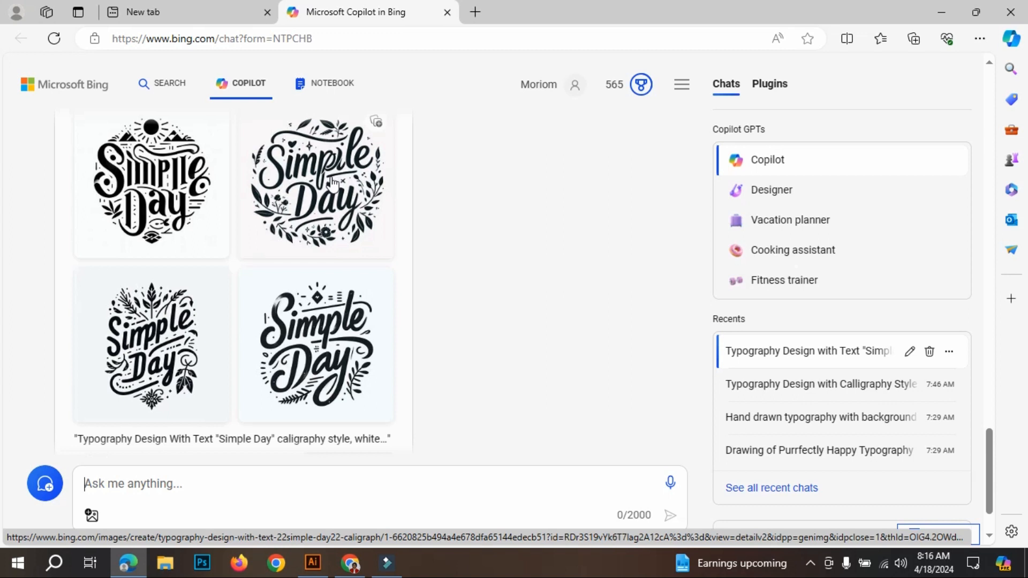
# Step: Open the newest set's Simple Day design with the diamond above the lettering in the enlarged view and examine it
pyautogui.click(348, 346)
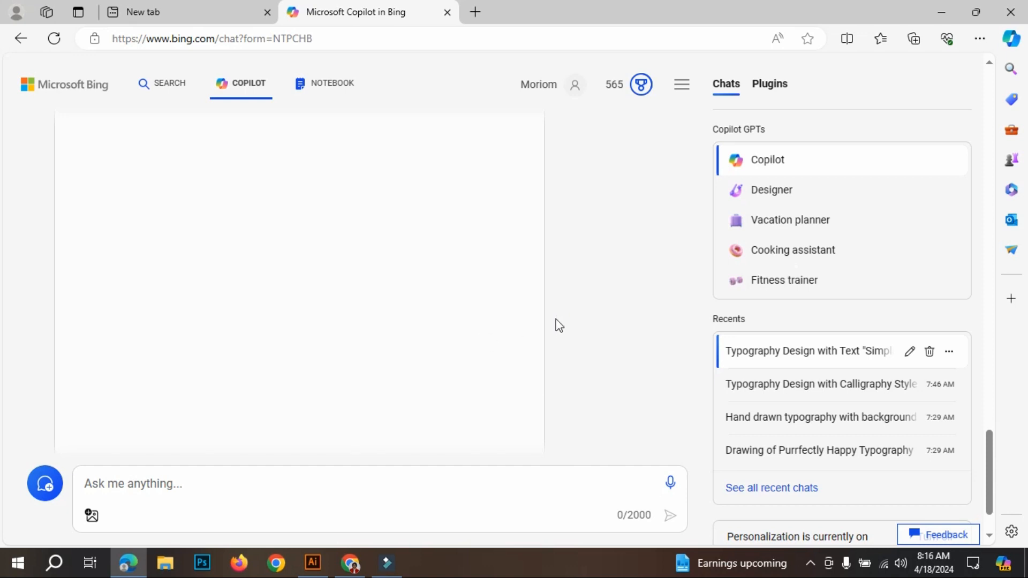
pyautogui.scroll(5, 445, 362)
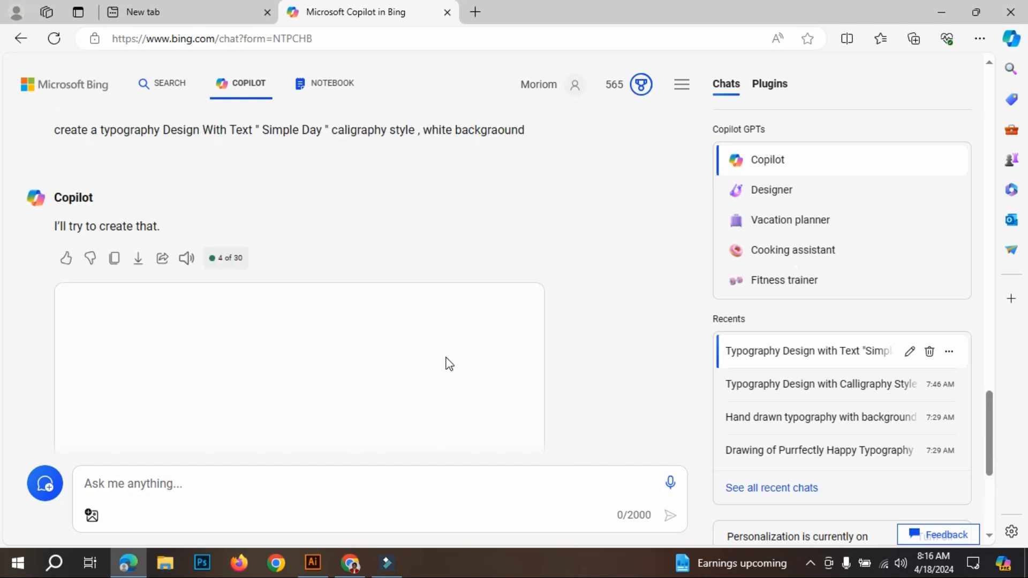
pyautogui.scroll(-1, 516, 362)
pyautogui.scroll(-5, 516, 357)
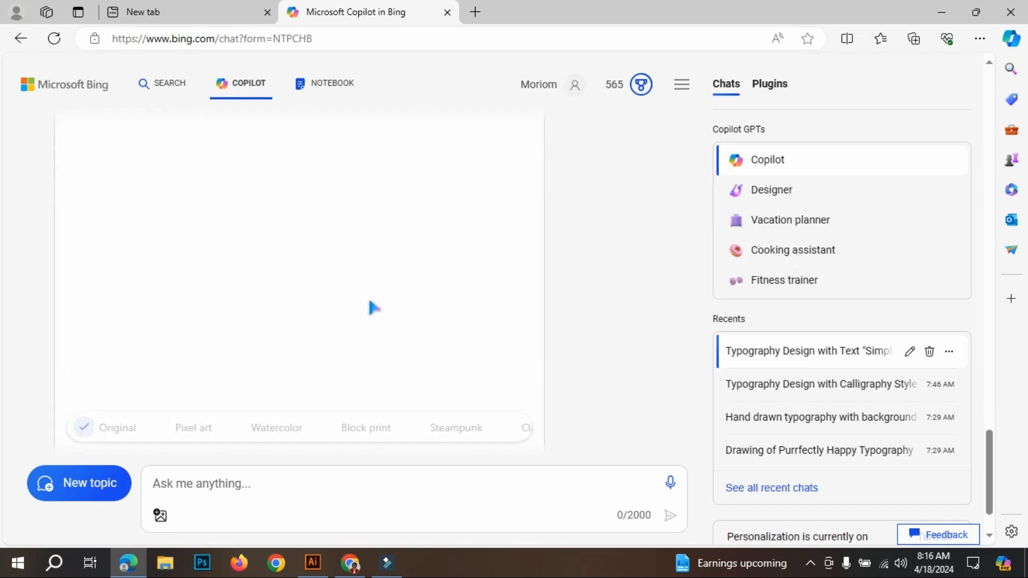
pyautogui.scroll(2, 559, 209)
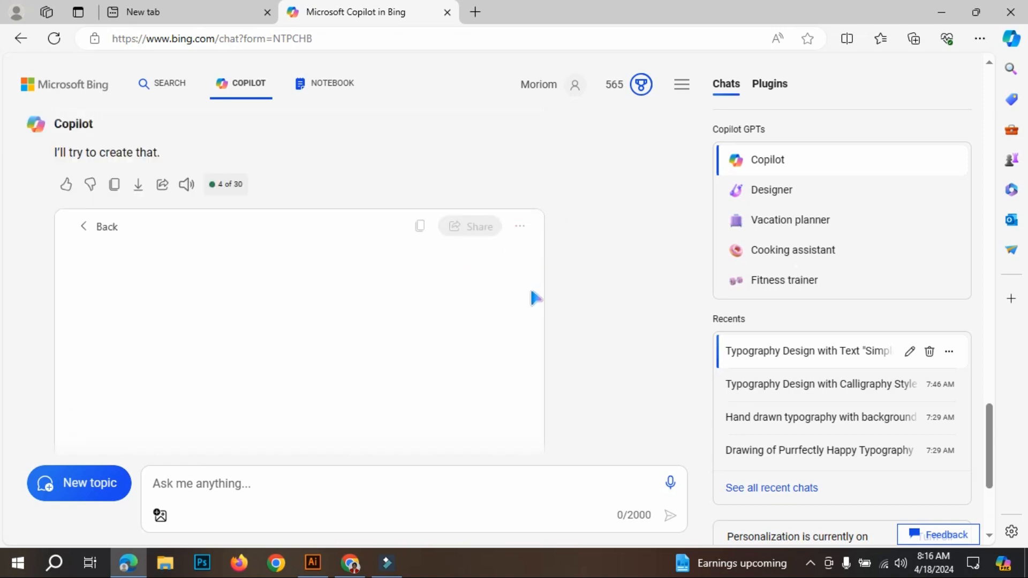
pyautogui.scroll(-3, 471, 305)
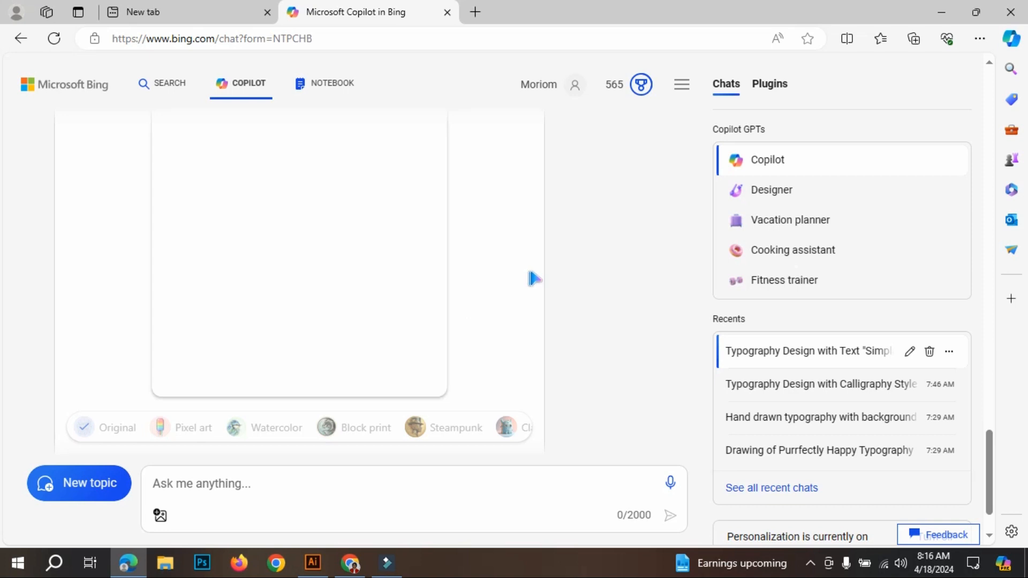
pyautogui.scroll(1, 535, 277)
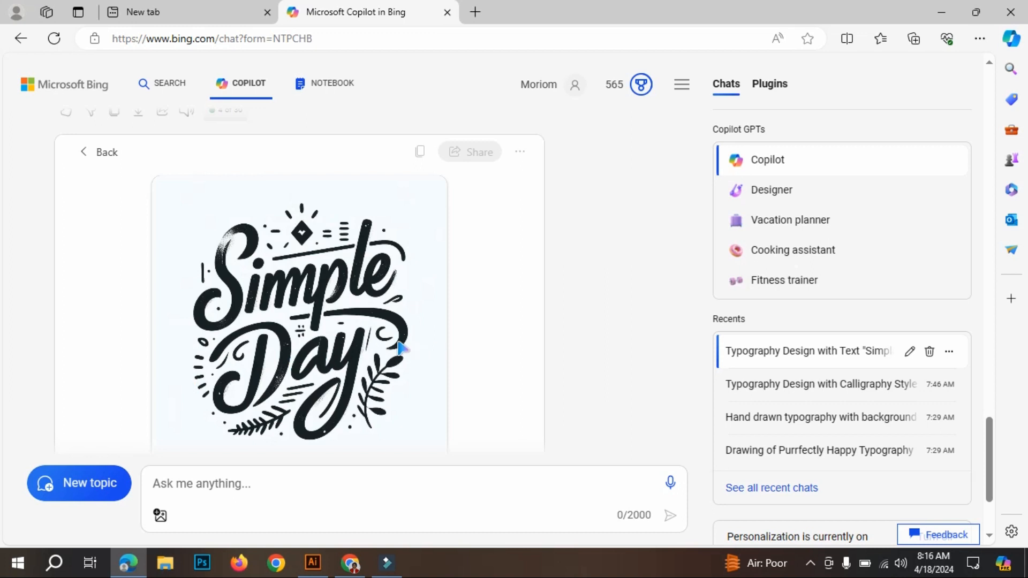
pyautogui.scroll(3, 477, 316)
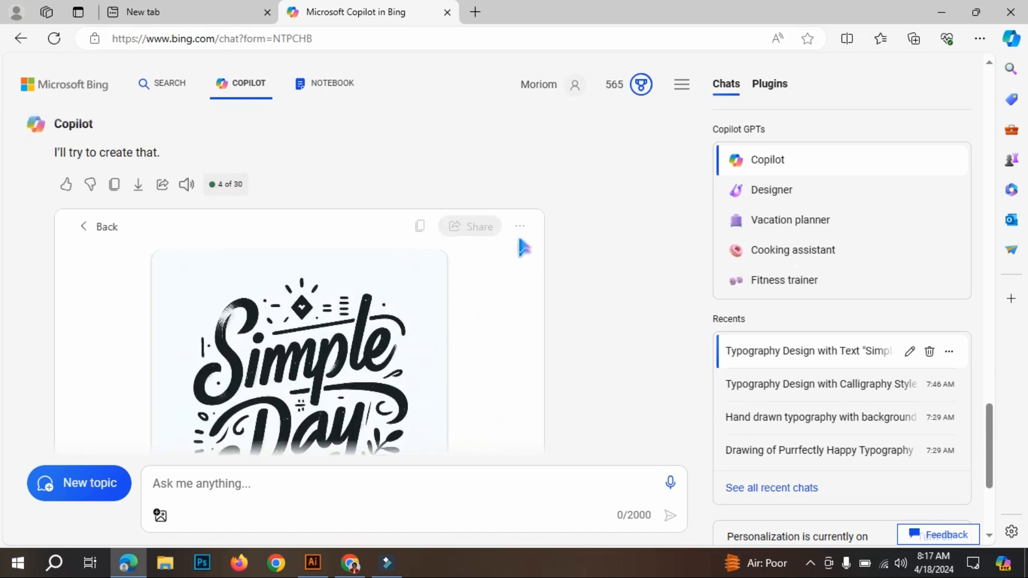
pyautogui.scroll(-1, 410, 345)
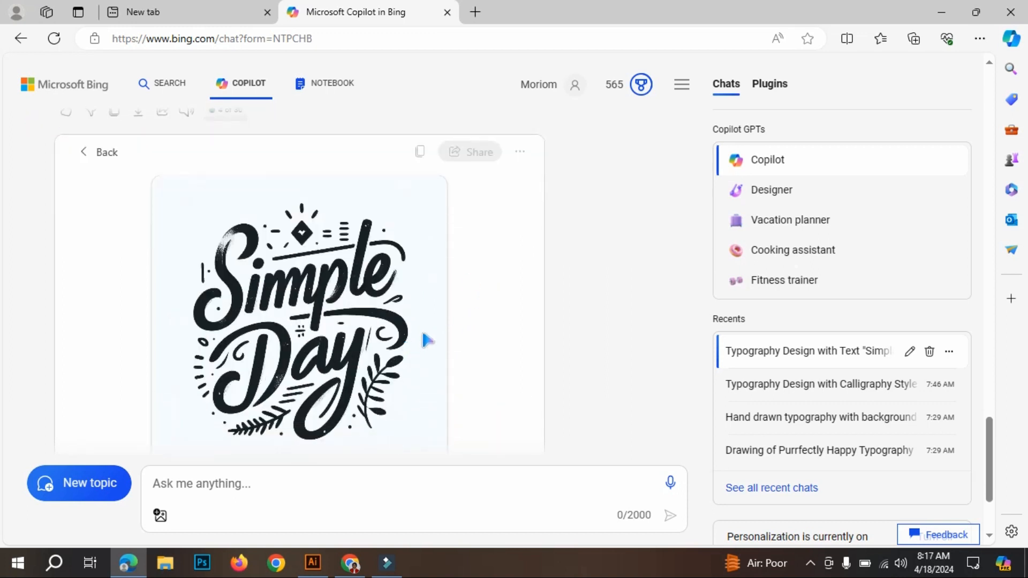
pyautogui.scroll(-2, 431, 340)
pyautogui.scroll(1, 445, 337)
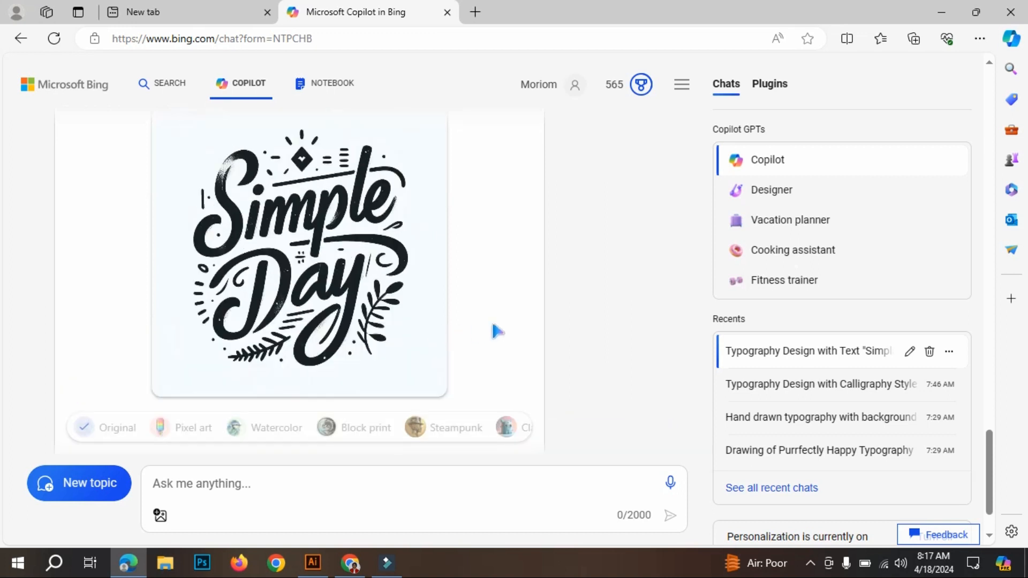
pyautogui.scroll(1, 498, 332)
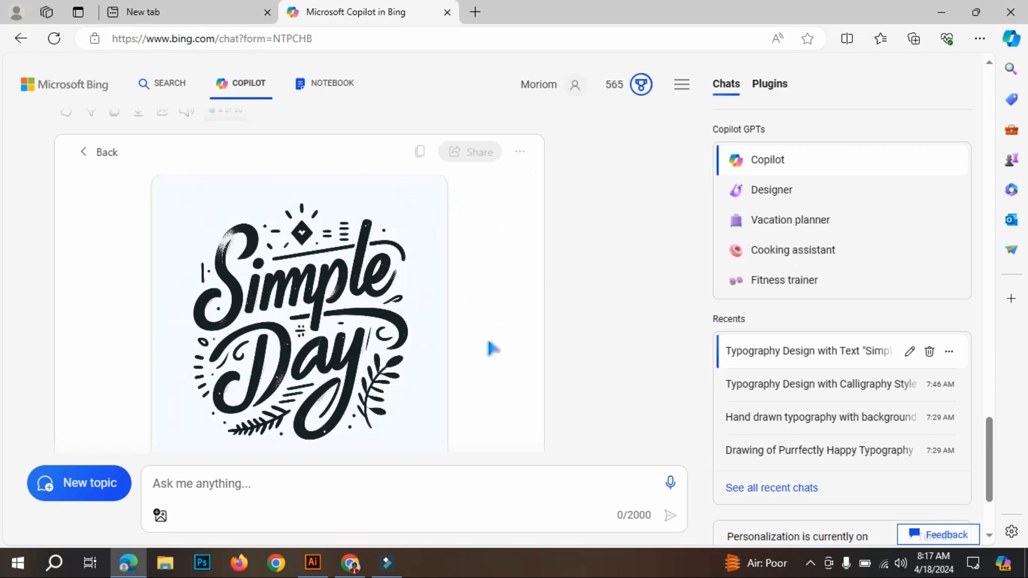
pyautogui.scroll(-2, 492, 349)
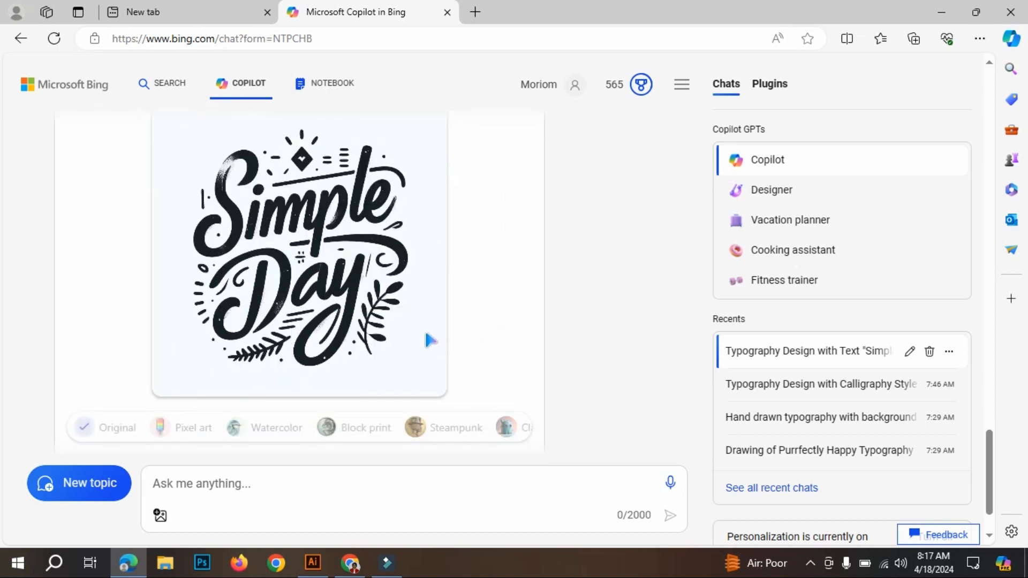
pyautogui.scroll(4, 397, 321)
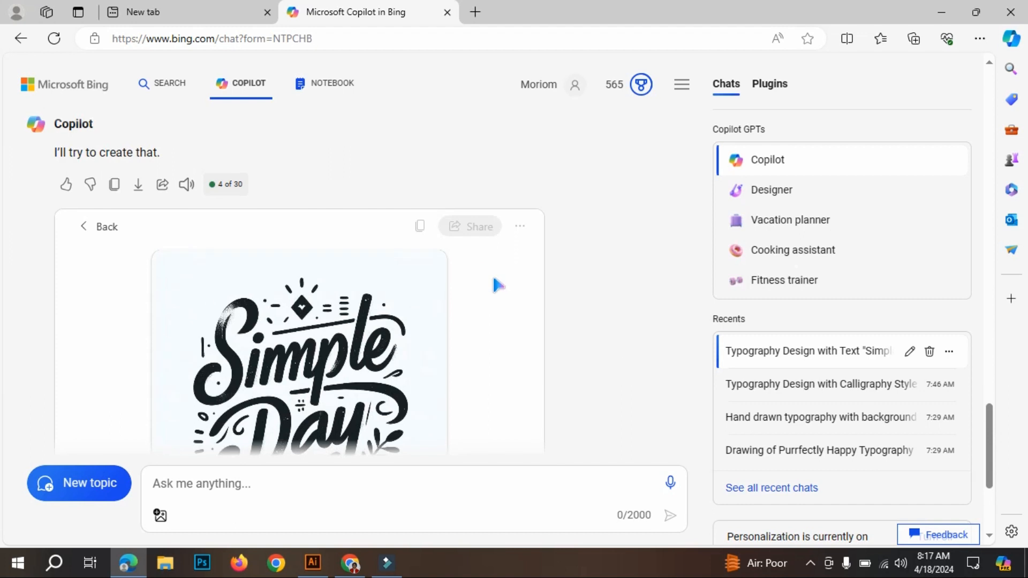
pyautogui.scroll(-2, 498, 285)
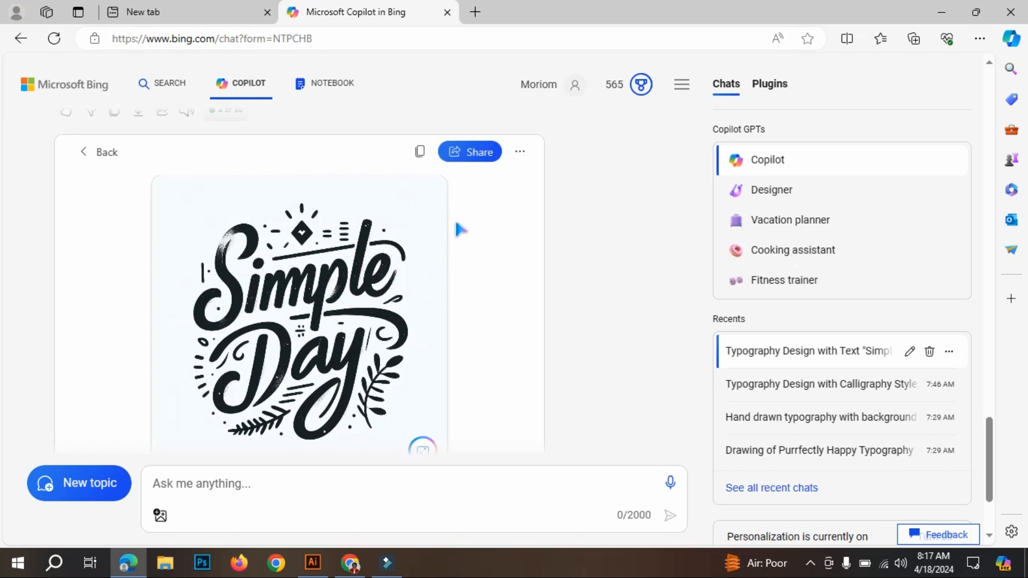
# Step: Try to download the enlarged Simple Day design and check the computer's network connection
pyautogui.click(521, 155)
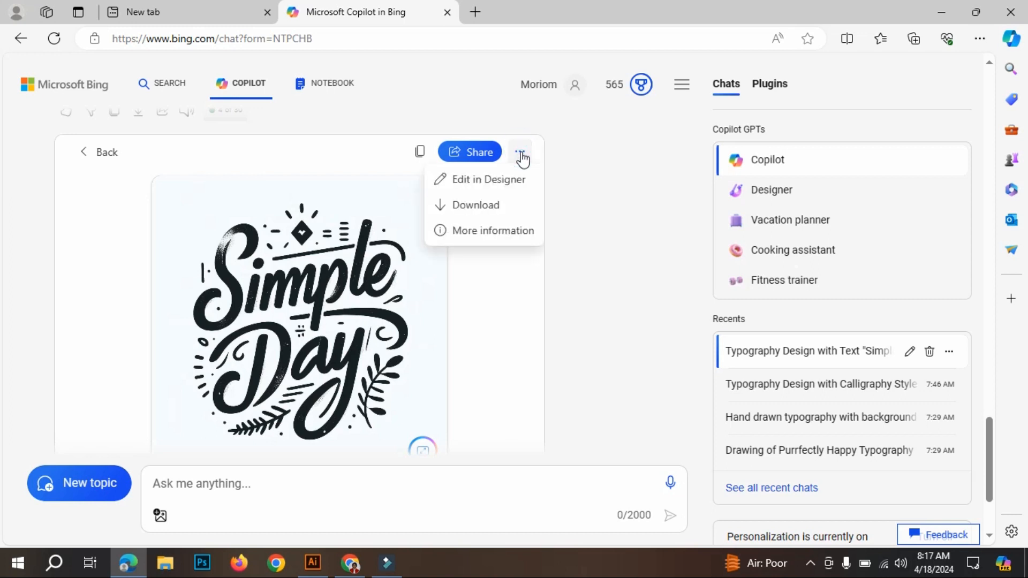
pyautogui.click(482, 206)
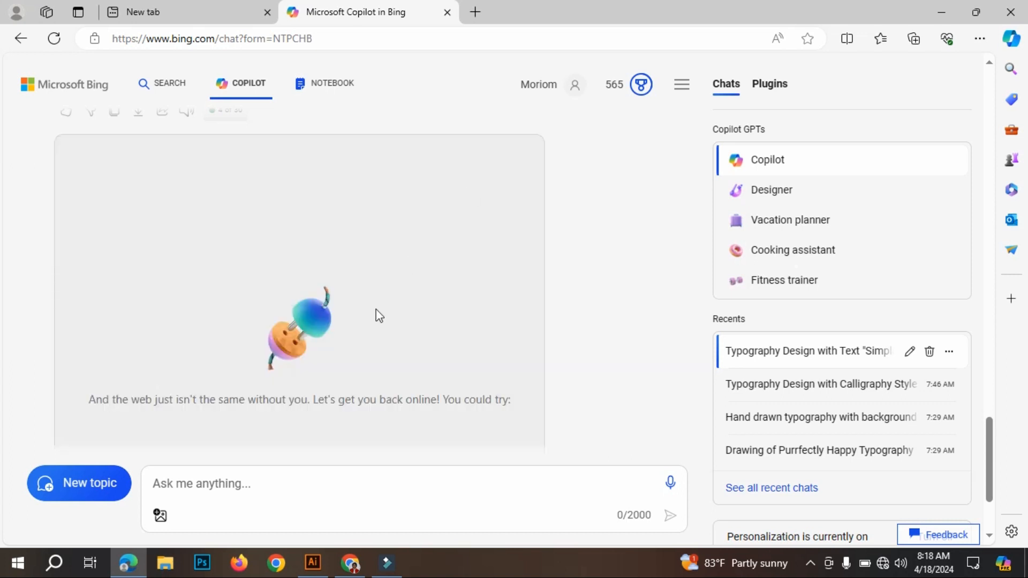
pyautogui.click(885, 571)
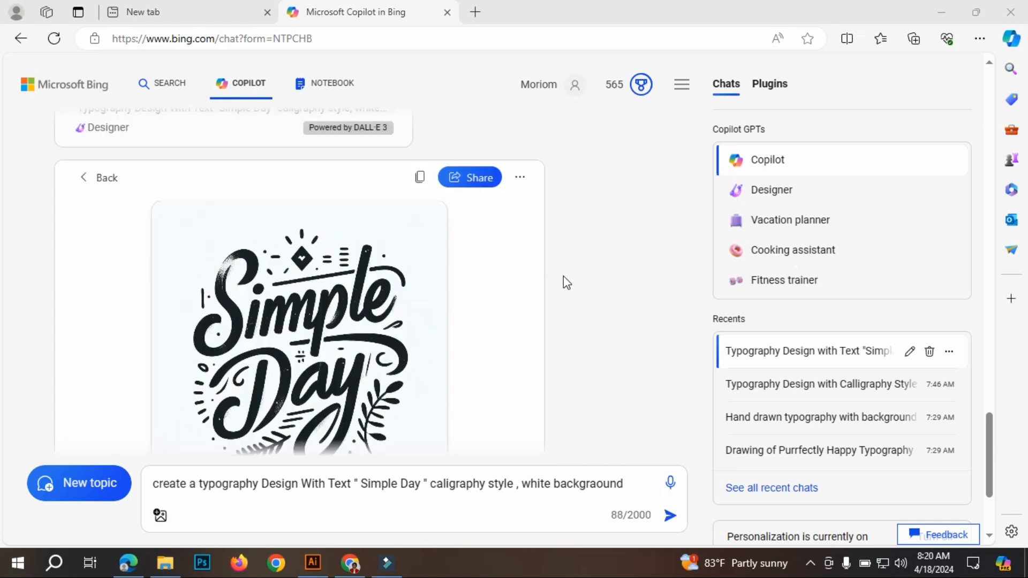
# Step: Download the enlarged Simple Day design and submit the prompt waiting in the message box to generate another set
pyautogui.click(519, 182)
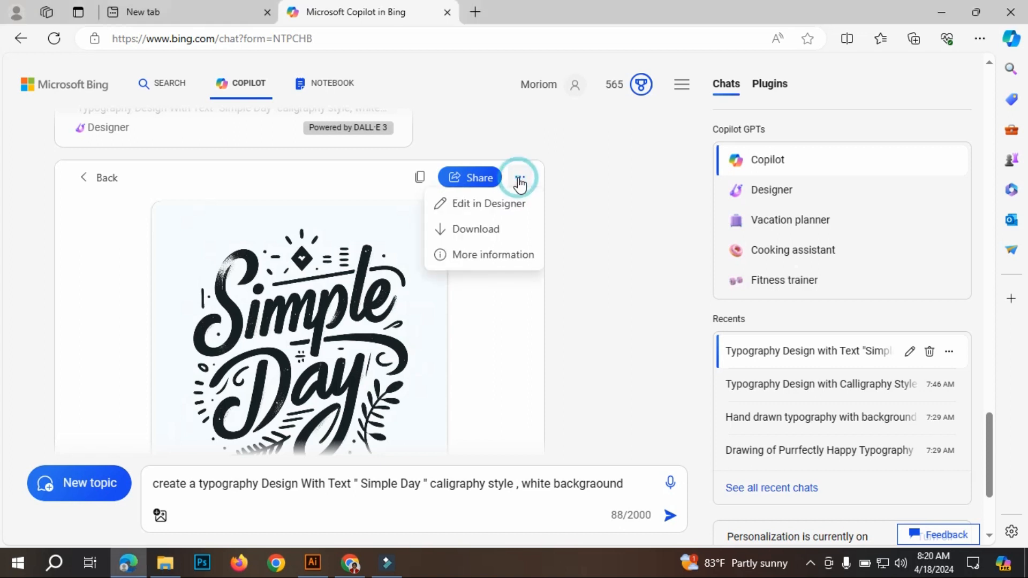
pyautogui.click(494, 232)
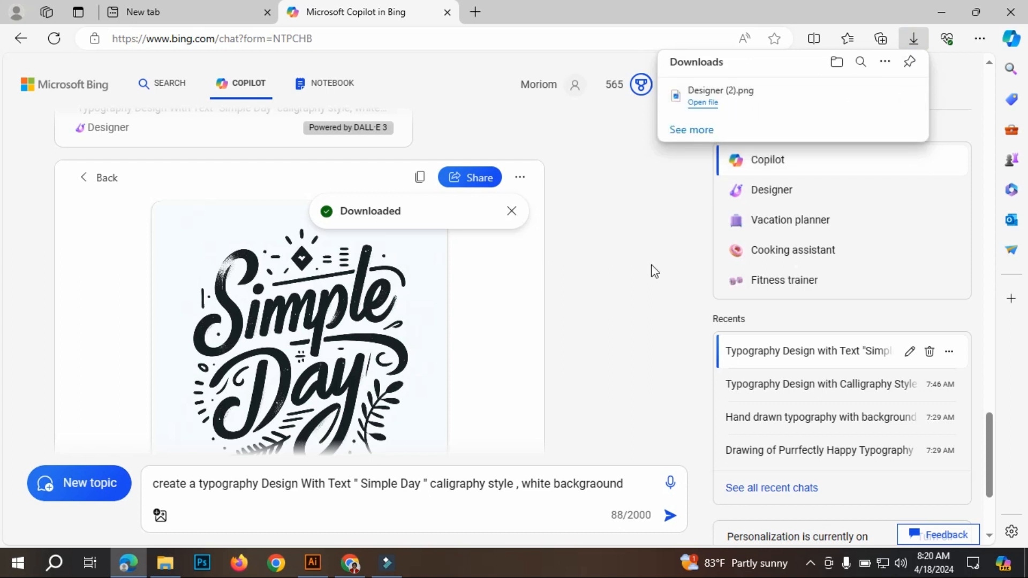
pyautogui.scroll(-3, 390, 312)
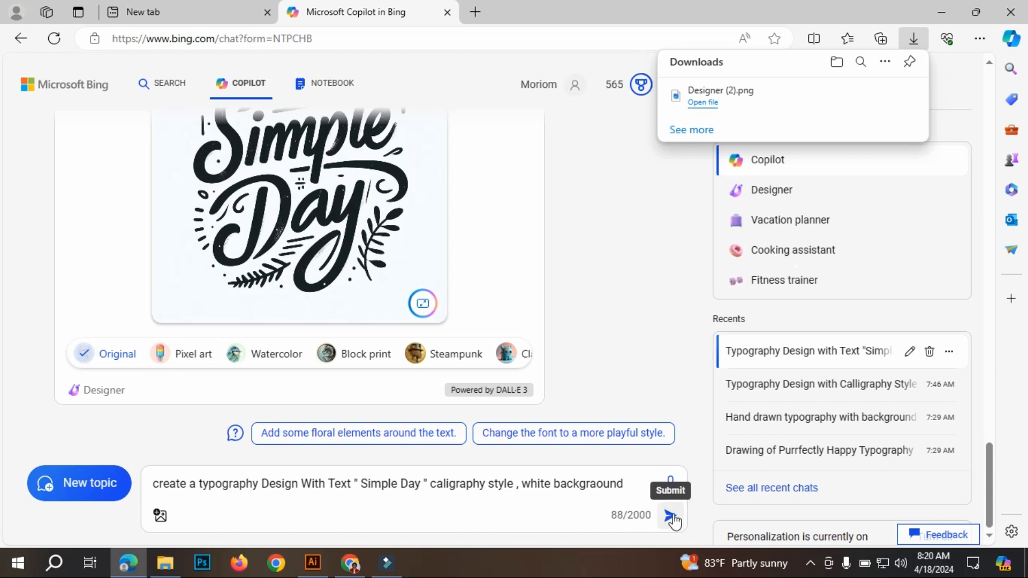
pyautogui.click(670, 516)
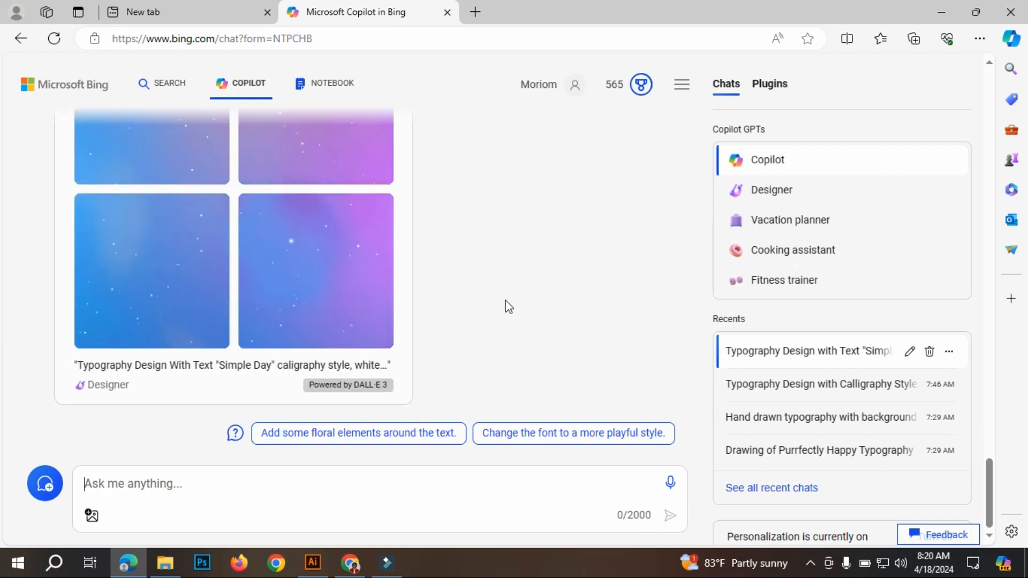
# Step: Enter the calligraphy typography prompt with a white background again and replace its quoted text "Simple Day" with "Happy"
pyautogui.click(284, 481)
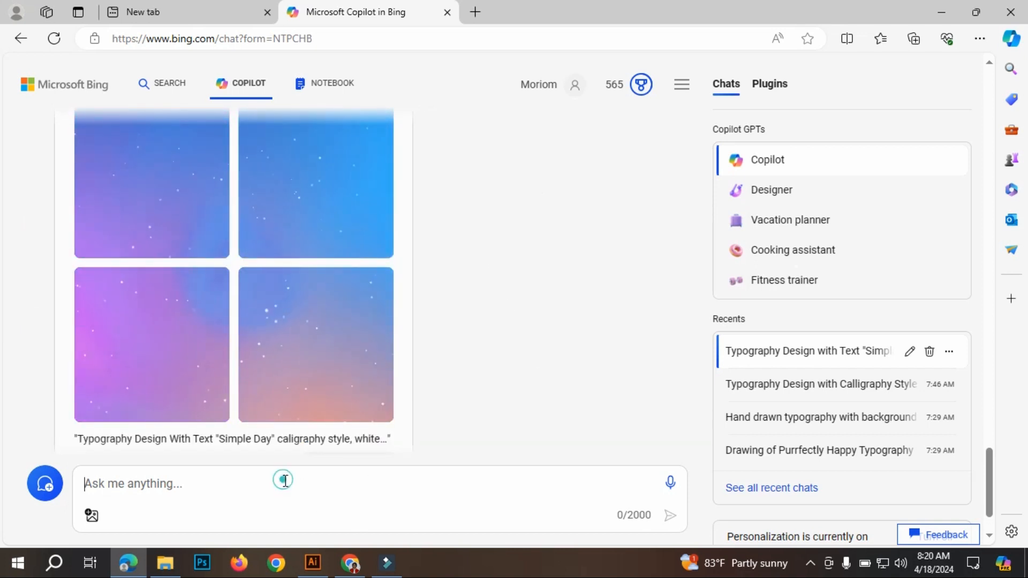
pyautogui.write('create a typography Design With Text " Simple Day" caligraphy style , white backgraound')
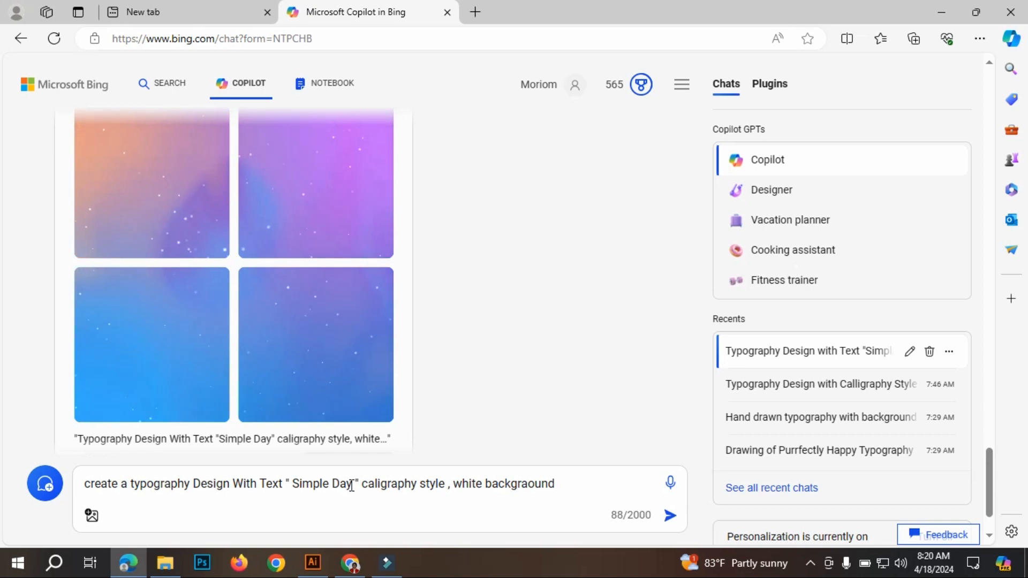
pyautogui.moveTo(352, 484); pyautogui.dragTo(291, 478)
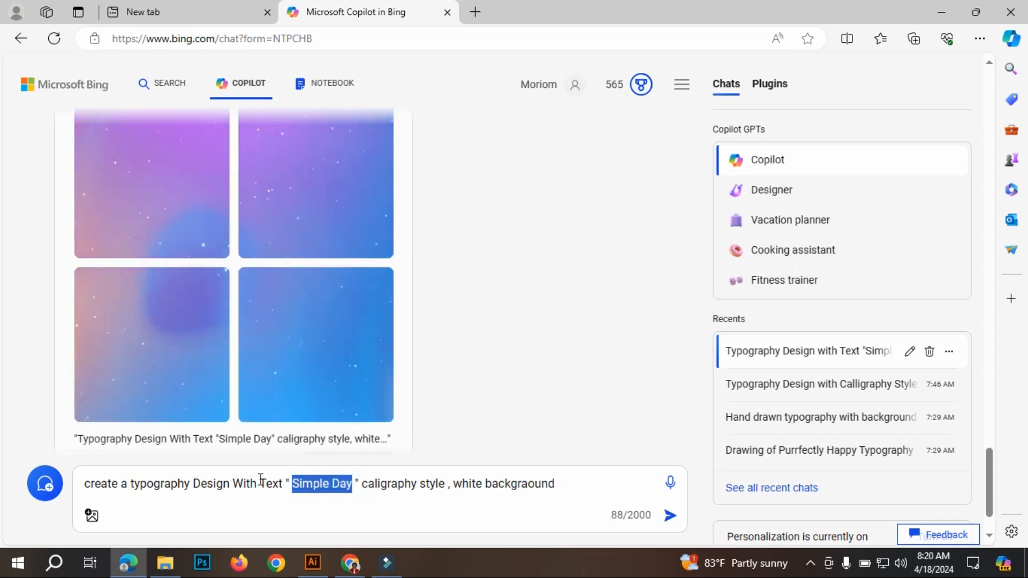
pyautogui.write('HApy')
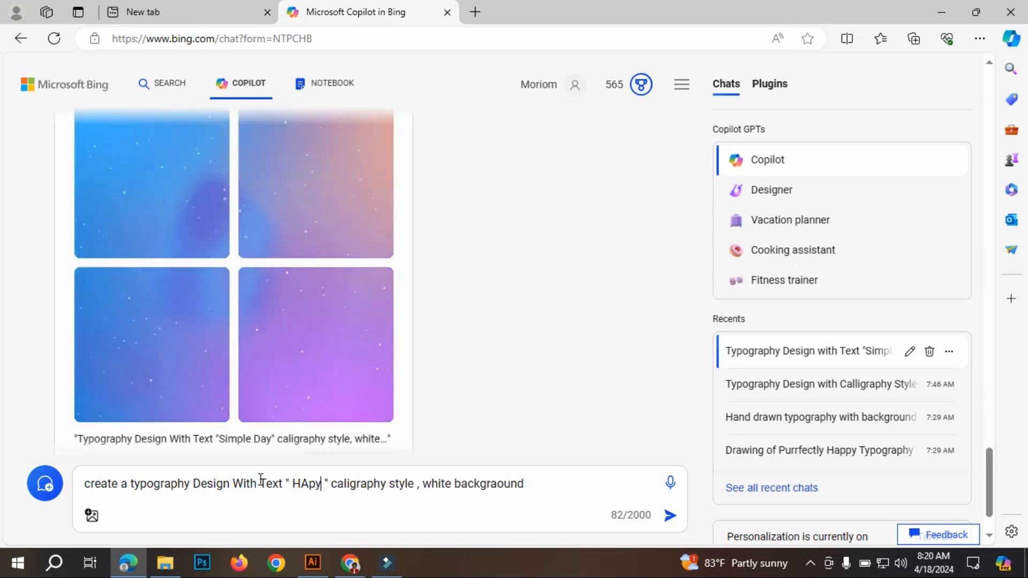
pyautogui.press('BackSpace')
pyautogui.press('BackSpace')
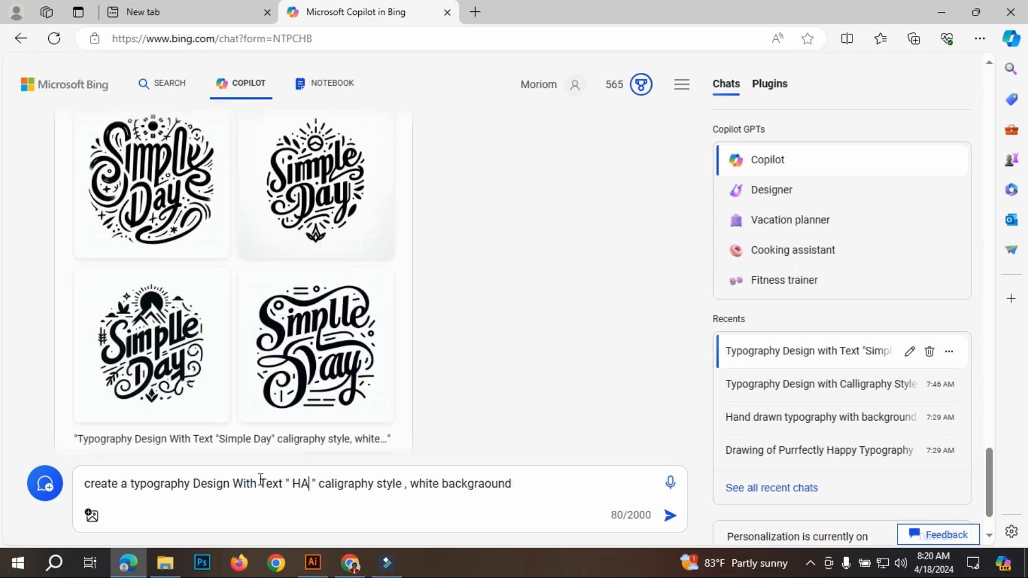
pyautogui.press('BackSpace')
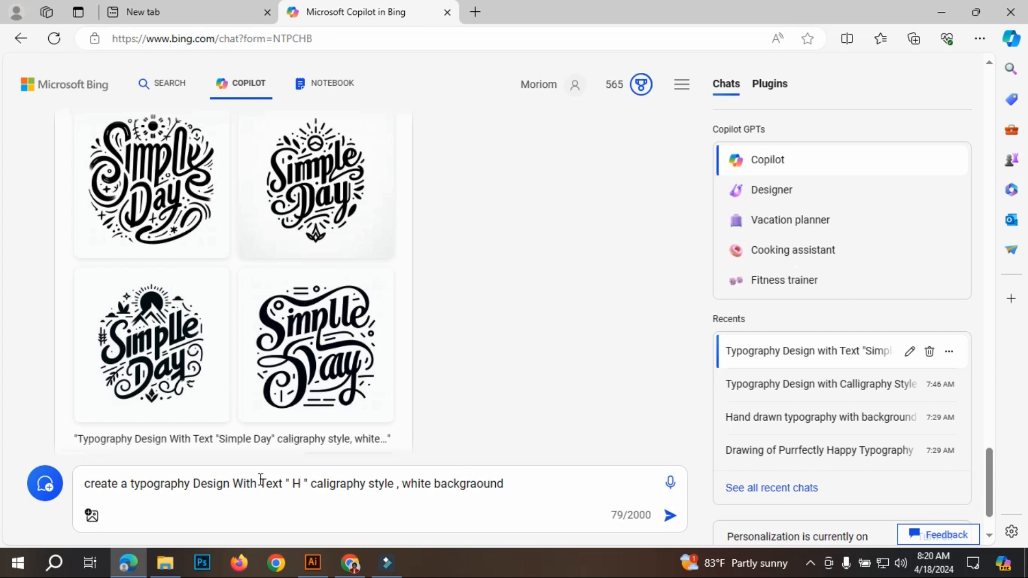
pyautogui.write('Happy')
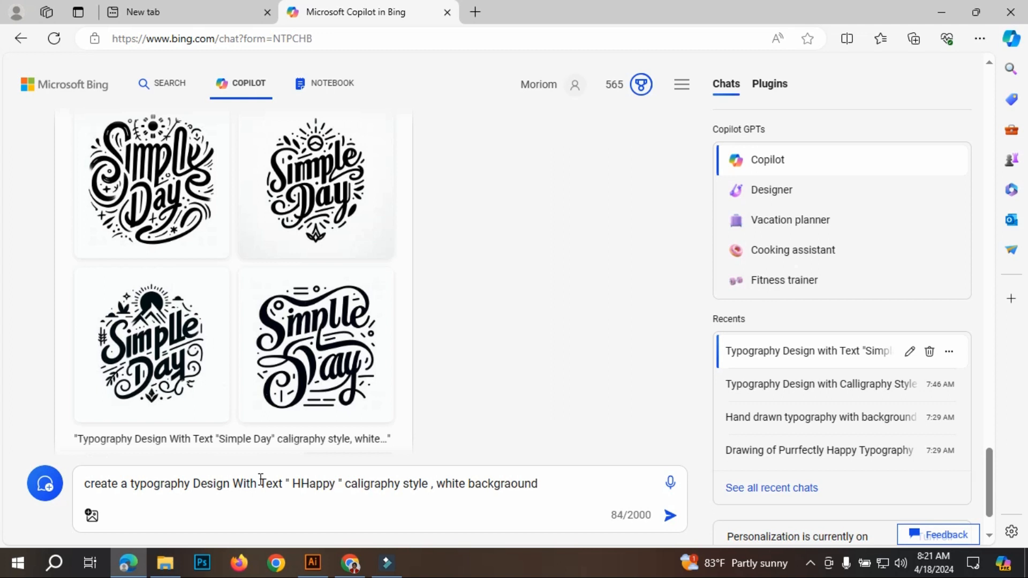
pyautogui.press('BackSpace')
pyautogui.press('BackSpace')
pyautogui.press('BackSpace')
pyautogui.press('BackSpace')
pyautogui.press('BackSpace')
pyautogui.write('appy ')
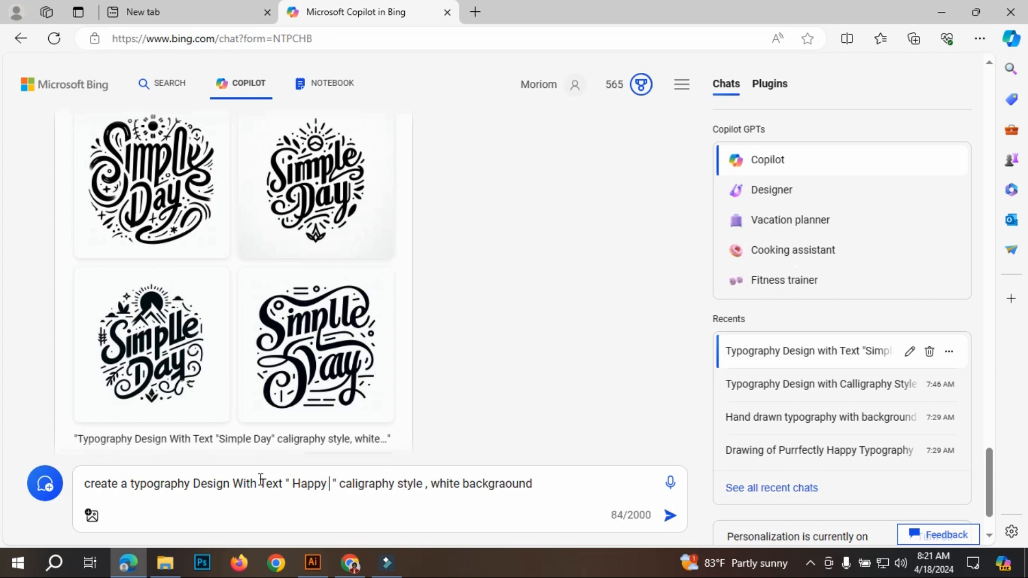
# Step: Complete the quoted text as "Happy mother's Day" and submit the prompt to generate the designs
pyautogui.write('moth')
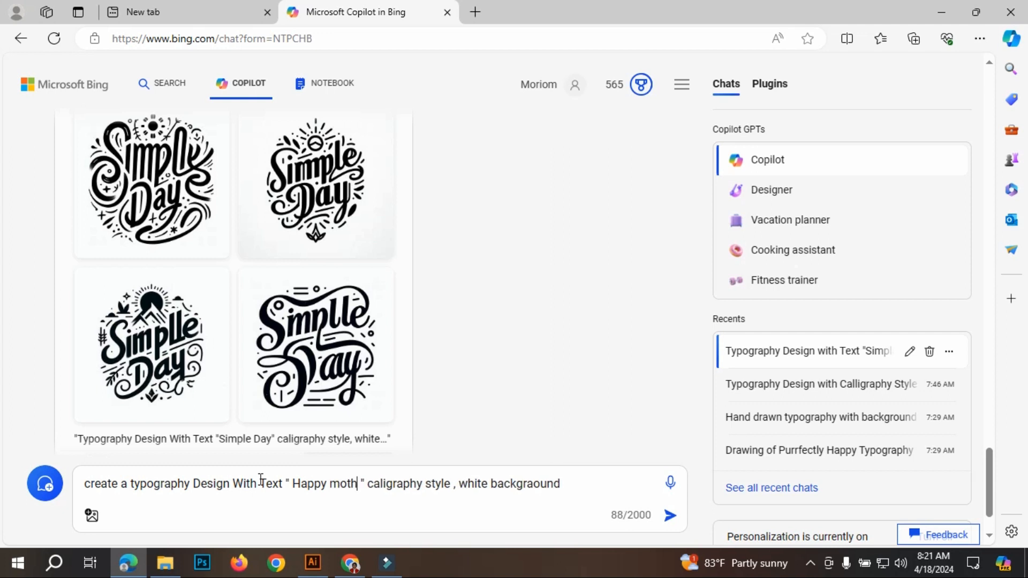
pyautogui.write('er')
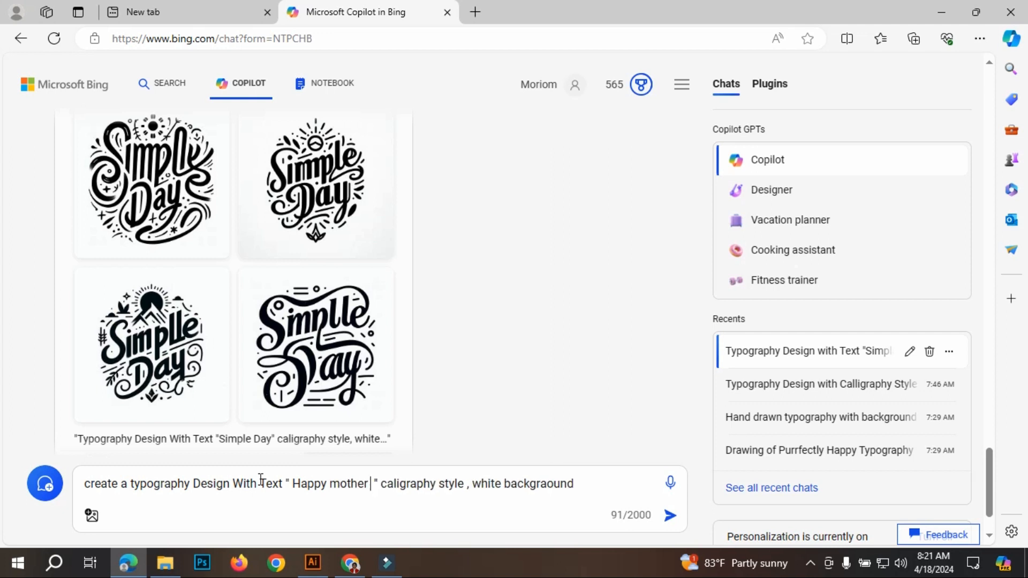
pyautogui.press('Left')
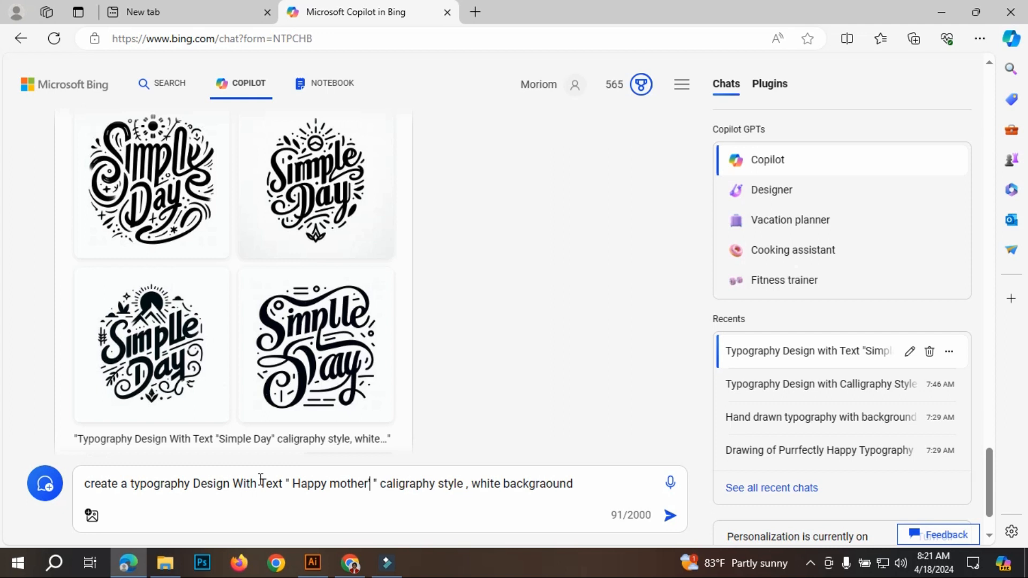
pyautogui.write("'s Da")
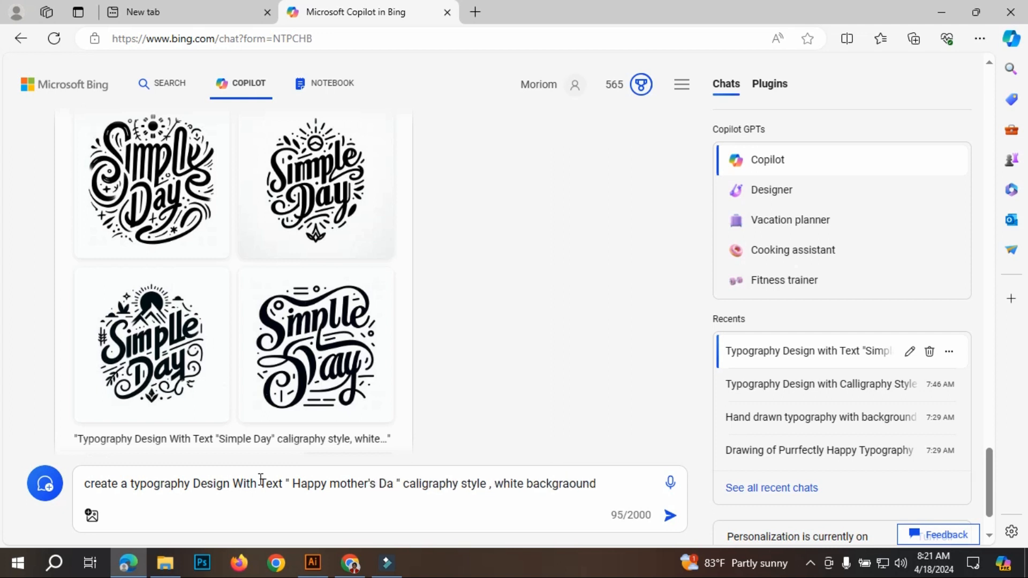
pyautogui.write('y')
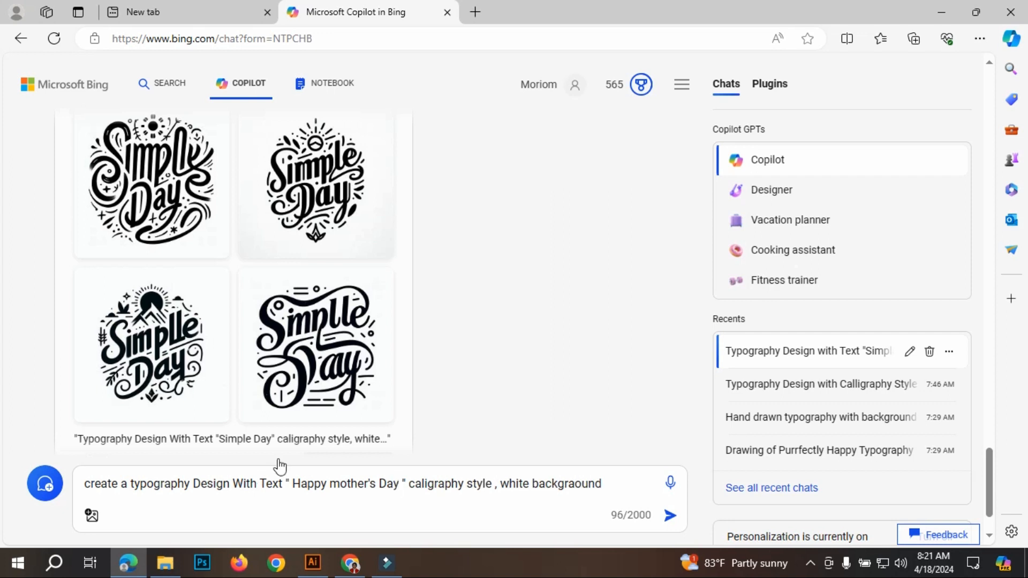
pyautogui.press('Return')
# Step: Open the newest Simple Day set's design with the lotus-like ornament below the lettering in the enlarged view
pyautogui.scroll(4, 375, 287)
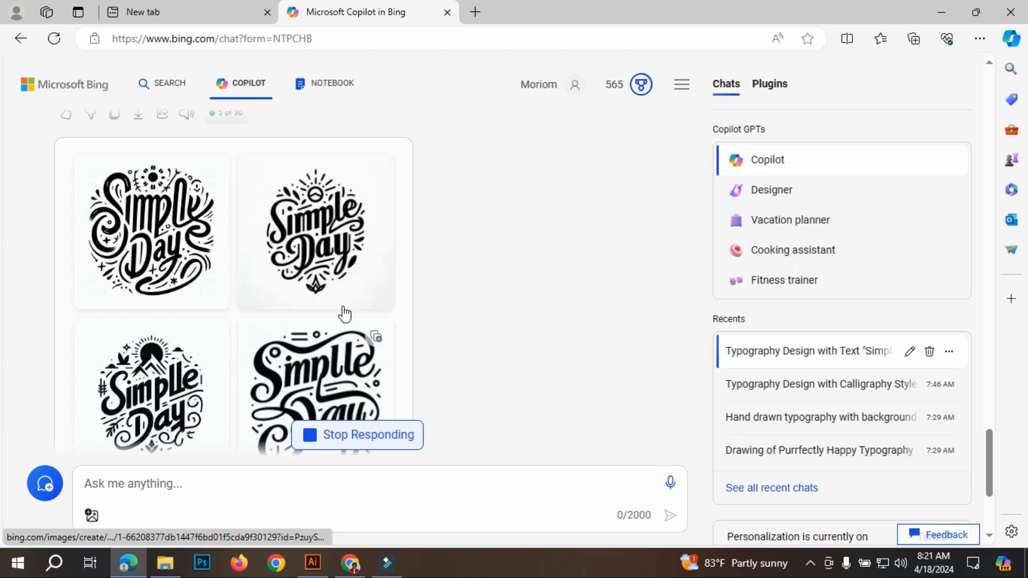
pyautogui.scroll(-3, 348, 294)
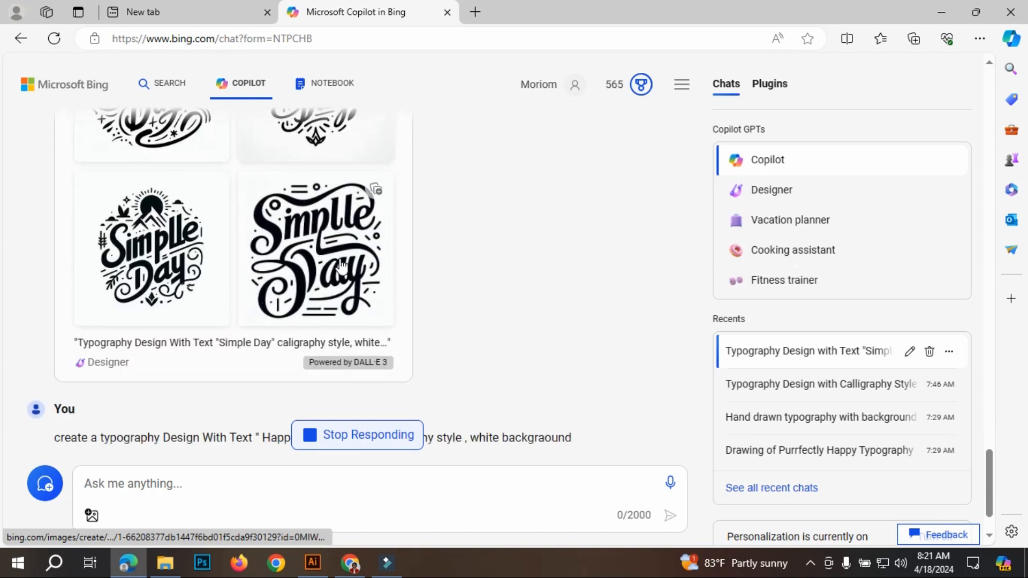
pyautogui.scroll(-1, 342, 268)
pyautogui.scroll(2, 353, 238)
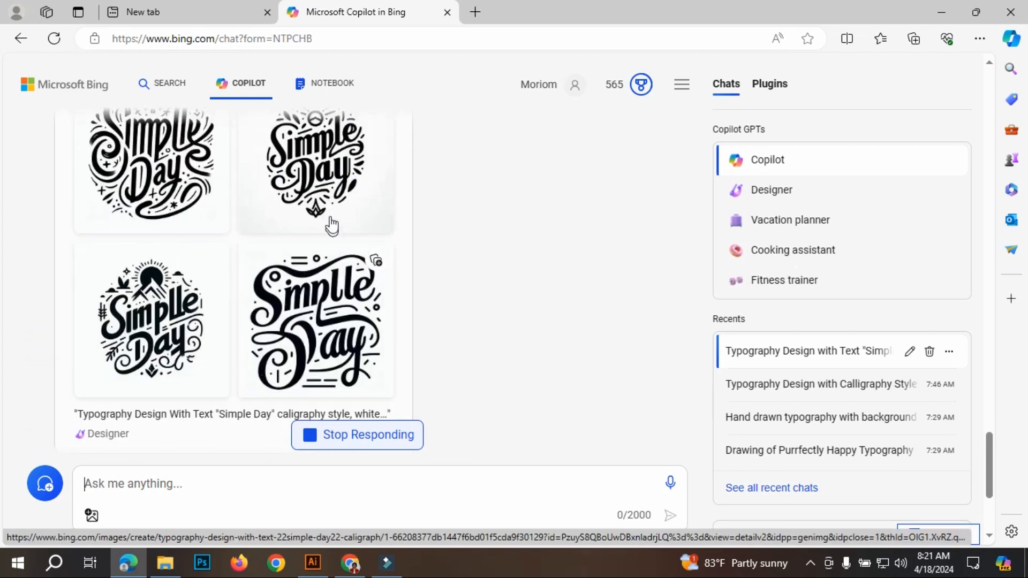
pyautogui.click(328, 177)
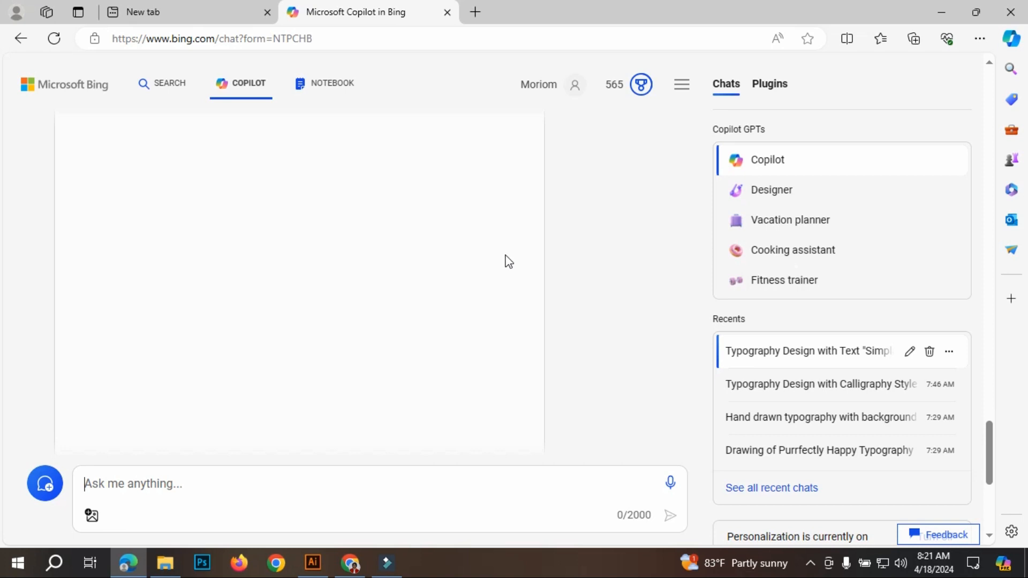
# Step: Look through the chat to check the enlarged Simple Day design and the new Happy mother's Day set
pyautogui.scroll(1, 509, 262)
pyautogui.scroll(3, 509, 262)
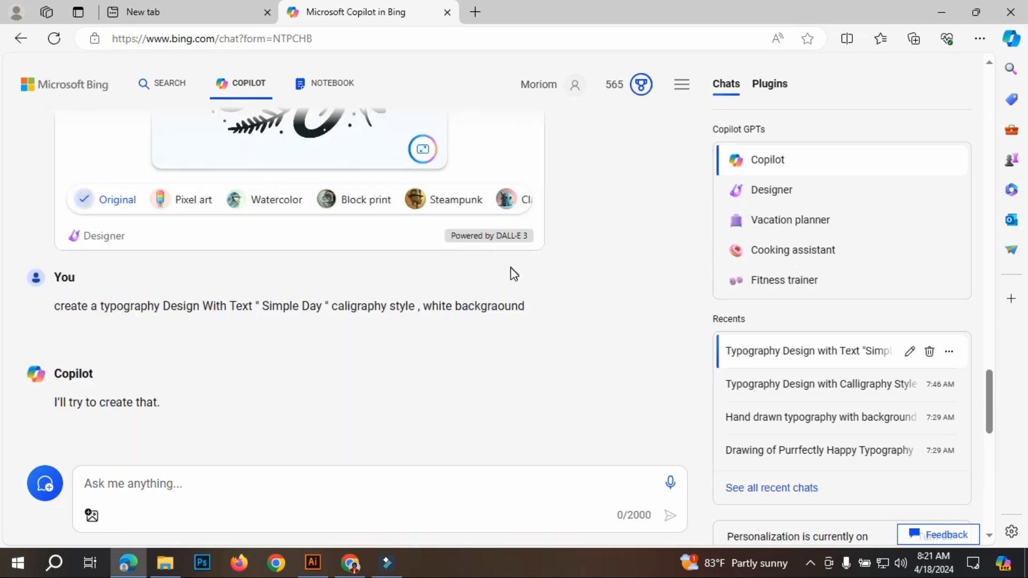
pyautogui.scroll(1, 513, 273)
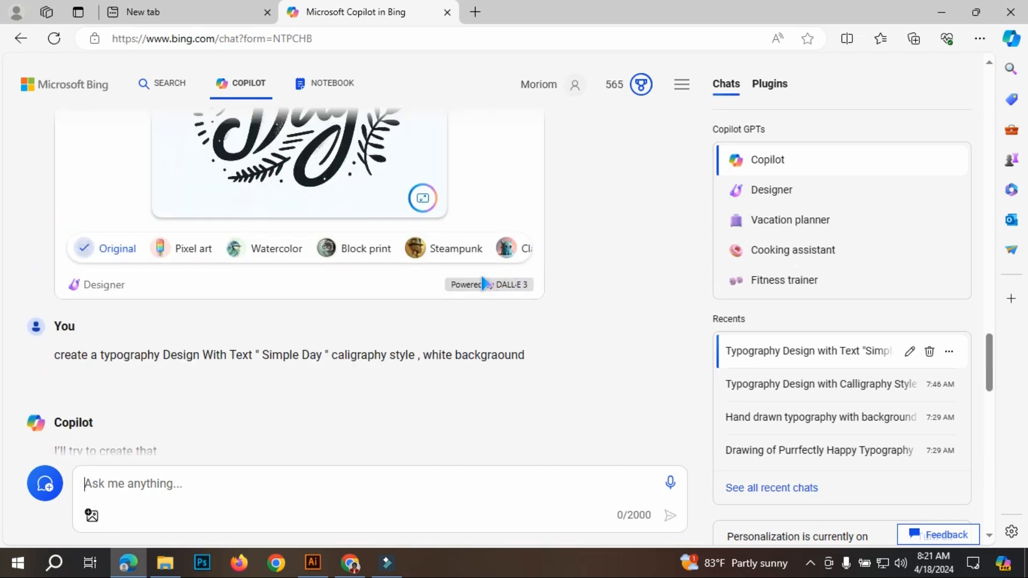
pyautogui.scroll(4, 485, 283)
pyautogui.scroll(-2, 477, 255)
pyautogui.scroll(-6, 489, 261)
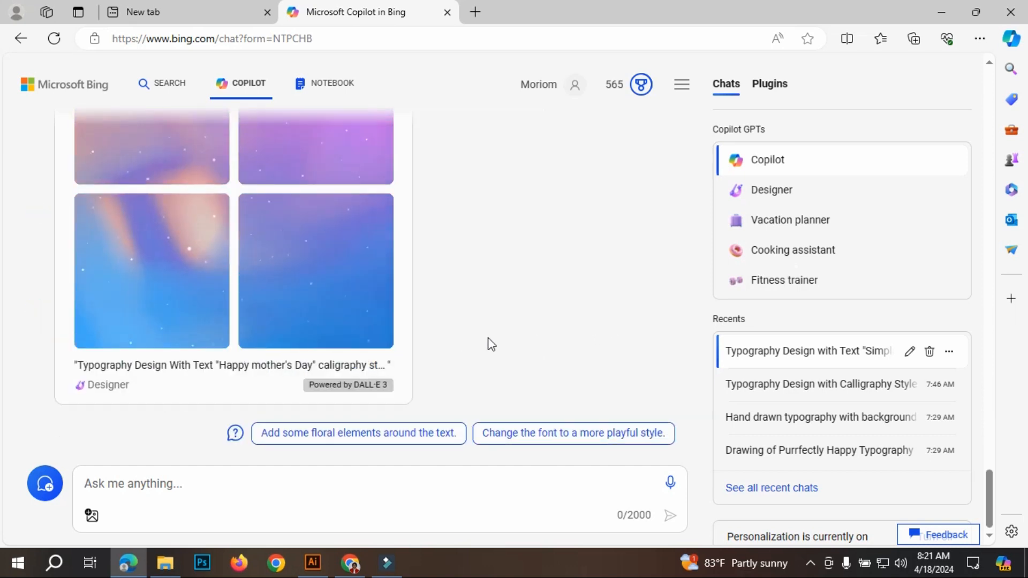
pyautogui.scroll(10, 489, 343)
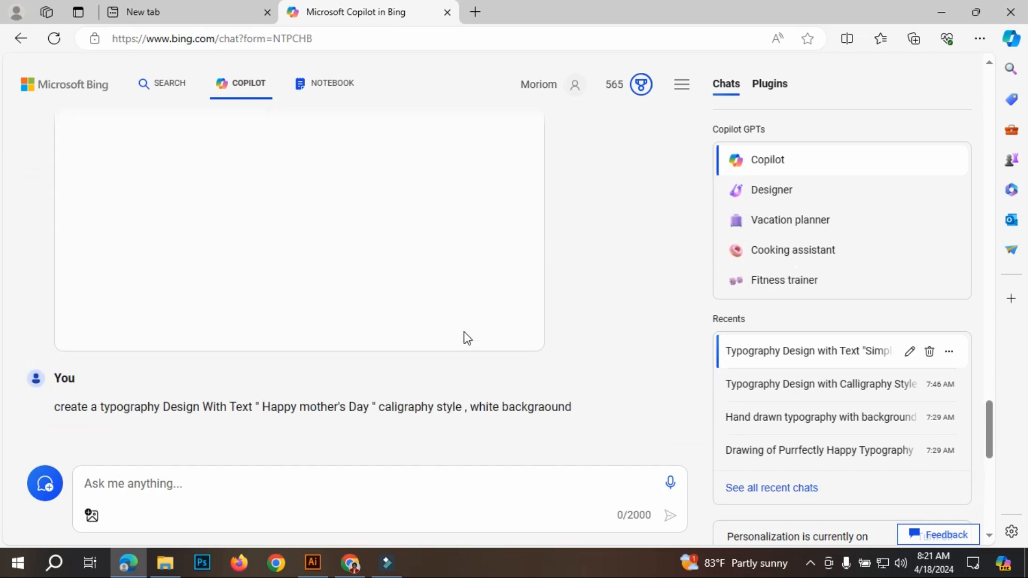
pyautogui.scroll(5, 464, 337)
pyautogui.scroll(-3, 463, 337)
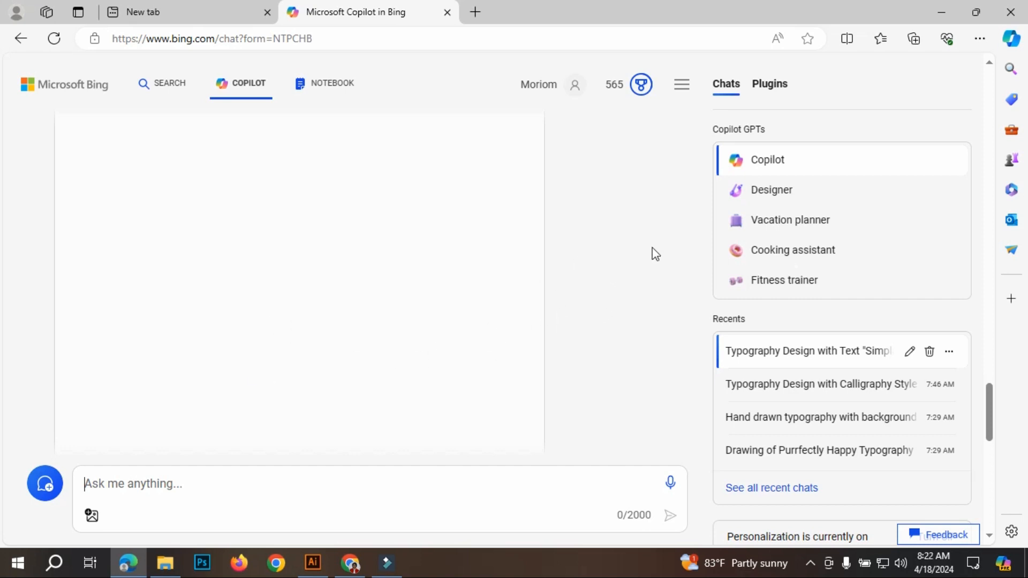
pyautogui.scroll(-10, 657, 248)
pyautogui.scroll(4, 523, 298)
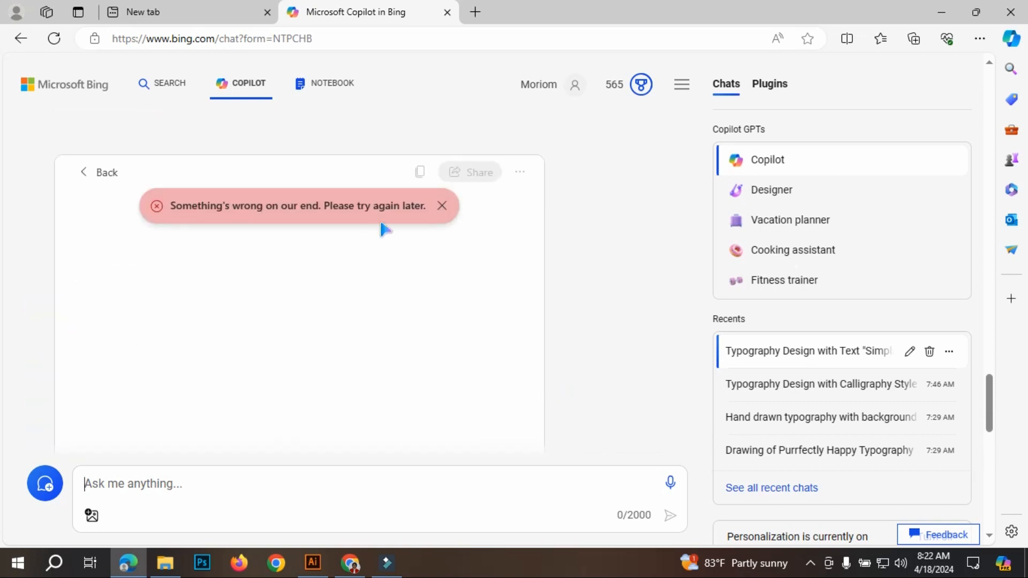
pyautogui.scroll(-10, 536, 294)
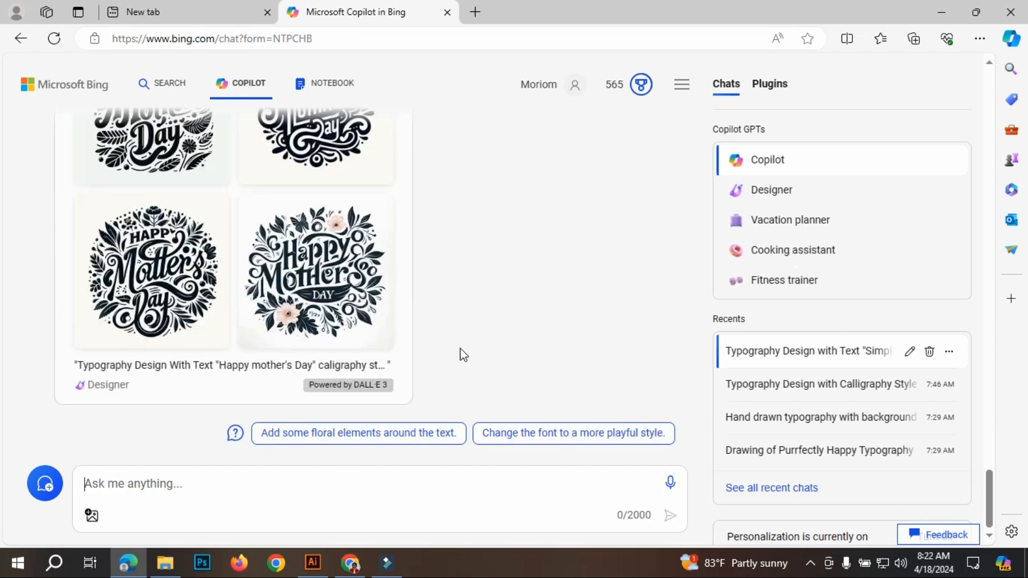
# Step: Review the first Happy mother's Day designs and submit the same prompt again to generate another set
pyautogui.scroll(1, 332, 322)
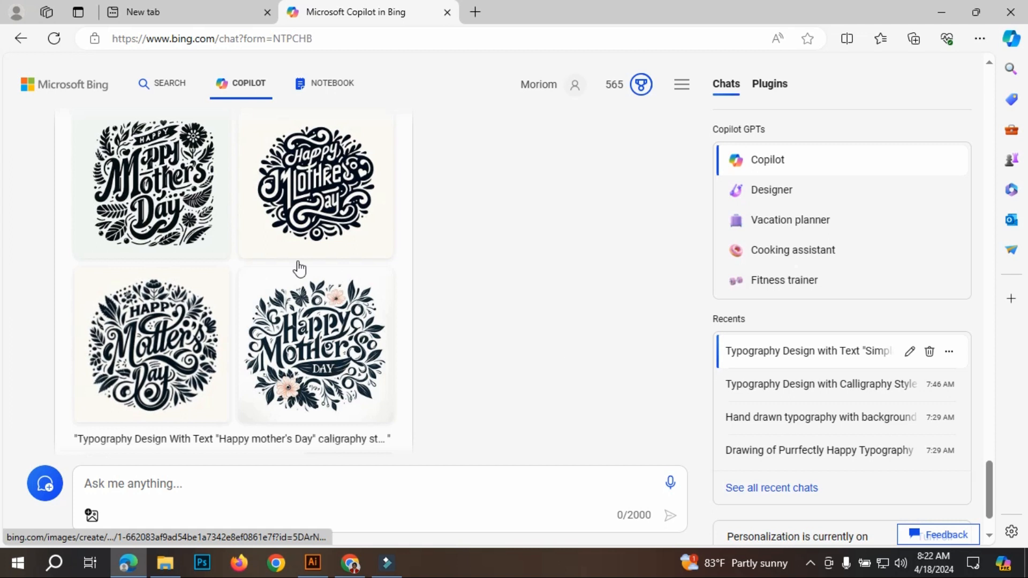
pyautogui.scroll(3, 438, 230)
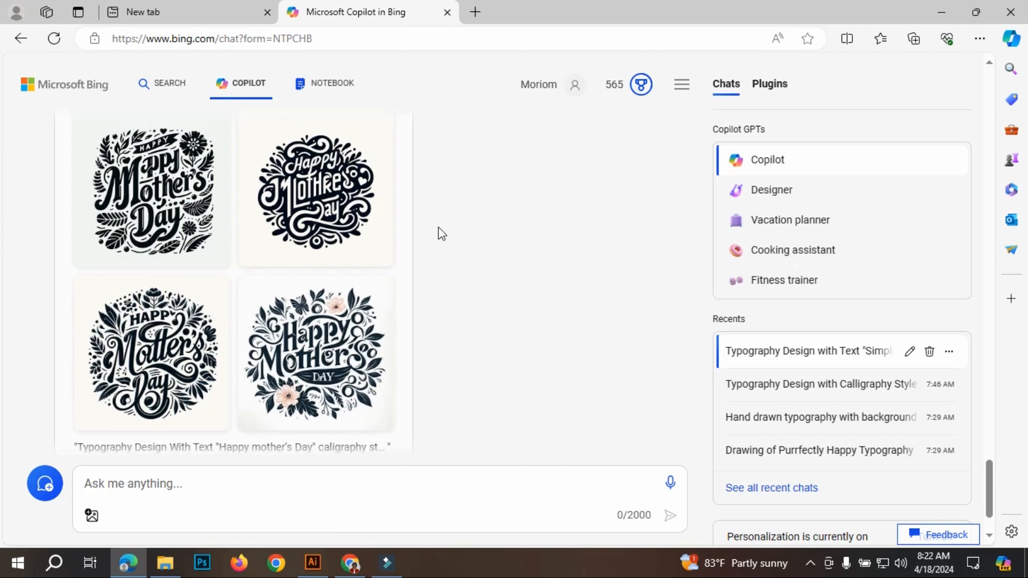
pyautogui.scroll(2, 135, 203)
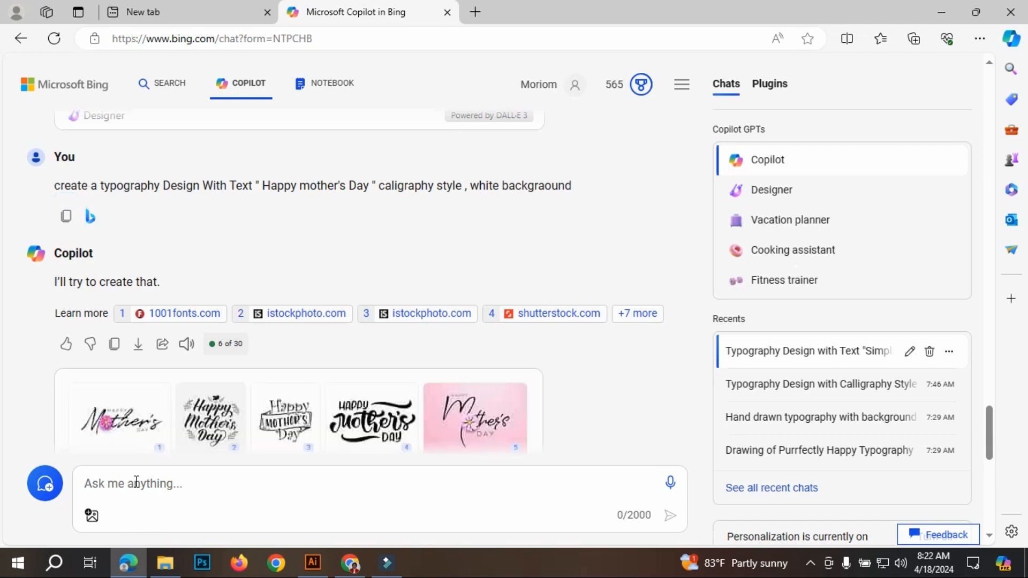
pyautogui.click(151, 488)
pyautogui.hotkey('ctrl', 'v')
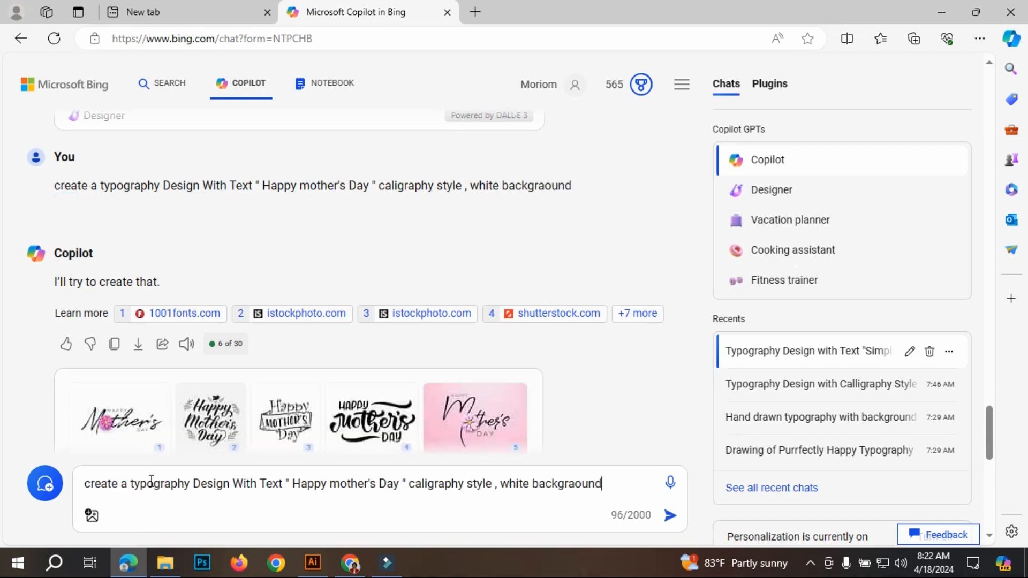
pyautogui.press('Return')
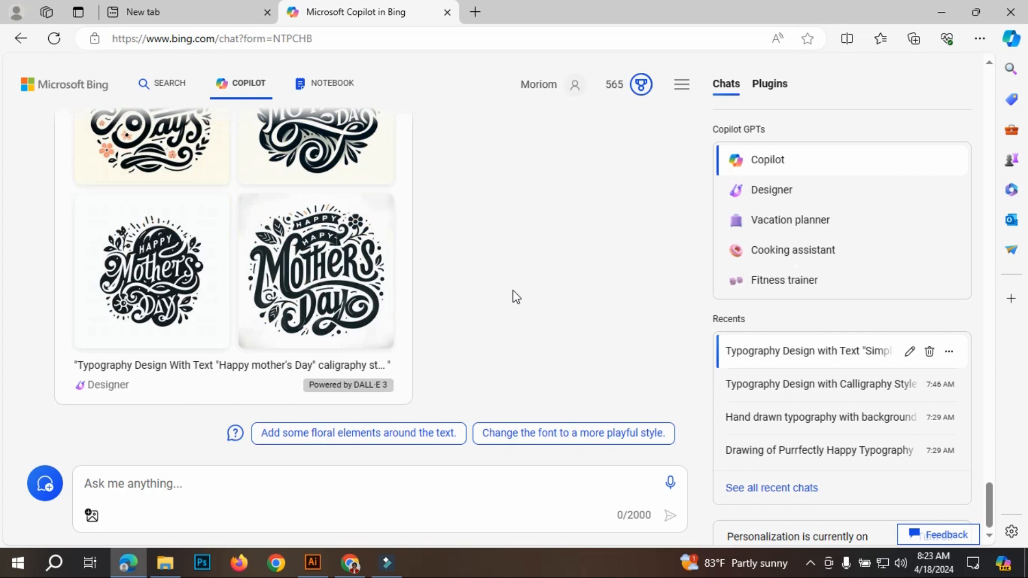
# Step: Enlarge the newest set's Happy Mother's Day design with the two stacked "HAPPY" banners and download it
pyautogui.scroll(2, 515, 296)
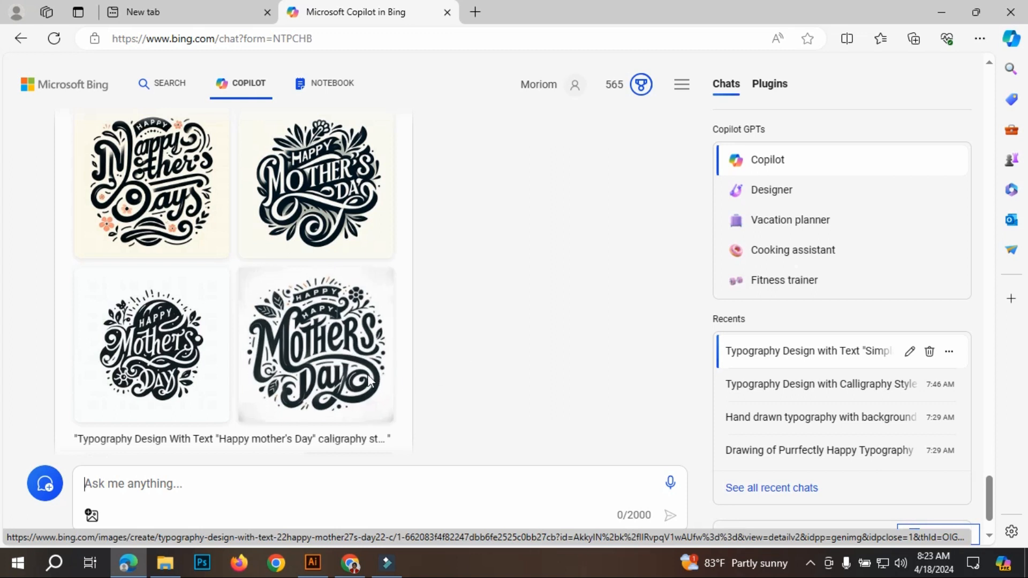
pyautogui.click(356, 342)
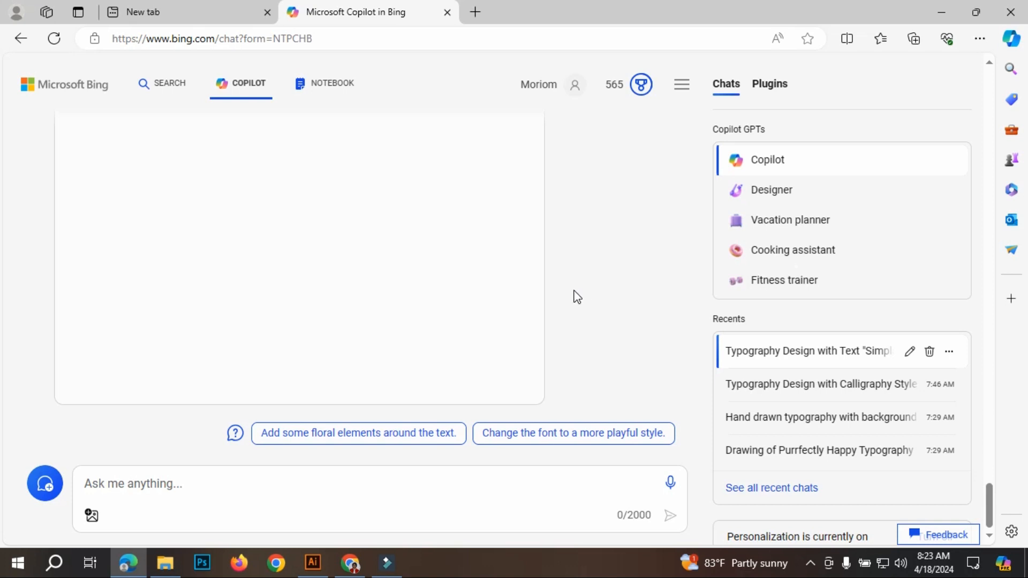
pyautogui.scroll(5, 577, 297)
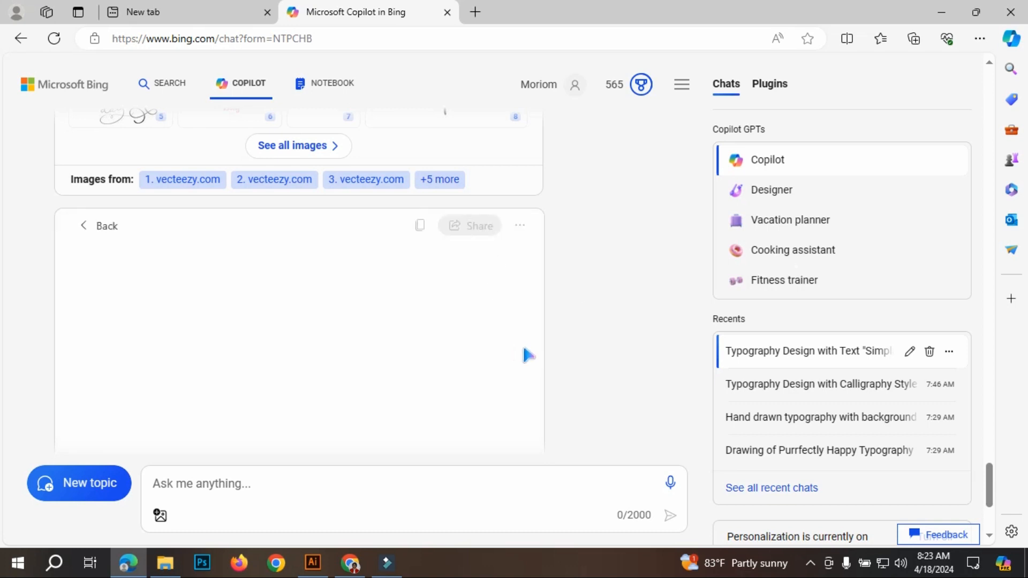
pyautogui.scroll(-2, 525, 321)
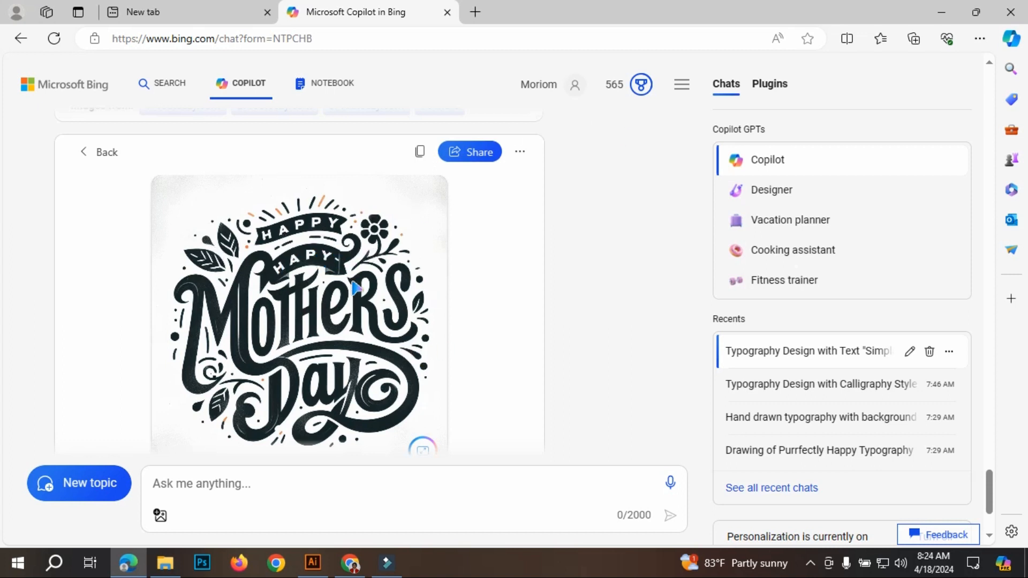
pyautogui.click(520, 154)
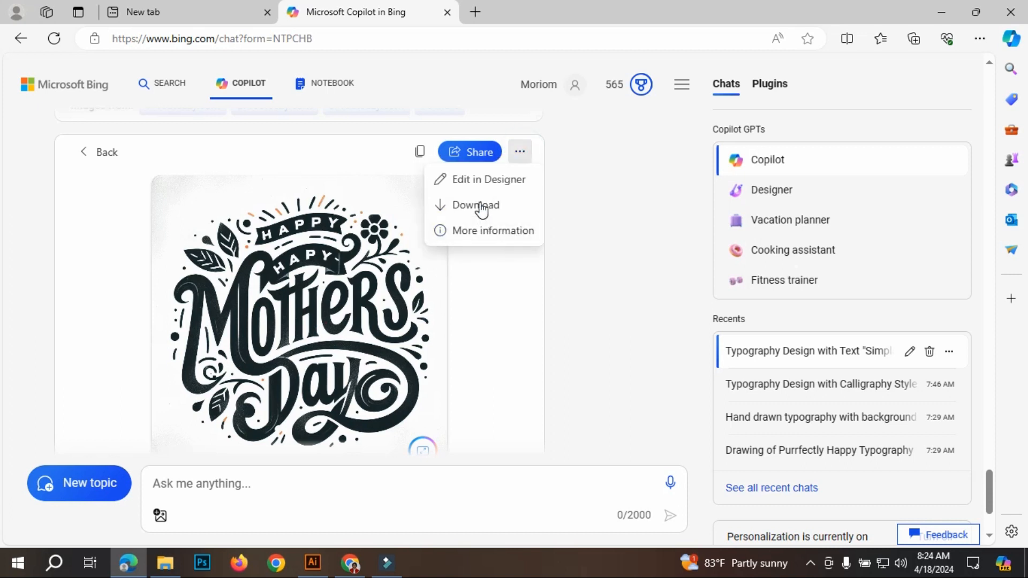
pyautogui.click(479, 206)
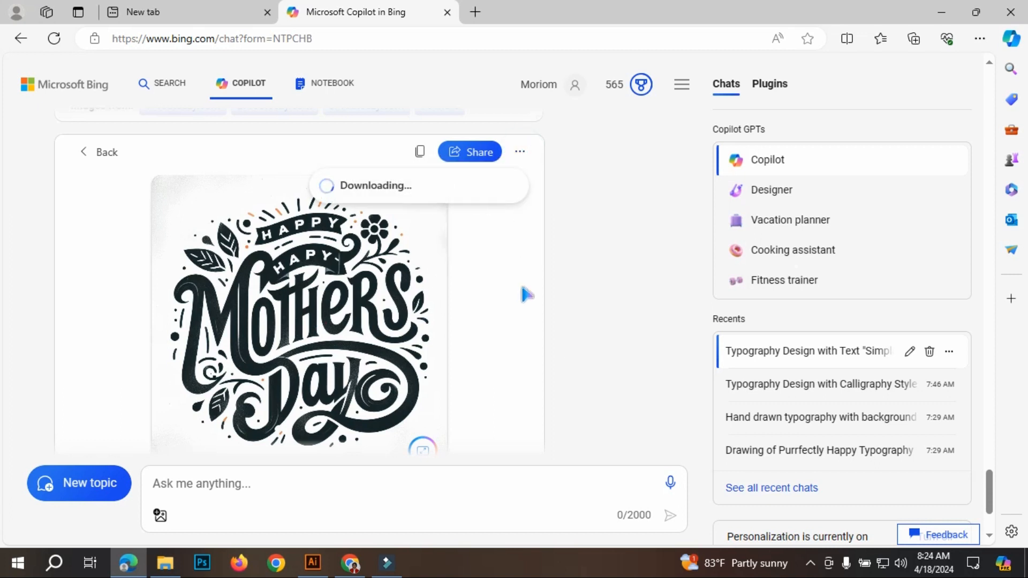
# Step: Copy the "Happy mother's Day" calligraphy prompt from the earlier chat message and submit it again for another set of designs
pyautogui.scroll(-3, 476, 301)
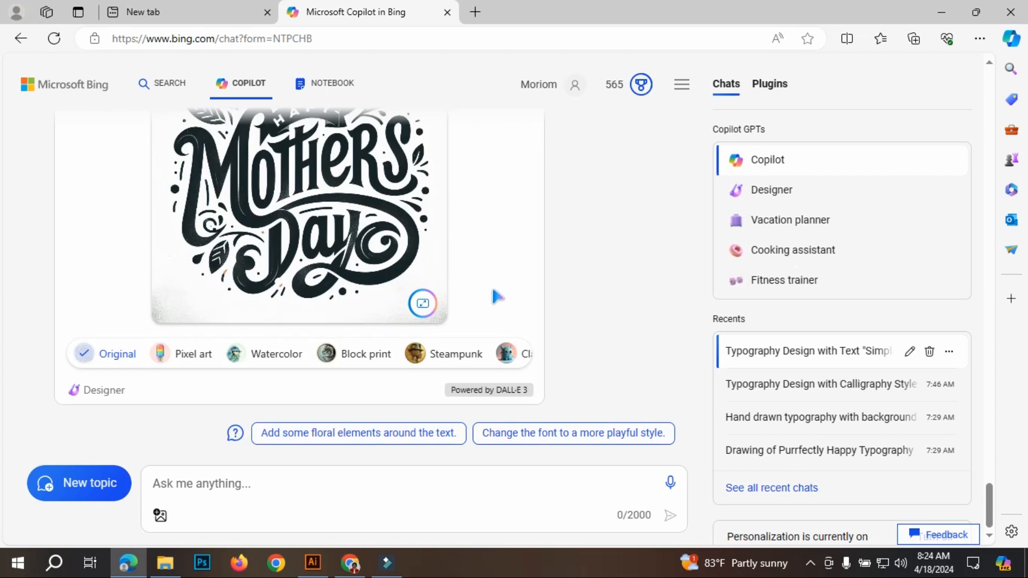
pyautogui.scroll(5, 490, 284)
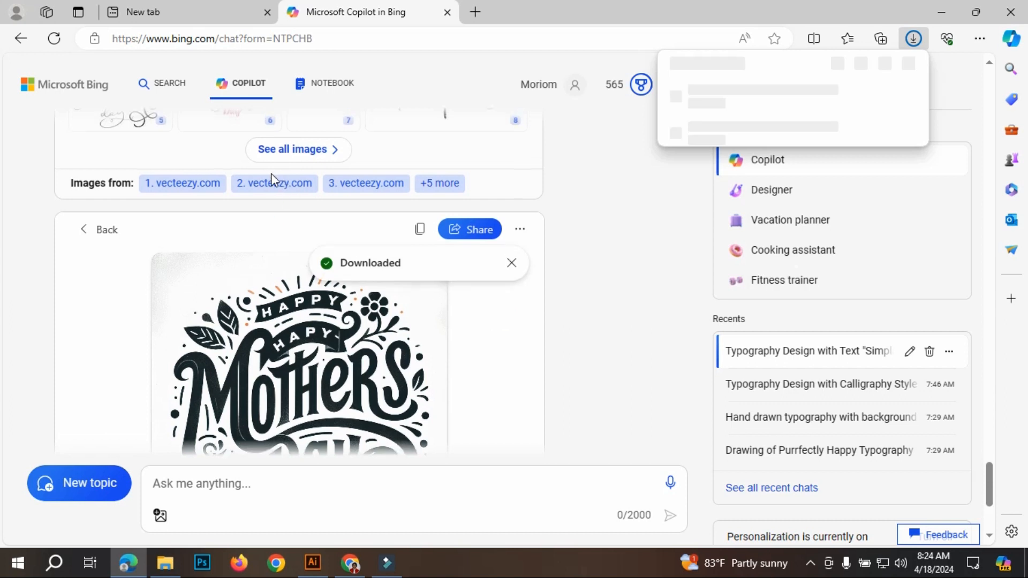
pyautogui.press('Escape')
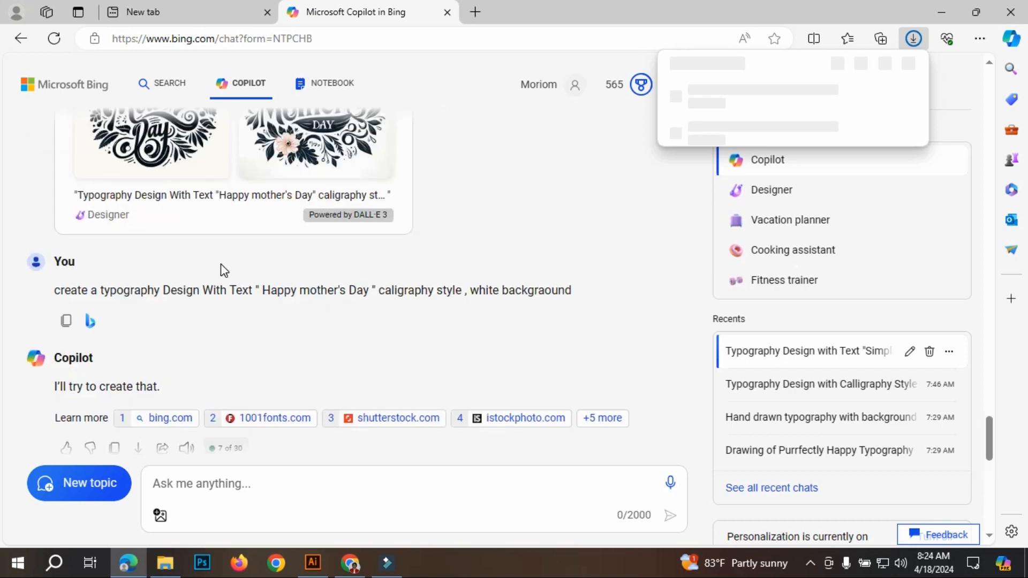
pyautogui.click(66, 320)
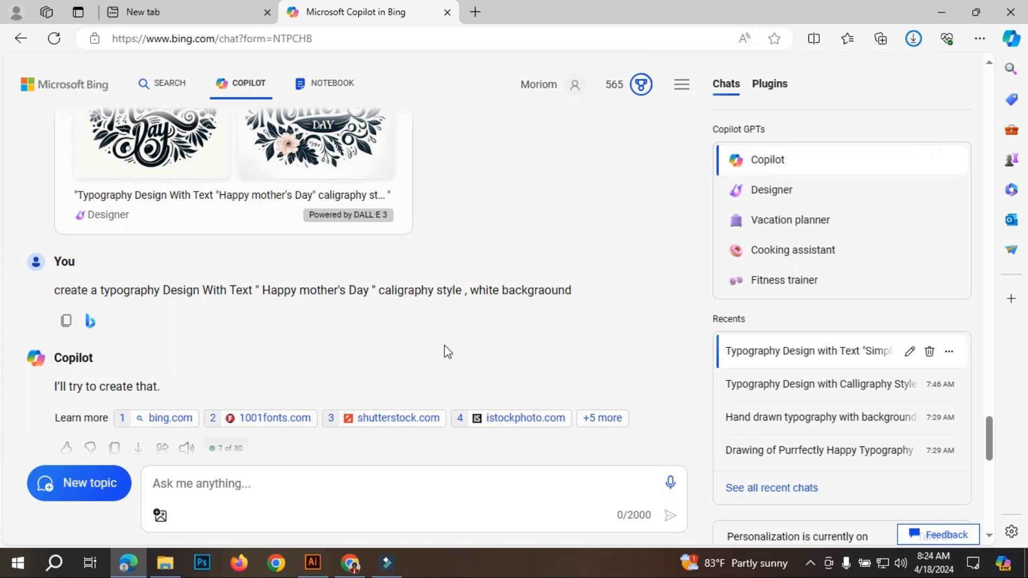
pyautogui.scroll(-10, 376, 362)
pyautogui.click(245, 483)
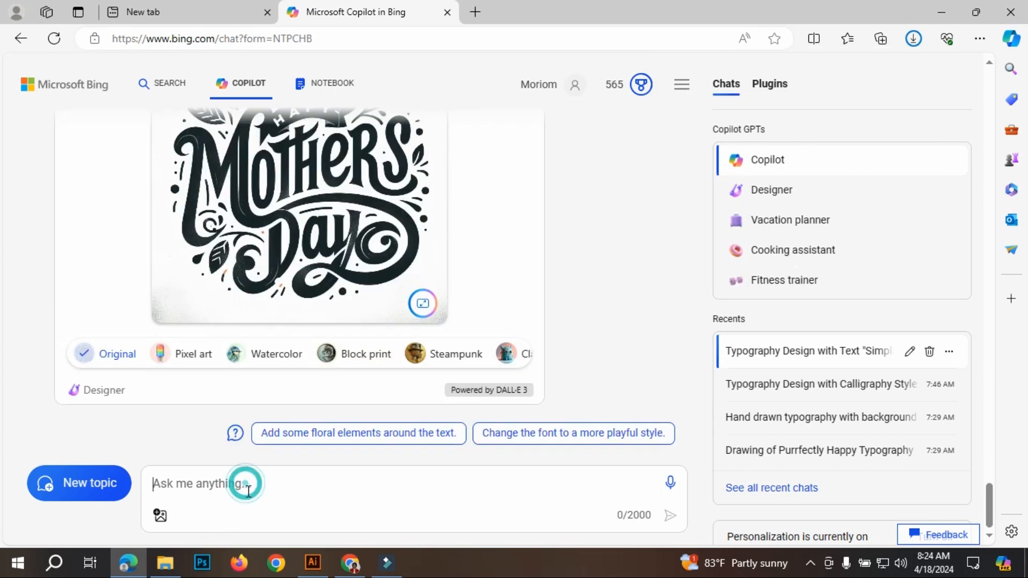
pyautogui.hotkey('ctrl', 'v')
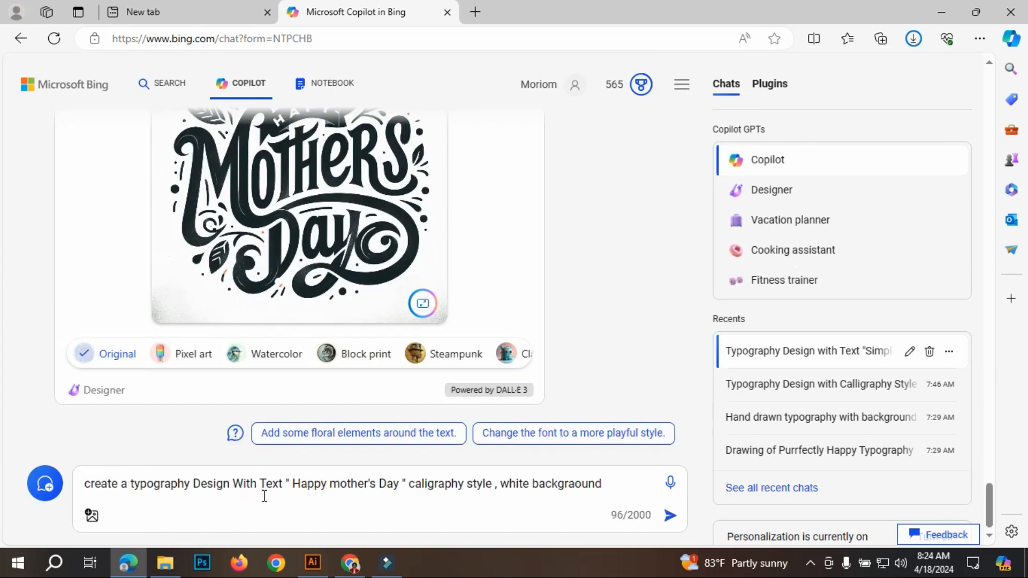
pyautogui.press('Return')
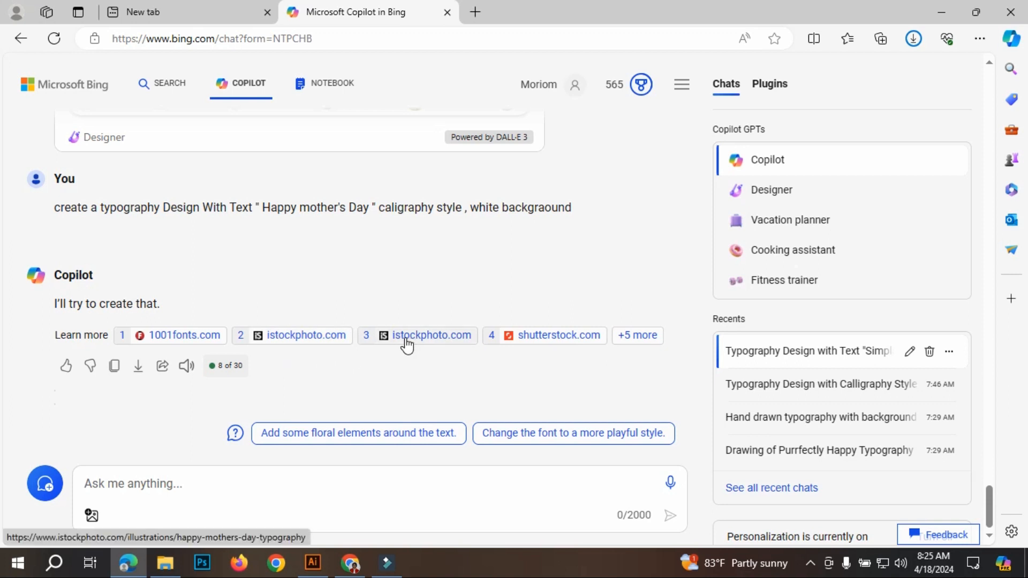
pyautogui.moveTo(409, 346)
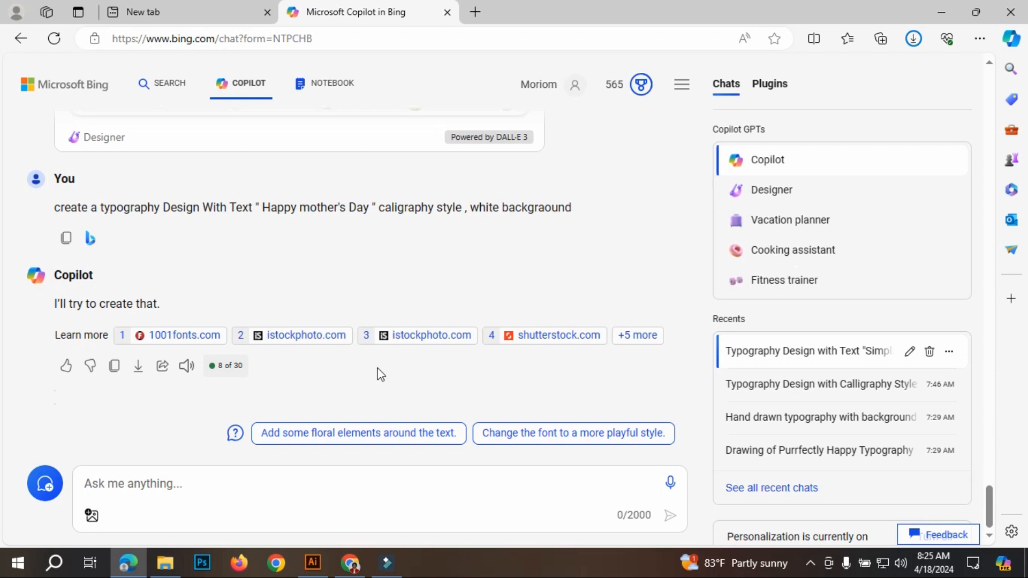
pyautogui.click(198, 414)
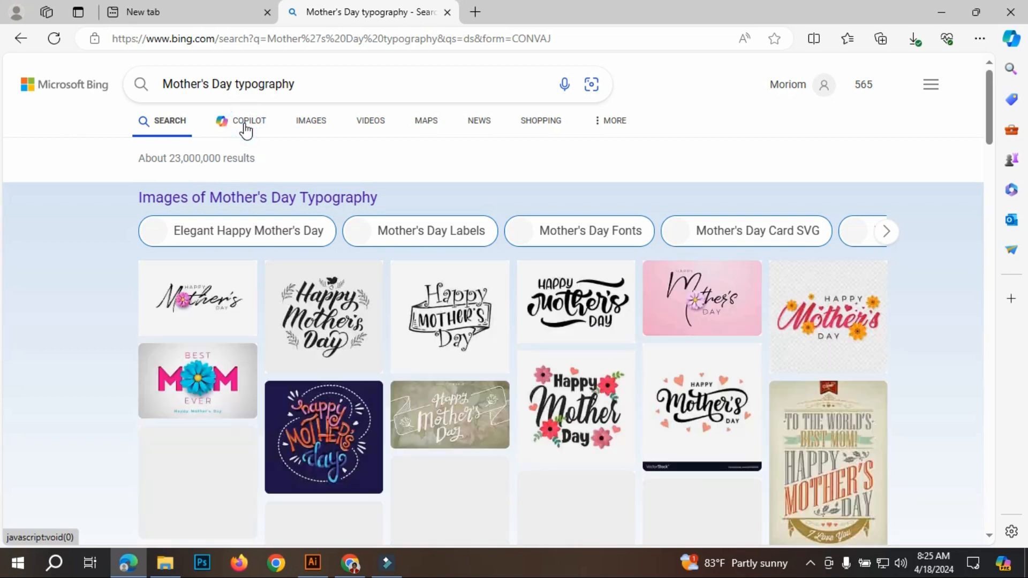
pyautogui.click(242, 127)
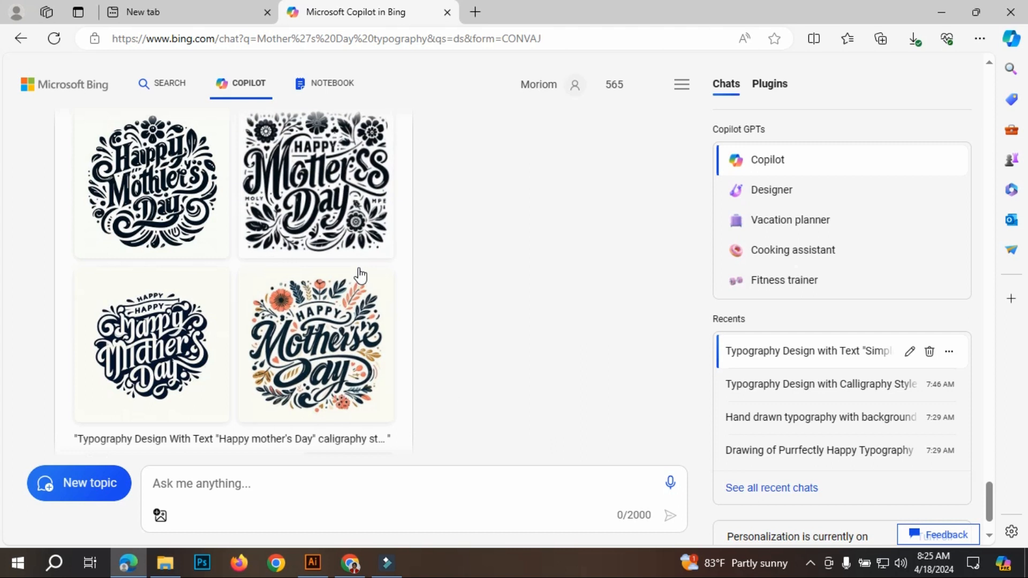
# Step: Reuse the copied typography prompt with its quoted text changed to "perfectly Happy" and submit it
pyautogui.click(209, 490)
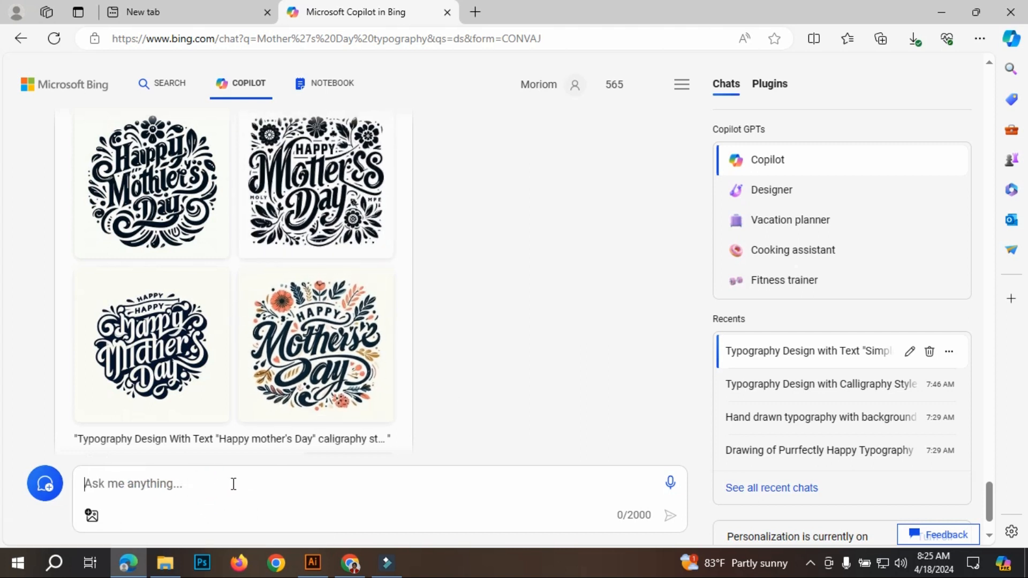
pyautogui.hotkey('ctrl', 'v')
pyautogui.moveTo(292, 483); pyautogui.dragTo(402, 488)
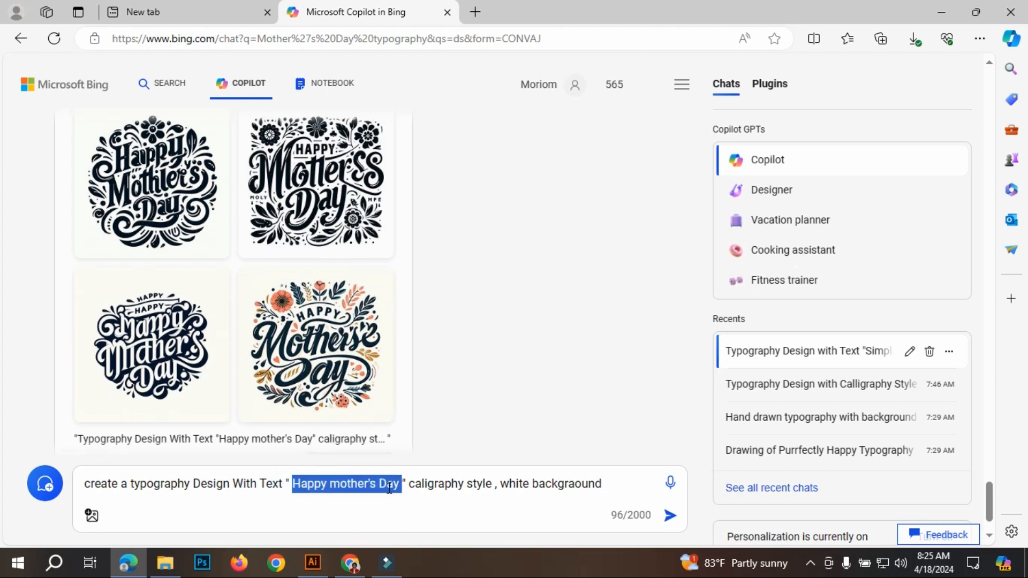
pyautogui.write('perf')
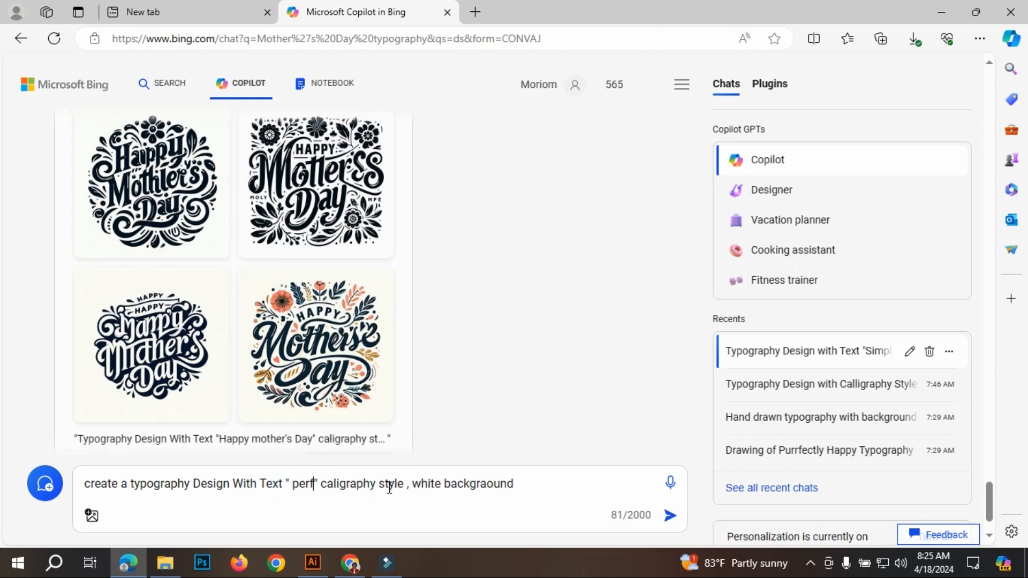
pyautogui.scroll(-2, 389, 488)
pyautogui.write('ectly ')
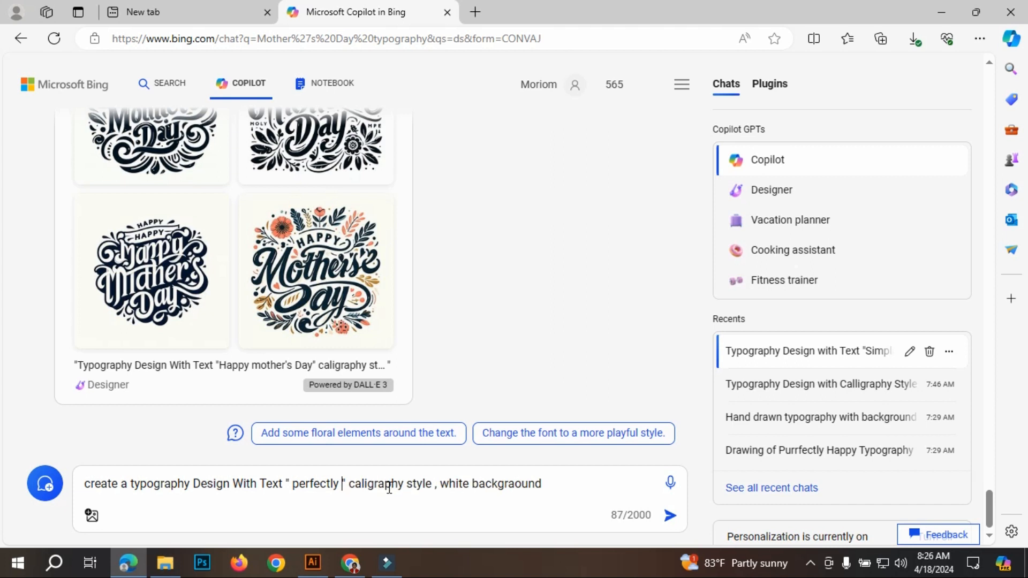
pyautogui.write('Happy')
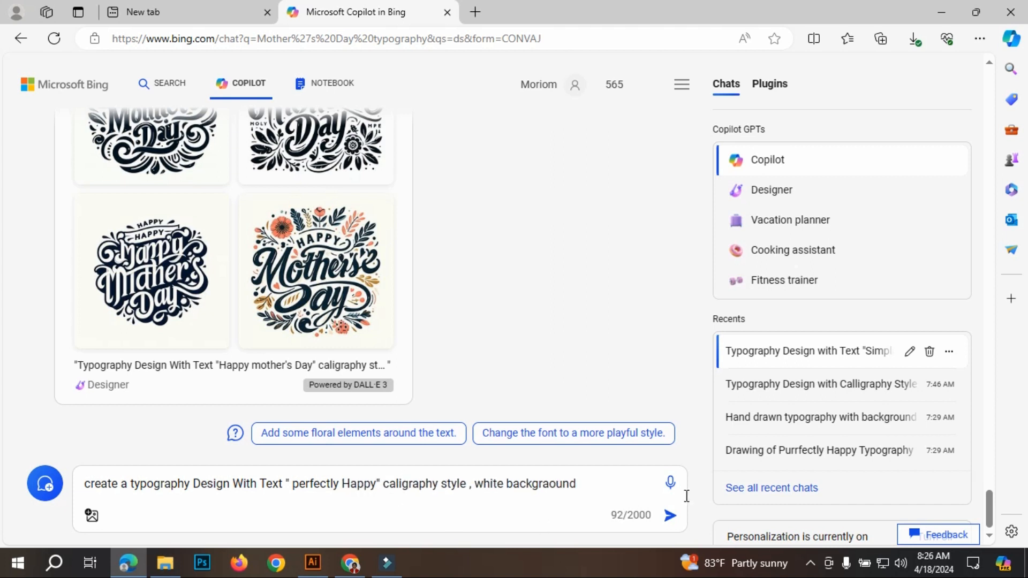
pyautogui.click(669, 515)
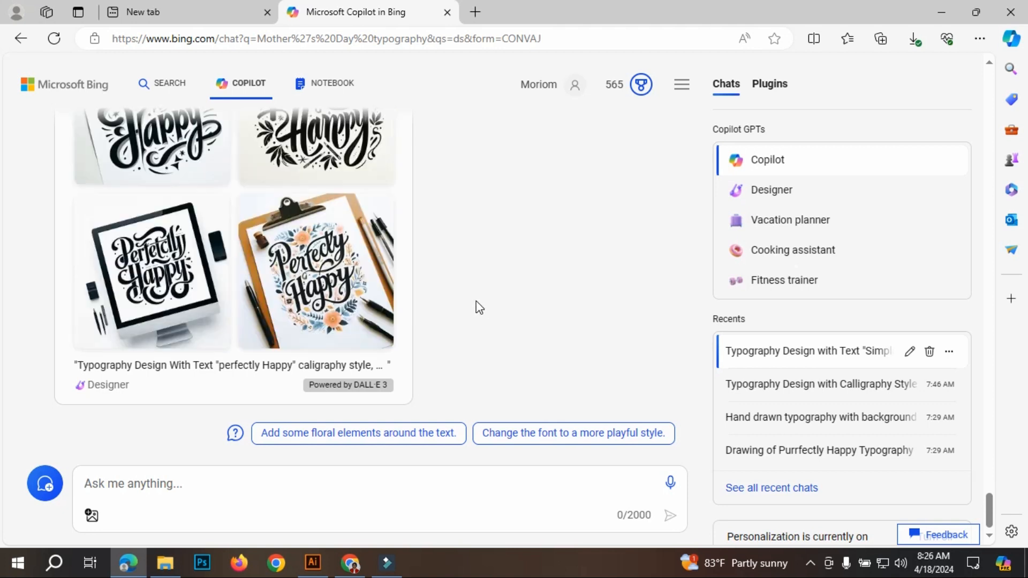
# Step: Open the Perfectly Happy design with the floral lettering on a clipboard in Designer and download it
pyautogui.scroll(3, 476, 304)
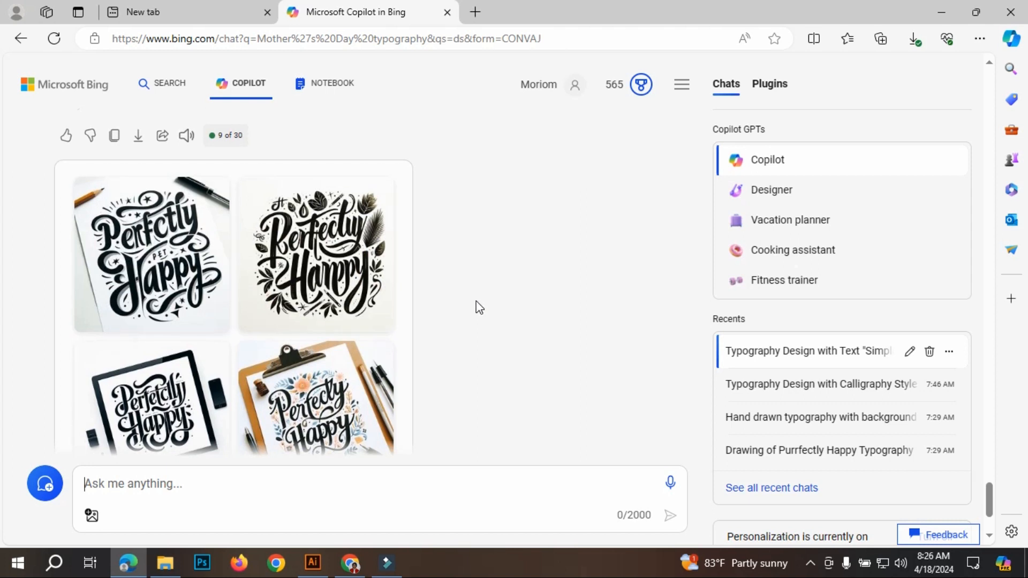
pyautogui.scroll(-2, 477, 304)
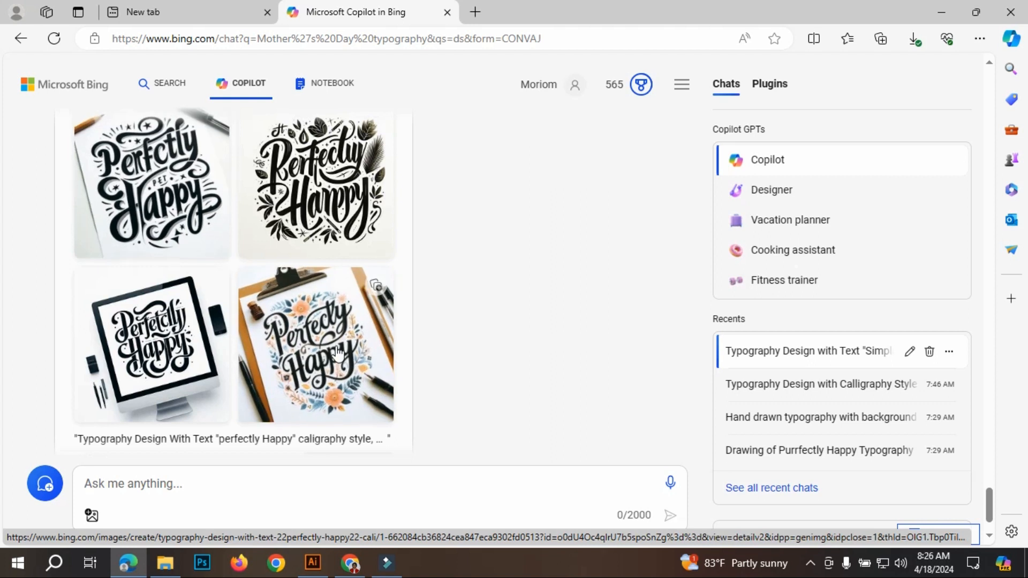
pyautogui.click(360, 360)
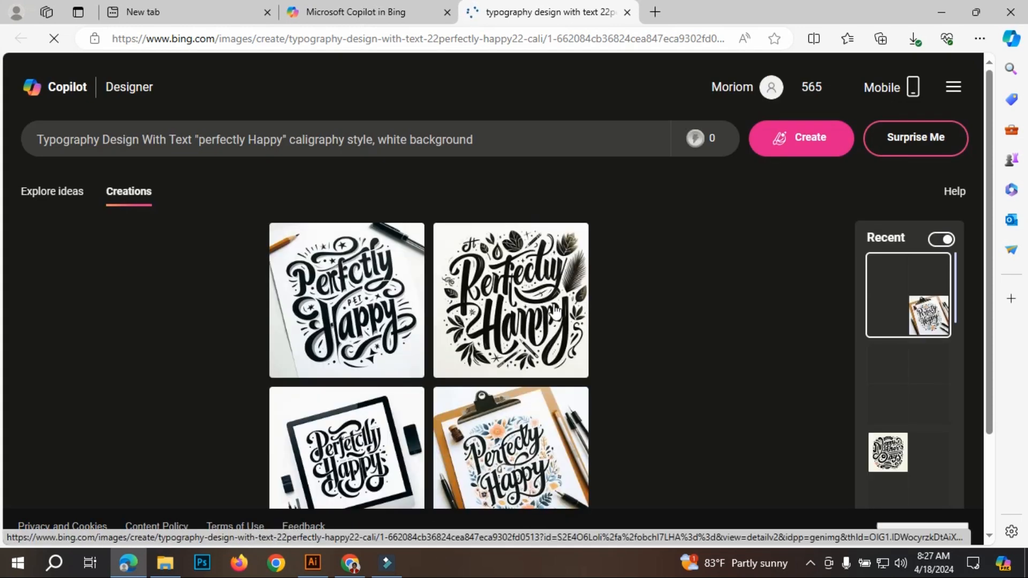
pyautogui.scroll(-1, 555, 311)
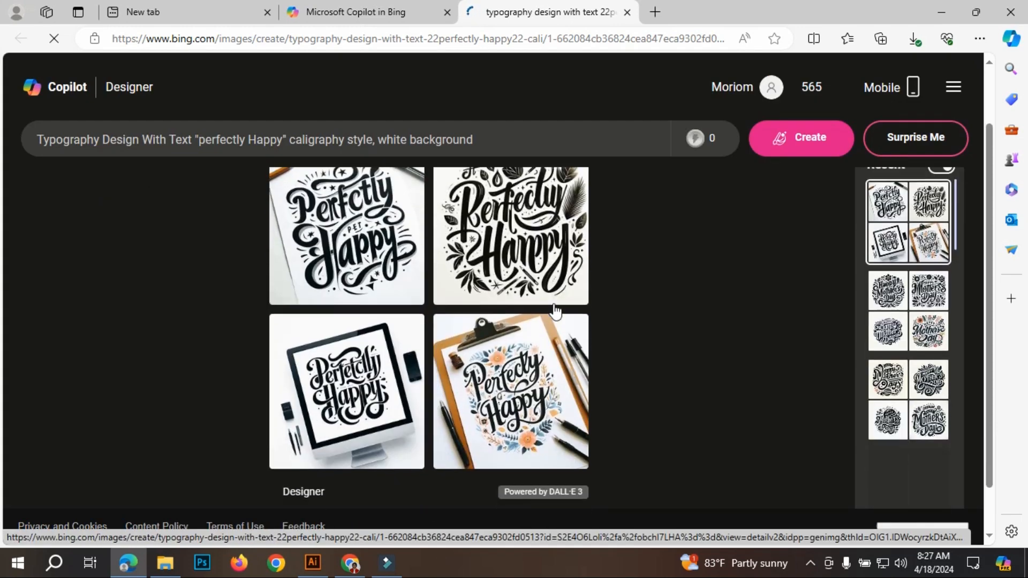
pyautogui.click(536, 387)
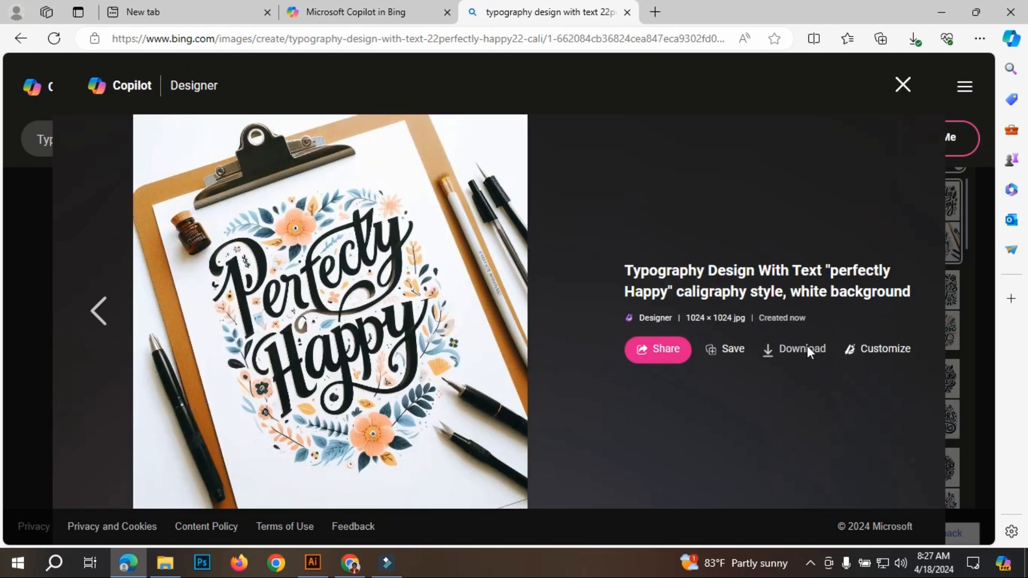
pyautogui.click(808, 348)
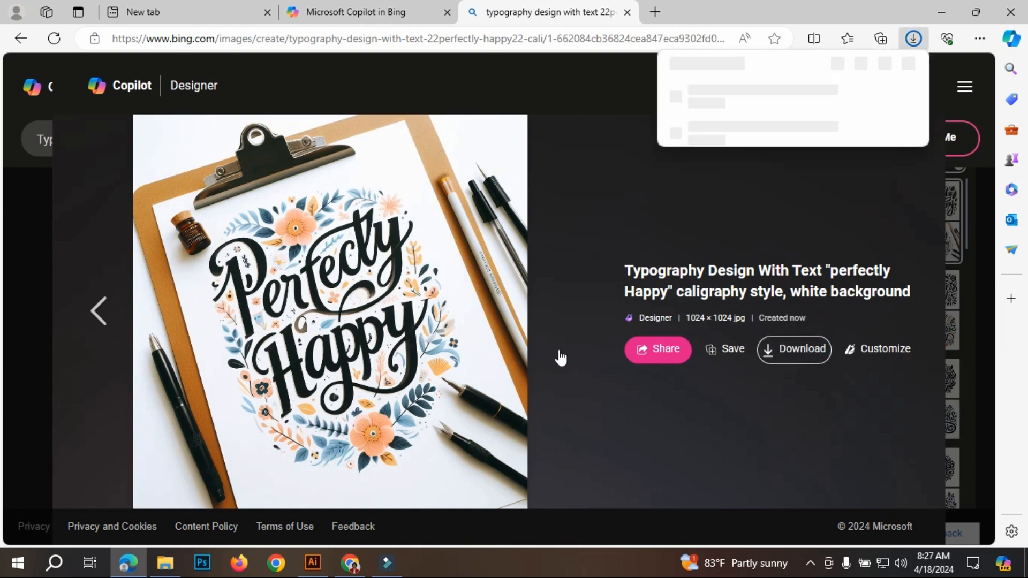
# Step: Return to the Copilot chat and enter the prompt "create a typography Design With Text " Happy mother's Day " caligraphy style , white backgraound"
pyautogui.click(386, 8)
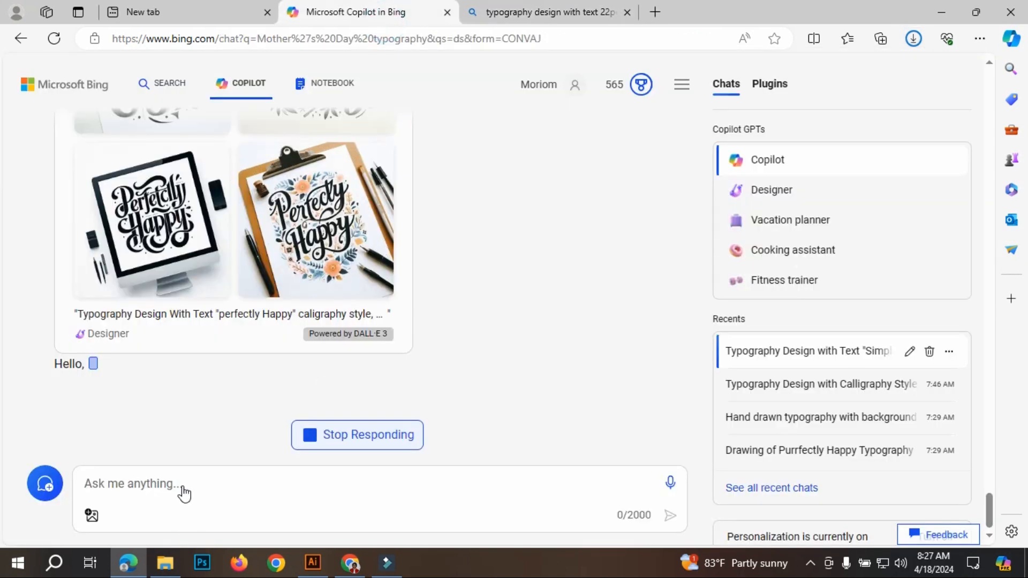
pyautogui.scroll(5, 197, 266)
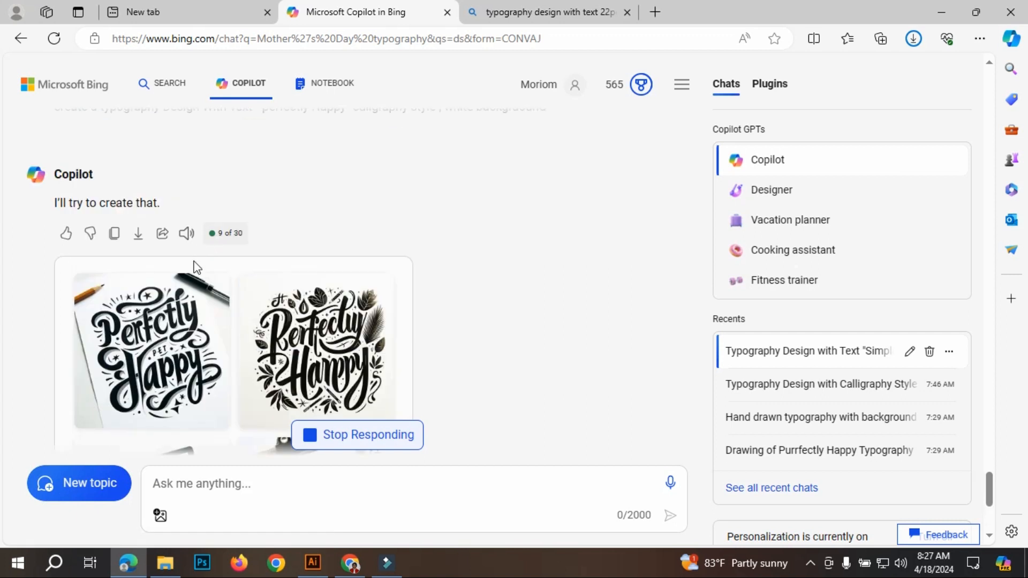
pyautogui.scroll(5, 184, 224)
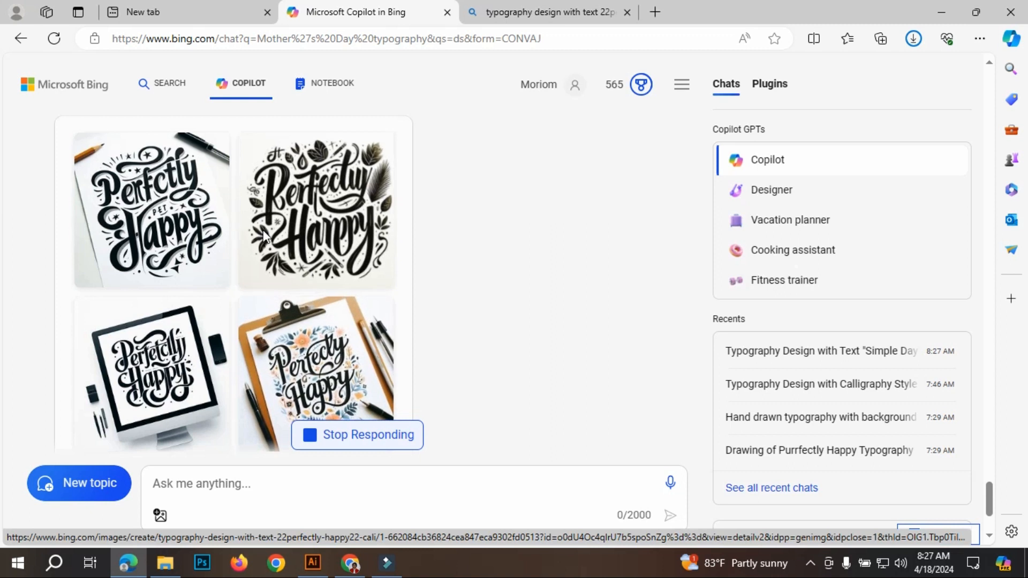
pyautogui.scroll(10, 243, 259)
pyautogui.scroll(1, 96, 333)
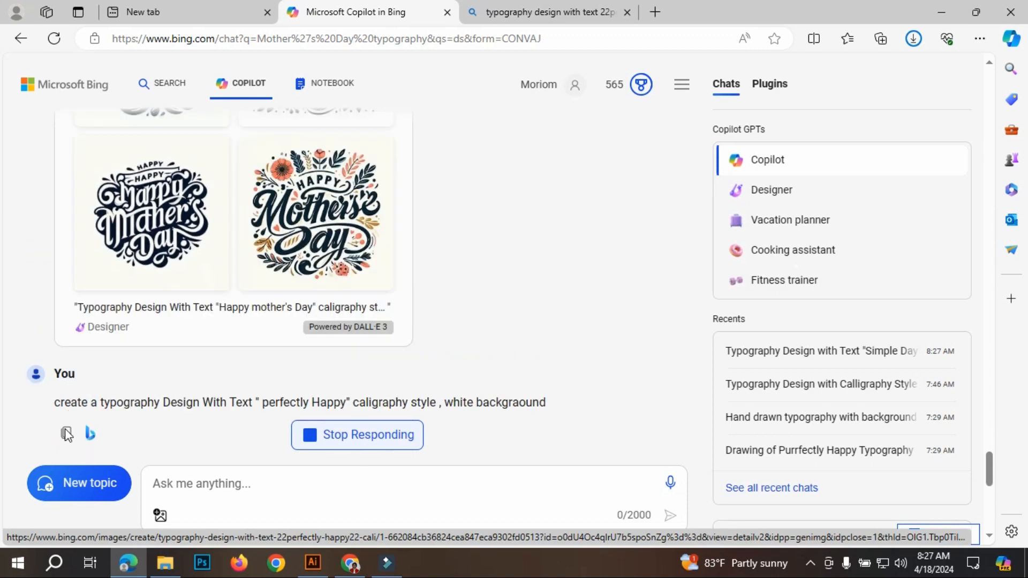
pyautogui.moveTo(71, 430)
pyautogui.click(218, 485)
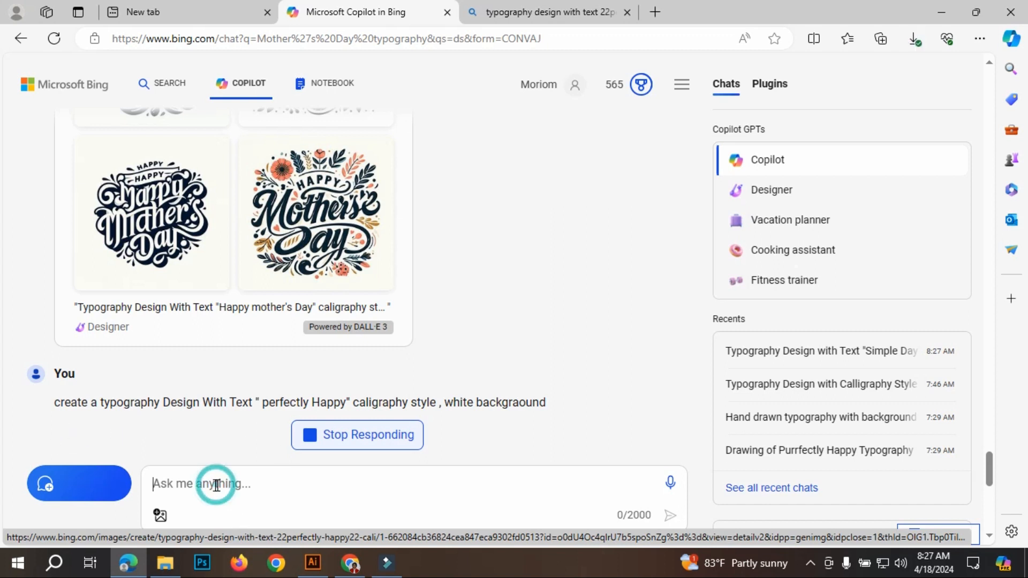
pyautogui.write('create a typography Design With Text " Happy mother\'s Day " caligraphy style , white backgraound')
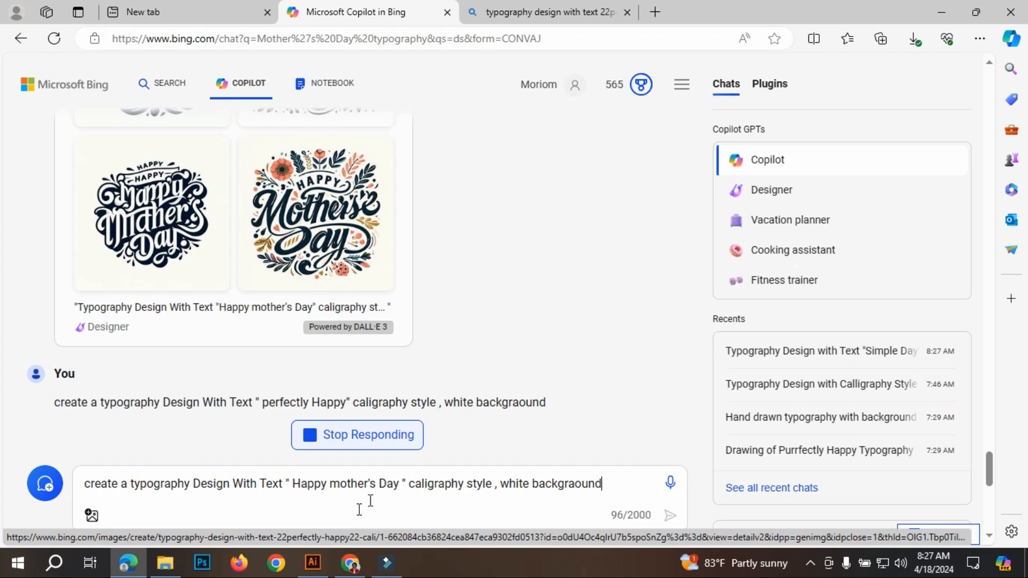
# Step: Replace "Happy mother's Day" in the unsent prompt with "perfectly Happy" copied from the earlier message and submit it
pyautogui.moveTo(344, 404)
pyautogui.moveTo(345, 402); pyautogui.dragTo(259, 402)
pyautogui.hotkey('ctrl', 'c')
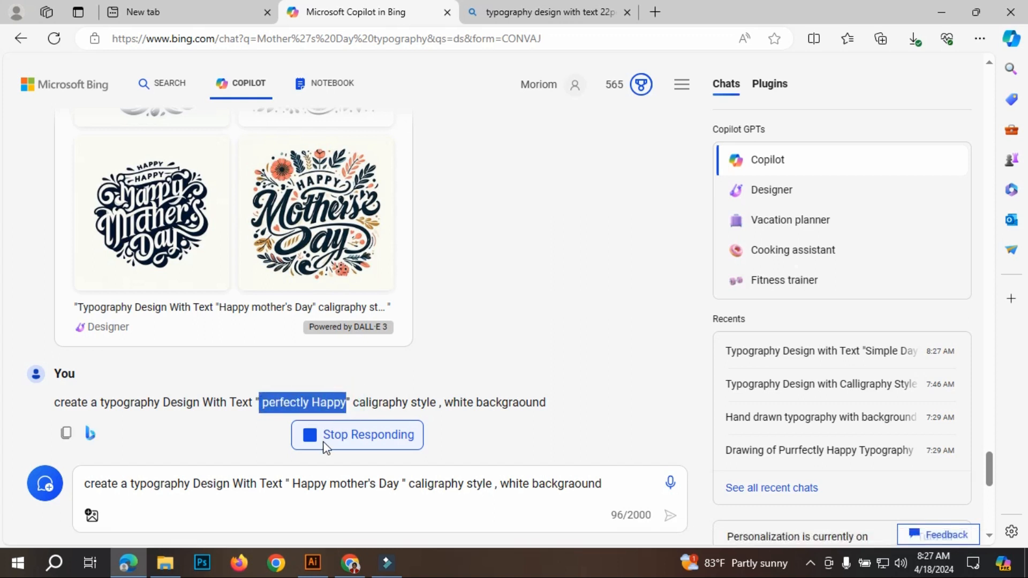
pyautogui.moveTo(292, 483); pyautogui.dragTo(394, 487)
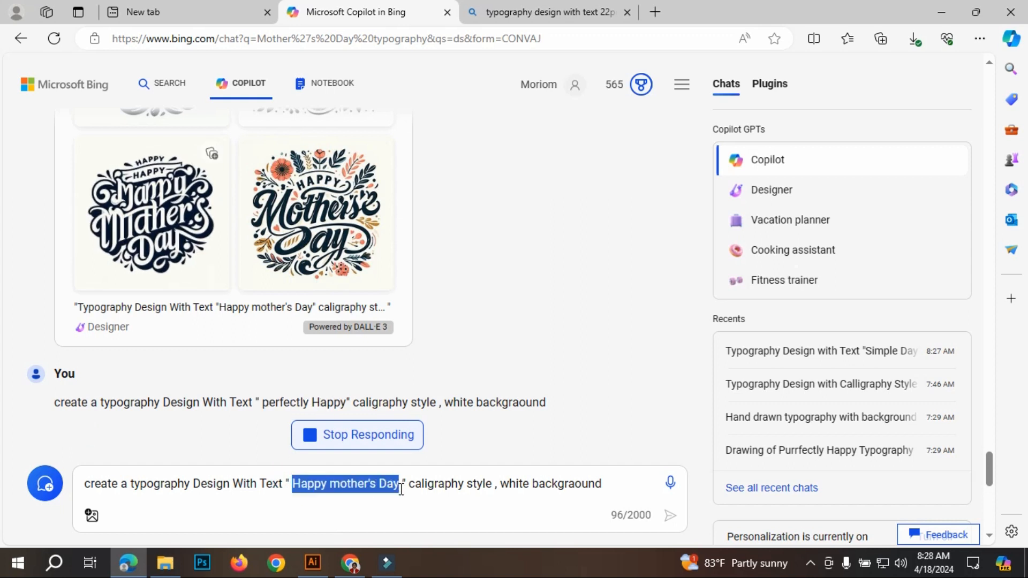
pyautogui.hotkey('ctrl', 'v')
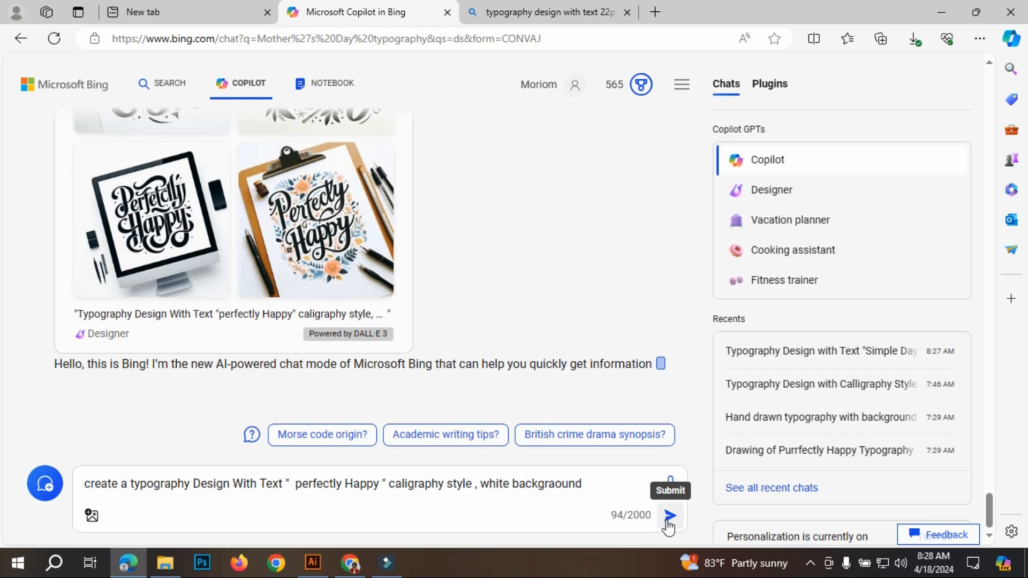
pyautogui.click(670, 522)
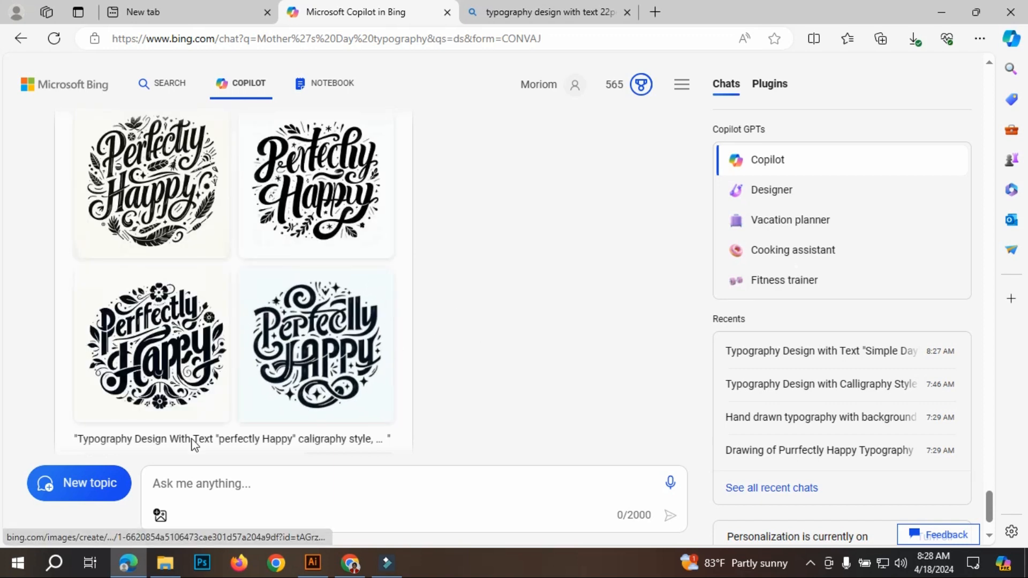
# Step: Review the four designs in the newest Perfectly Happy set
pyautogui.scroll(3, 179, 310)
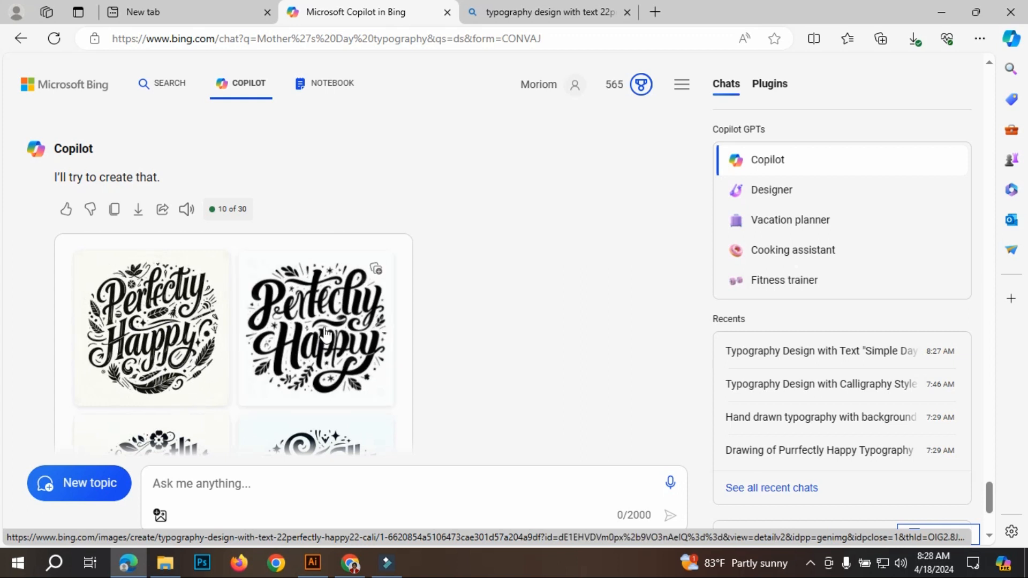
pyautogui.scroll(-1, 339, 282)
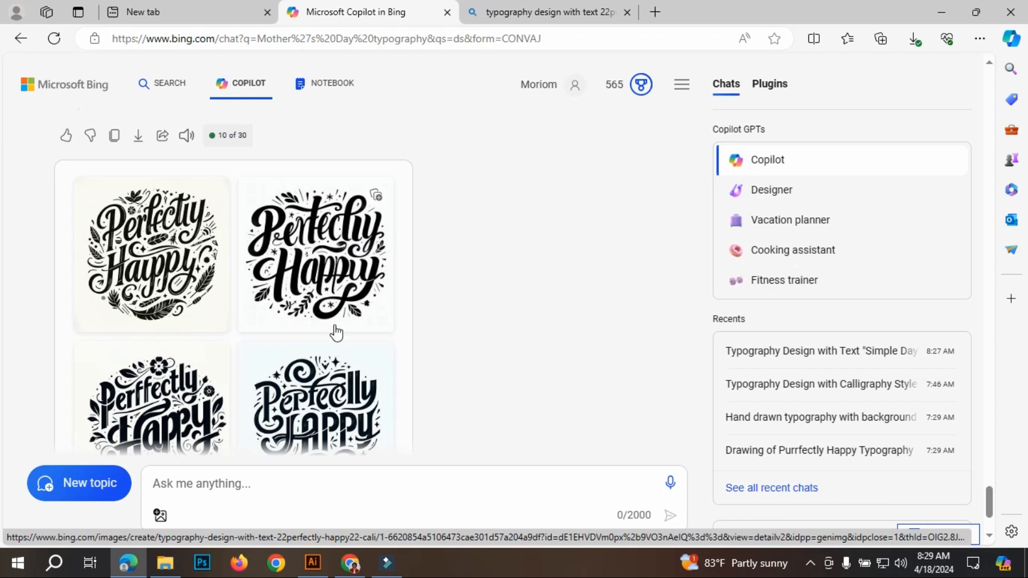
pyautogui.scroll(-3, 336, 333)
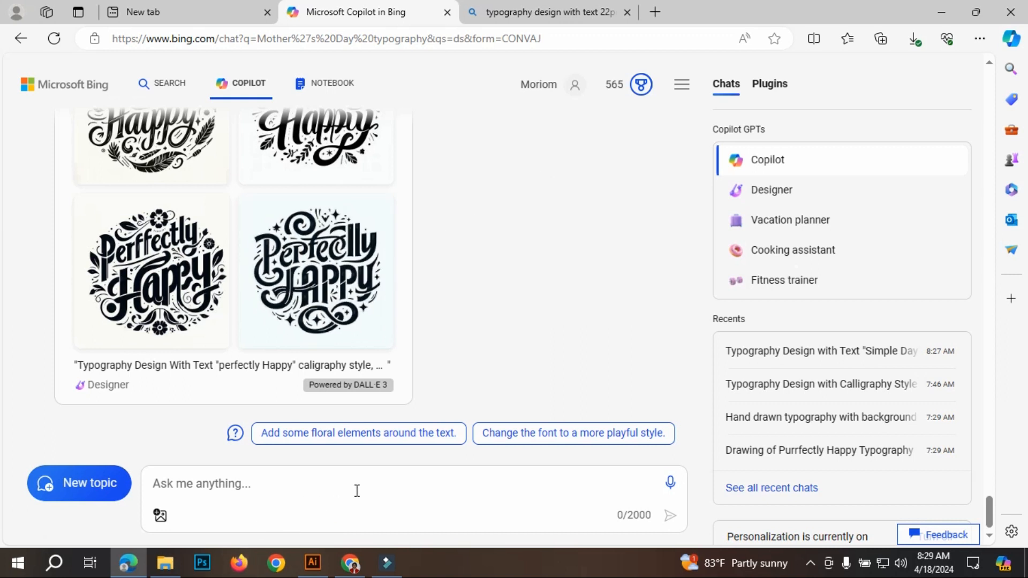
# Step: Switch to Illustrator and place the Simple Day image Designer (1) from the Downloads folder onto the canvas
pyautogui.click(315, 567)
pyautogui.click(534, 177)
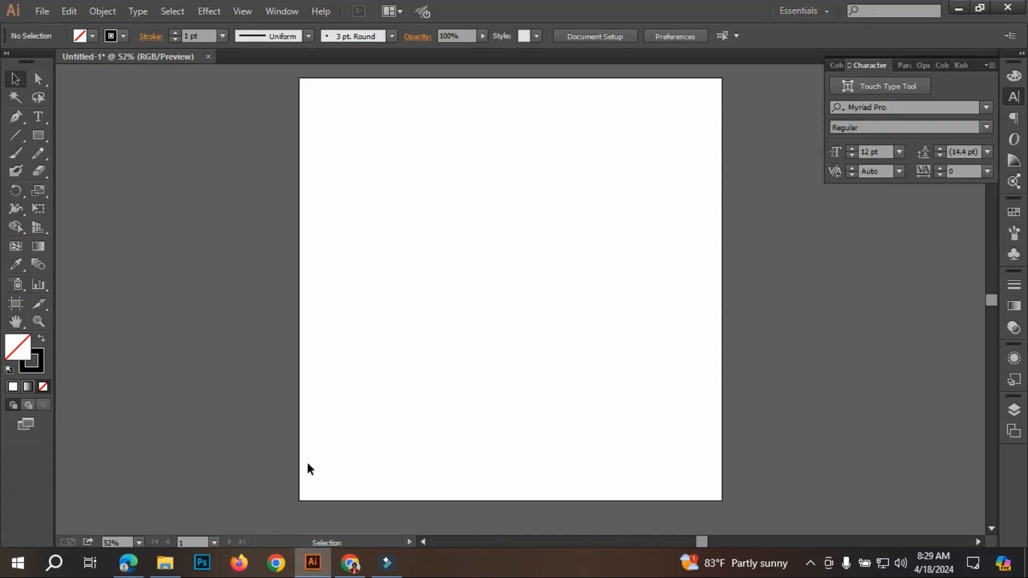
pyautogui.click(165, 563)
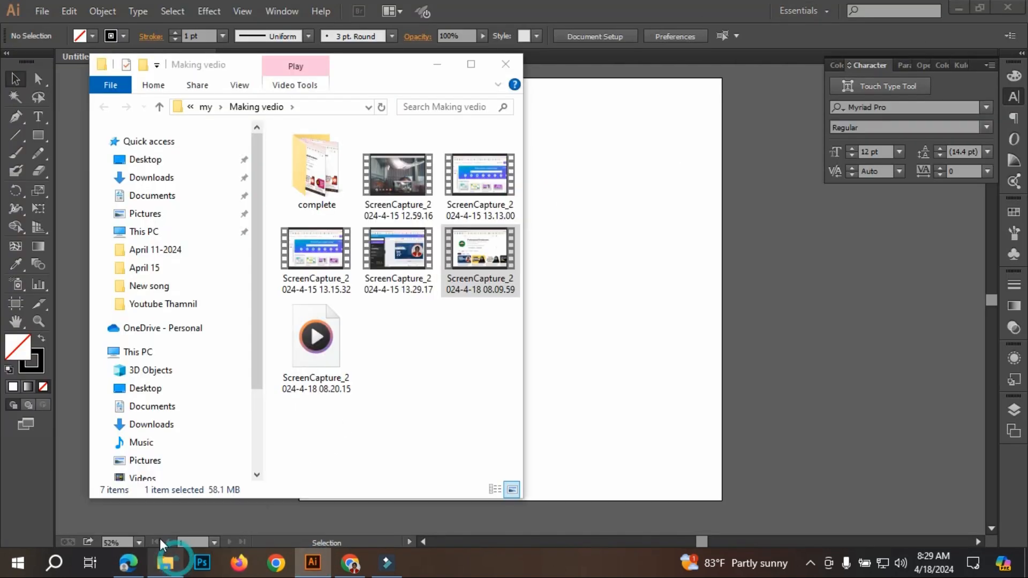
pyautogui.click(177, 182)
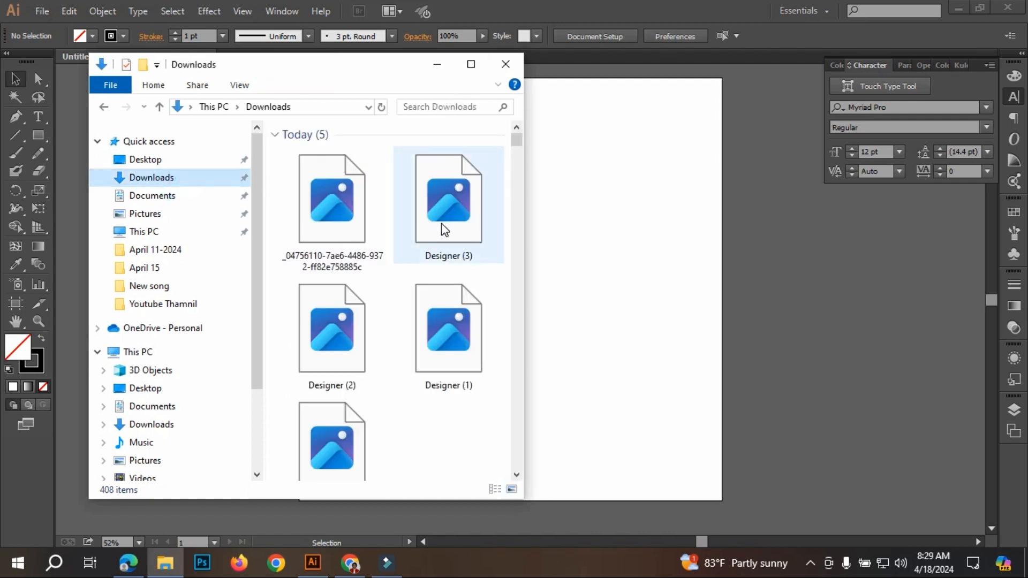
pyautogui.click(471, 64)
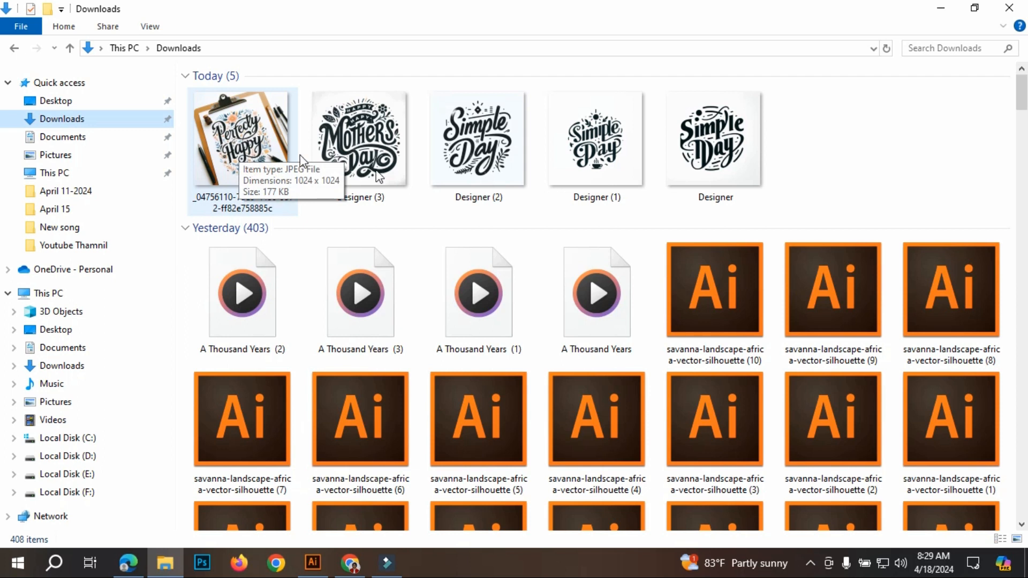
pyautogui.moveTo(622, 140); pyautogui.dragTo(308, 283)
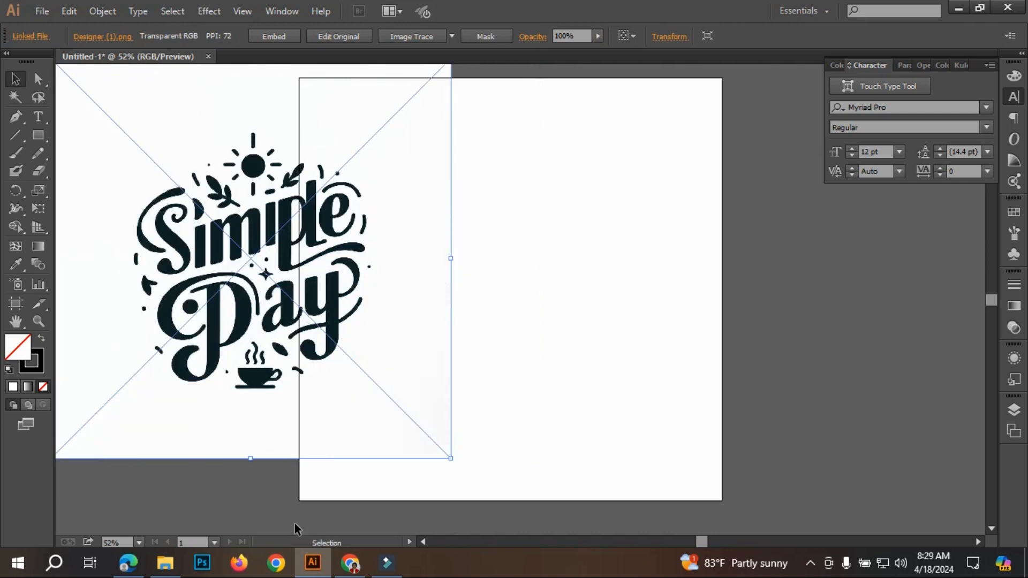
# Step: Place the Perfectly Happy clipboard image from Downloads on one side of the artboard and move the Simple Day image to the opposite side
pyautogui.click(166, 563)
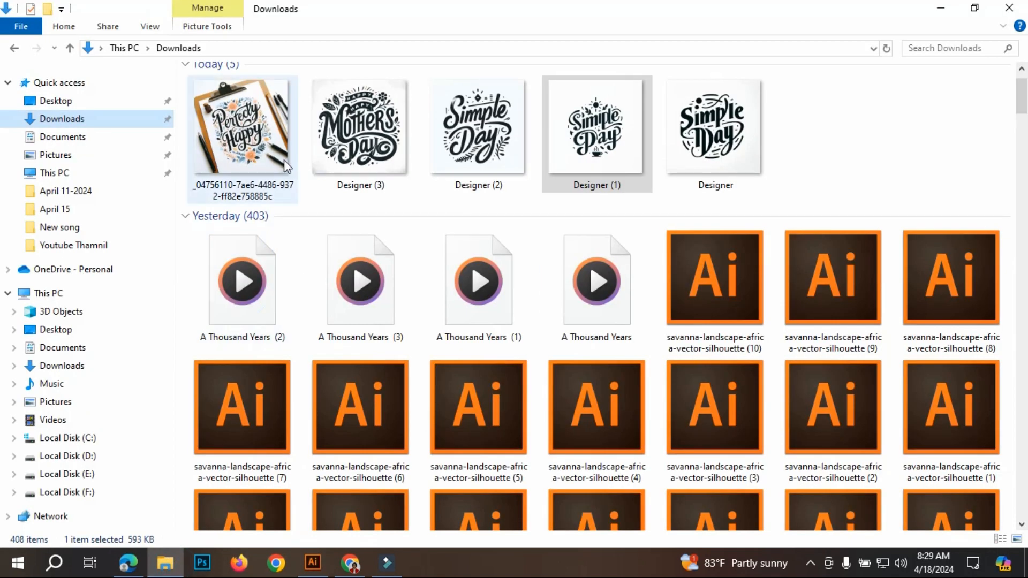
pyautogui.moveTo(255, 124); pyautogui.dragTo(895, 293)
pyautogui.moveTo(380, 273); pyautogui.dragTo(555, 304)
pyautogui.scroll(-2, 430, 295)
pyautogui.moveTo(481, 290); pyautogui.dragTo(219, 240)
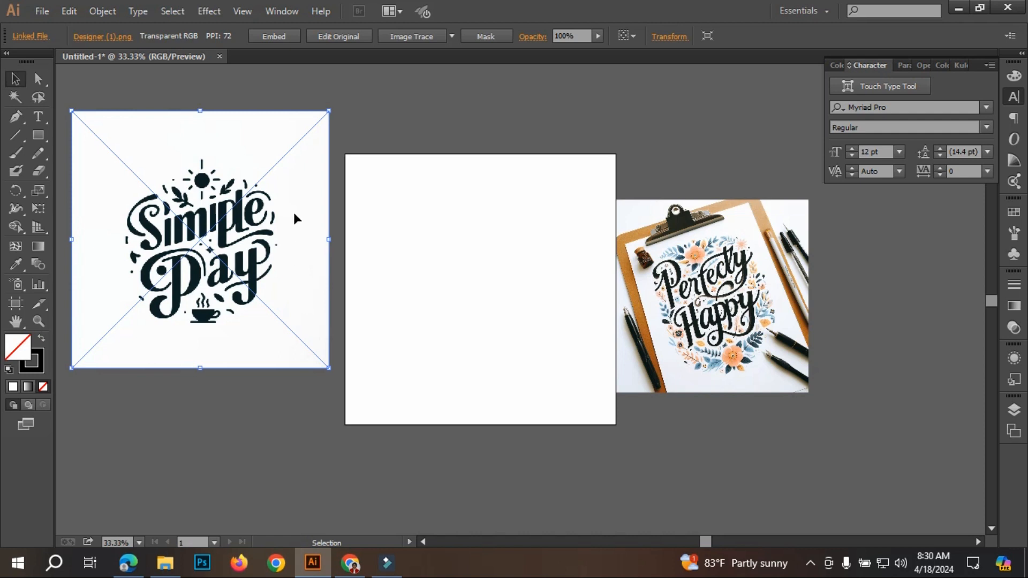
pyautogui.click(373, 107)
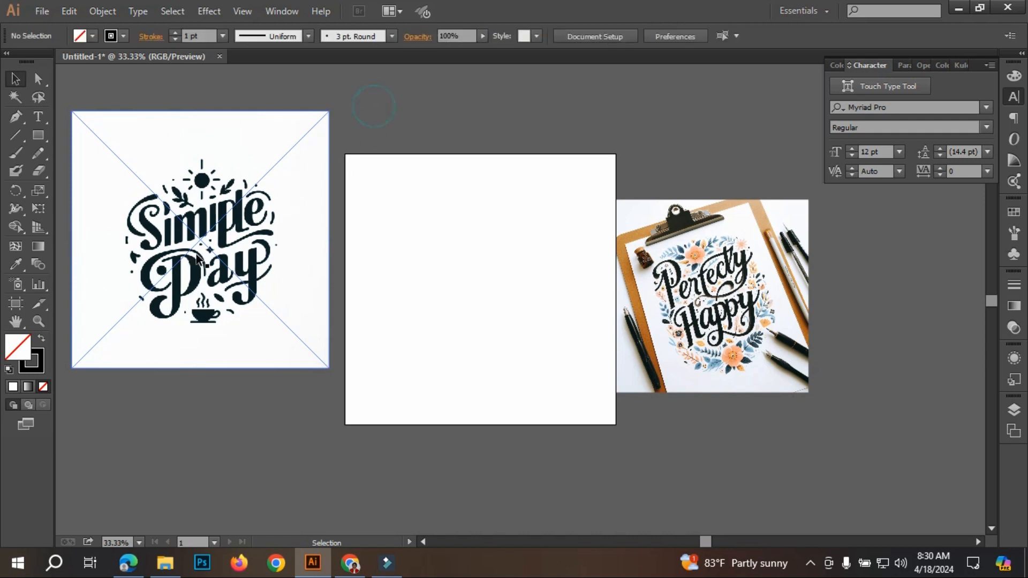
# Step: Image-trace the Simple Day image with the Silhouettes preset and expand the result into vector paths
pyautogui.click(261, 230)
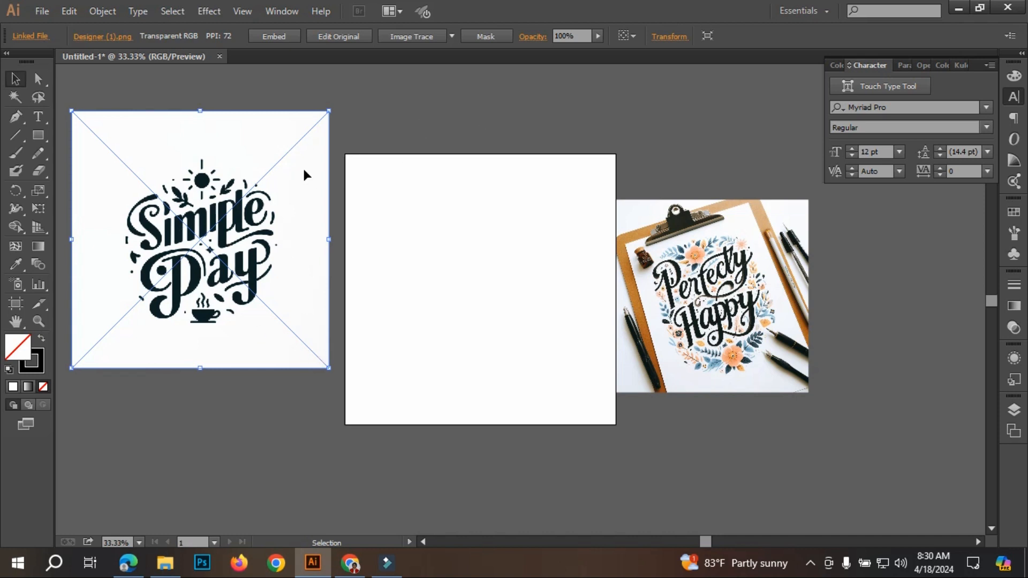
pyautogui.click(453, 36)
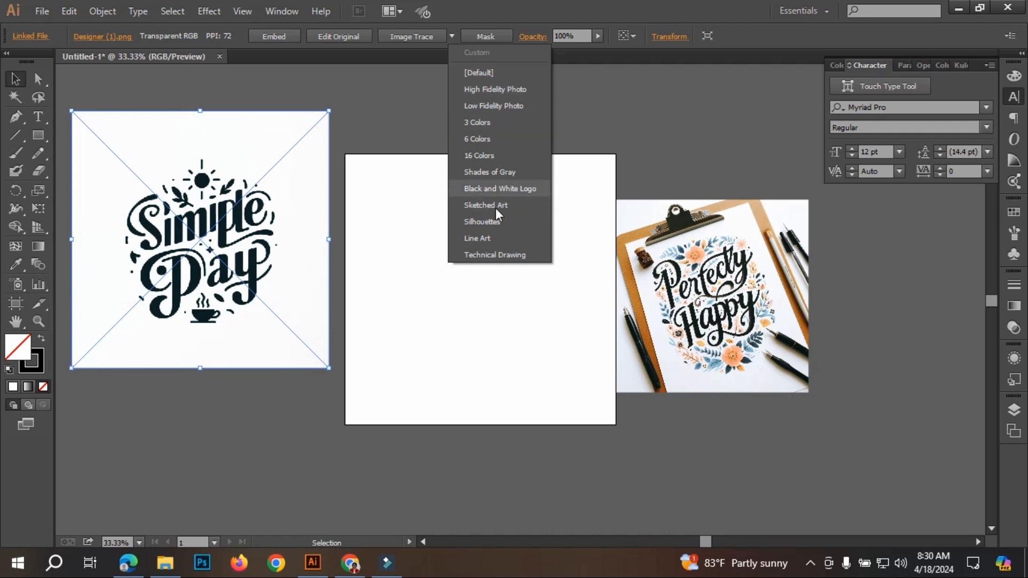
pyautogui.click(492, 222)
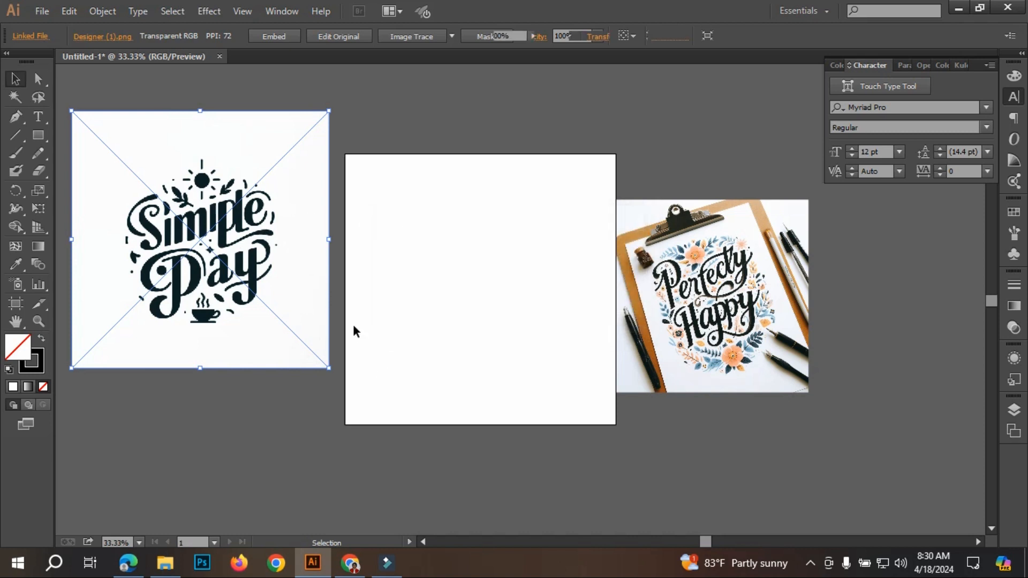
pyautogui.click(374, 39)
pyautogui.click(343, 251)
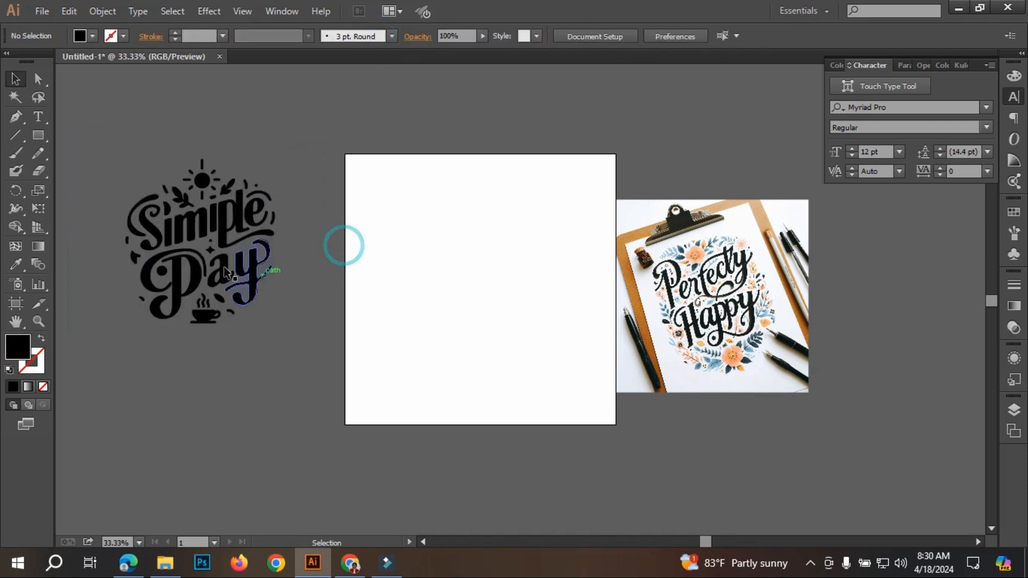
# Step: Move the traced Simple Day lettering onto the white artboard and deselect it
pyautogui.moveTo(232, 229); pyautogui.dragTo(165, 227)
pyautogui.click(239, 296)
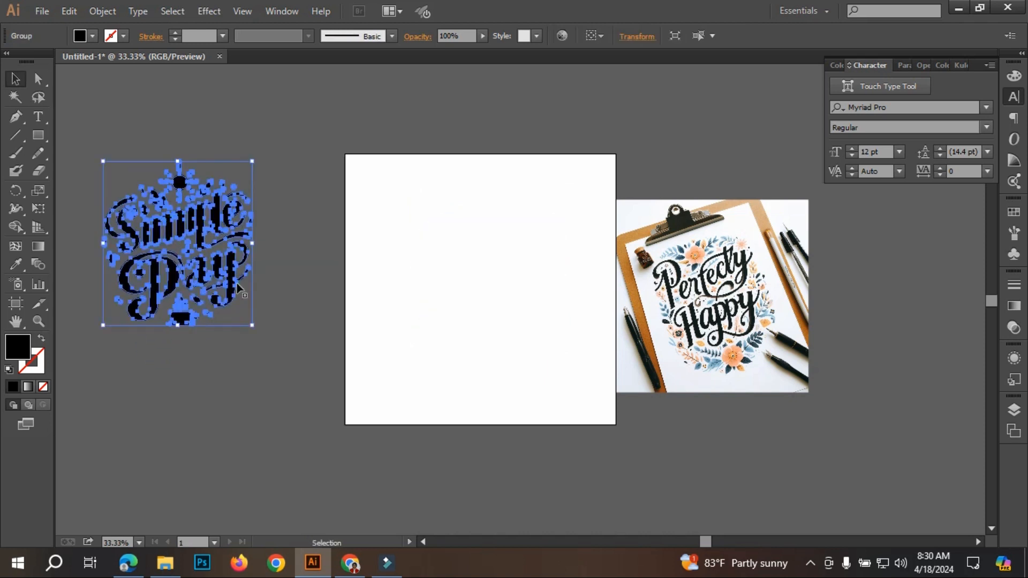
pyautogui.click(287, 261)
pyautogui.moveTo(240, 284); pyautogui.dragTo(520, 290)
pyautogui.scroll(1, 532, 279)
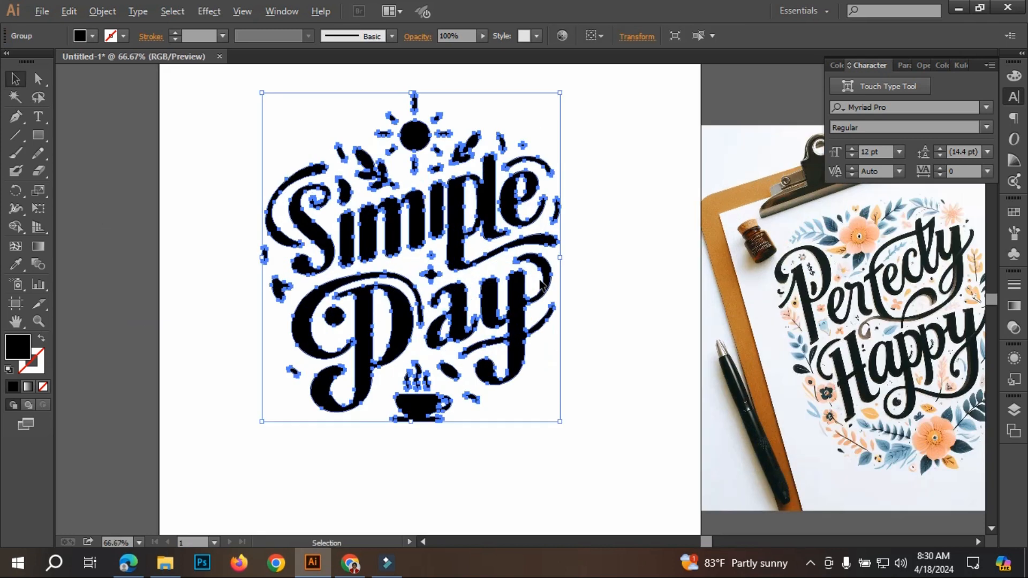
pyautogui.scroll(1, 532, 278)
pyautogui.moveTo(456, 238); pyautogui.dragTo(458, 285)
pyautogui.click(131, 190)
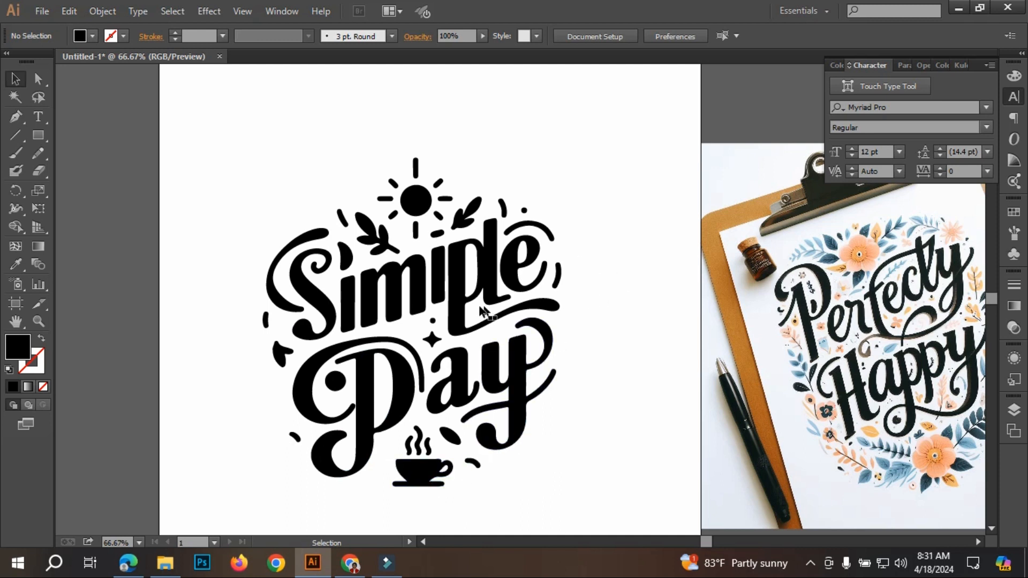
# Step: Erase the small leaf and dashes left of the lettering and the curved dash beside the coffee cup
pyautogui.click(41, 168)
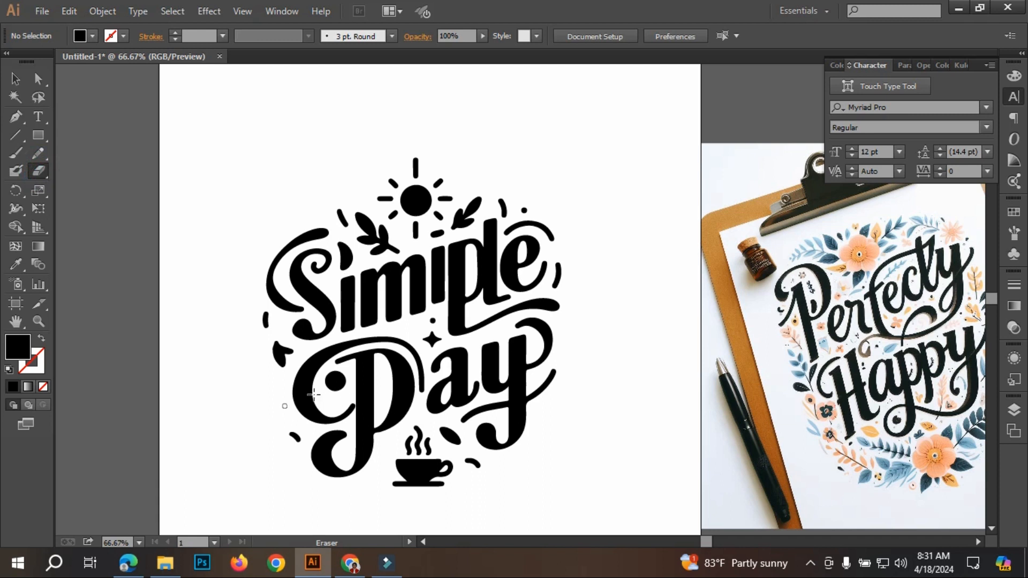
pyautogui.click(295, 438)
pyautogui.click(276, 349)
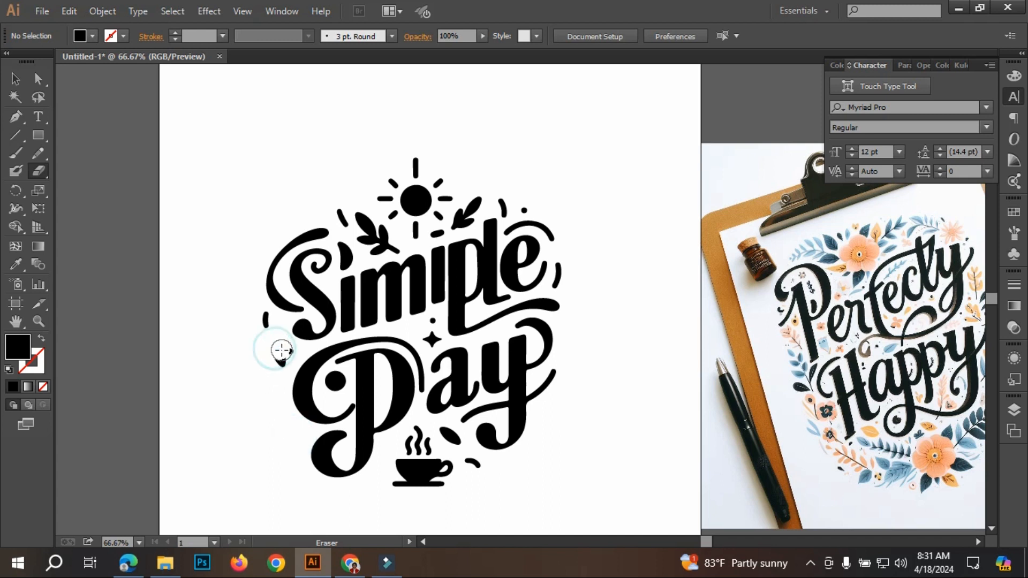
pyautogui.moveTo(266, 331); pyautogui.dragTo(262, 321)
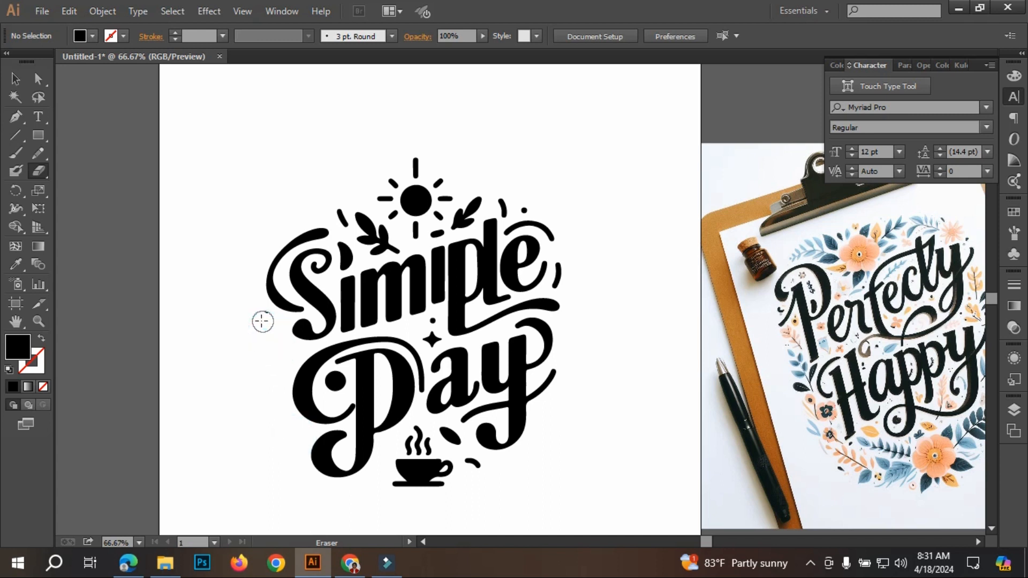
pyautogui.moveTo(487, 482); pyautogui.dragTo(468, 466)
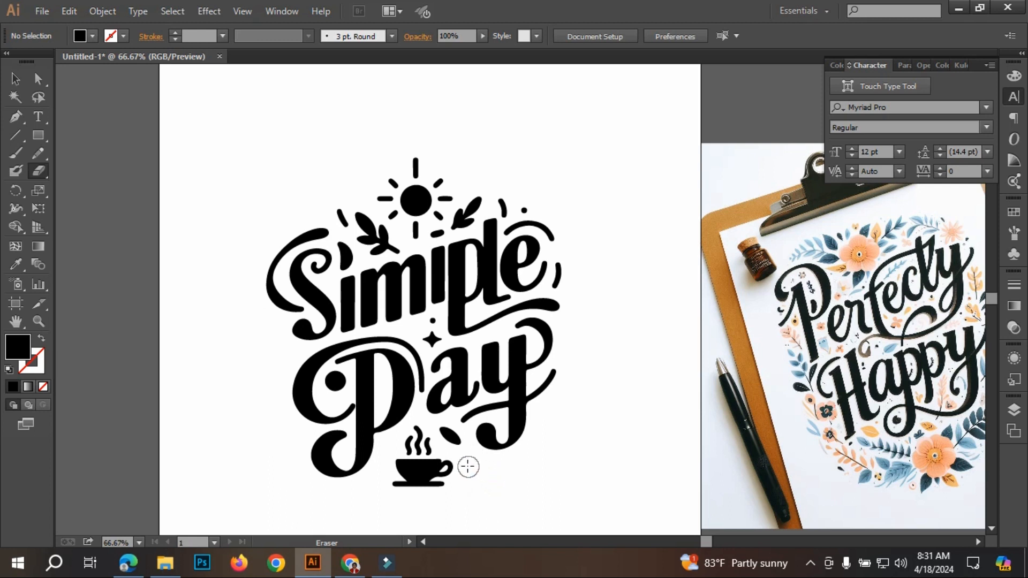
# Step: Erase the star and dot between the words, the dot above the "e", and the two marks above the first "i"
pyautogui.click(431, 339)
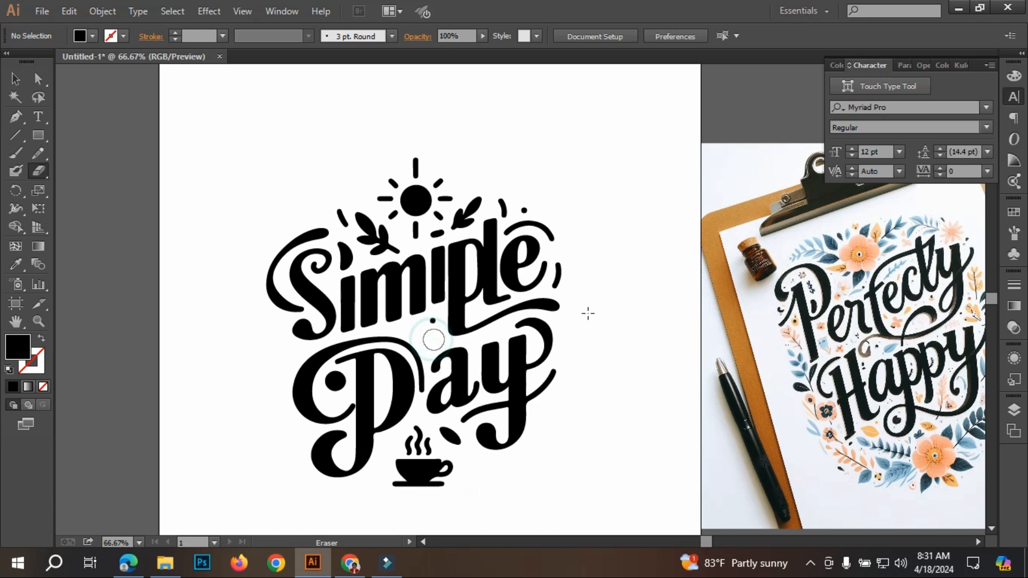
pyautogui.click(529, 208)
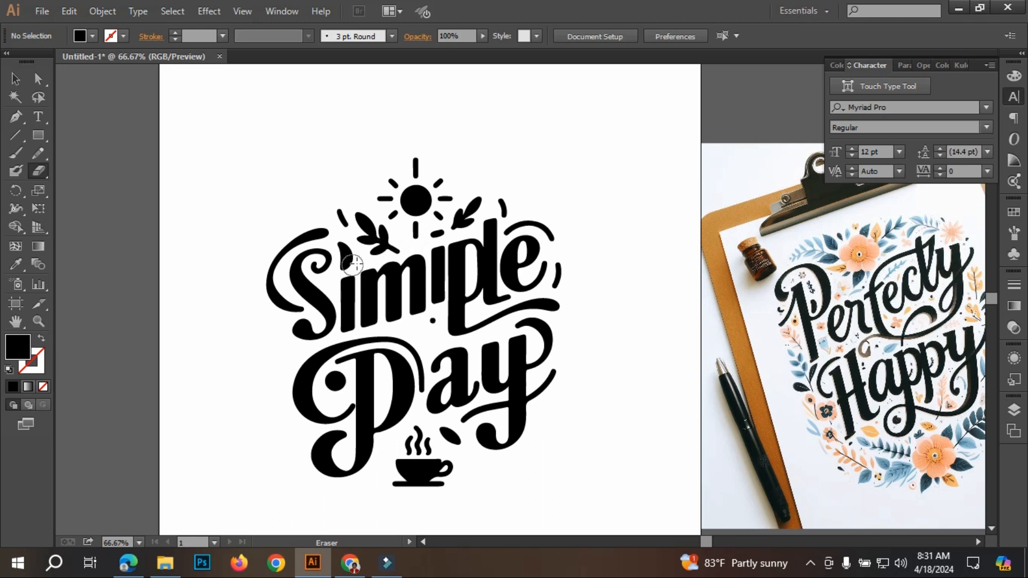
pyautogui.moveTo(347, 259); pyautogui.dragTo(343, 247)
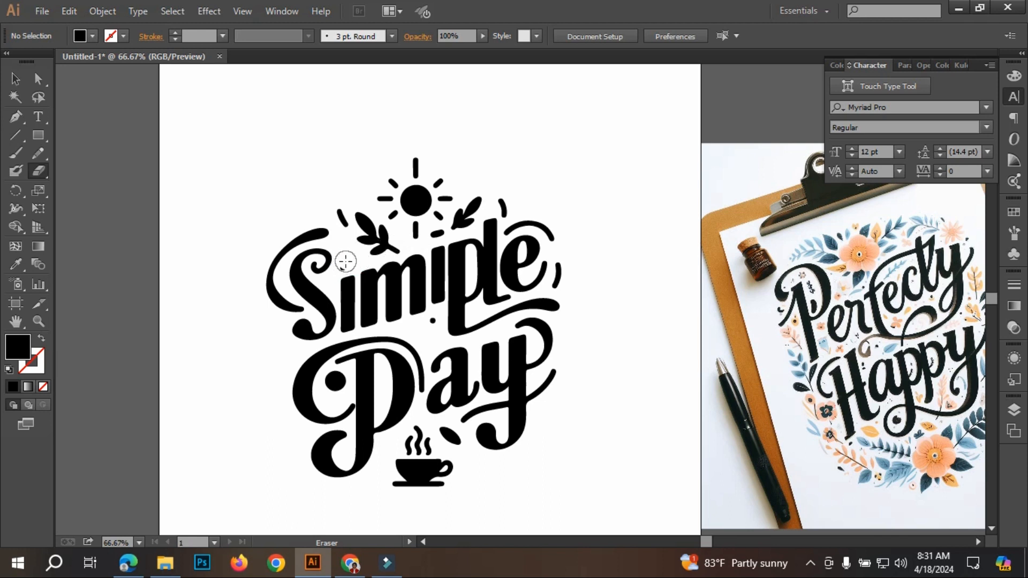
pyautogui.moveTo(339, 211); pyautogui.dragTo(342, 221)
pyautogui.moveTo(430, 325); pyautogui.dragTo(431, 322)
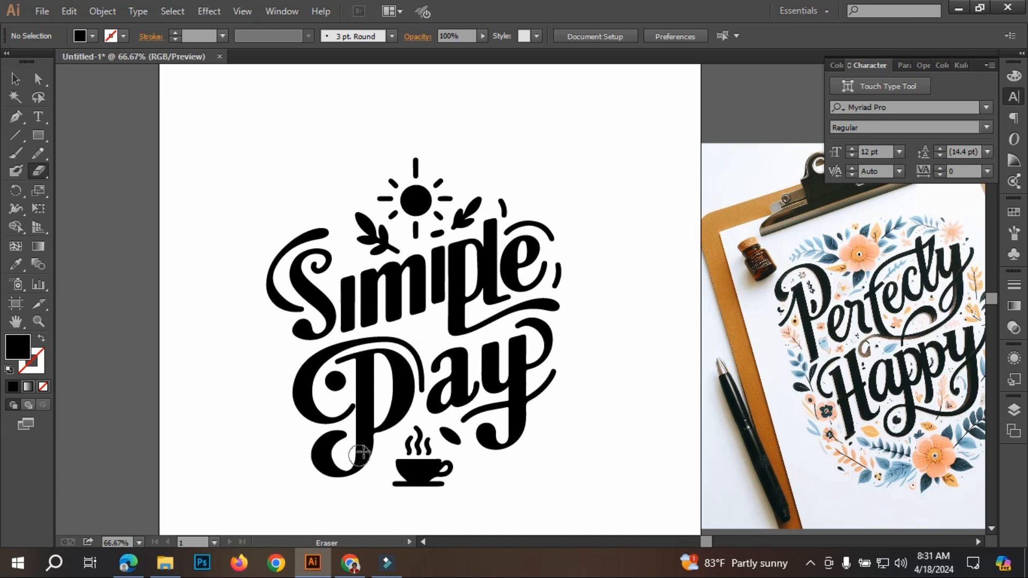
# Step: Erase a gap through the lower stem of the "D" to detach its curled tail, and ungroup the traced artwork
pyautogui.scroll(3, 374, 447)
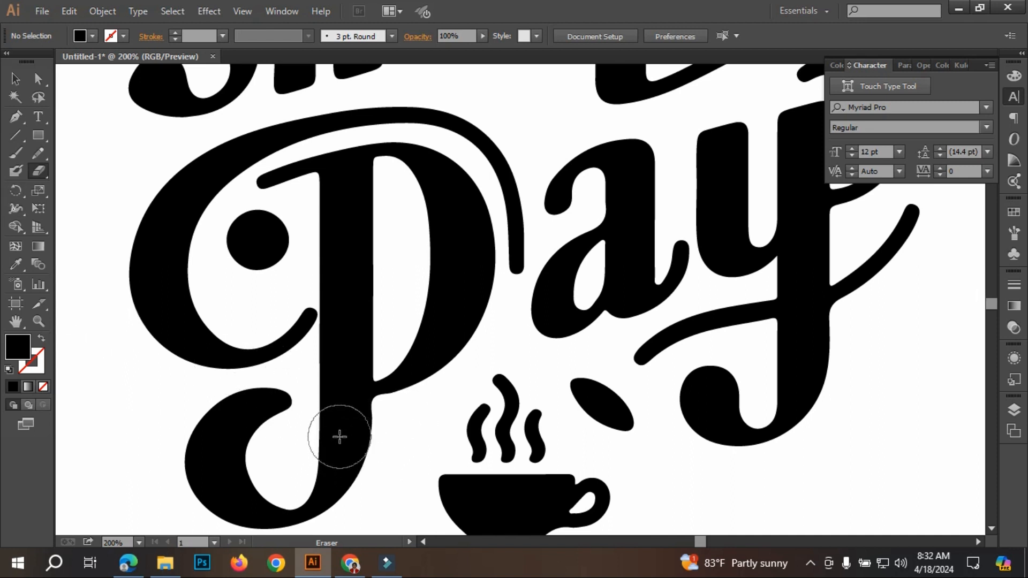
pyautogui.moveTo(380, 435); pyautogui.dragTo(321, 432)
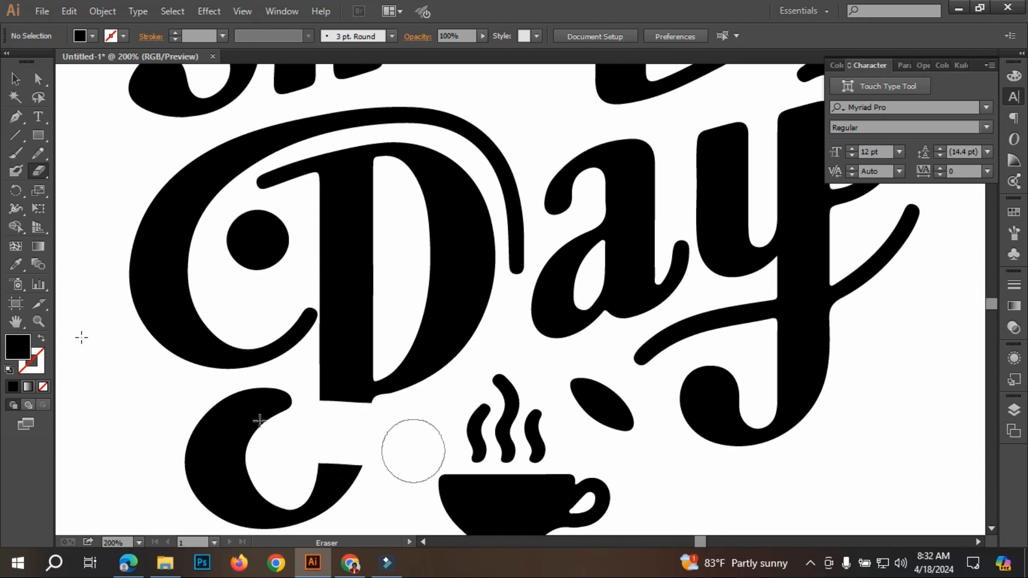
pyautogui.click(14, 79)
pyautogui.click(38, 154)
pyautogui.hotkey('ctrl', 'a')
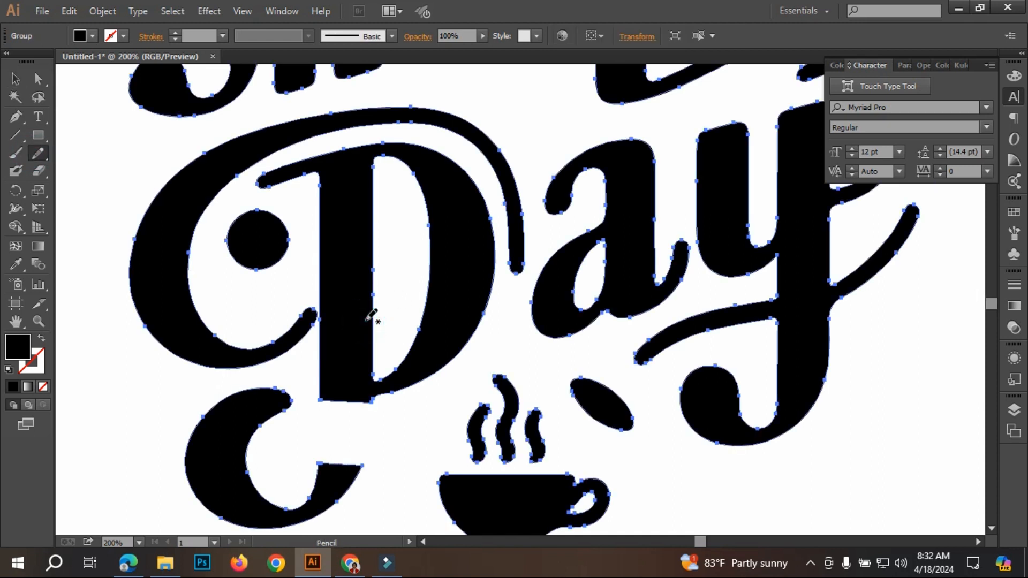
pyautogui.click(14, 79)
pyautogui.rightClick(352, 237)
pyautogui.click(429, 324)
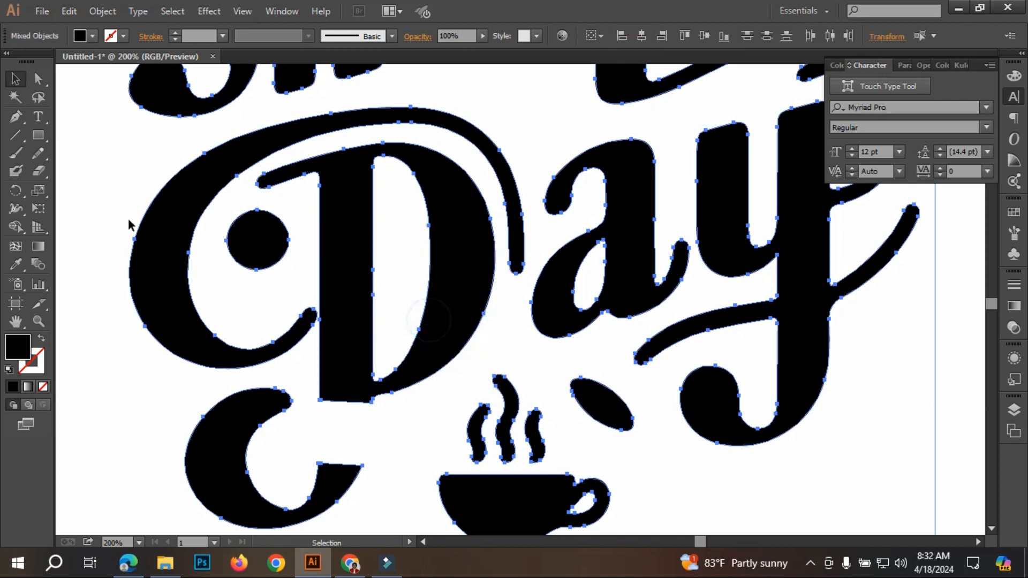
pyautogui.click(120, 195)
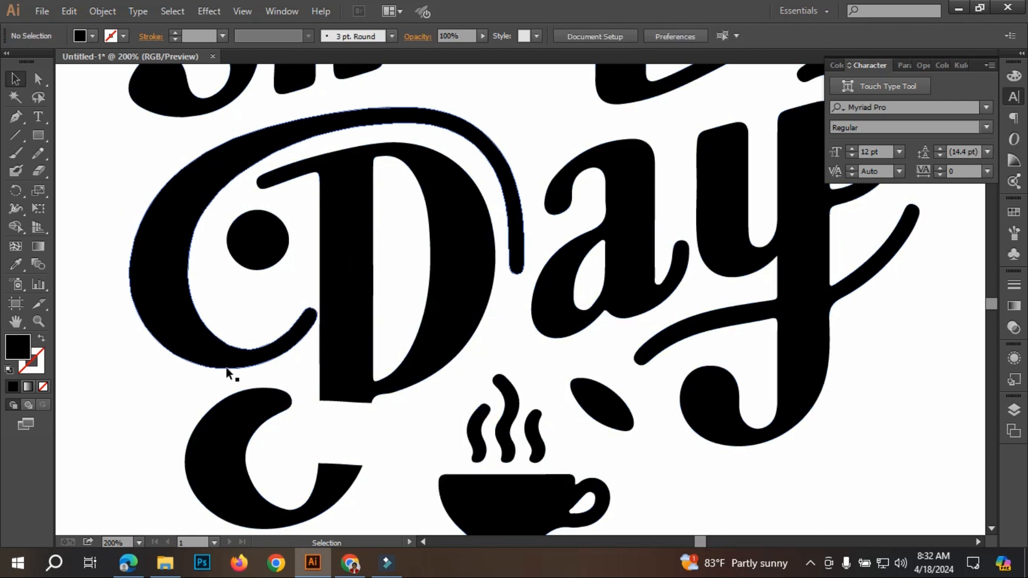
# Step: Redraw the cut bottom edge of the "D" with the Pencil tool so it flows smoothly into the bowl
pyautogui.click(34, 152)
pyautogui.keyDown('ctrl'); pyautogui.click(329, 331); pyautogui.keyUp('ctrl')
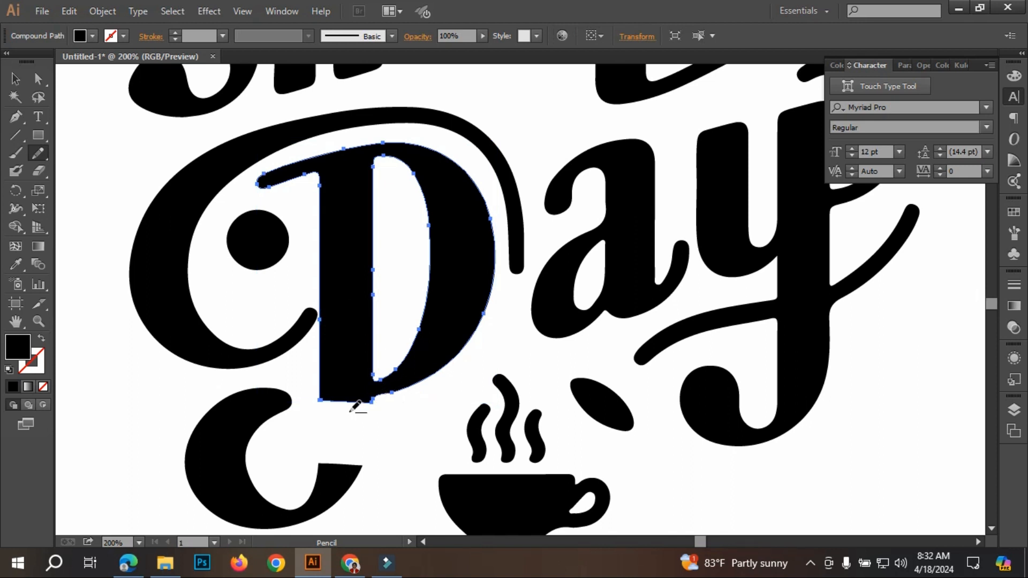
pyautogui.scroll(3, 359, 407)
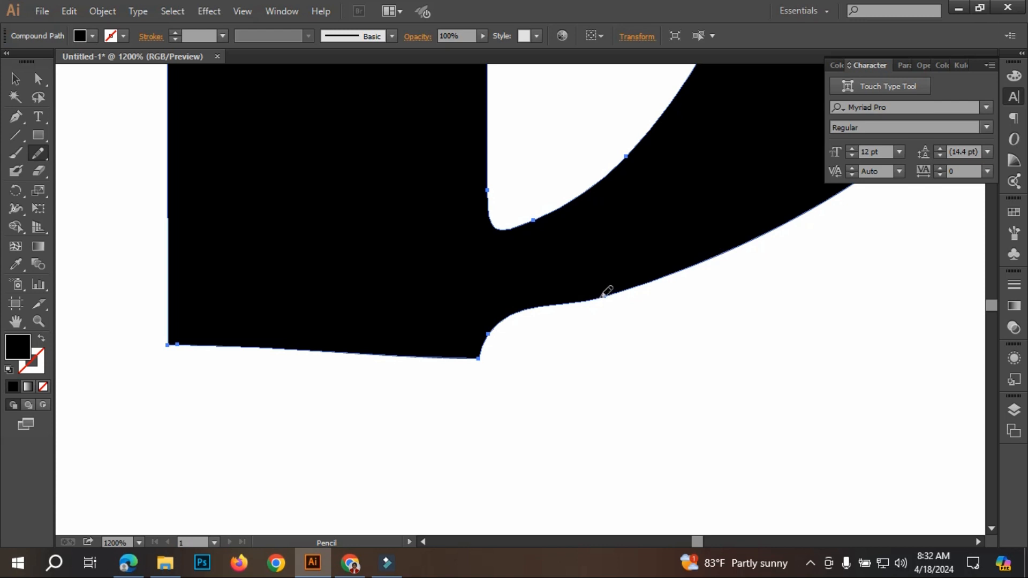
pyautogui.moveTo(603, 296); pyautogui.dragTo(478, 323)
pyautogui.moveTo(374, 347)
pyautogui.mouseDown()
pyautogui.moveTo(155, 345)
pyautogui.moveTo(177, 345)
pyautogui.mouseUp()
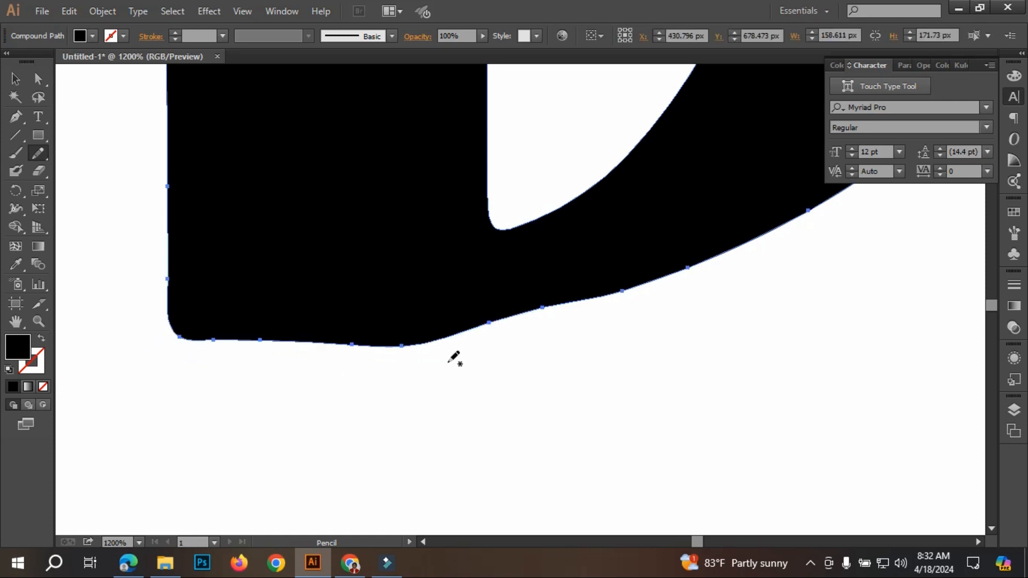
pyautogui.keyDown('alt'); pyautogui.scroll(-6, 455, 353); pyautogui.keyUp('alt')
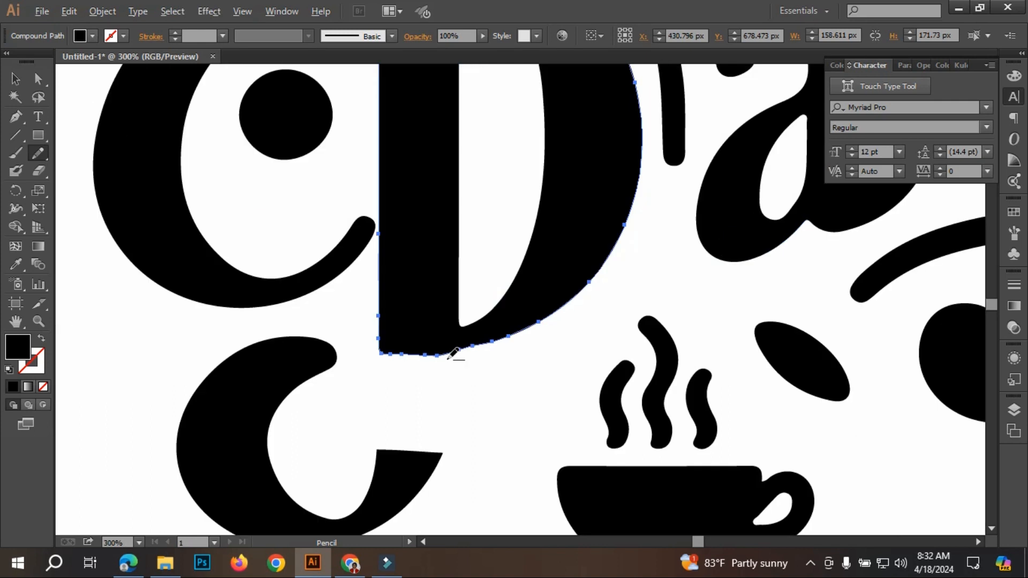
# Step: Delete the detached curled tail below the "D"
pyautogui.press('v')
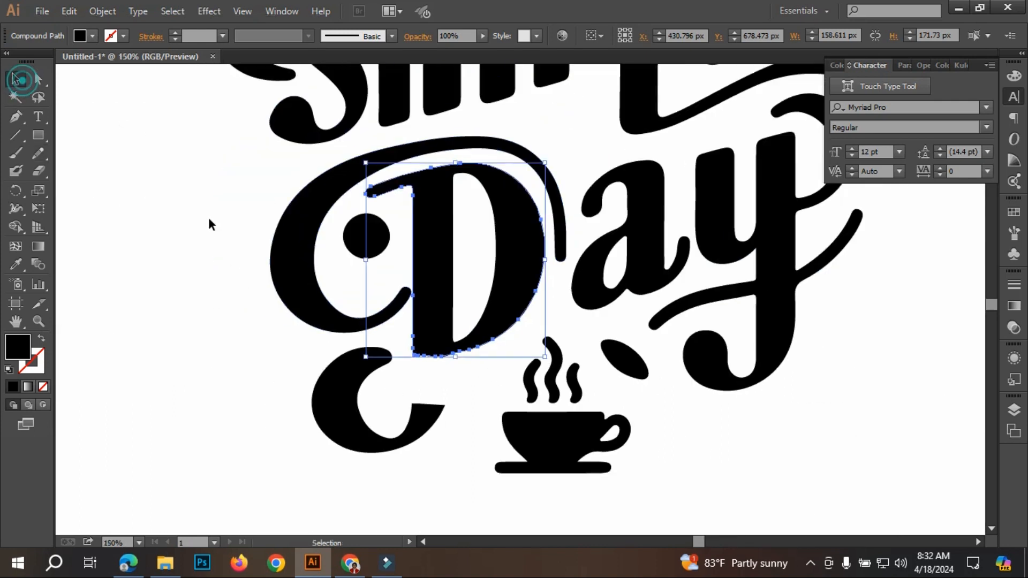
pyautogui.click(207, 221)
pyautogui.click(328, 407)
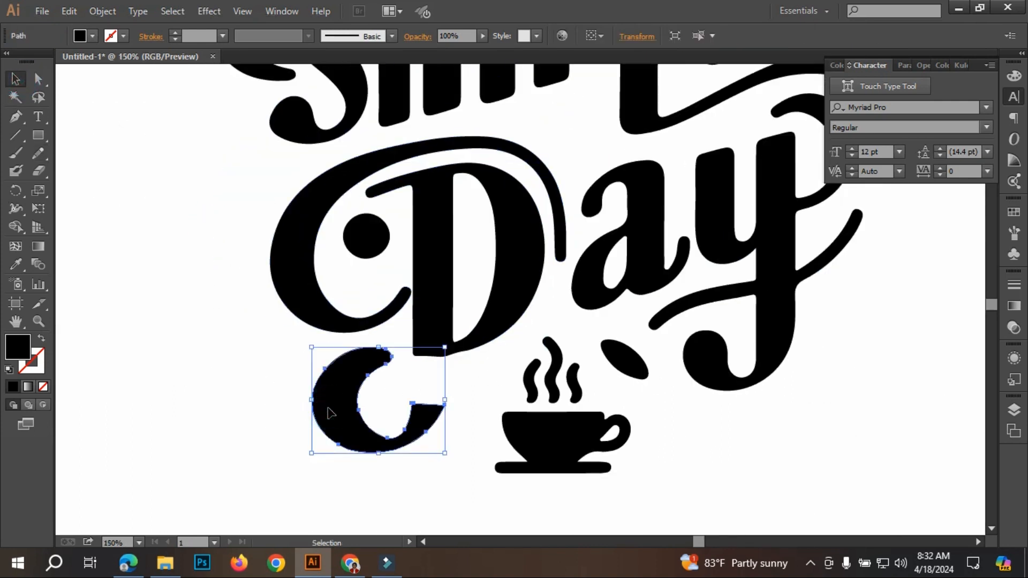
pyautogui.press('Delete')
pyautogui.click(357, 430)
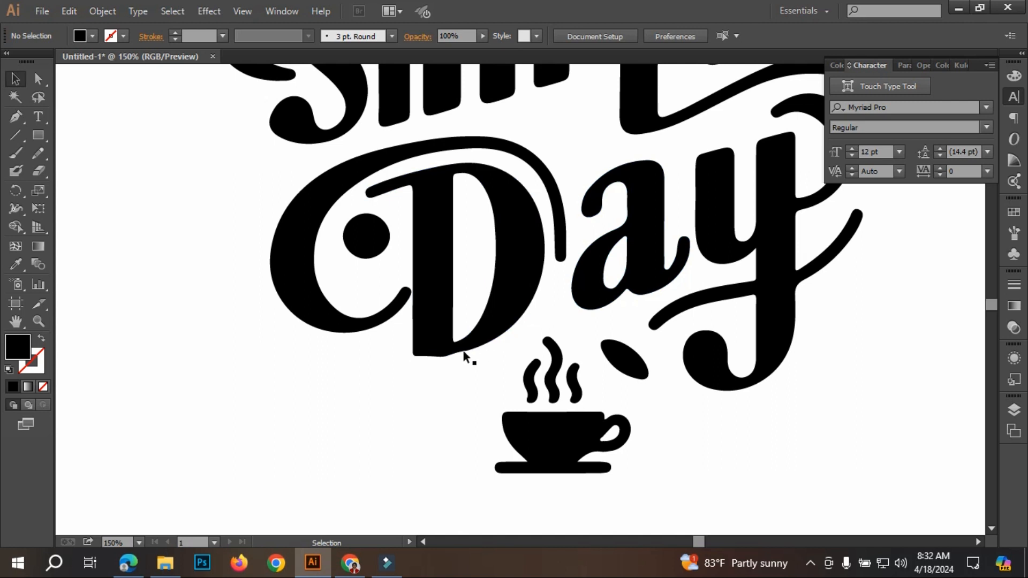
# Step: Smooth the uneven bottom edge of the "D" where the stem meets the bowl, using the Smooth tool
pyautogui.scroll(5, 426, 367)
pyautogui.click(498, 287)
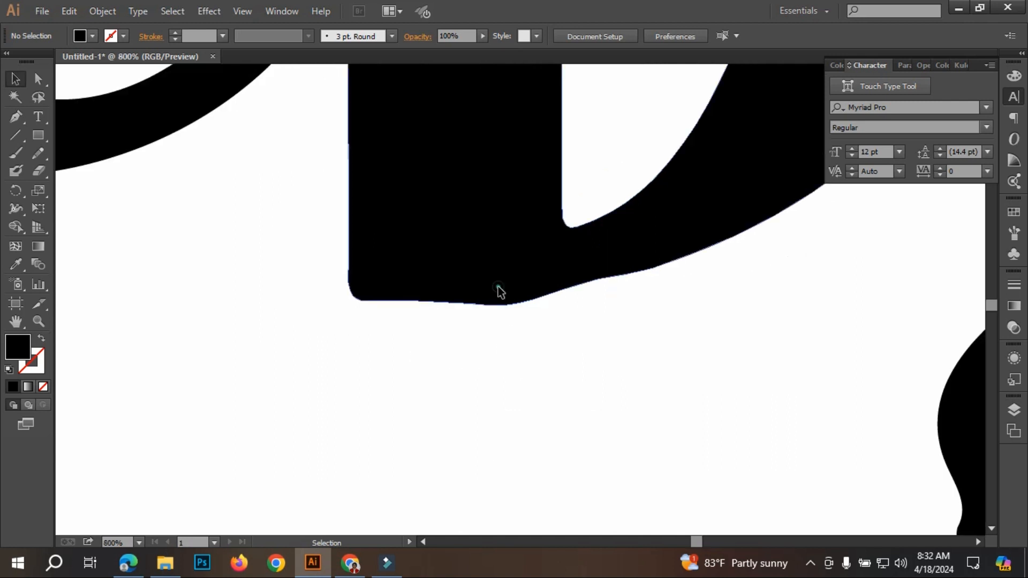
pyautogui.click(17, 139)
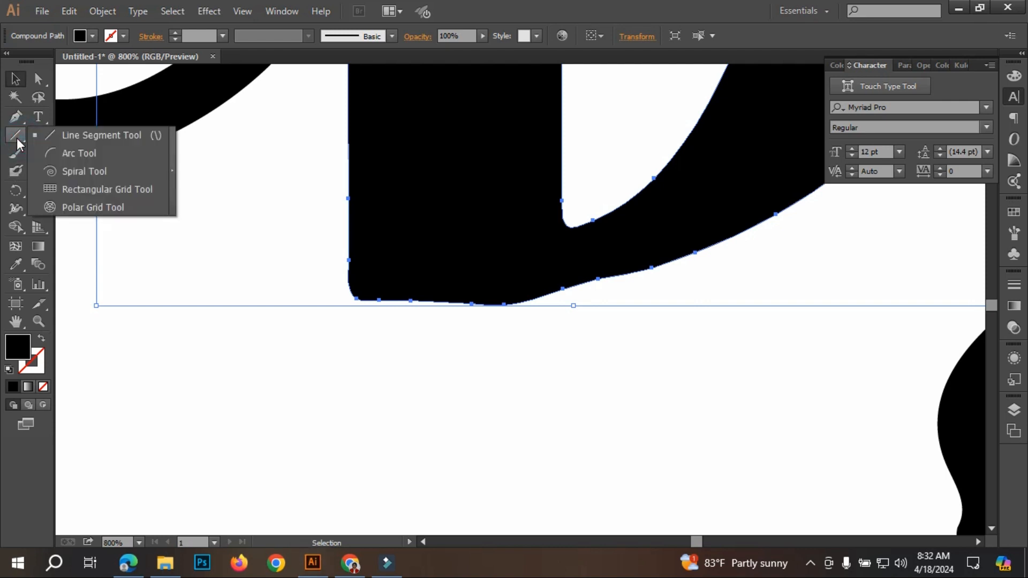
pyautogui.click(18, 190)
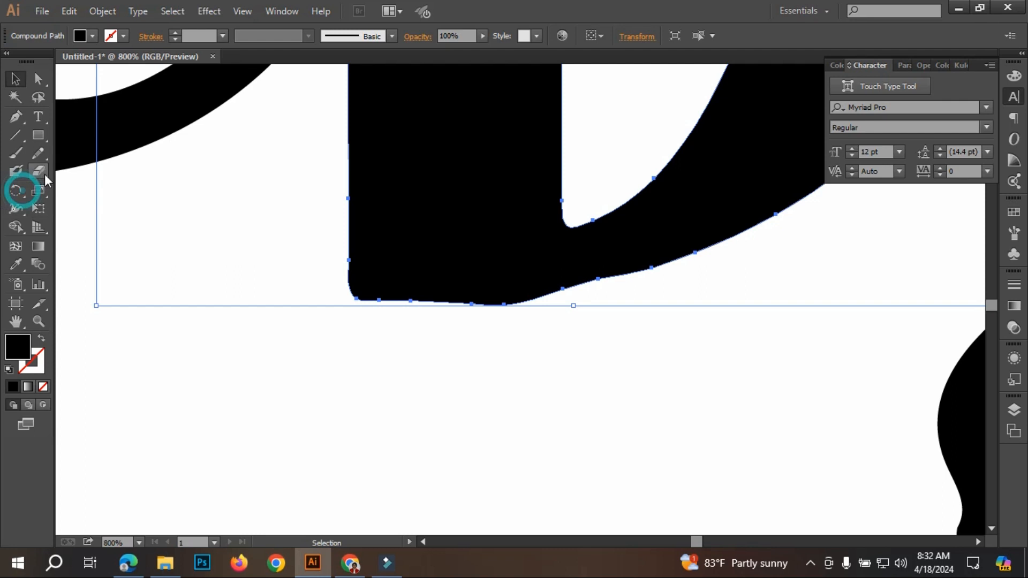
pyautogui.click(38, 153)
pyautogui.click(88, 170)
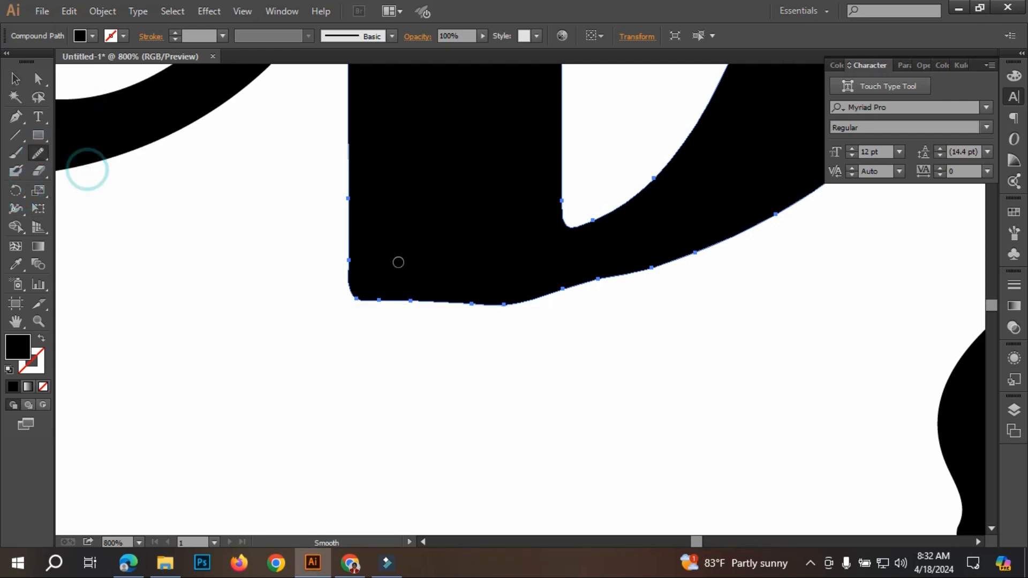
pyautogui.moveTo(503, 303)
pyautogui.mouseDown()
pyautogui.moveTo(553, 307)
pyautogui.moveTo(473, 300)
pyautogui.moveTo(572, 296)
pyautogui.moveTo(557, 291)
pyautogui.moveTo(576, 308)
pyautogui.mouseUp()
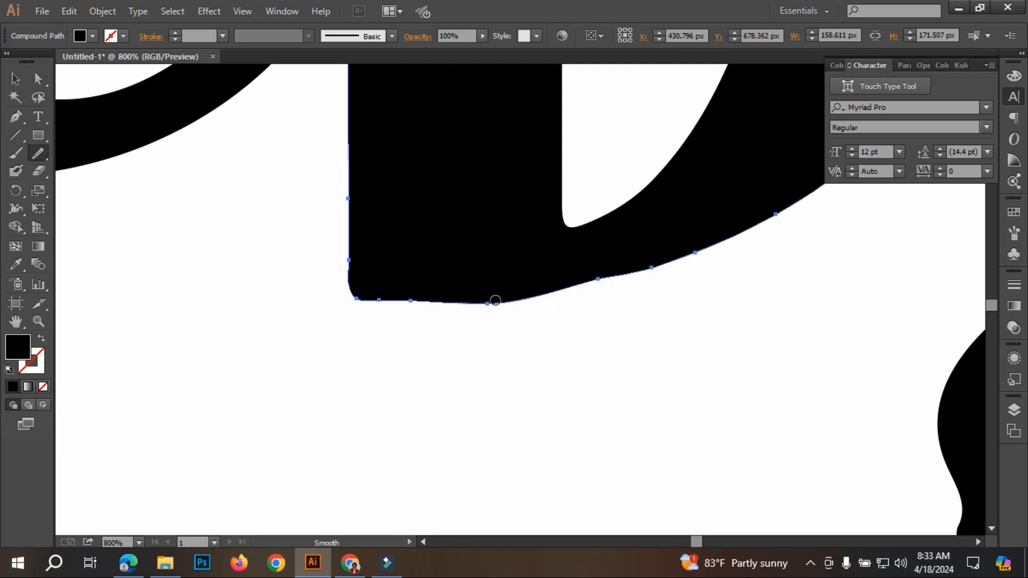
pyautogui.moveTo(493, 304)
pyautogui.mouseDown()
pyautogui.moveTo(540, 298)
pyautogui.moveTo(580, 322)
pyautogui.mouseUp()
pyautogui.click(15, 78)
pyautogui.click(657, 340)
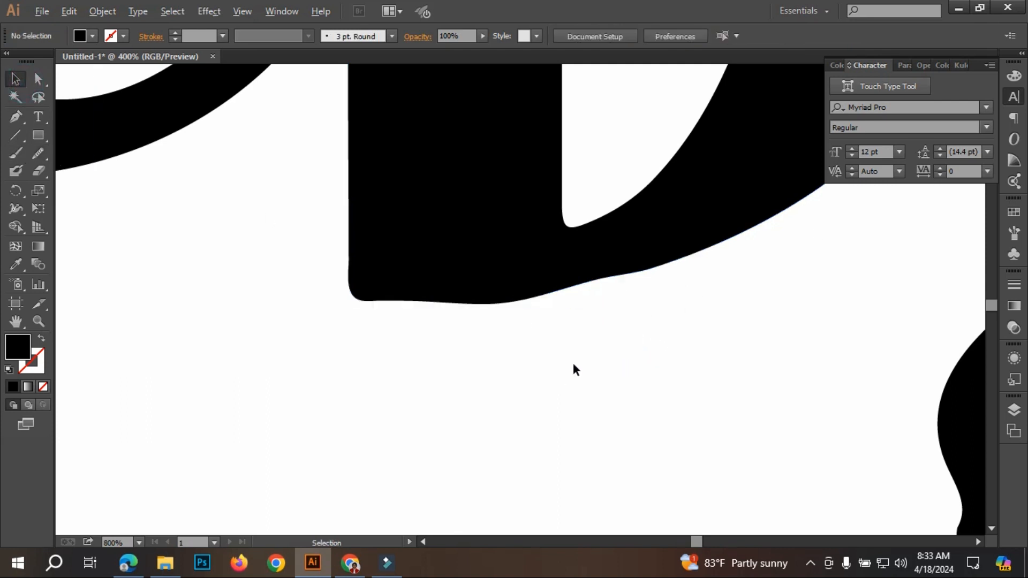
# Step: Delete the extra "i"-like stroke between the "m" and the "p" in "Simple"
pyautogui.scroll(-4, 541, 369)
pyautogui.scroll(-2, 541, 357)
pyautogui.moveTo(791, 366); pyautogui.dragTo(639, 443)
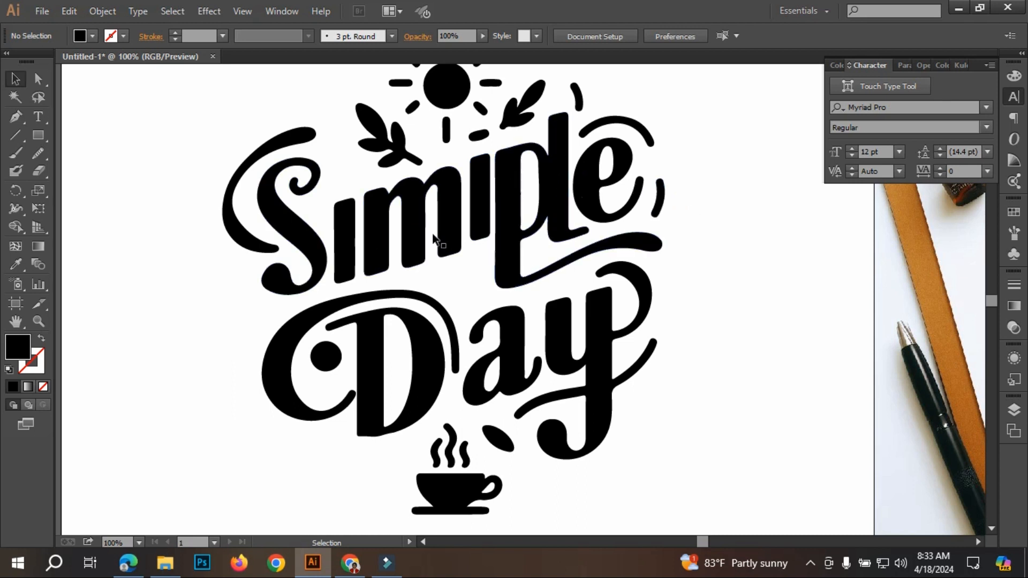
pyautogui.click(477, 203)
pyautogui.press('Delete')
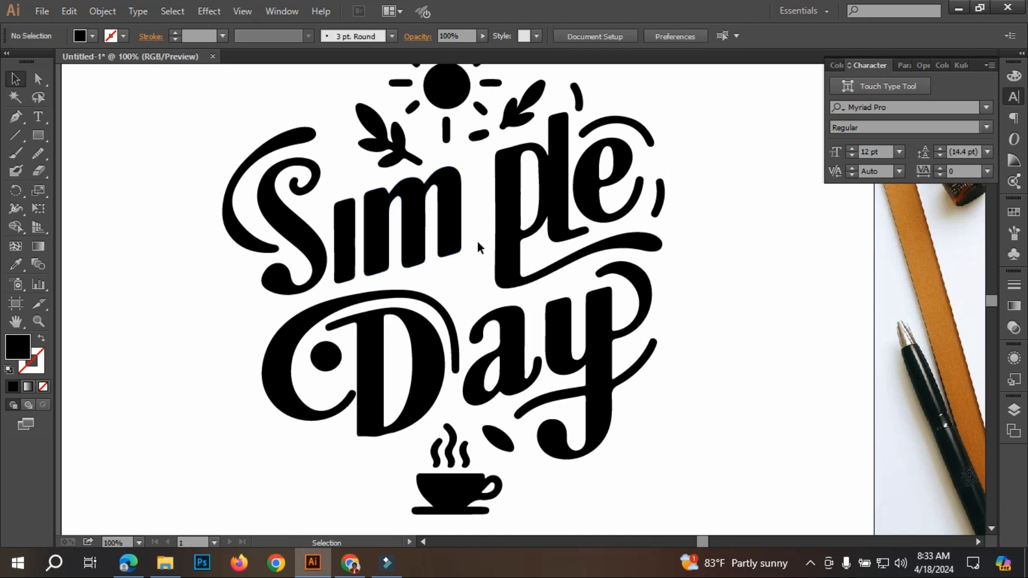
# Step: Nudge the letters "Sim" to the right together to close the gap before the "p"
pyautogui.moveTo(203, 261); pyautogui.dragTo(464, 216)
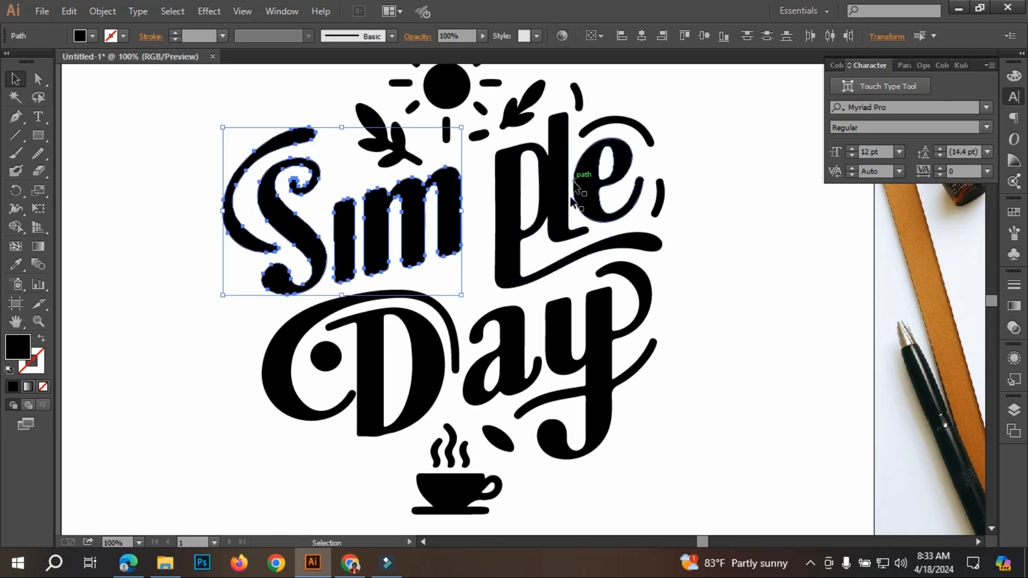
pyautogui.press('Right')
pyautogui.press('Right')
pyautogui.press('Right')
pyautogui.press('Right')
pyautogui.press('Right')
pyautogui.press('Right')
pyautogui.press('Right')
pyautogui.press('Right')
pyautogui.press('Right')
pyautogui.press('Right')
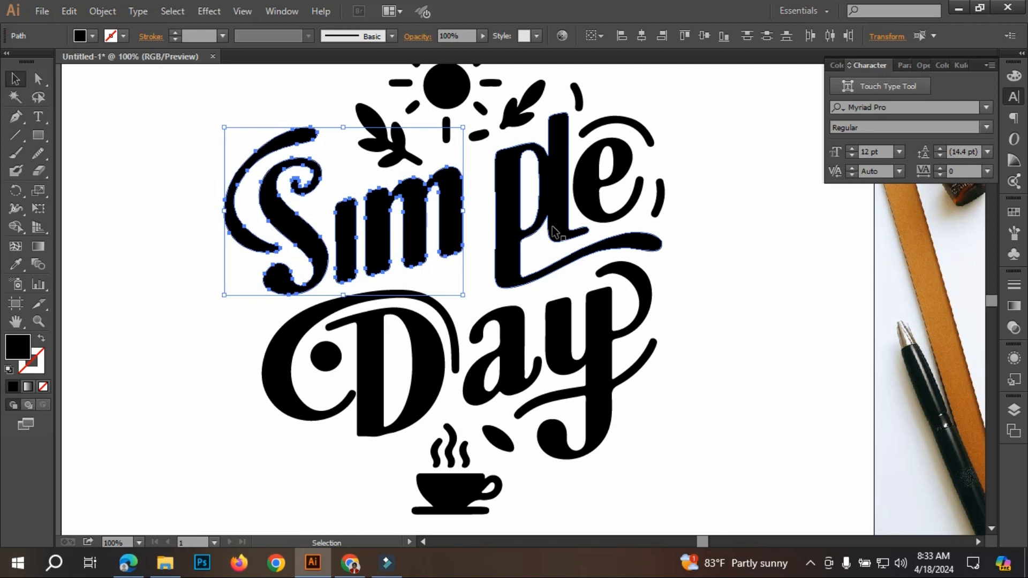
pyautogui.press('Right')
pyautogui.press('Right')
pyautogui.press('Right')
pyautogui.press('Right')
pyautogui.press('Right')
pyautogui.press('Right')
pyautogui.press('Right')
pyautogui.press('Right')
pyautogui.press('Right')
pyautogui.press('Right')
pyautogui.press('Right')
pyautogui.press('Right')
pyautogui.press('Right')
pyautogui.press('Right')
pyautogui.press('Right')
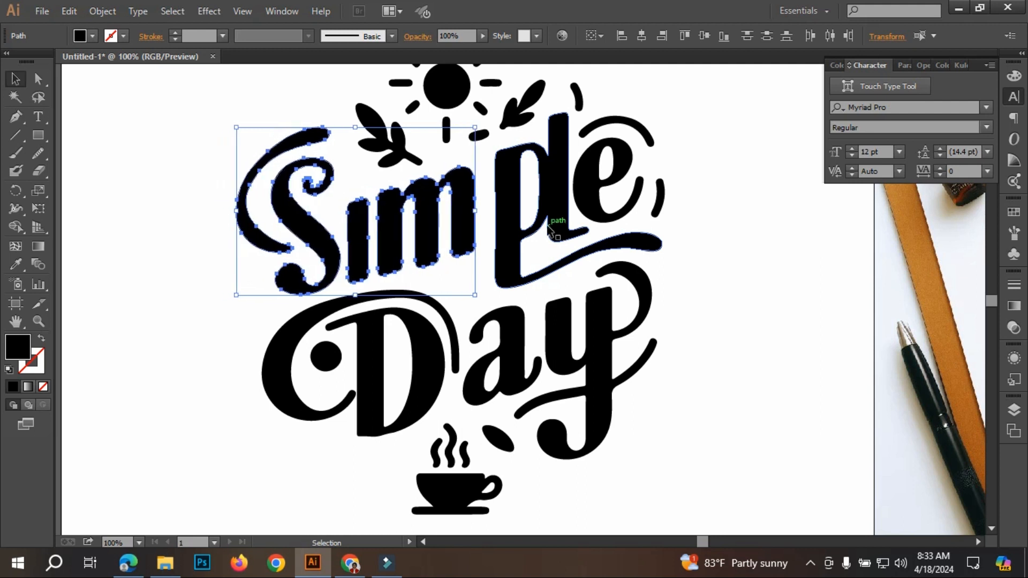
pyautogui.press('Right')
pyautogui.press('Right')
pyautogui.press('Right')
pyautogui.press('Right')
pyautogui.press('Right')
pyautogui.press('Right')
pyautogui.press('Right')
pyautogui.press('Right')
pyautogui.press('Right')
pyautogui.press('Right')
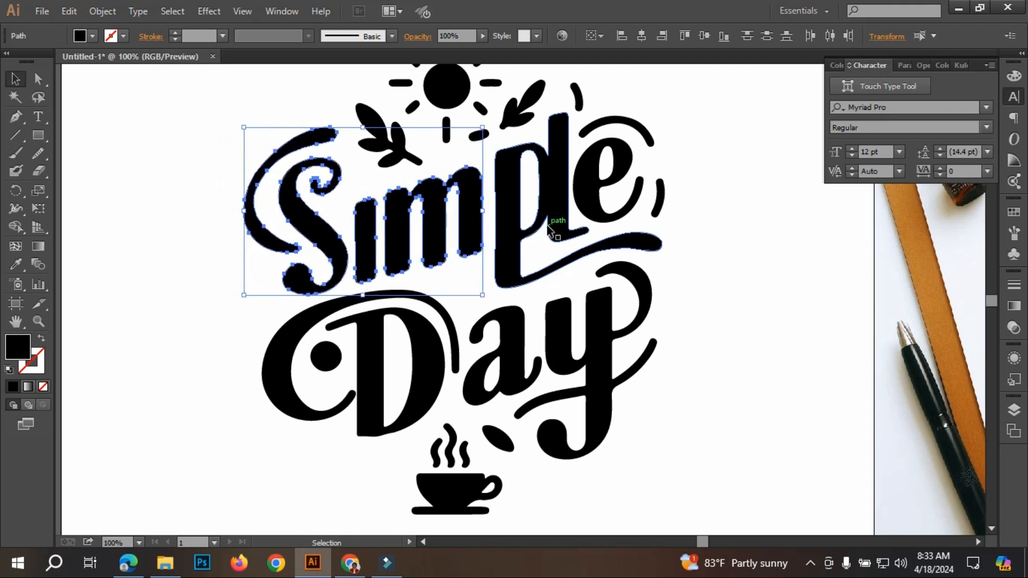
pyautogui.click(710, 302)
# Step: Redraw the right edge of the "y" stem with the Pencil tool to cut off the crossing swash on that side
pyautogui.scroll(-2, 691, 329)
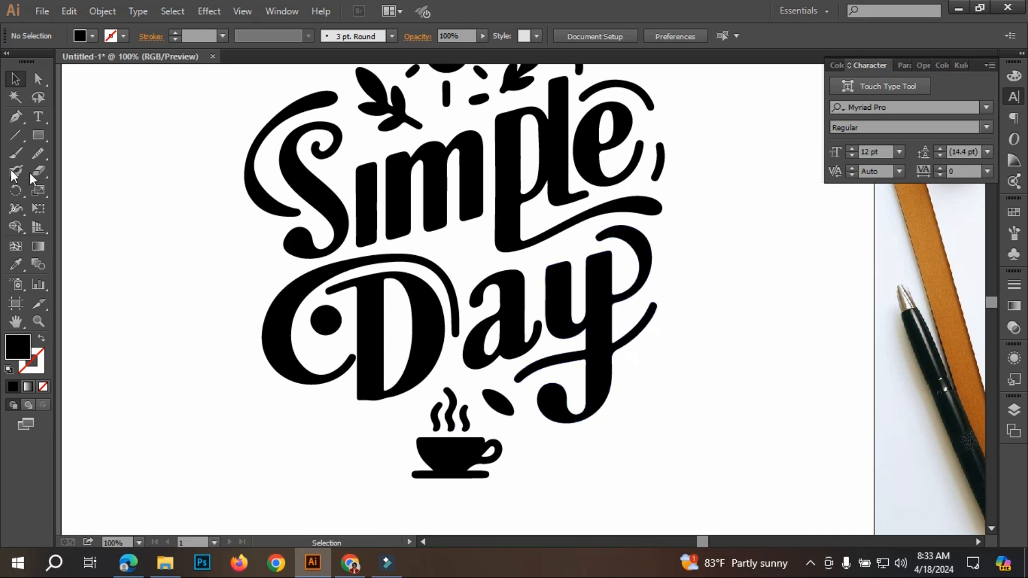
pyautogui.click(595, 284)
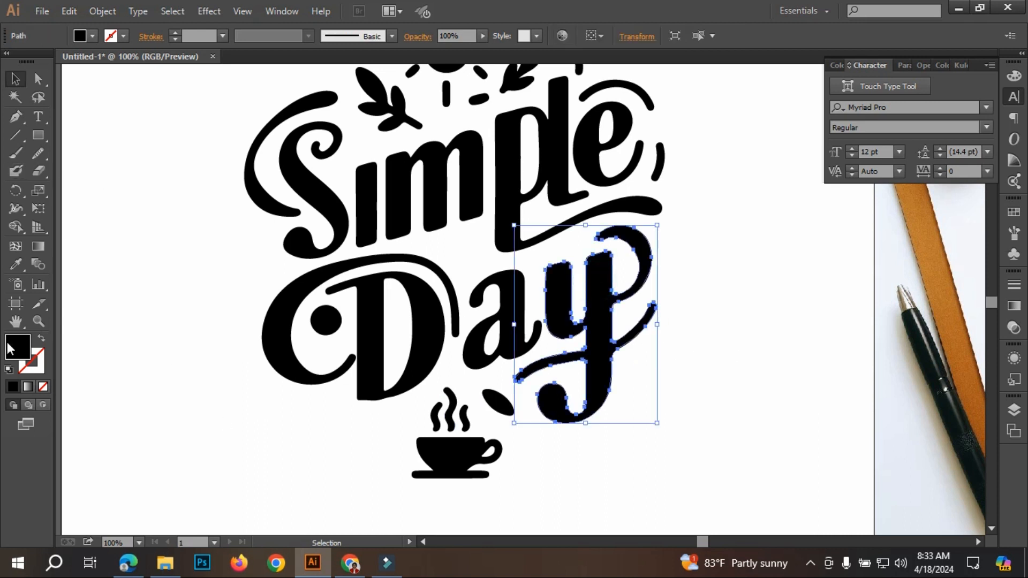
pyautogui.moveTo(40, 150)
pyautogui.mouseDown()
pyautogui.moveTo(72, 176)
pyautogui.moveTo(102, 153)
pyautogui.mouseUp()
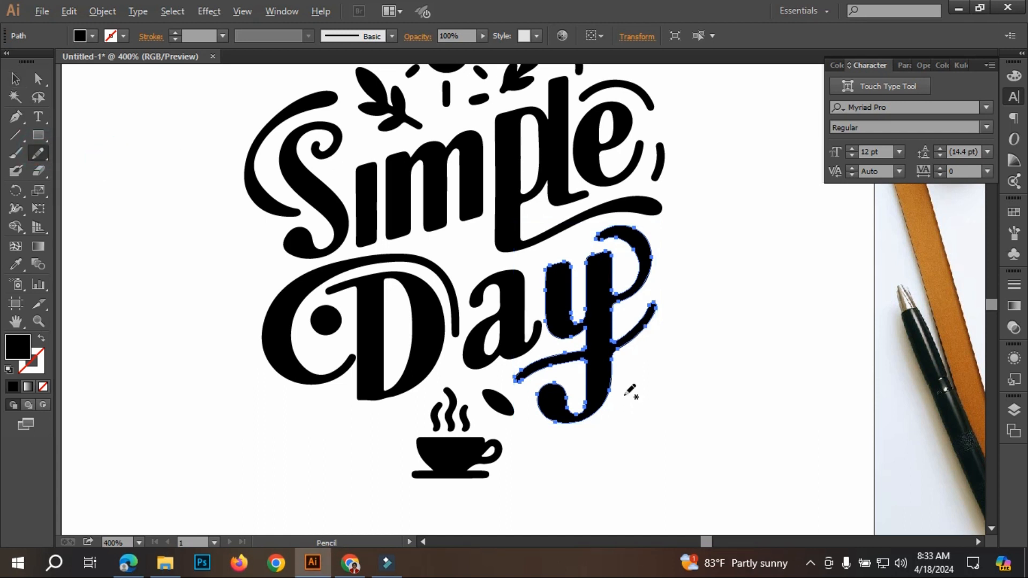
pyautogui.scroll(4, 632, 396)
pyautogui.moveTo(574, 173); pyautogui.dragTo(575, 187)
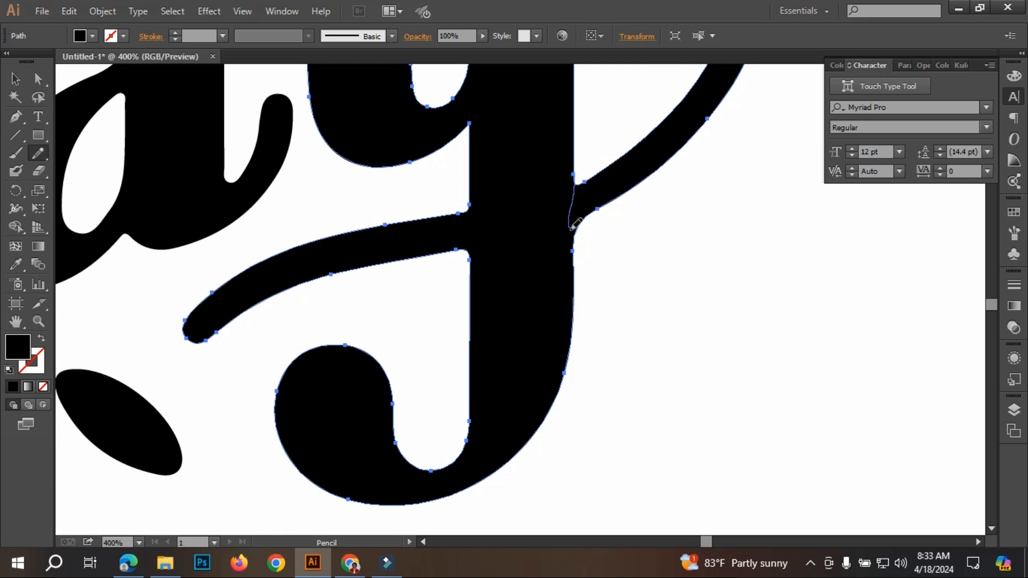
pyautogui.moveTo(607, 275); pyautogui.dragTo(608, 279)
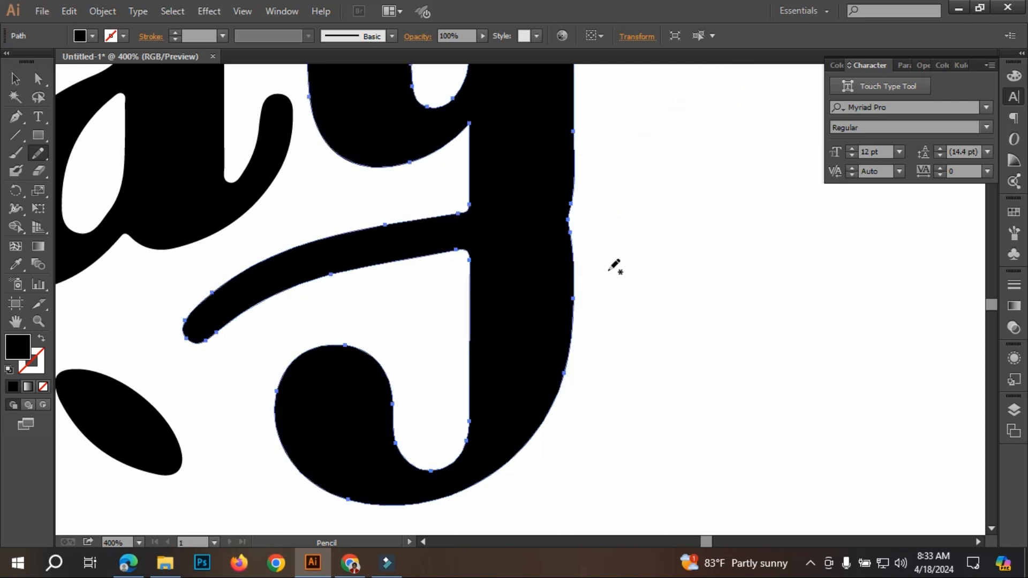
pyautogui.hotkey('ctrl', 'z')
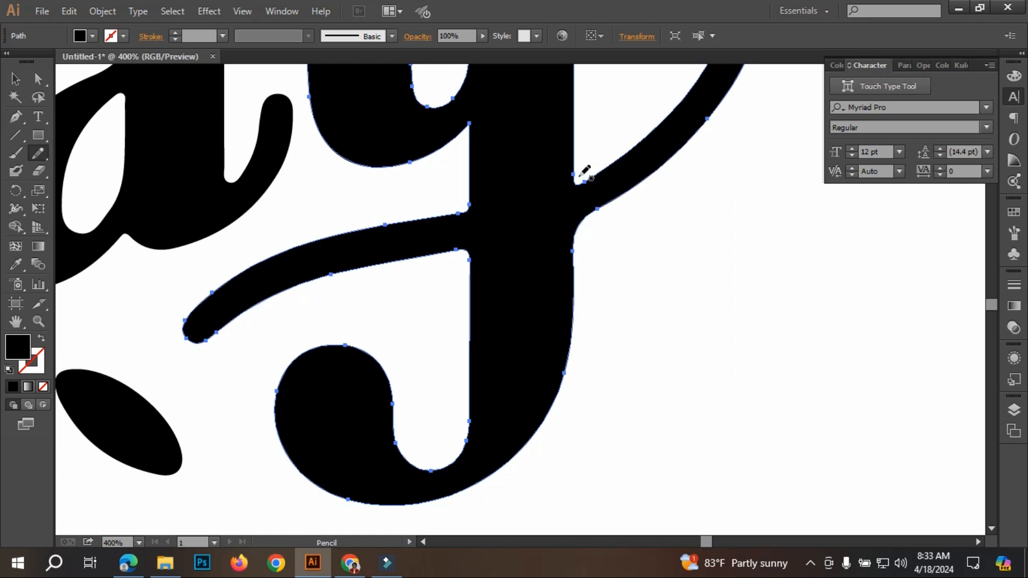
pyautogui.moveTo(574, 173); pyautogui.dragTo(575, 195)
pyautogui.moveTo(570, 255); pyautogui.dragTo(572, 276)
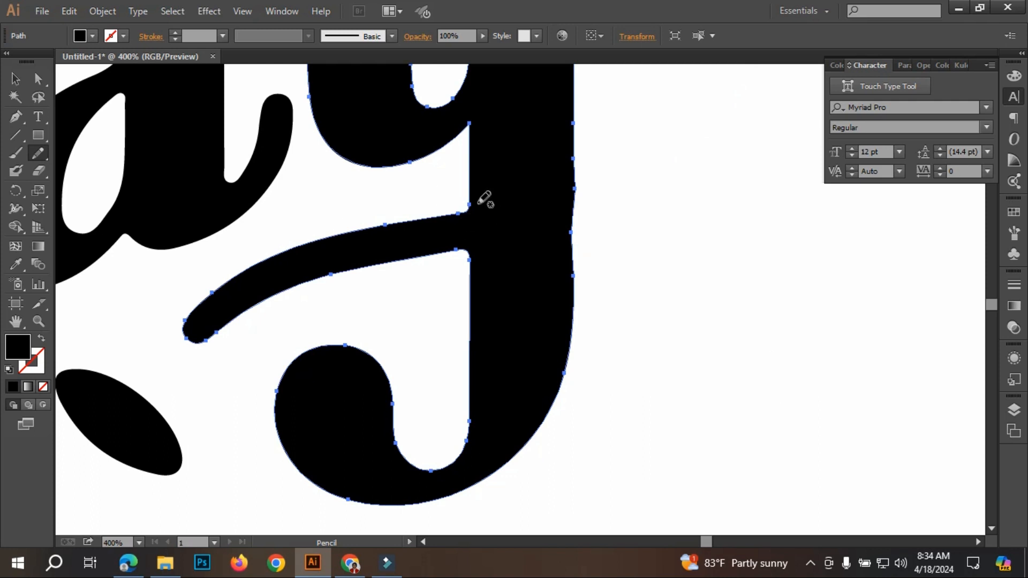
# Step: Redraw the left edge of the "y" stem with the Pencil tool to remove the remaining swash, and deselect the letter
pyautogui.moveTo(470, 203); pyautogui.dragTo(470, 220)
pyautogui.moveTo(475, 260); pyautogui.dragTo(471, 284)
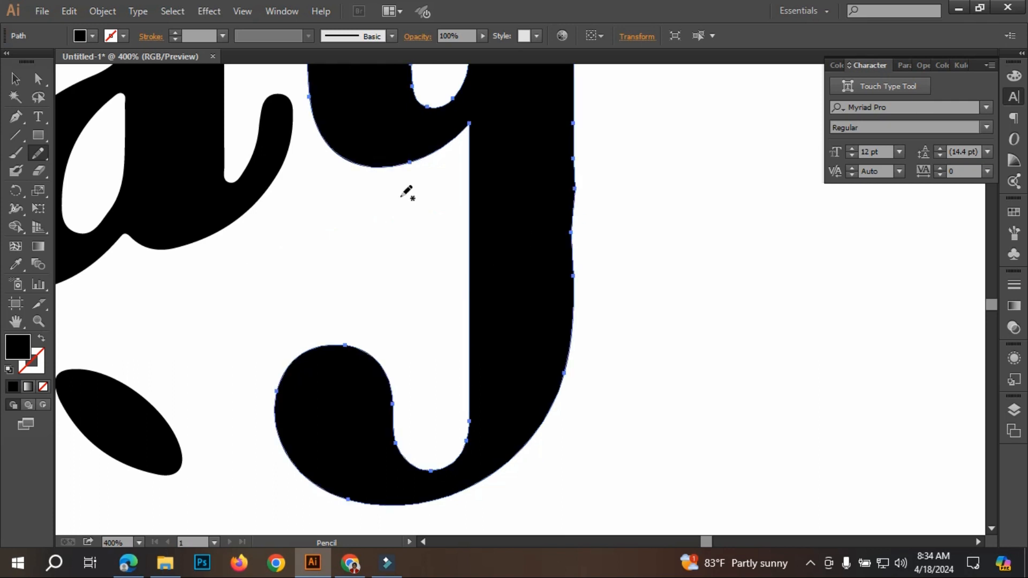
pyautogui.click(15, 79)
pyautogui.click(671, 235)
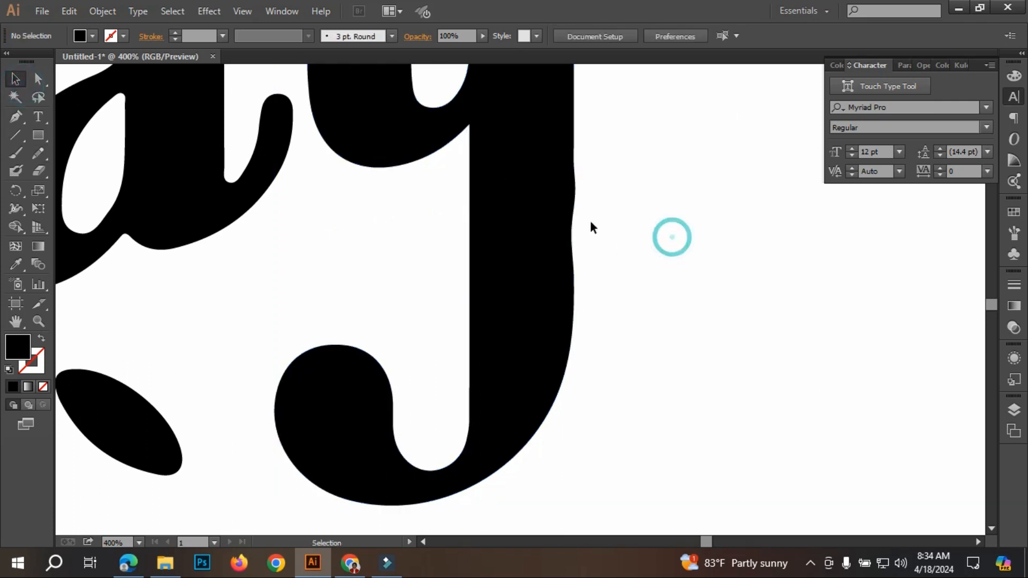
# Step: Delete the leftover small mark above the "p", between the sun and the right leaf sprig
pyautogui.scroll(-4, 614, 235)
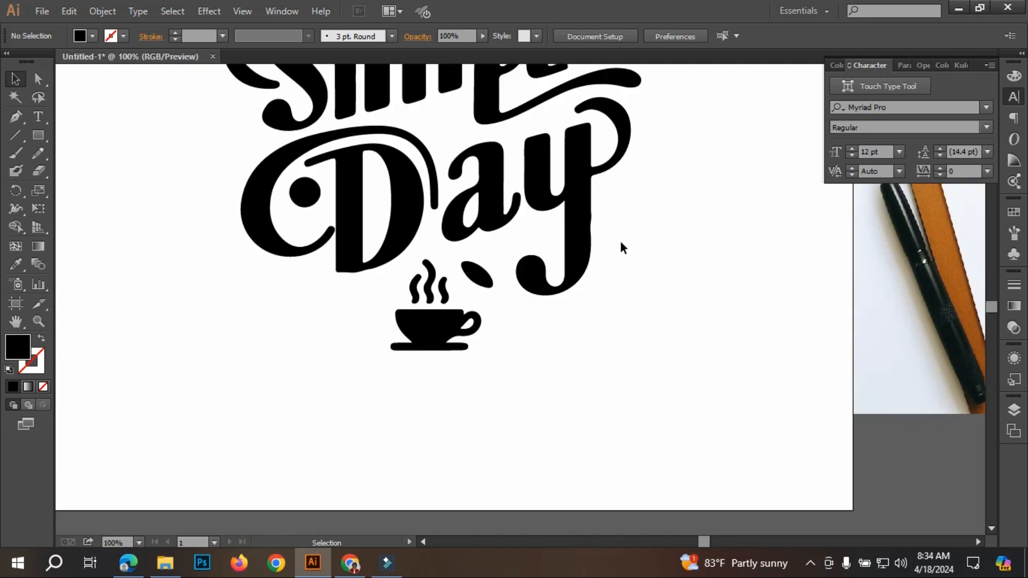
pyautogui.scroll(-1, 620, 248)
pyautogui.scroll(1, 642, 257)
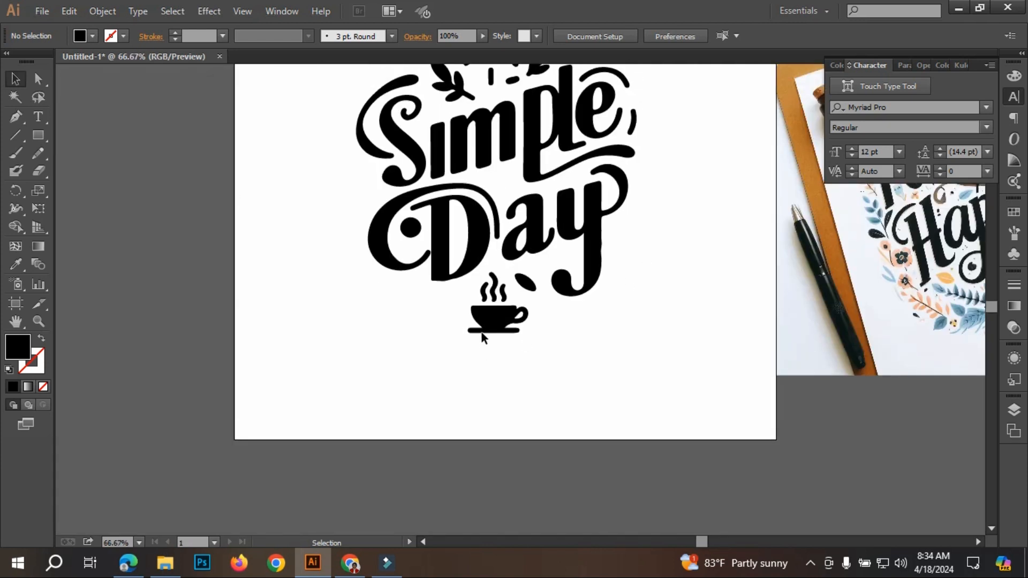
pyautogui.scroll(3, 637, 289)
pyautogui.scroll(2, 641, 289)
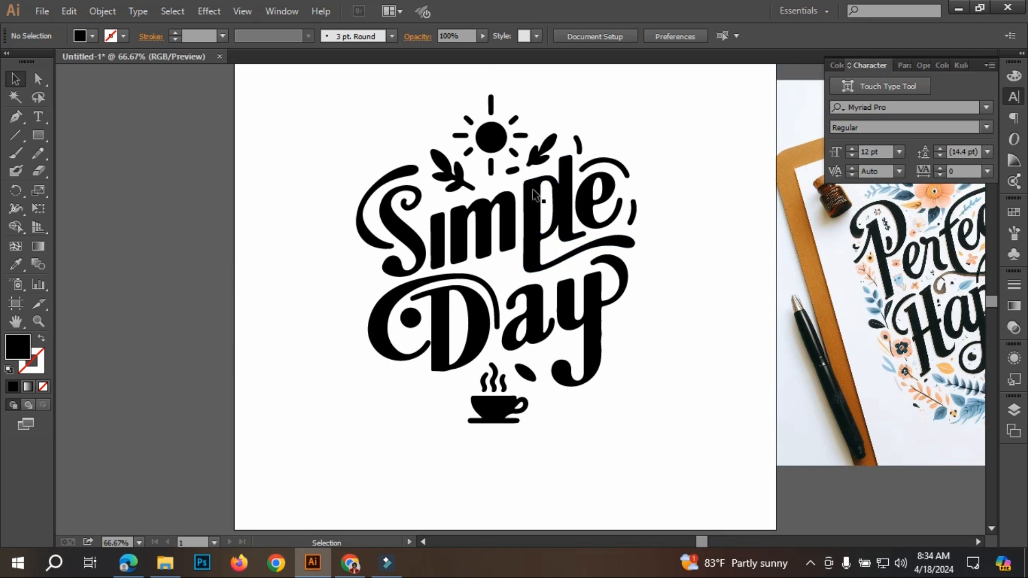
pyautogui.click(515, 171)
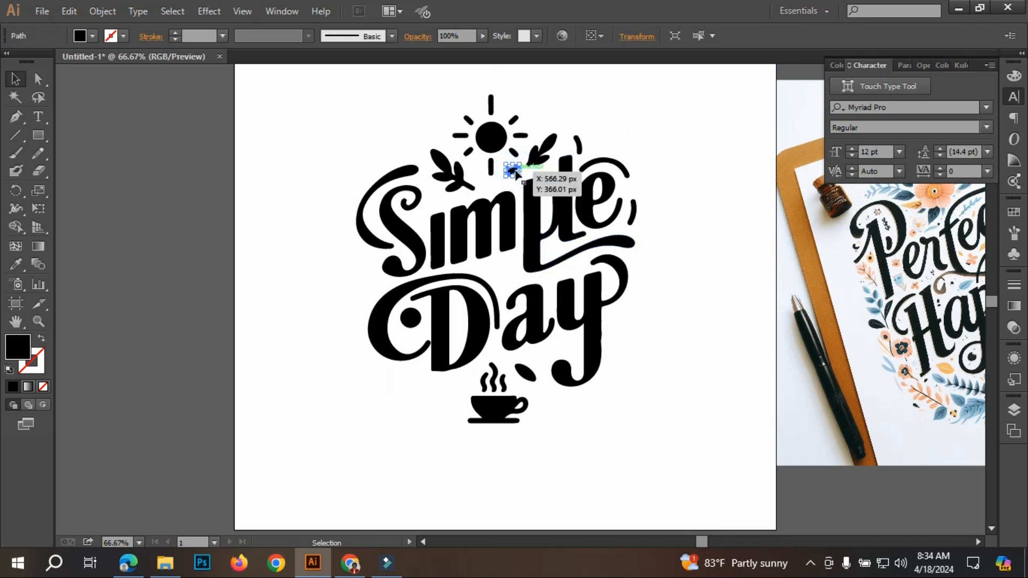
pyautogui.press('Delete')
pyautogui.click(704, 158)
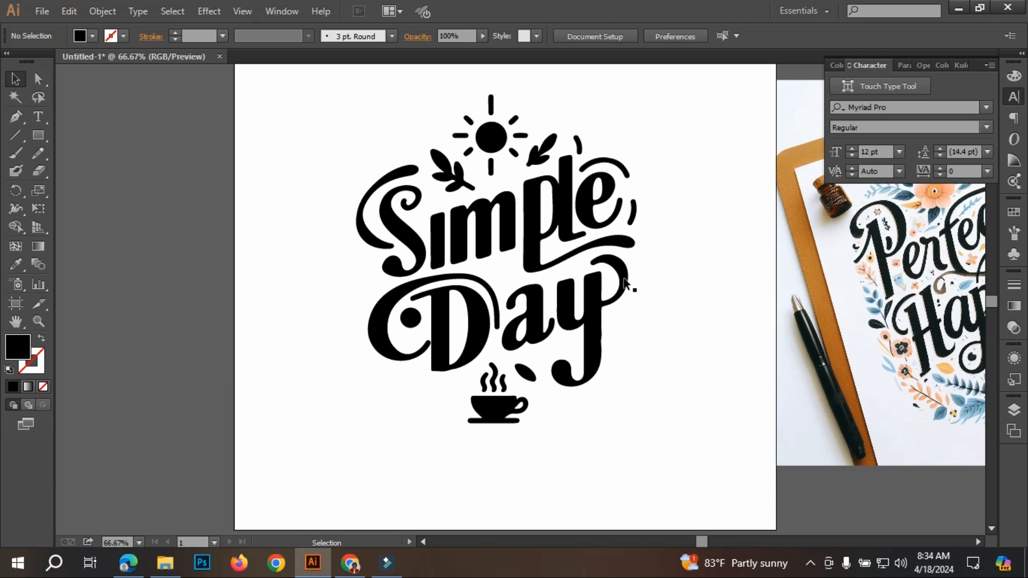
# Step: Draw three black stars: a small one between the two words, and larger ones left of the lettering and beside the "y"
pyautogui.scroll(1, 663, 289)
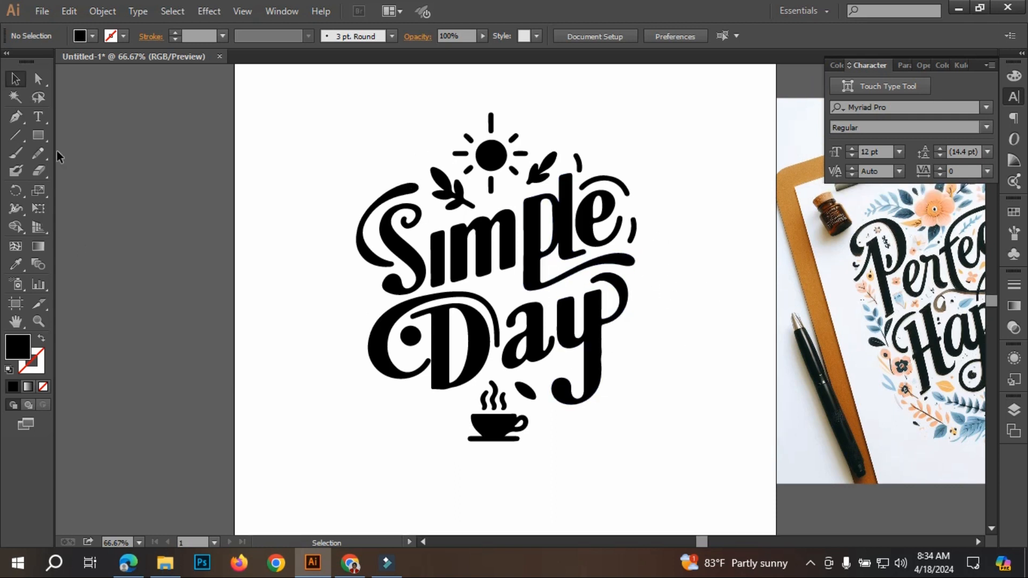
pyautogui.moveTo(37, 135); pyautogui.dragTo(122, 208)
pyautogui.click(502, 287)
pyautogui.moveTo(510, 295)
pyautogui.mouseDown()
pyautogui.moveTo(517, 301)
pyautogui.moveTo(512, 293)
pyautogui.mouseUp()
pyautogui.moveTo(341, 288); pyautogui.dragTo(360, 302)
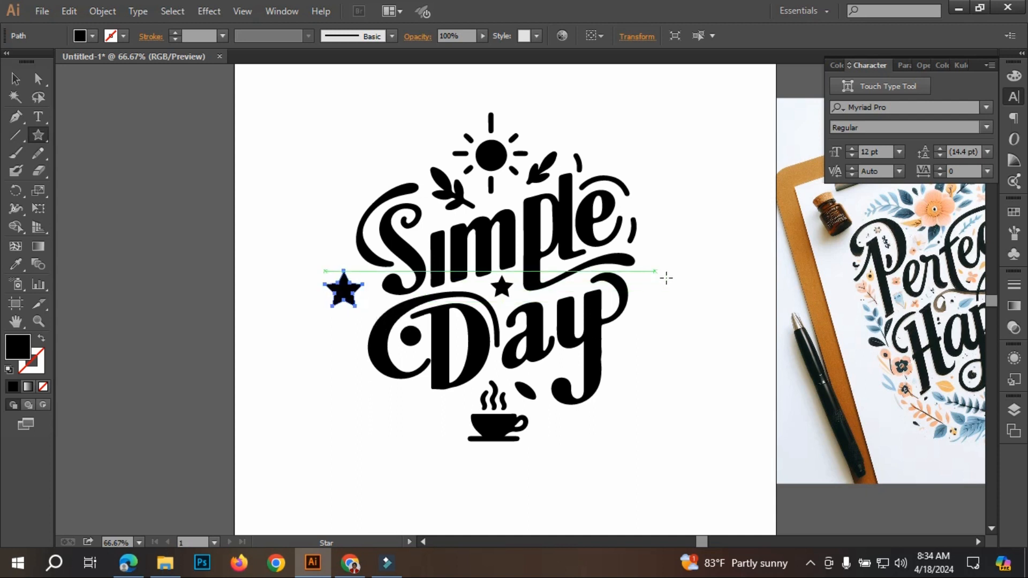
pyautogui.moveTo(622, 334)
pyautogui.mouseDown()
pyautogui.moveTo(639, 330)
pyautogui.moveTo(633, 348)
pyautogui.moveTo(649, 319)
pyautogui.moveTo(660, 329)
pyautogui.moveTo(624, 346)
pyautogui.mouseUp()
# Step: Move the star beside the "y" slightly upward and rotate it to a tilt
pyautogui.click(15, 79)
pyautogui.click(280, 397)
pyautogui.click(699, 280)
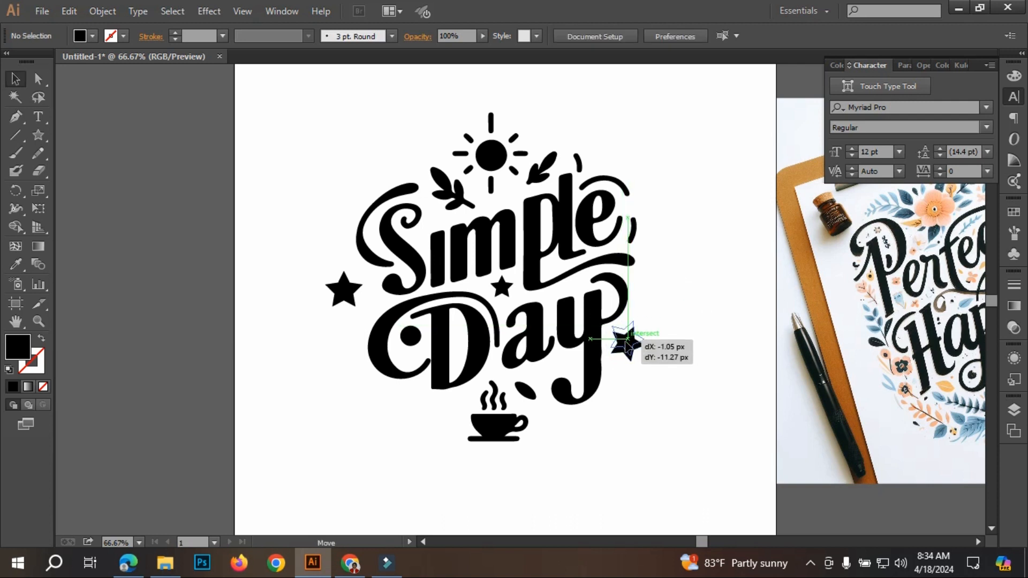
pyautogui.click(707, 298)
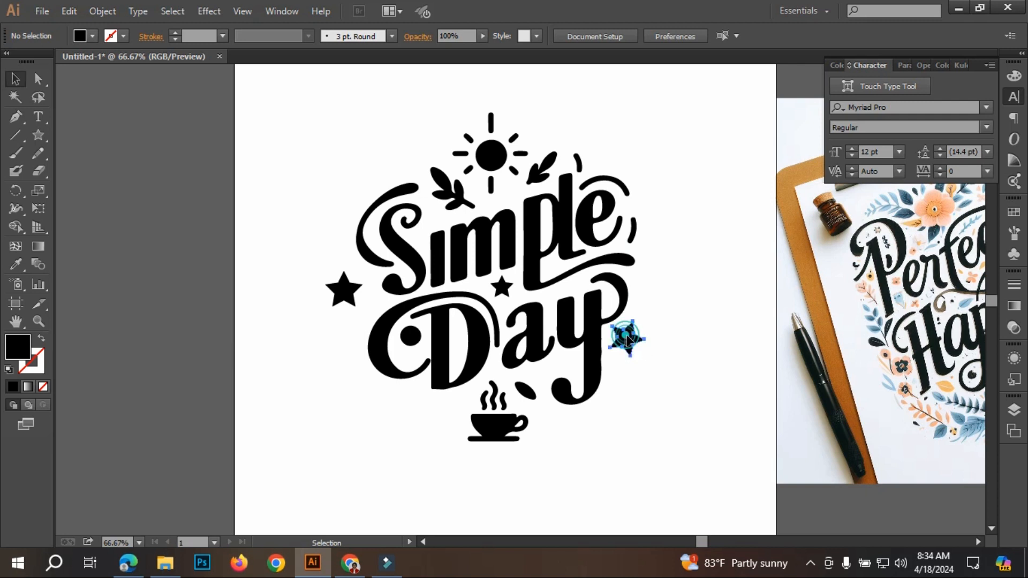
pyautogui.click(640, 349)
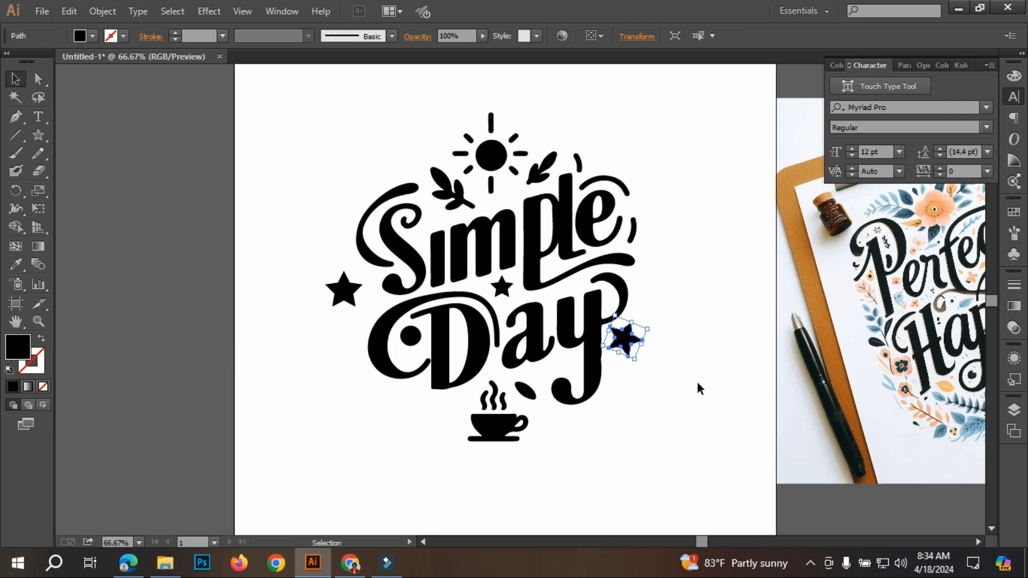
pyautogui.click(725, 340)
# Step: Adjust the centre star's position, and tilt the left star and move it closer to the "D"
pyautogui.moveTo(502, 286); pyautogui.dragTo(506, 290)
pyautogui.click(695, 255)
pyautogui.moveTo(364, 279); pyautogui.dragTo(367, 302)
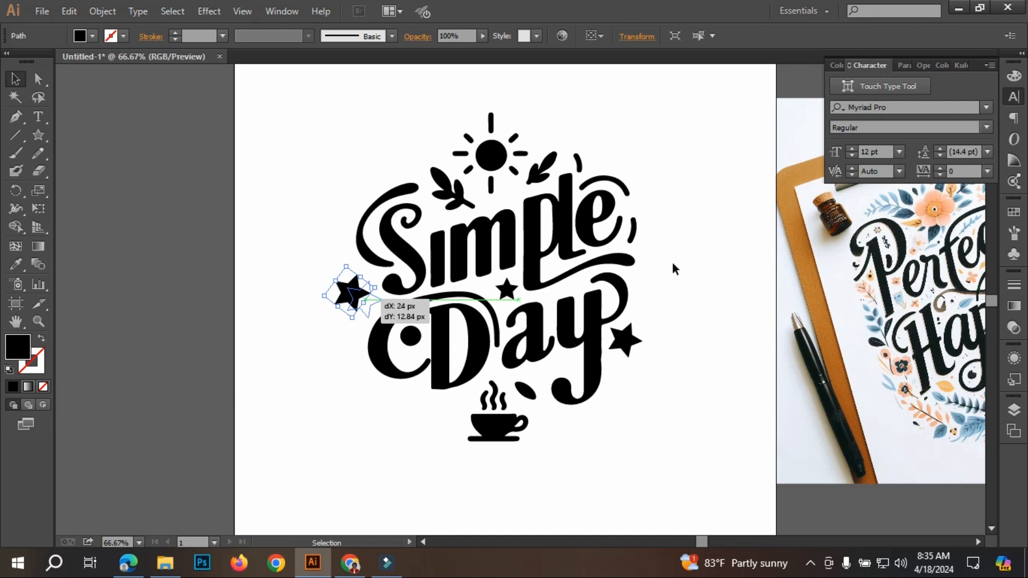
pyautogui.click(716, 266)
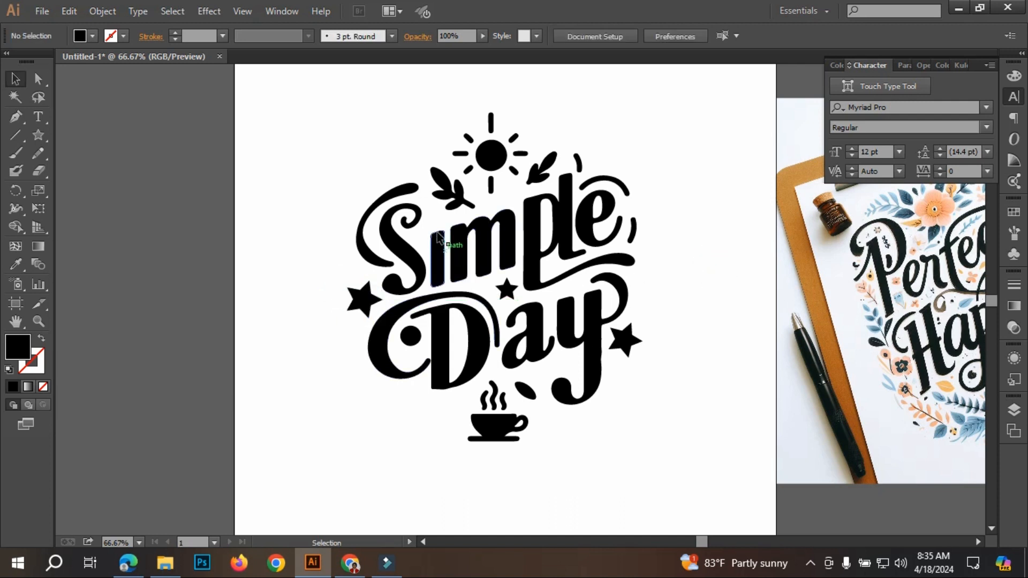
# Step: Draw a small black circle with the Ellipse tool as the dot above the "i" in "Simple"
pyautogui.click(34, 139)
pyautogui.click(115, 170)
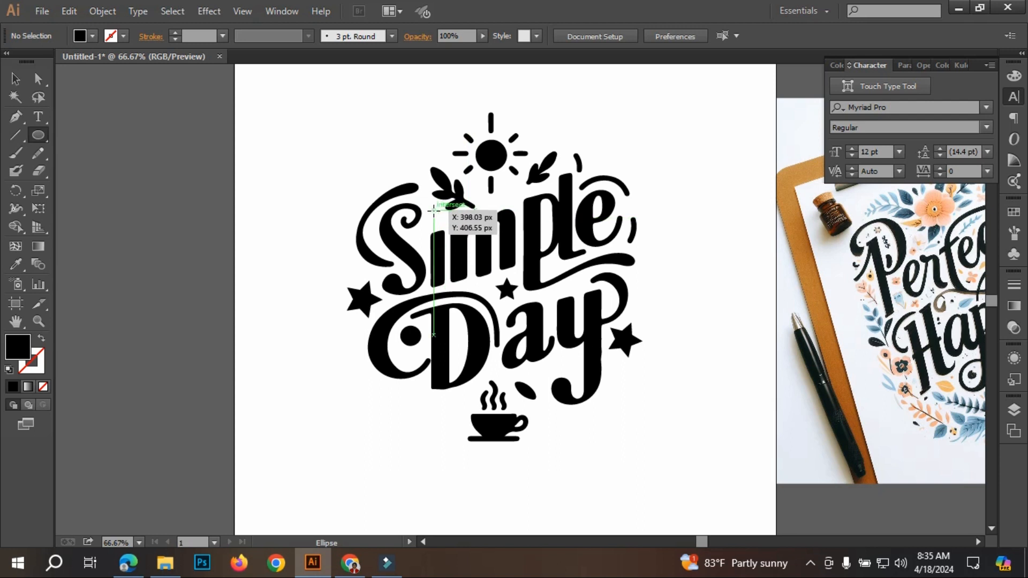
pyautogui.moveTo(436, 213); pyautogui.dragTo(442, 223)
pyautogui.moveTo(440, 218); pyautogui.dragTo(441, 218)
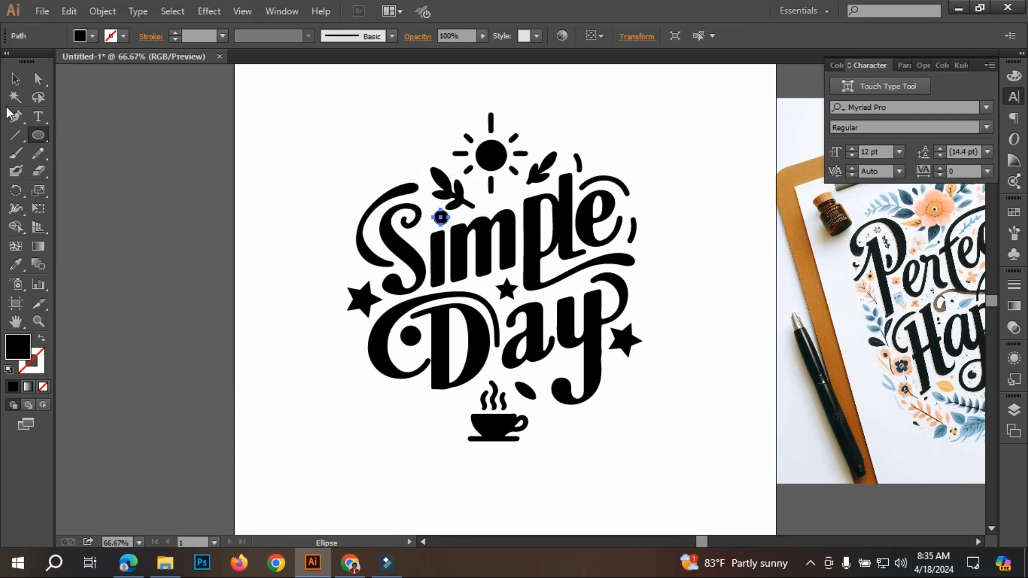
# Step: Move the dot above the "i" in "Simple" slightly to the left so it sits over the stem
pyautogui.click(15, 79)
pyautogui.click(184, 298)
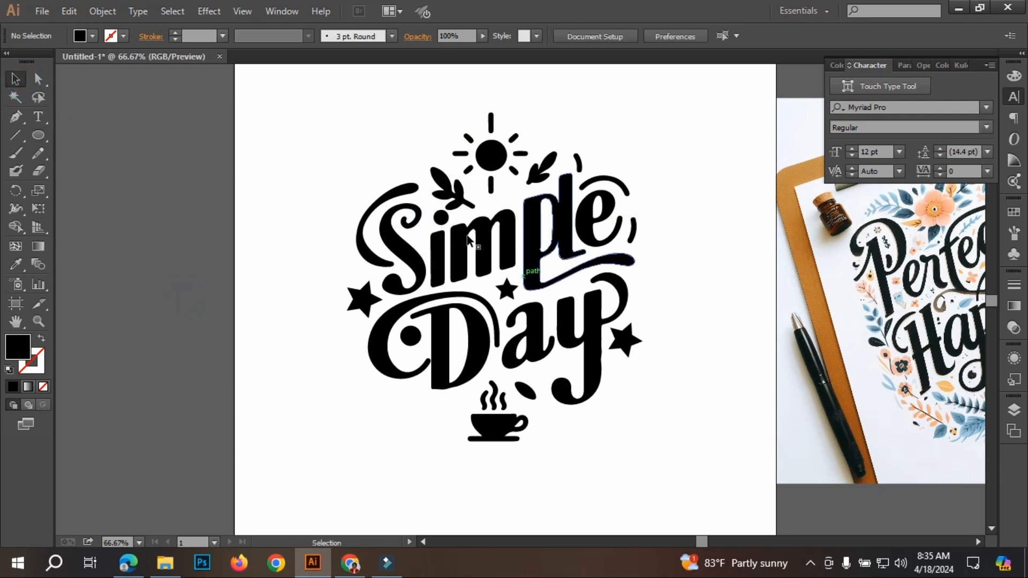
pyautogui.moveTo(441, 217); pyautogui.dragTo(438, 217)
pyautogui.click(699, 216)
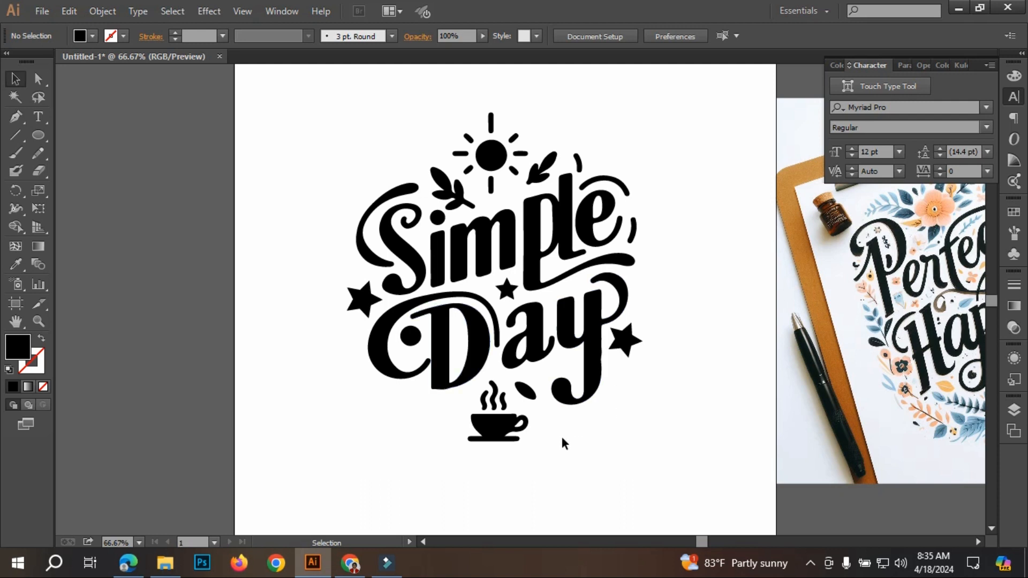
pyautogui.scroll(-1, 576, 432)
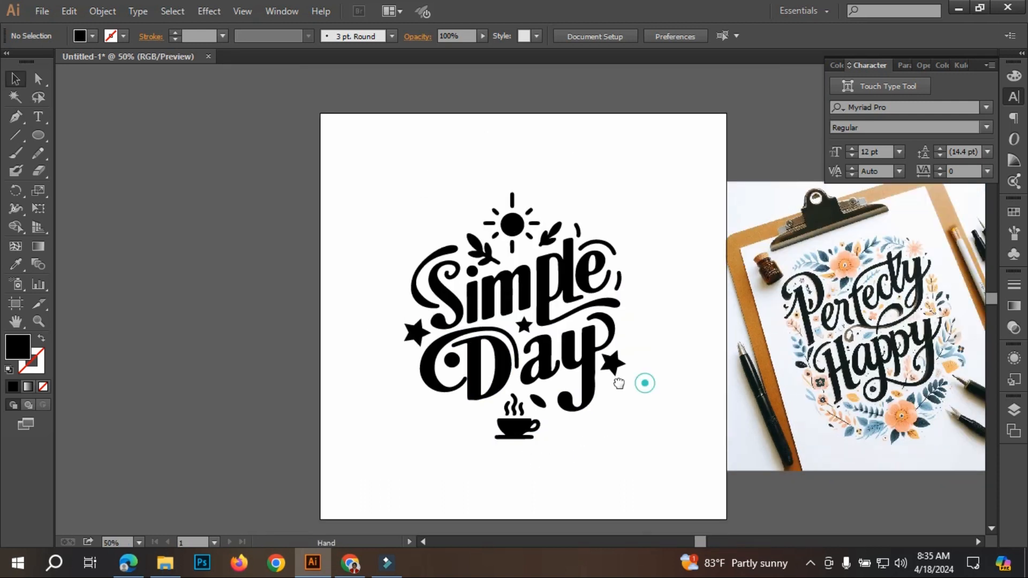
pyautogui.moveTo(619, 383); pyautogui.dragTo(571, 376)
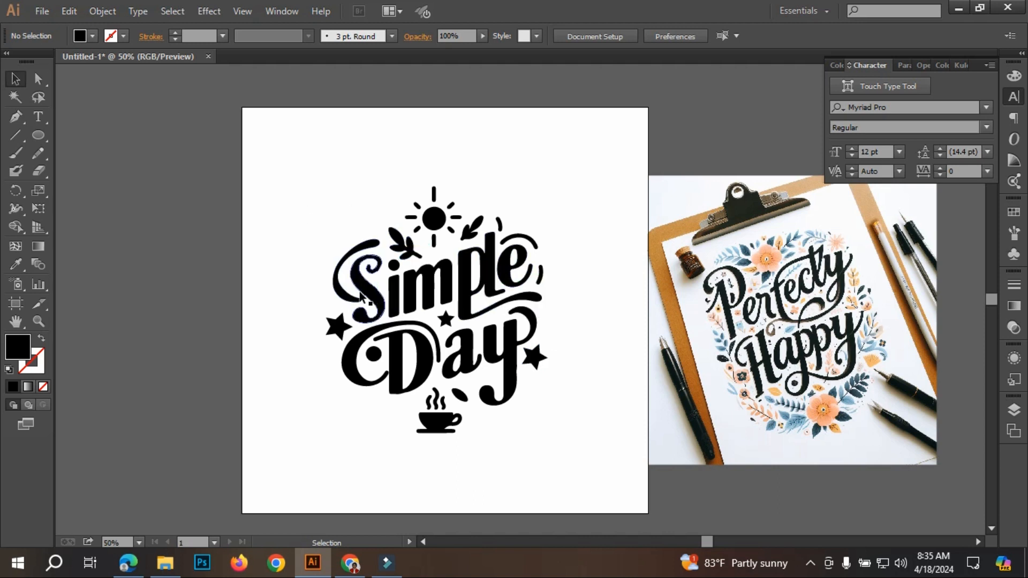
pyautogui.moveTo(357, 291); pyautogui.dragTo(454, 288)
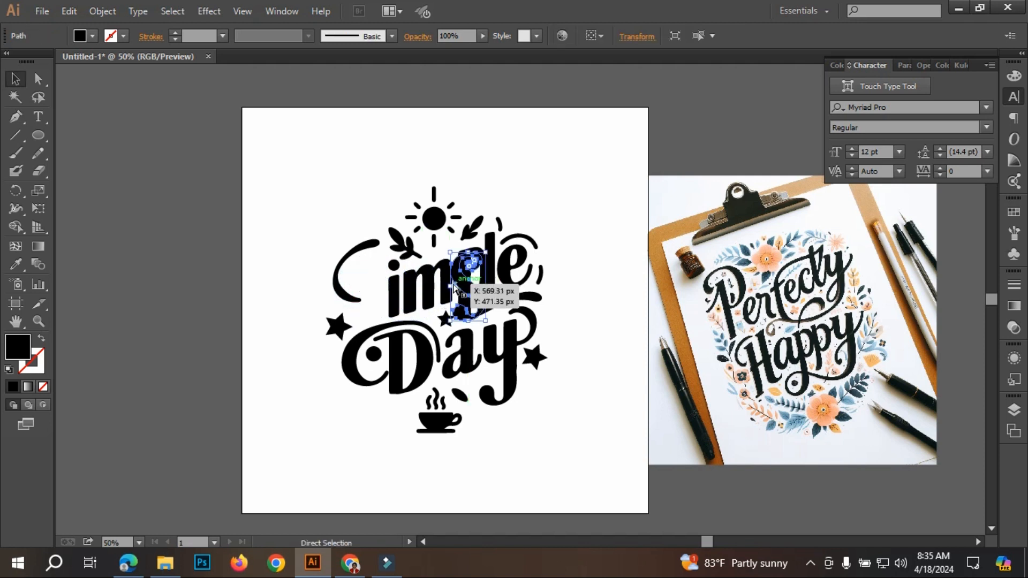
pyautogui.hotkey('ctrl', 'z')
pyautogui.click(582, 282)
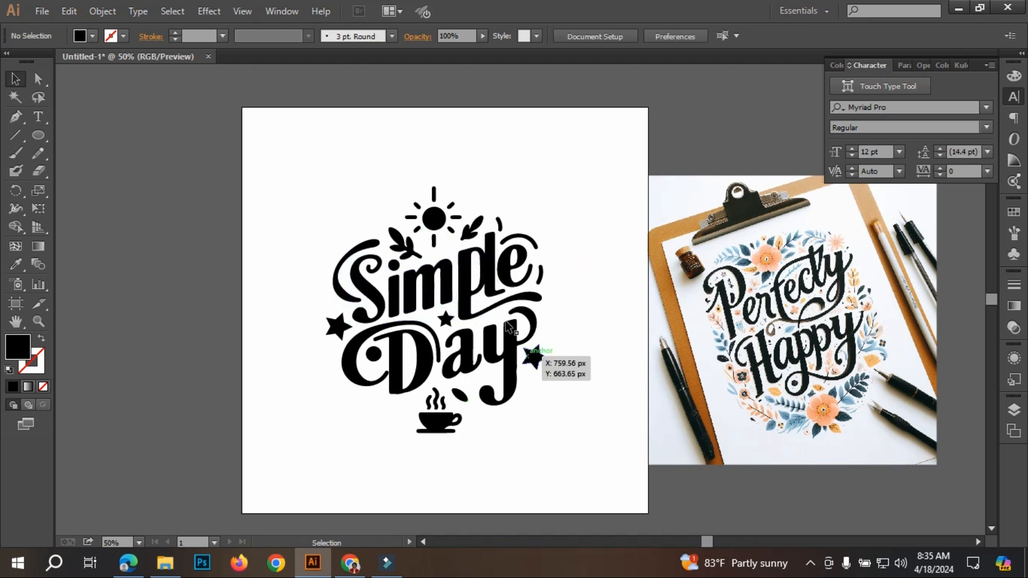
# Step: Select the letters of "Simple" and try navy and orange fills, ending with navy blue
pyautogui.moveTo(368, 307); pyautogui.dragTo(551, 329)
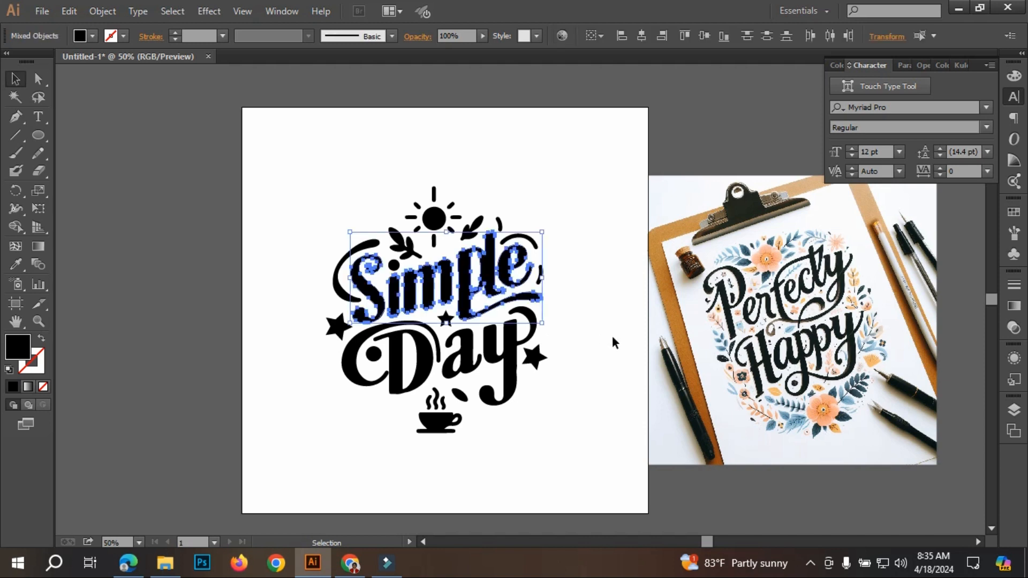
pyautogui.click(93, 36)
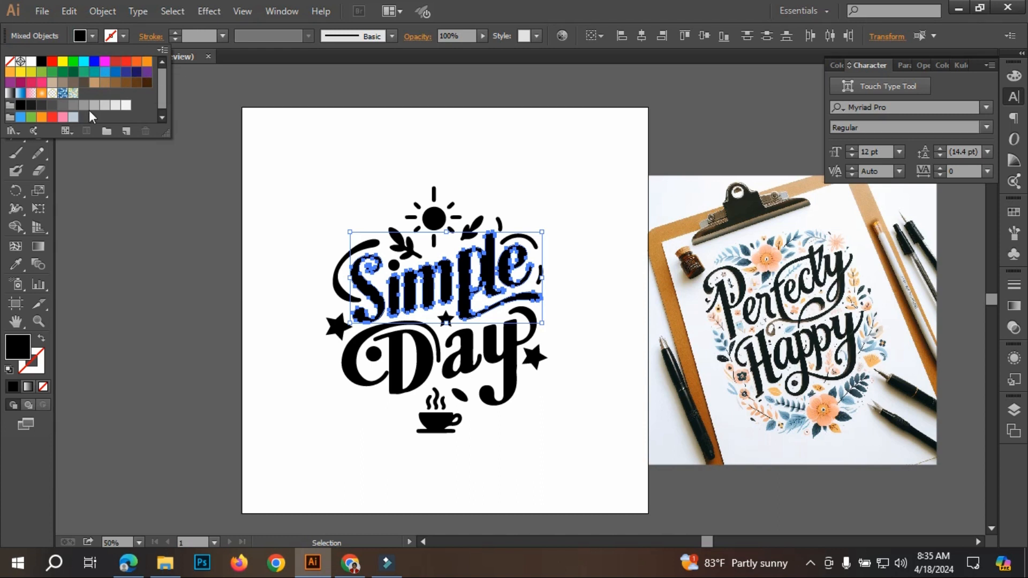
pyautogui.click(135, 72)
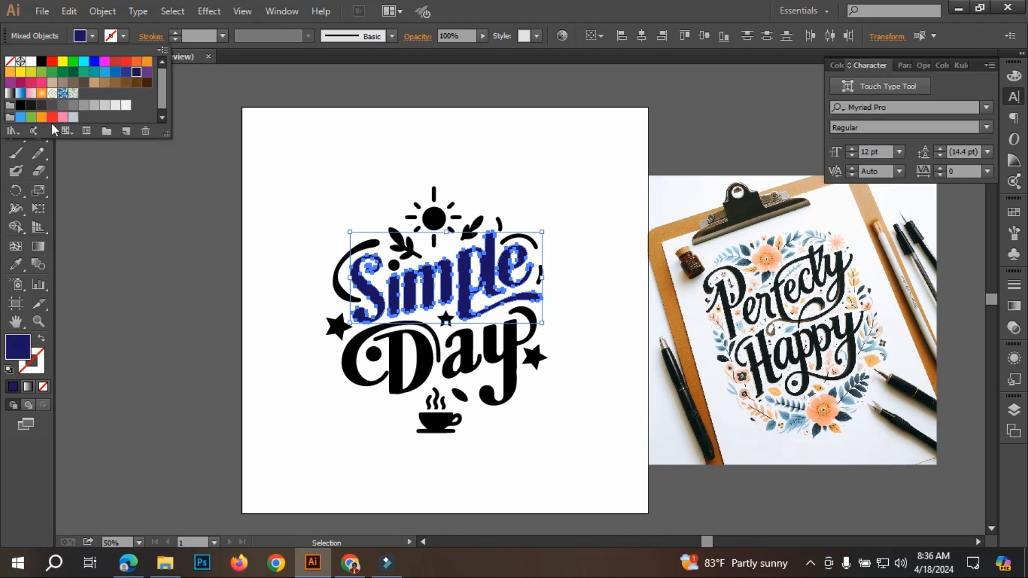
pyautogui.click(10, 72)
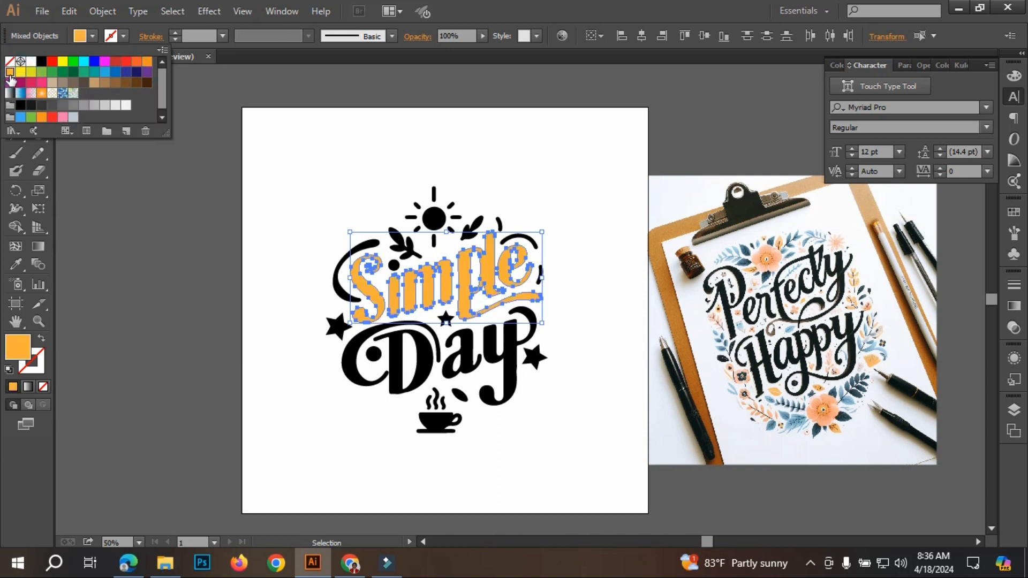
pyautogui.click(136, 72)
pyautogui.click(191, 332)
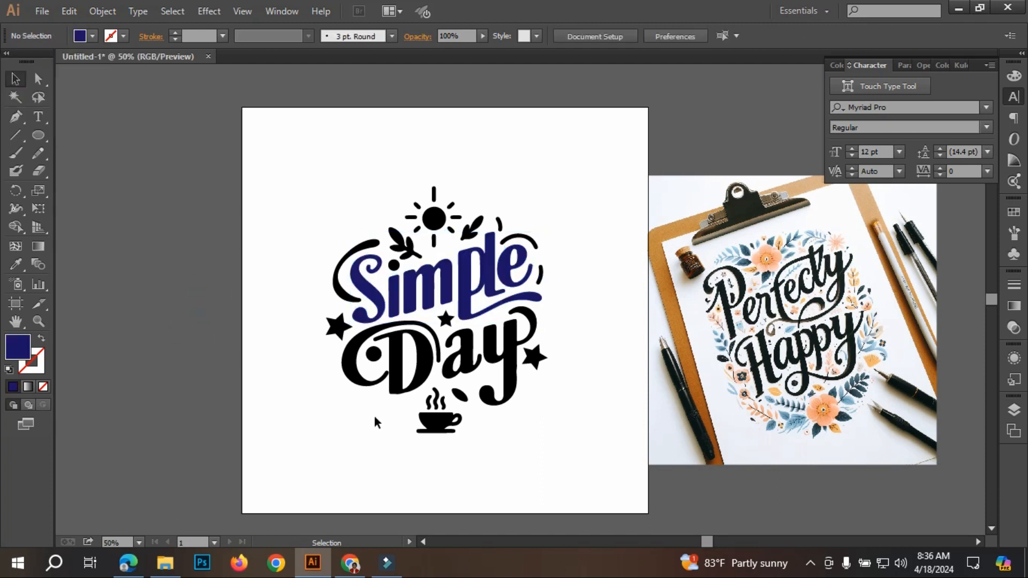
# Step: Undo the navy fill on the word "Simple"
pyautogui.click(565, 379)
pyautogui.click(384, 360)
pyautogui.moveTo(385, 360); pyautogui.dragTo(515, 361)
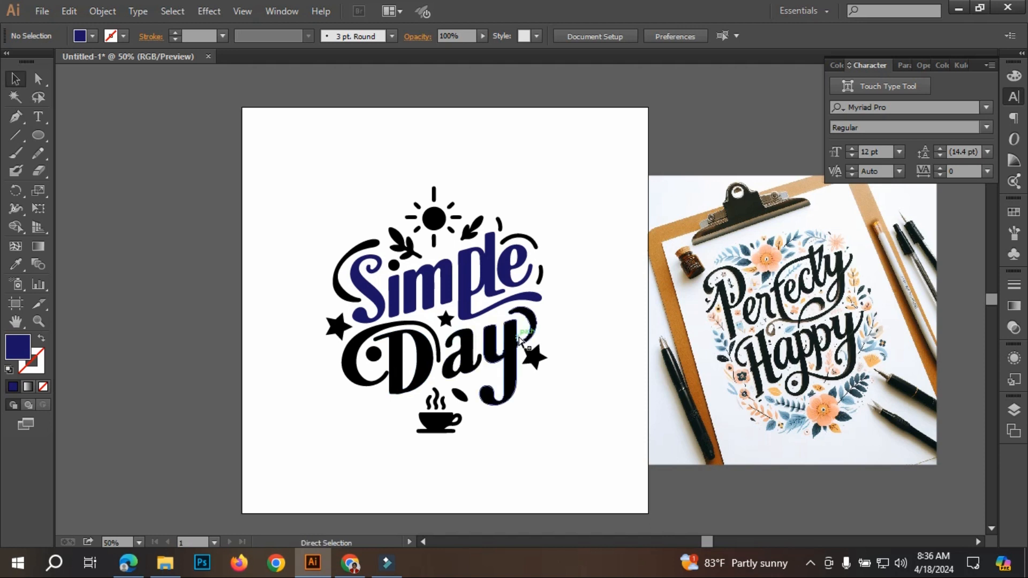
pyautogui.hotkey('ctrl', 'z')
pyautogui.hotkey('ctrl', 'shift', 'z')
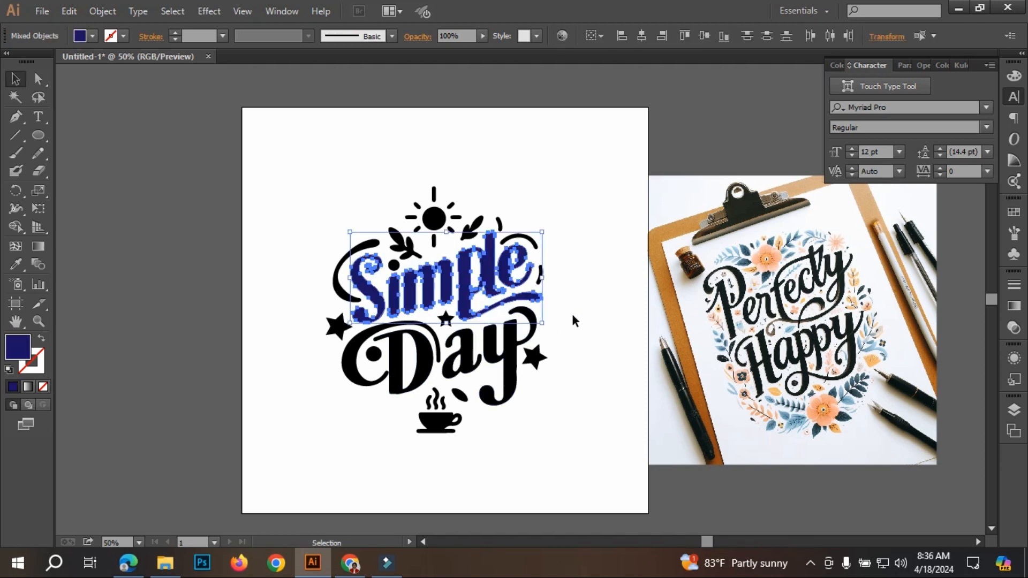
pyautogui.click(585, 306)
pyautogui.press('a')
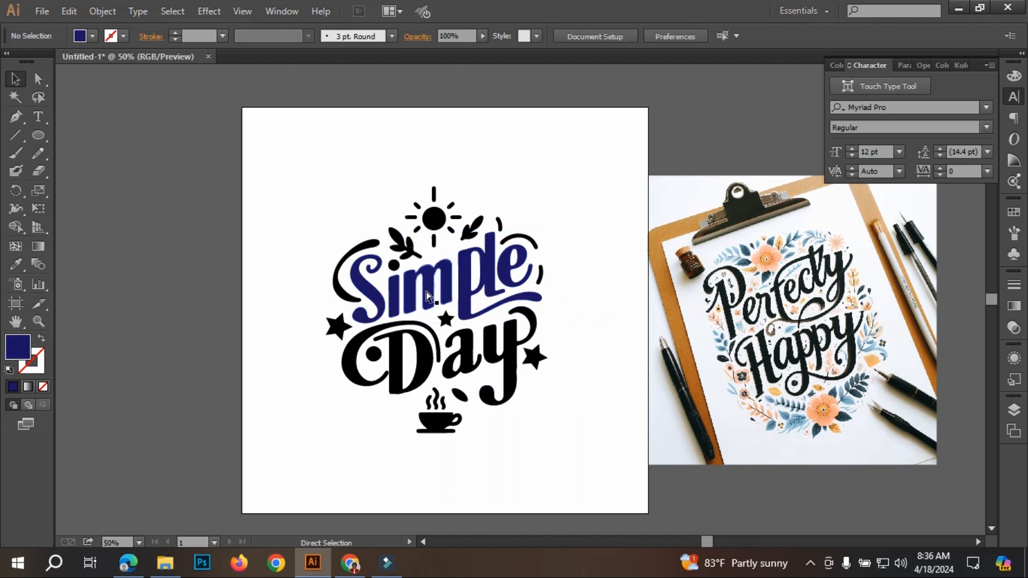
pyautogui.hotkey('ctrl', 'z')
pyautogui.hotkey('ctrl', 'z')
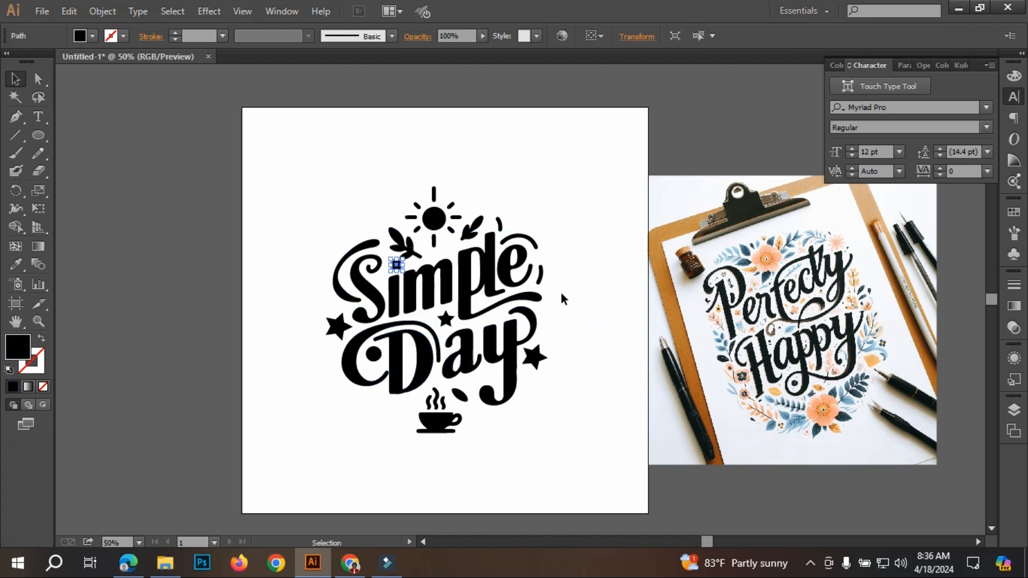
# Step: Select the whole Simple Day design and place a copy of it on the empty canvas left of the artboard
pyautogui.press('a')
pyautogui.click(563, 289)
pyautogui.moveTo(307, 204); pyautogui.dragTo(540, 456)
pyautogui.hotkey('ctrl', '-')
pyautogui.hotkey('ctrl', '-')
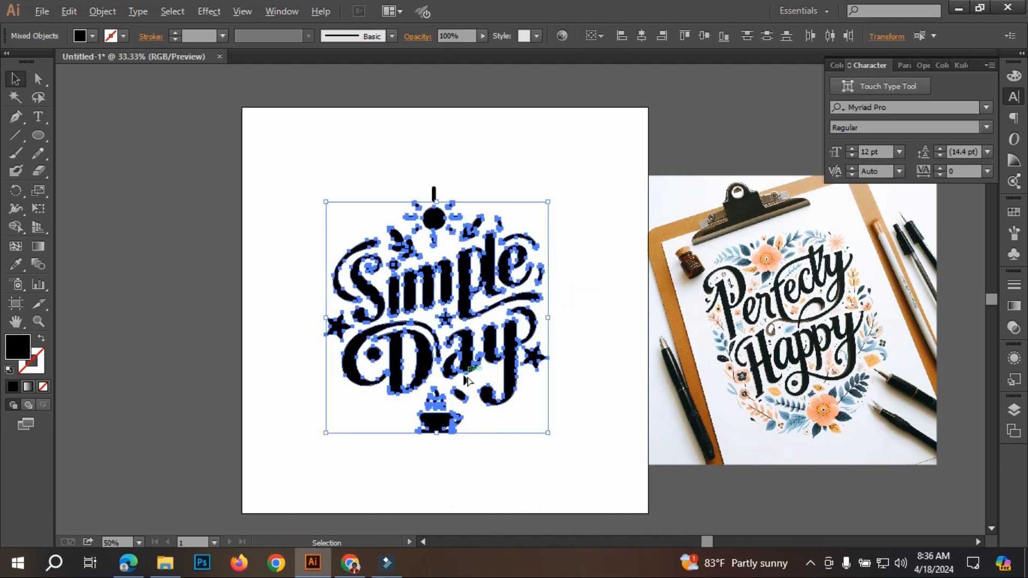
pyautogui.moveTo(461, 384); pyautogui.dragTo(227, 322)
pyautogui.click(498, 281)
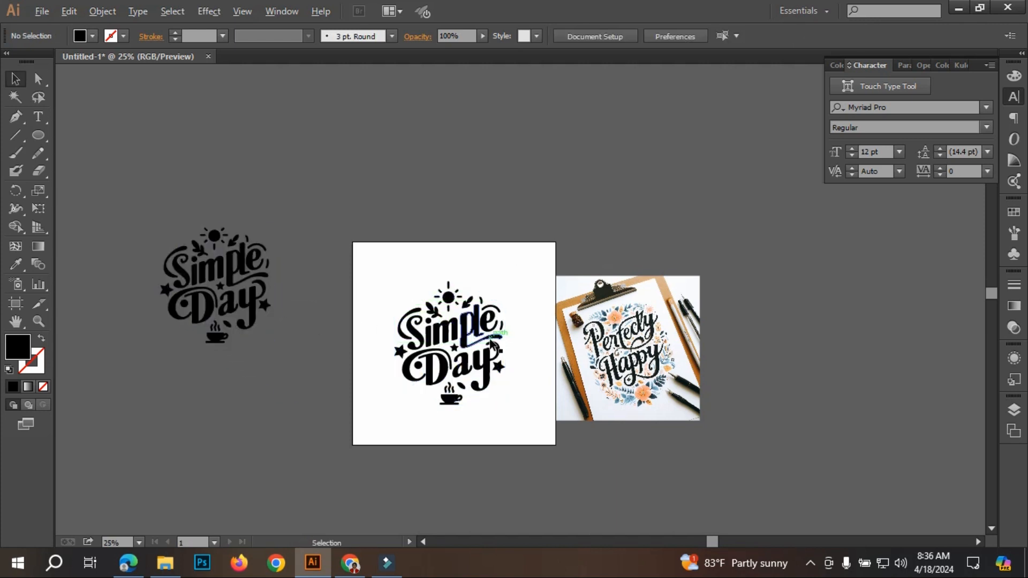
# Step: Select the letters of "Simple" in the artboard design and fill them with bright red
pyautogui.scroll(3, 491, 341)
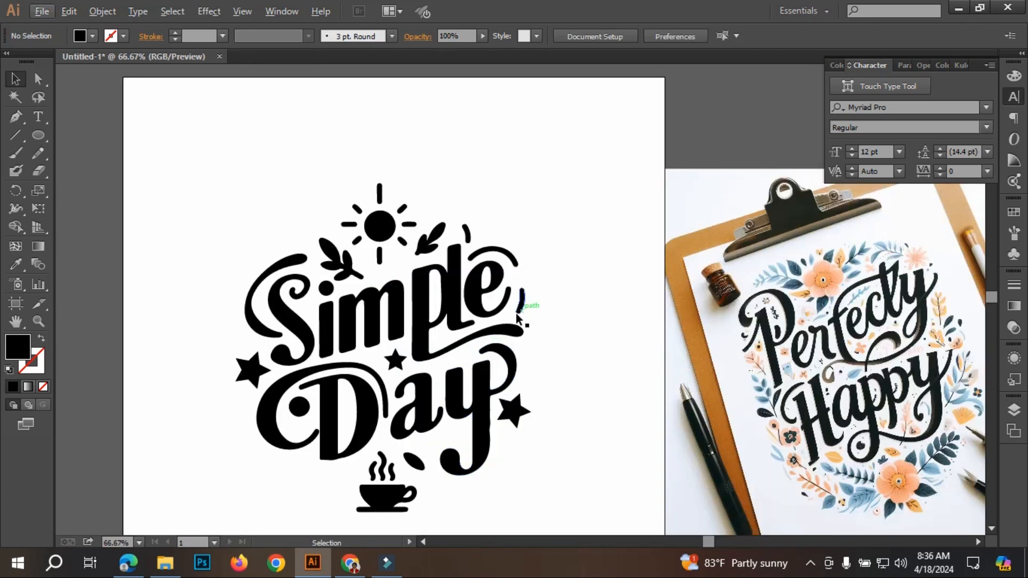
pyautogui.scroll(-1, 525, 300)
pyautogui.moveTo(272, 306); pyautogui.dragTo(370, 291)
pyautogui.hotkey('ctrl', 'z')
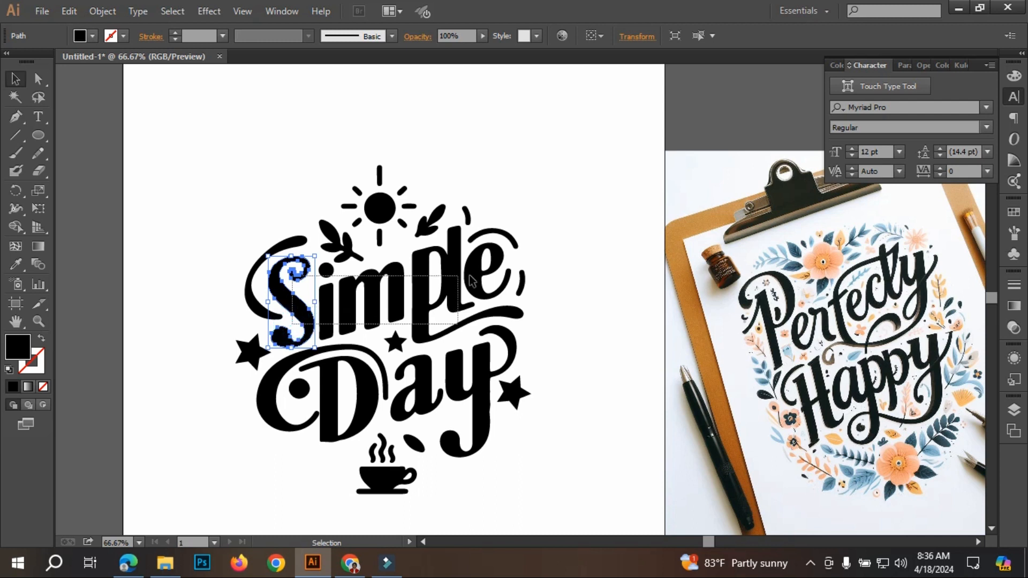
pyautogui.keyDown('shift'); pyautogui.click(463, 296); pyautogui.keyUp('shift')
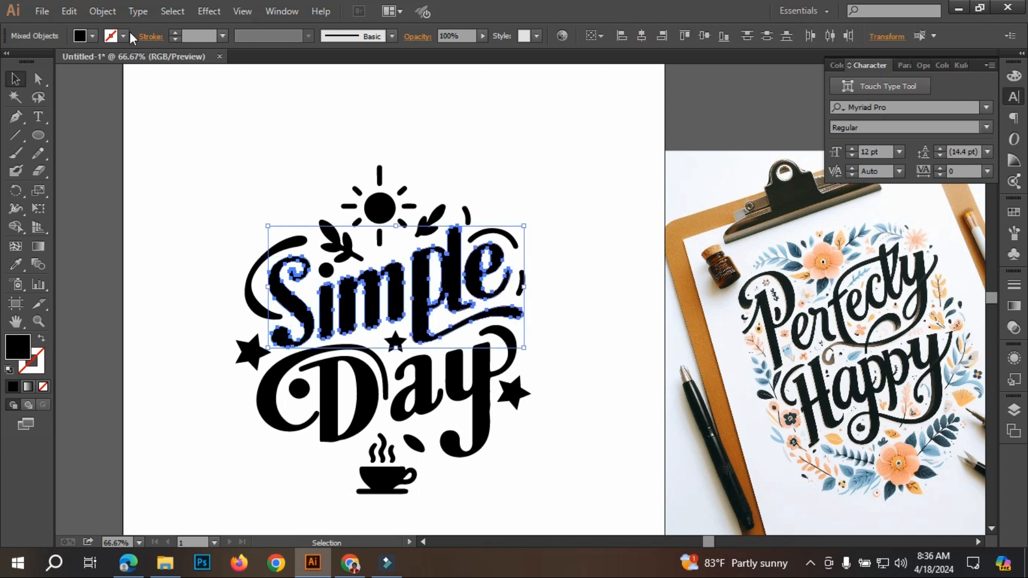
pyautogui.click(93, 35)
pyautogui.click(53, 62)
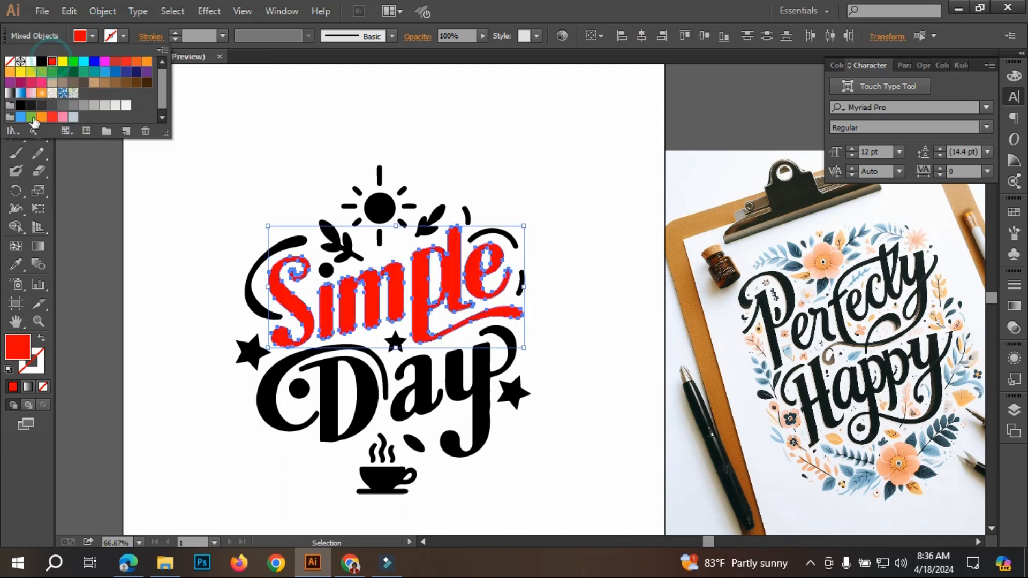
pyautogui.click(586, 266)
pyautogui.click(585, 265)
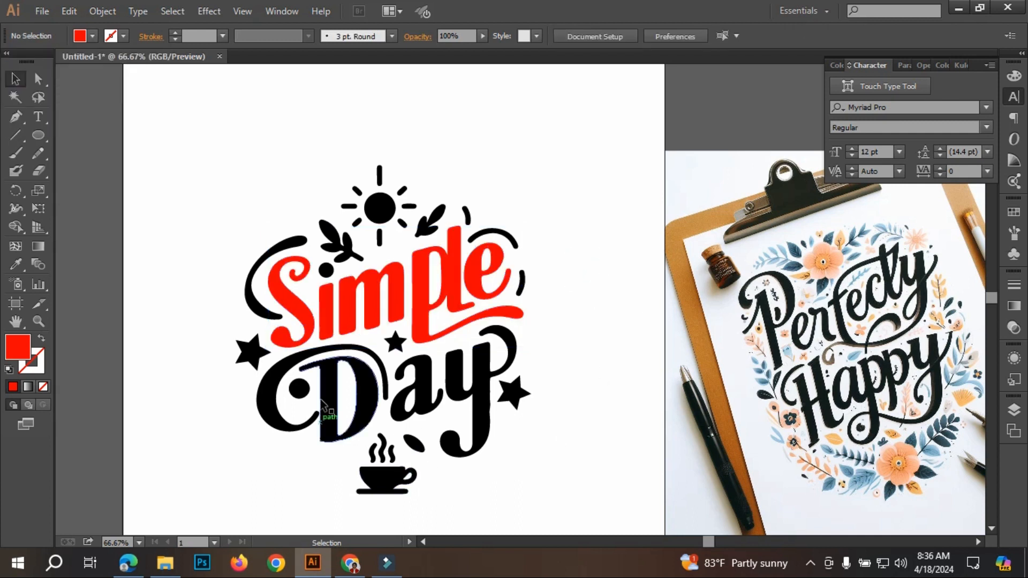
# Step: Select the letters of "Day" with their swashes and fill them with bright blue, after trying navy
pyautogui.moveTo(313, 394); pyautogui.dragTo(492, 396)
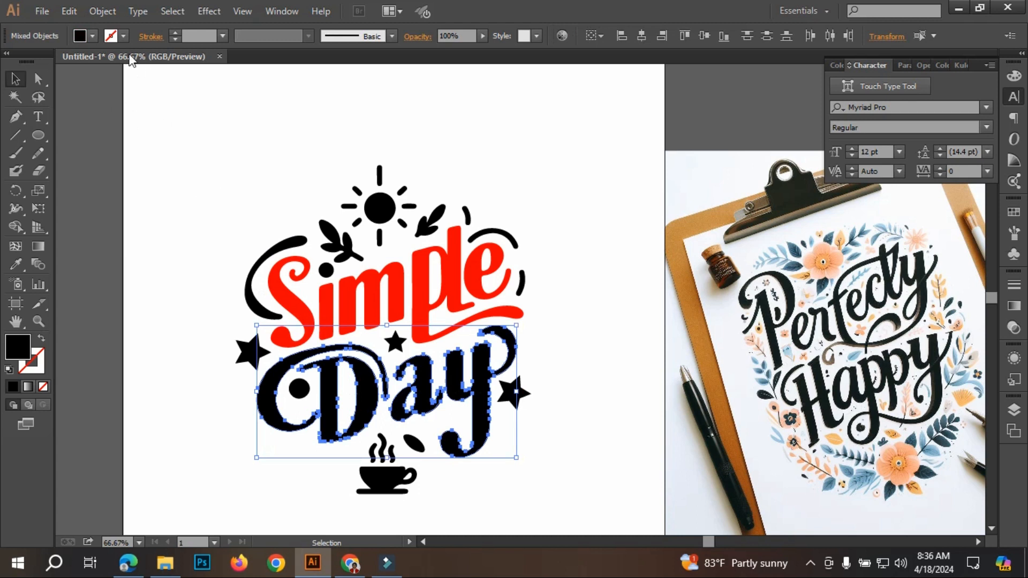
pyautogui.click(92, 35)
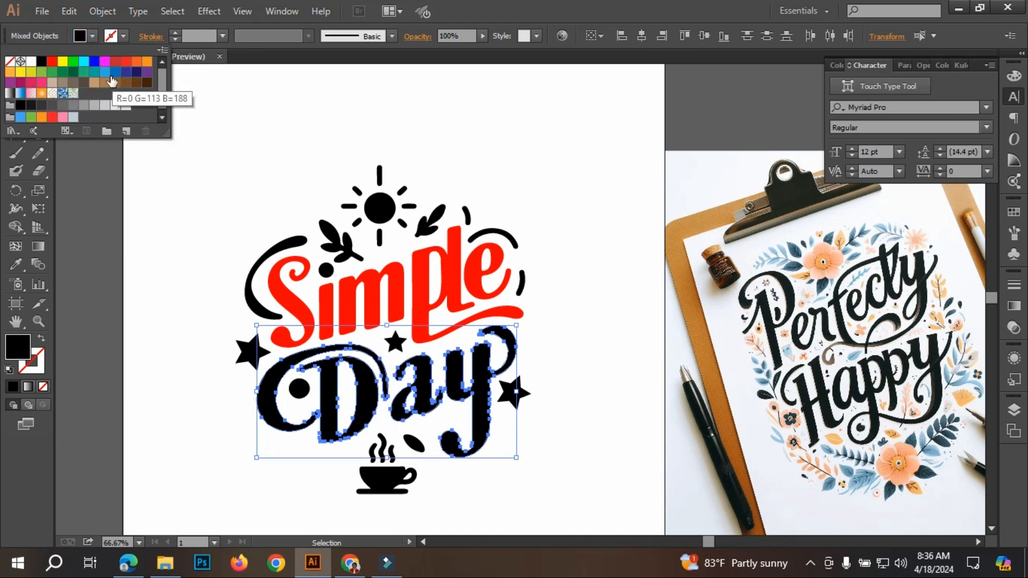
pyautogui.click(137, 73)
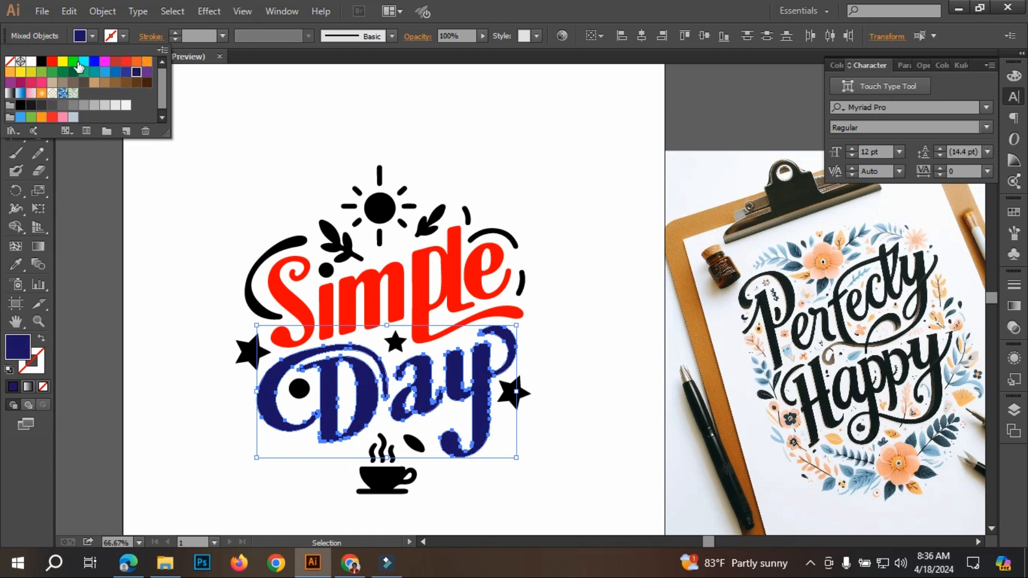
pyautogui.click(94, 62)
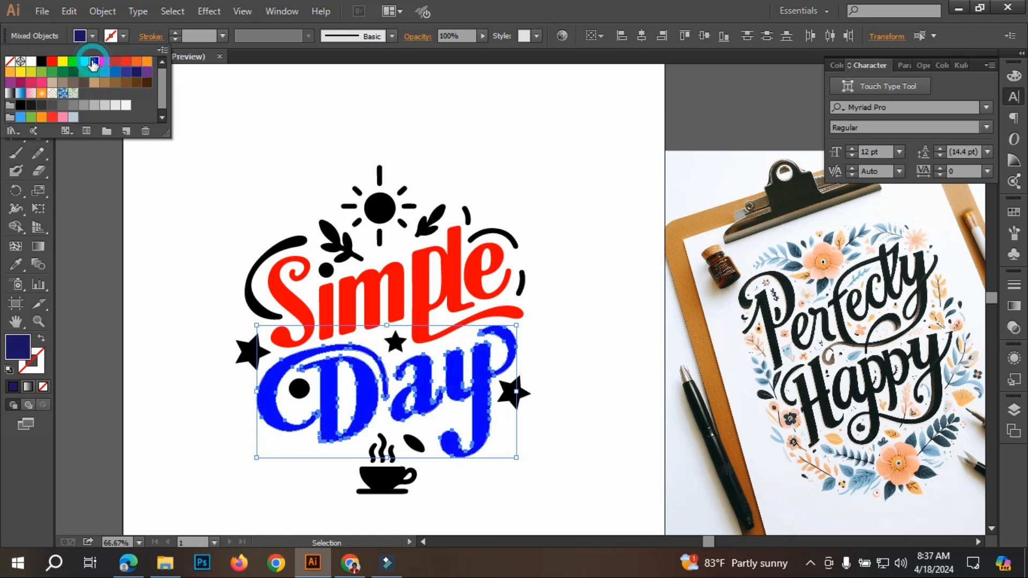
pyautogui.click(571, 189)
pyautogui.click(586, 218)
pyautogui.click(632, 383)
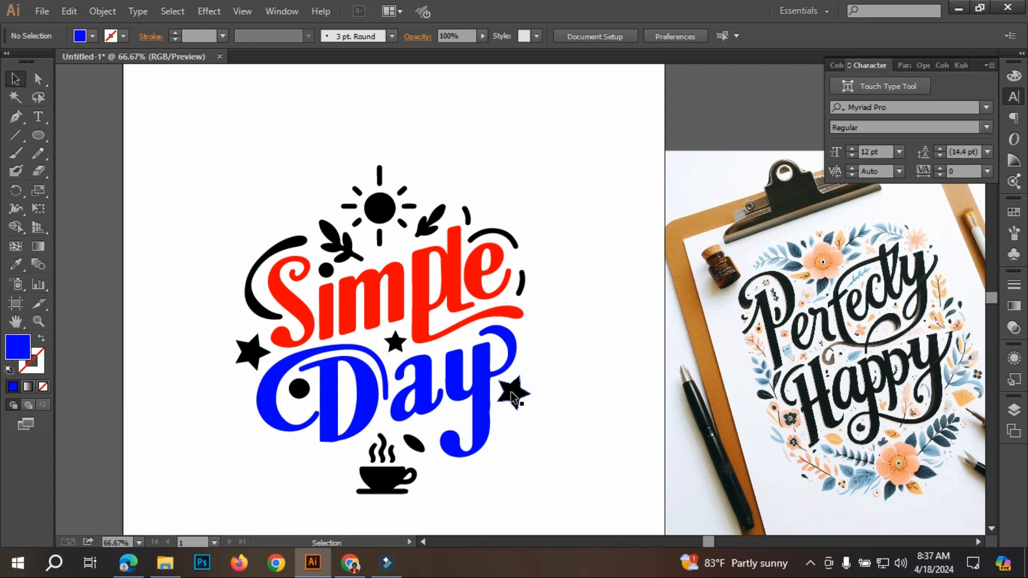
# Step: Select the three stars around the lettering together and fill them with bright red
pyautogui.click(512, 396)
pyautogui.click(581, 300)
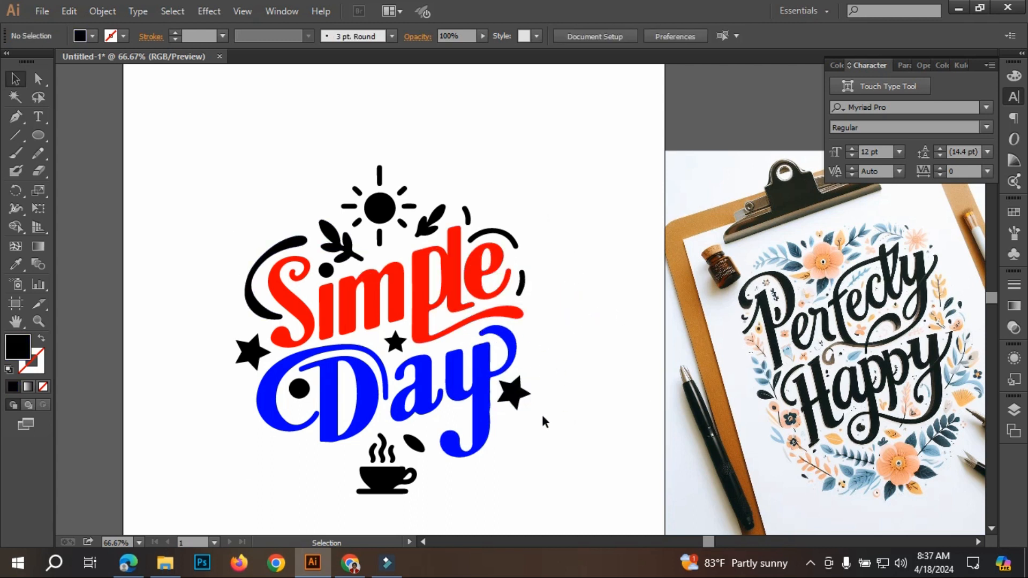
pyautogui.click(524, 393)
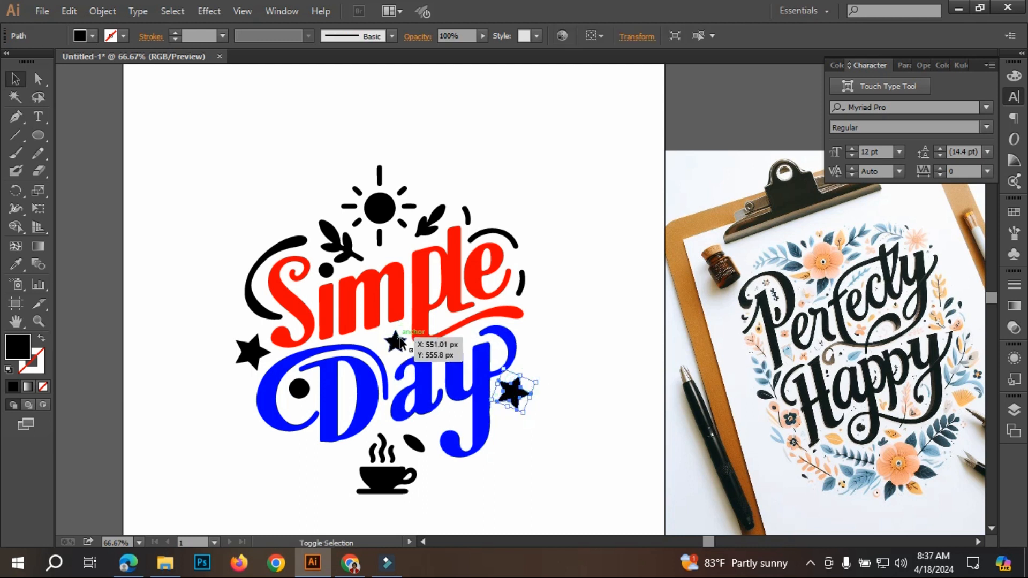
pyautogui.keyDown('shift'); pyautogui.click(395, 341); pyautogui.keyUp('shift')
pyautogui.keyDown('shift'); pyautogui.click(256, 349); pyautogui.keyUp('shift')
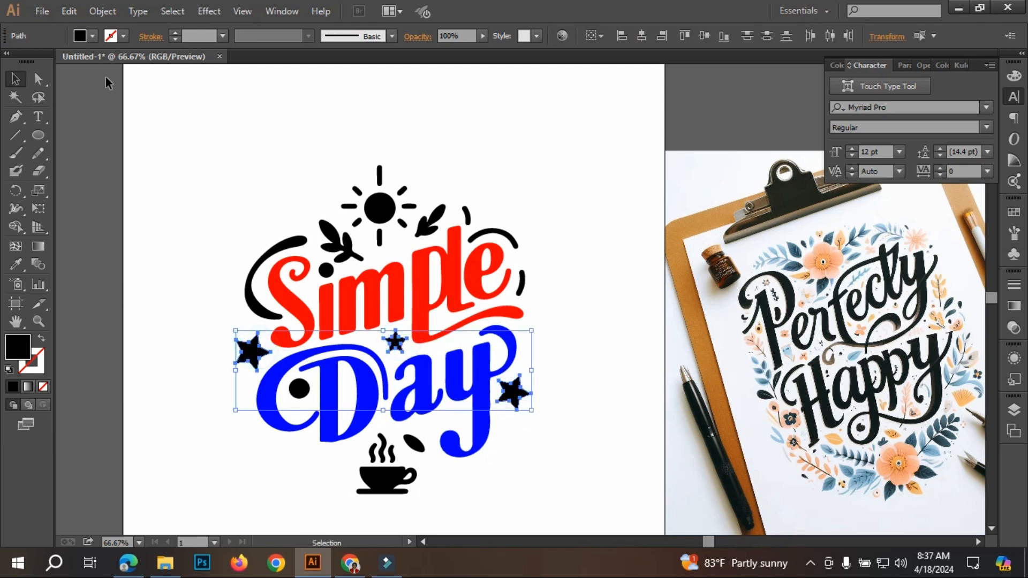
pyautogui.click(92, 35)
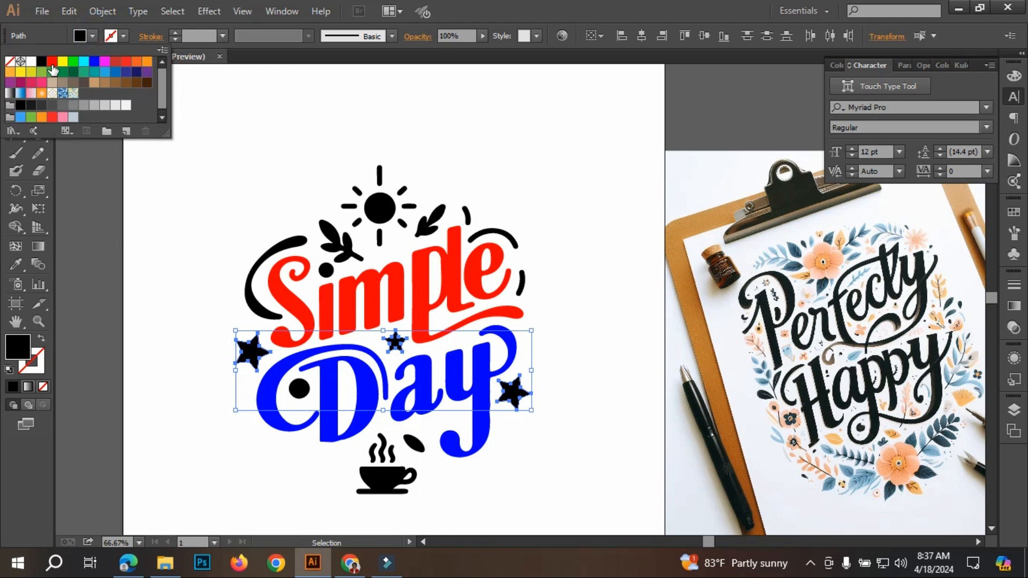
pyautogui.click(51, 66)
pyautogui.click(605, 399)
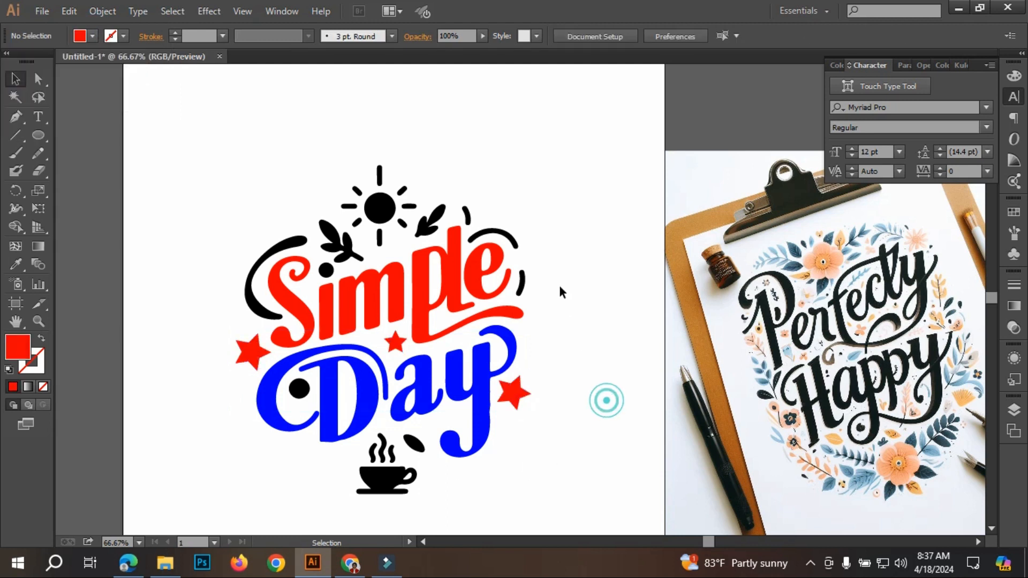
pyautogui.click(521, 278)
pyautogui.keyDown('shift'); pyautogui.click(493, 230); pyautogui.keyUp('shift')
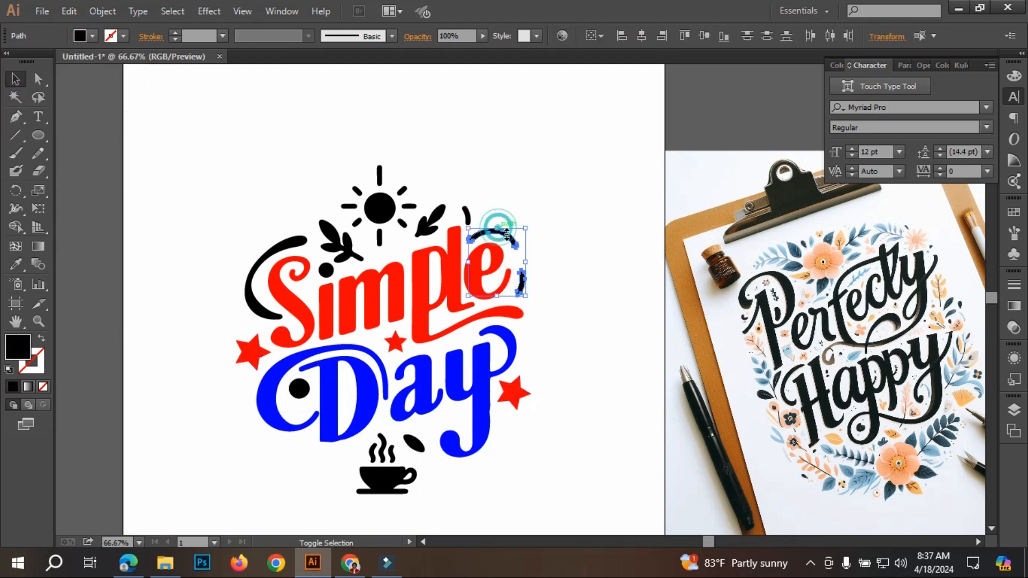
pyautogui.click(634, 240)
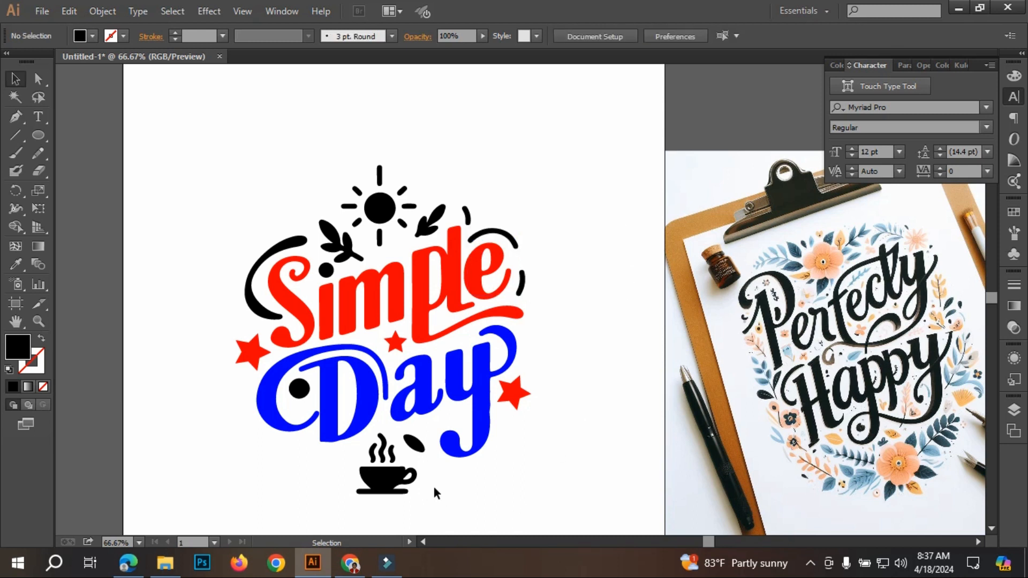
# Step: Select the coffee cup, its steam and the bean below the lettering and fill them with bright red
pyautogui.moveTo(390, 490); pyautogui.dragTo(450, 447)
pyautogui.click(543, 466)
pyautogui.moveTo(387, 462); pyautogui.dragTo(332, 466)
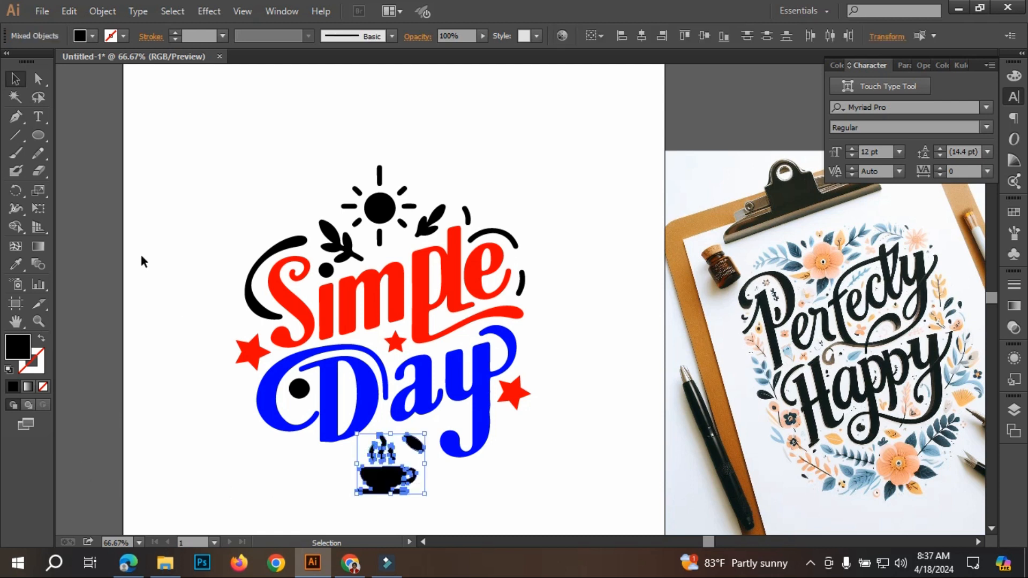
pyautogui.click(92, 36)
pyautogui.click(52, 61)
pyautogui.click(622, 295)
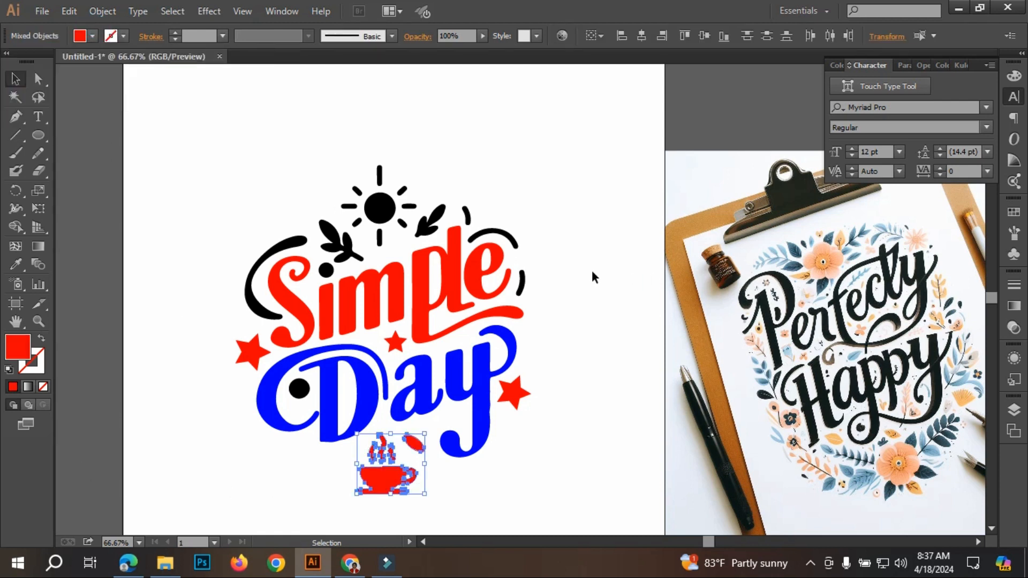
# Step: Select all remaining black parts of the artboard design with the Magic Wand and fill them with bright blue
pyautogui.click(15, 97)
pyautogui.click(384, 203)
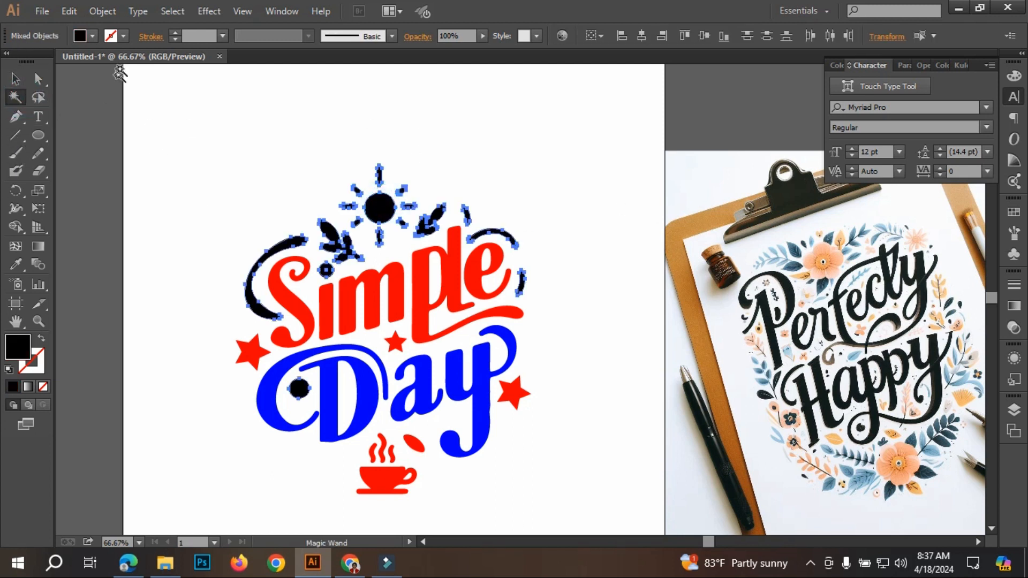
pyautogui.click(92, 36)
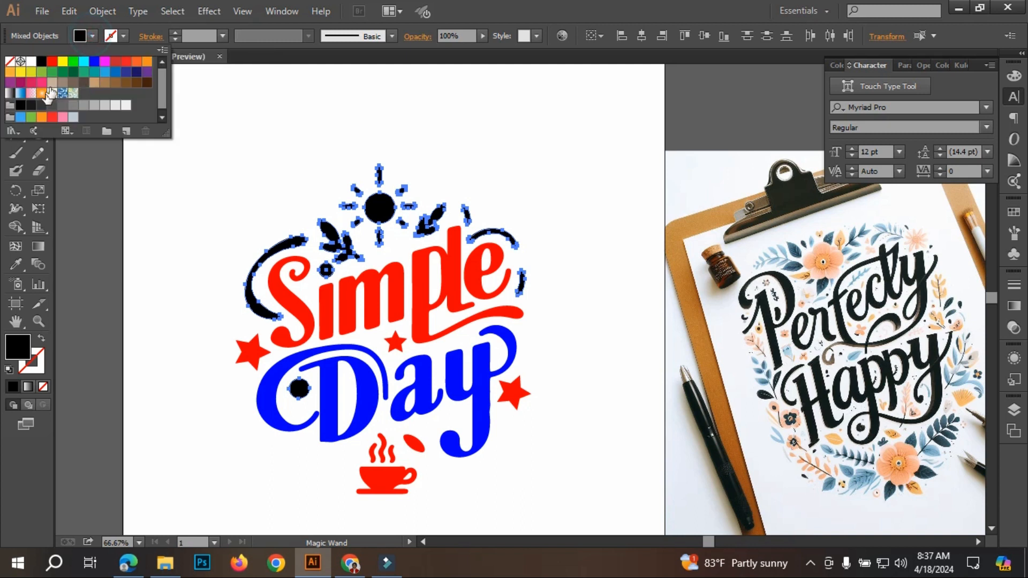
pyautogui.click(94, 61)
pyautogui.click(117, 204)
pyautogui.click(239, 174)
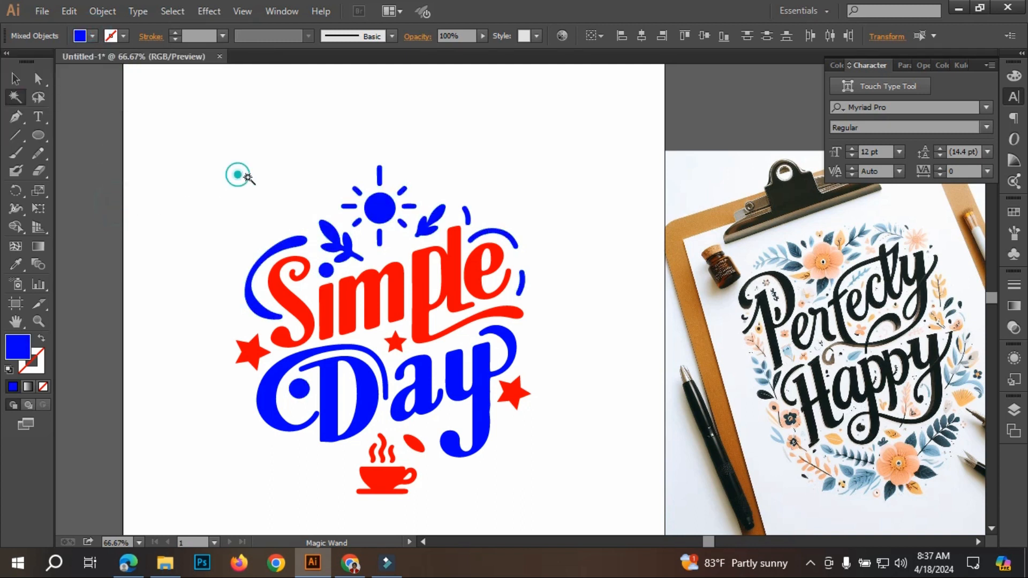
pyautogui.click(22, 84)
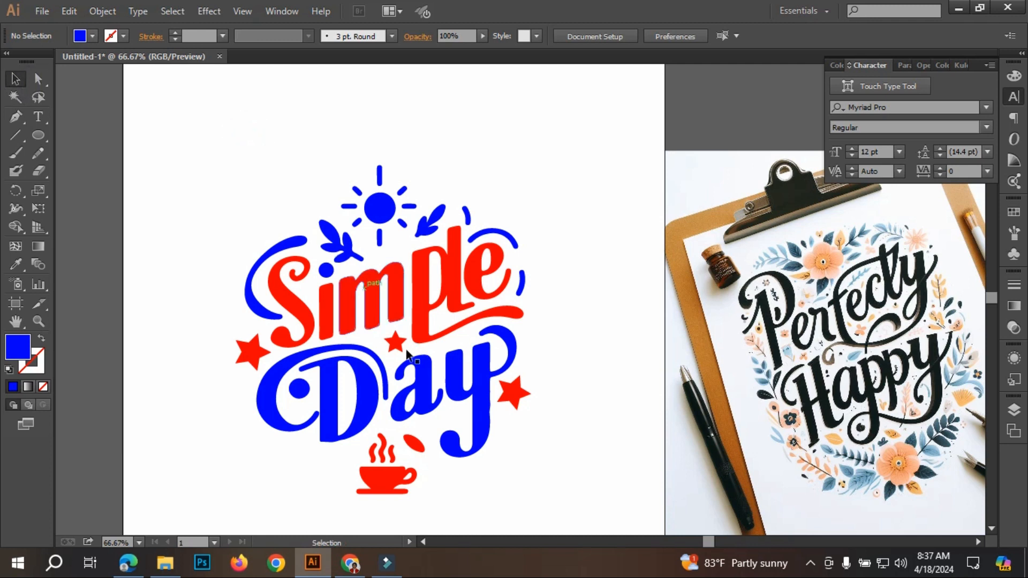
# Step: Select the whole red and blue design and place a copy left of the artboard, below the all-blue version
pyautogui.scroll(-2, 390, 352)
pyautogui.moveTo(285, 229); pyautogui.dragTo(473, 431)
pyautogui.moveTo(405, 377); pyautogui.dragTo(96, 447)
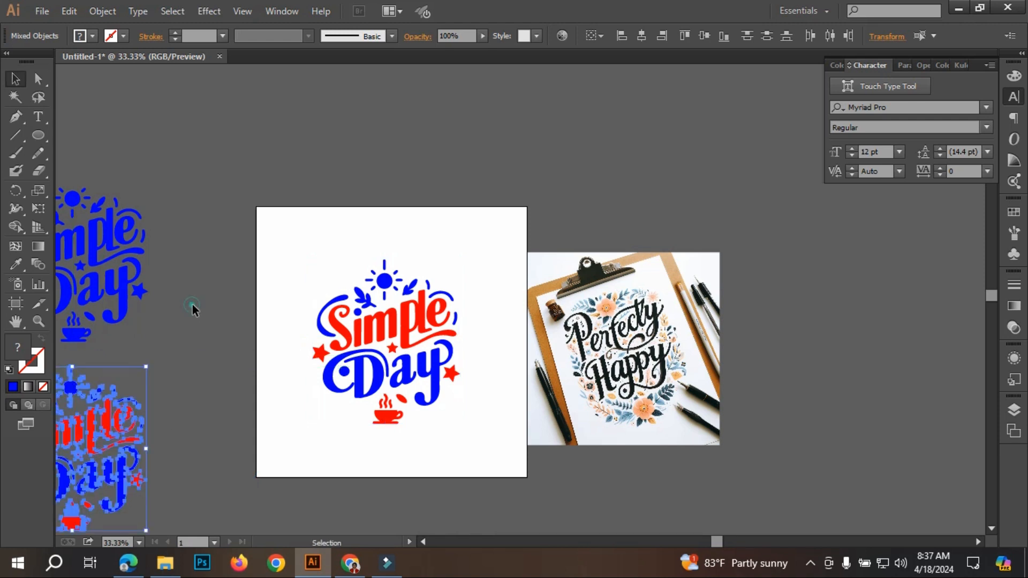
pyautogui.click(513, 394)
# Step: Select the entire Simple Day design on the artboard and fill it with light orange
pyautogui.moveTo(281, 248); pyautogui.dragTo(495, 443)
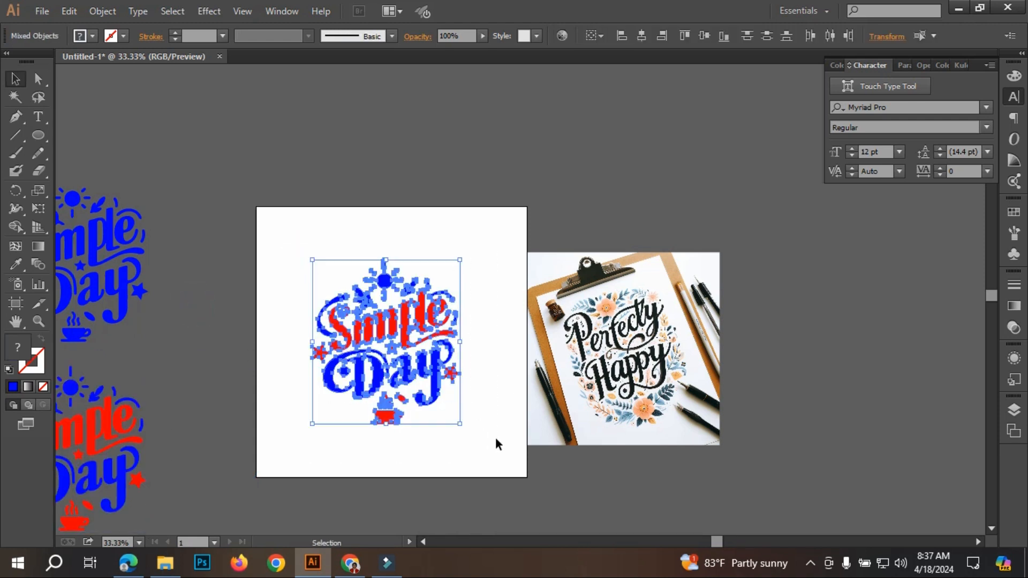
pyautogui.click(93, 36)
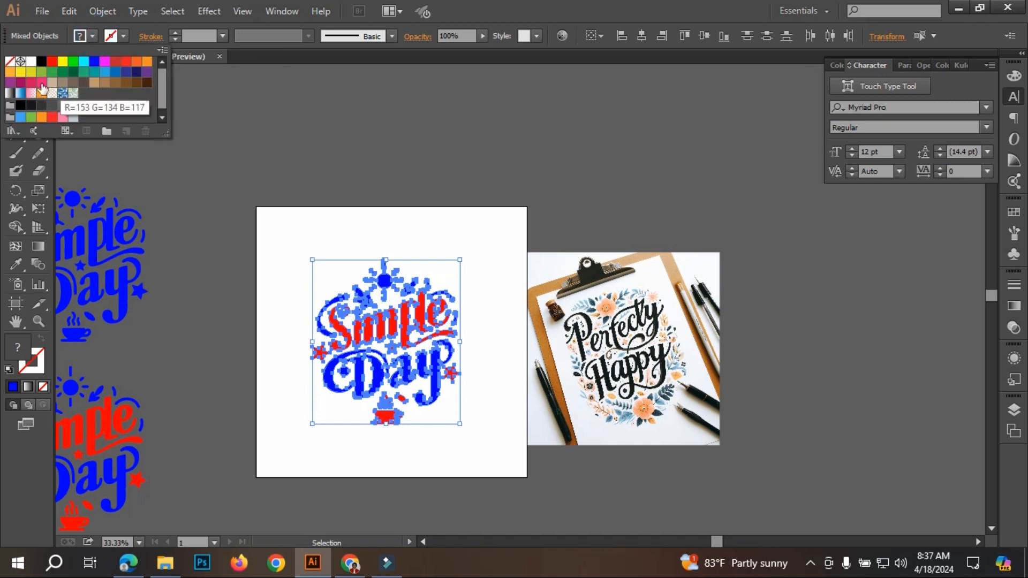
pyautogui.click(10, 72)
pyautogui.click(442, 115)
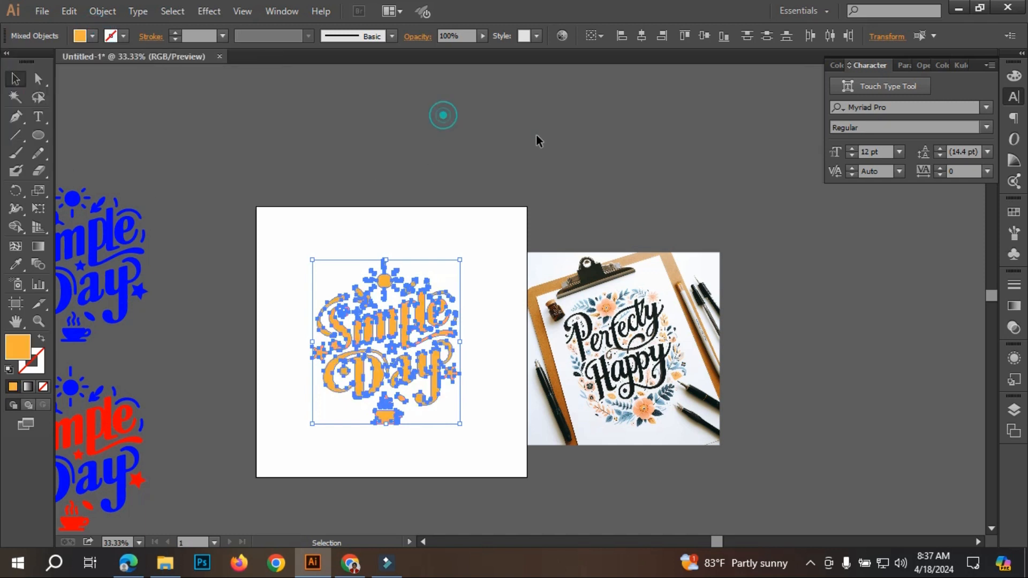
pyautogui.click(537, 137)
pyautogui.click(644, 192)
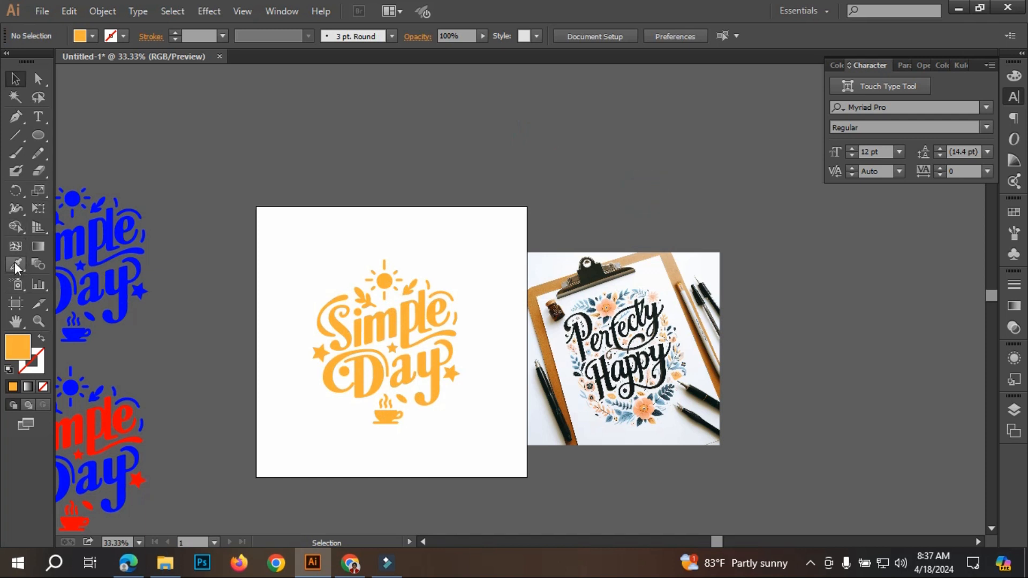
# Step: Draw a rectangle about 1080 by 1090 px covering the artboard and fill it with black
pyautogui.click(33, 137)
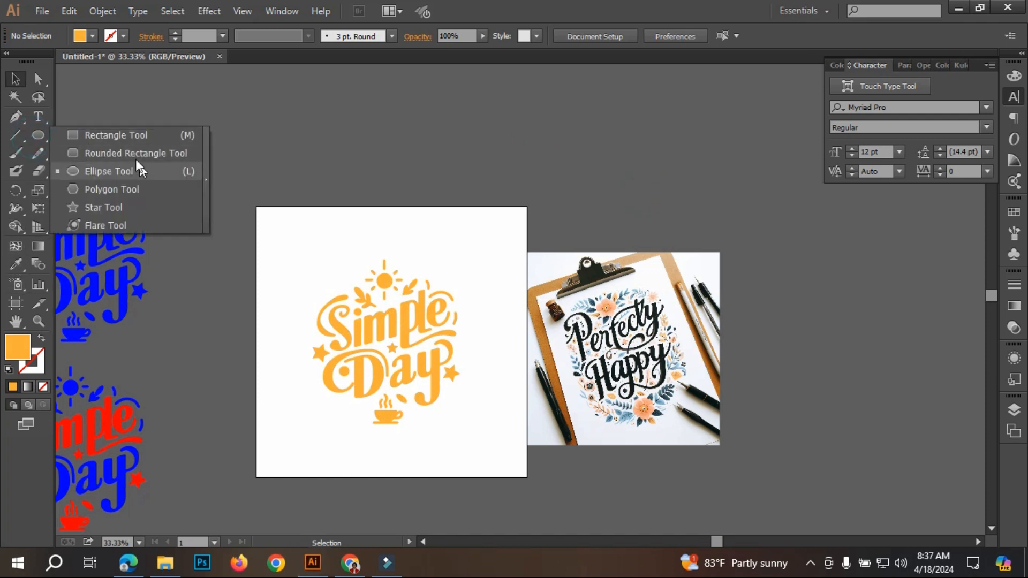
pyautogui.click(131, 140)
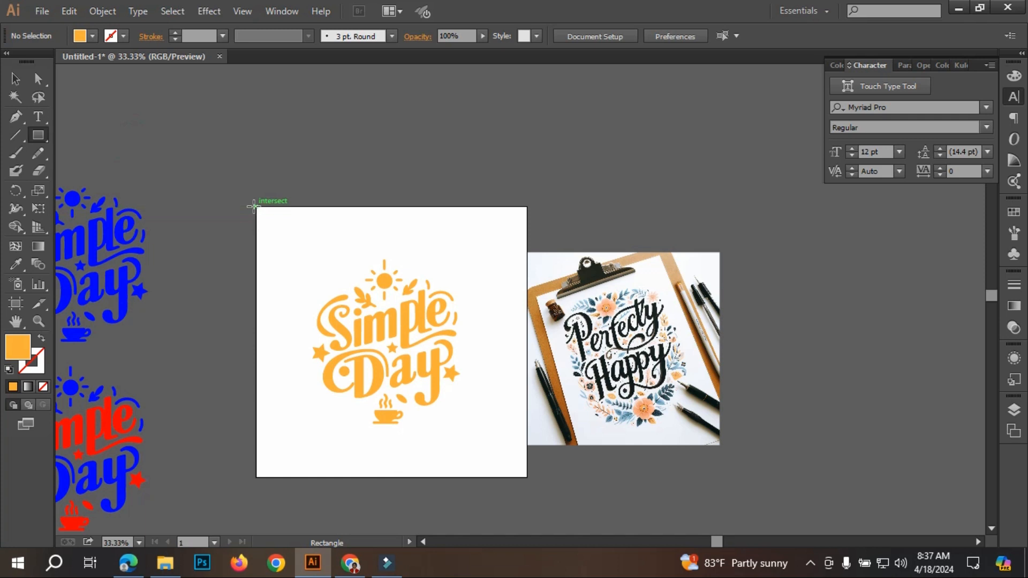
pyautogui.moveTo(256, 207); pyautogui.dragTo(335, 313)
pyautogui.moveTo(391, 373); pyautogui.dragTo(528, 478)
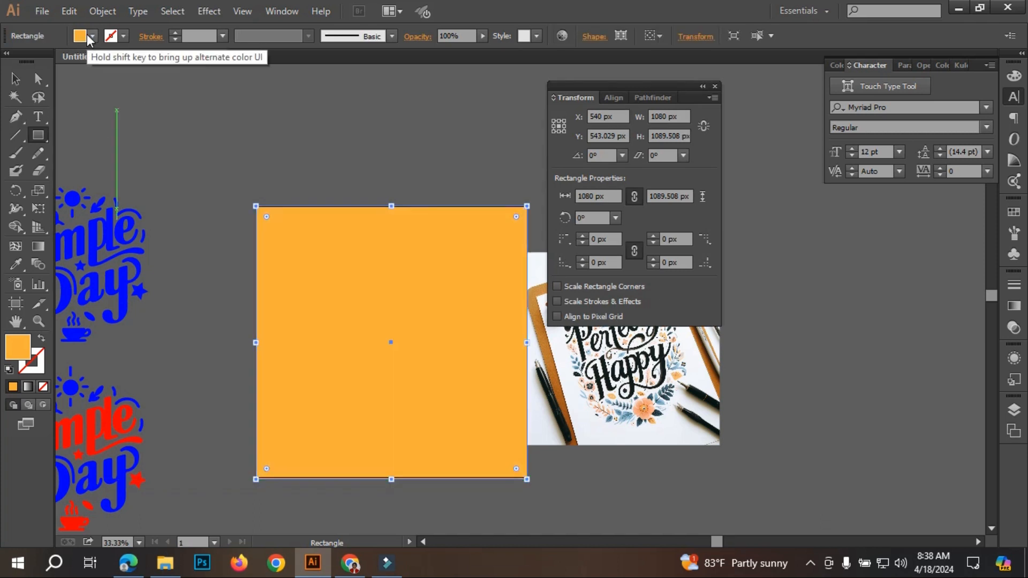
pyautogui.click(91, 36)
pyautogui.click(41, 61)
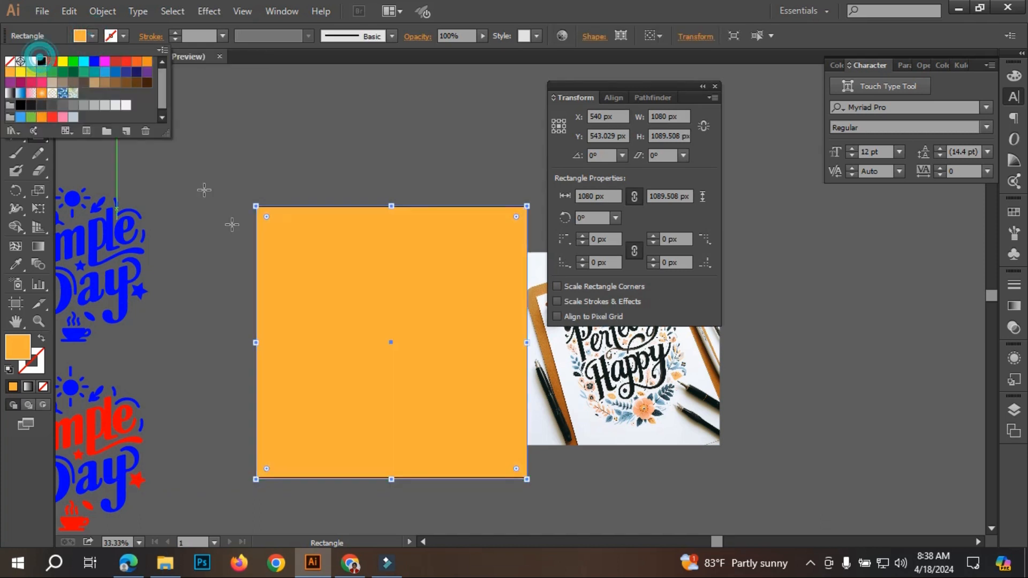
pyautogui.click(297, 289)
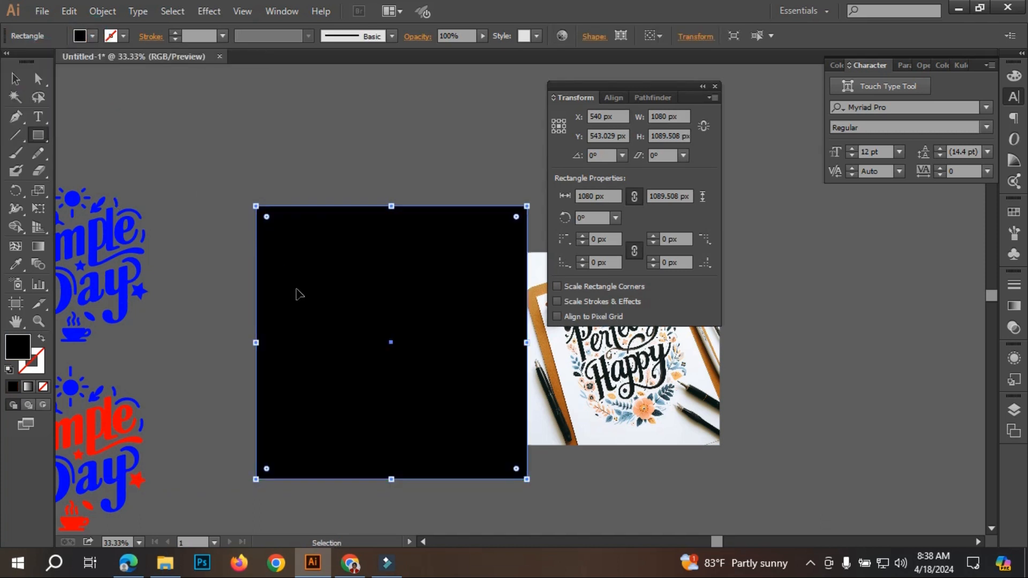
# Step: Send the black rectangle behind the orange Simple Day lettering as its background
pyautogui.click(213, 127)
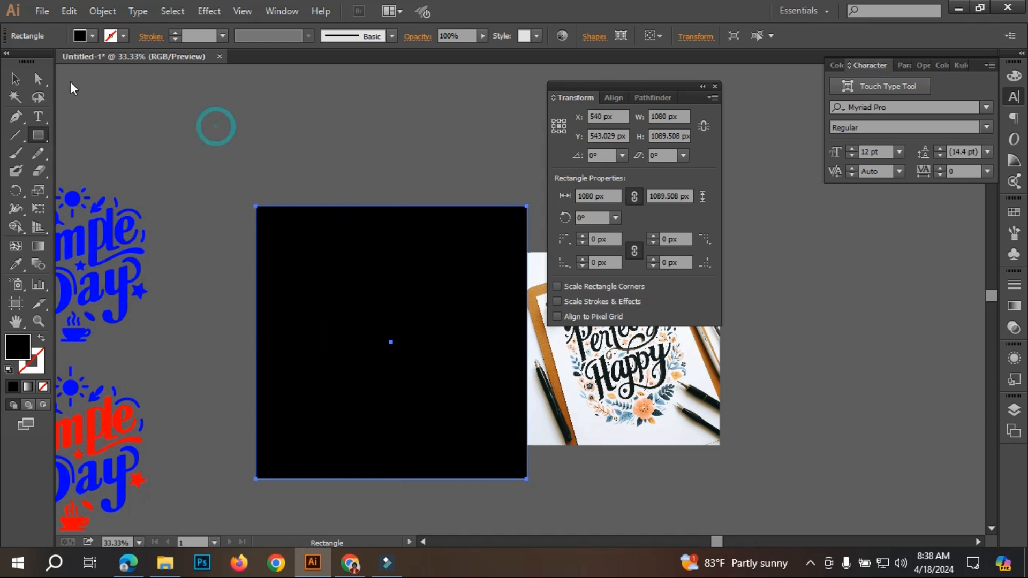
pyautogui.click(547, 307)
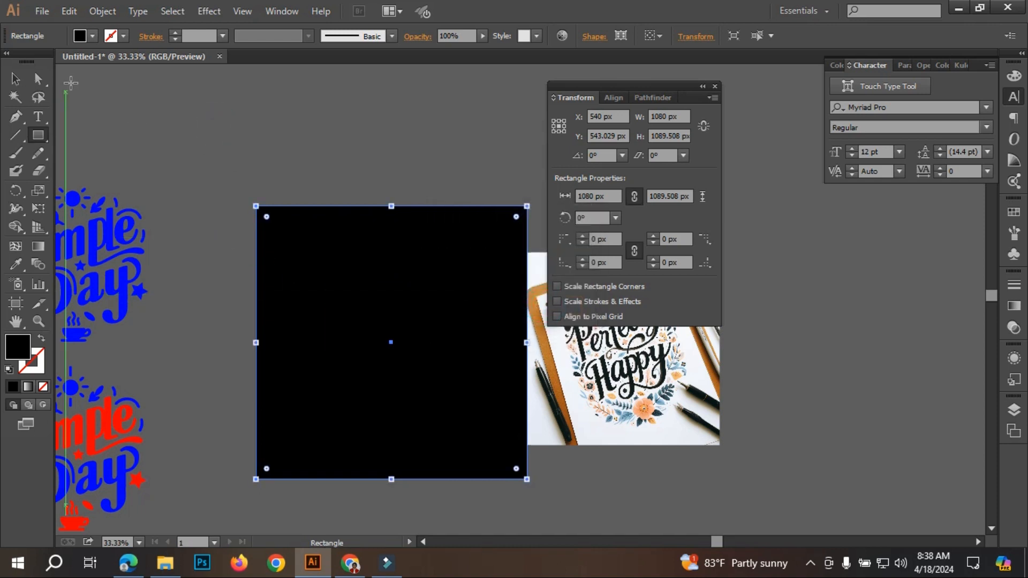
pyautogui.click(19, 80)
pyautogui.rightClick(493, 299)
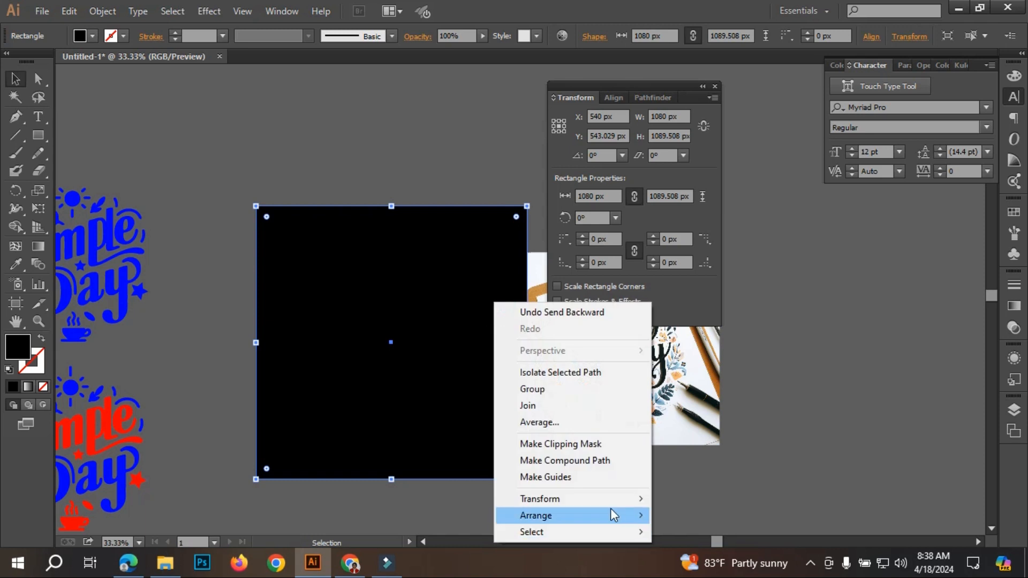
pyautogui.moveTo(612, 506)
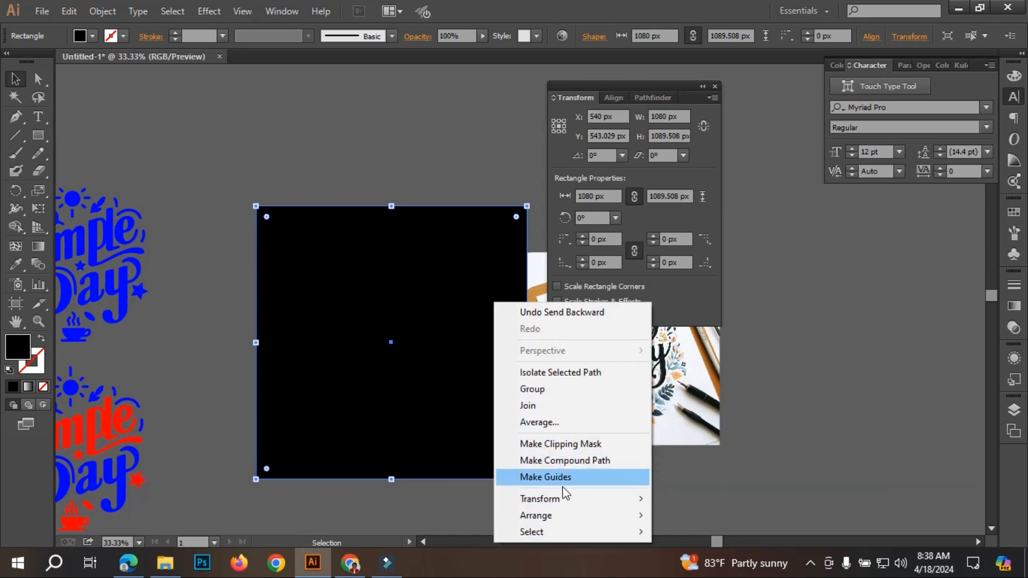
pyautogui.moveTo(586, 517)
pyautogui.click(701, 494)
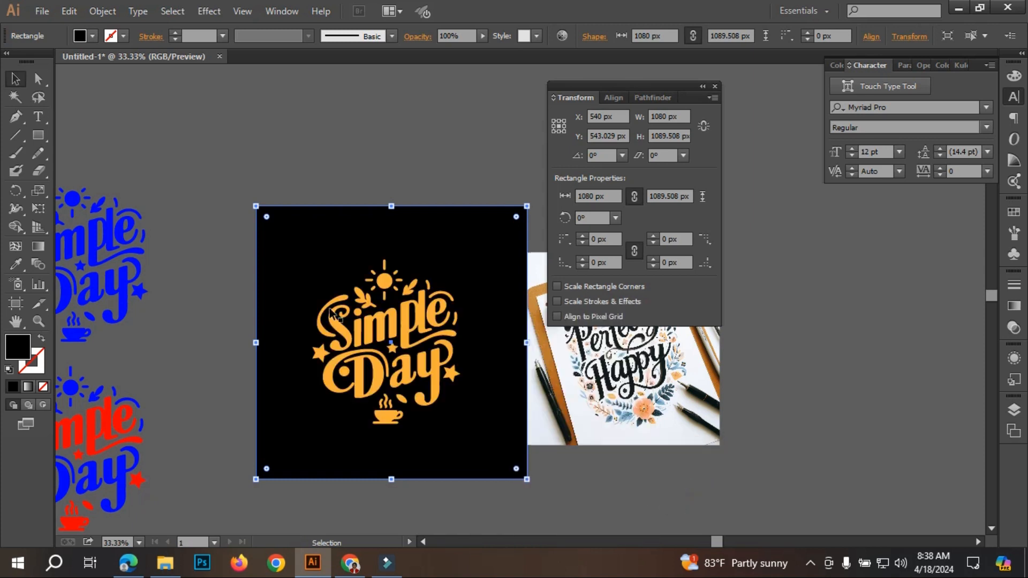
pyautogui.click(402, 119)
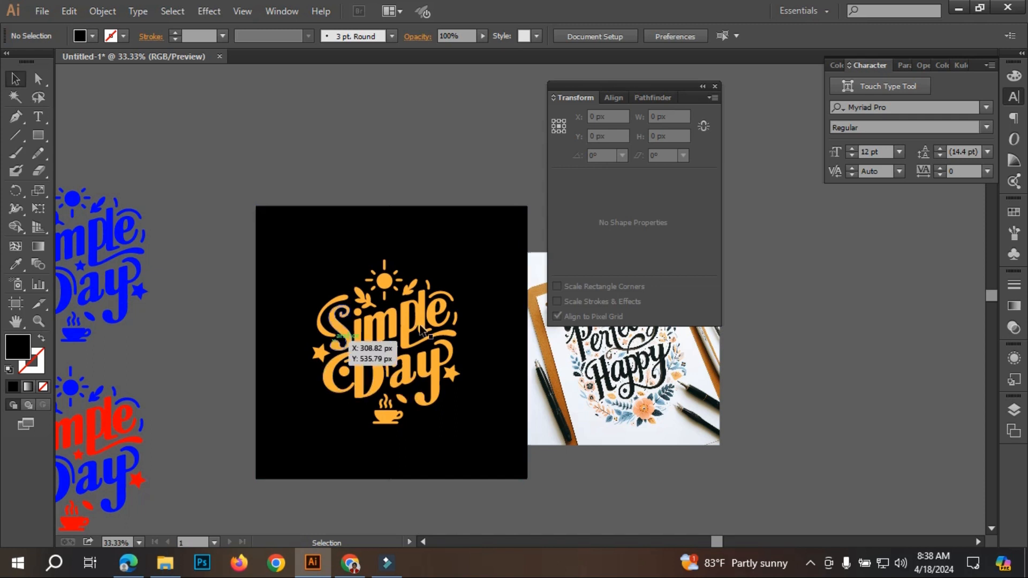
# Step: Move the Perfectly Happy image away from the artboard onto empty canvas and close the floating Transform settings
pyautogui.moveTo(489, 407); pyautogui.dragTo(227, 402)
pyautogui.moveTo(437, 348); pyautogui.dragTo(498, 288)
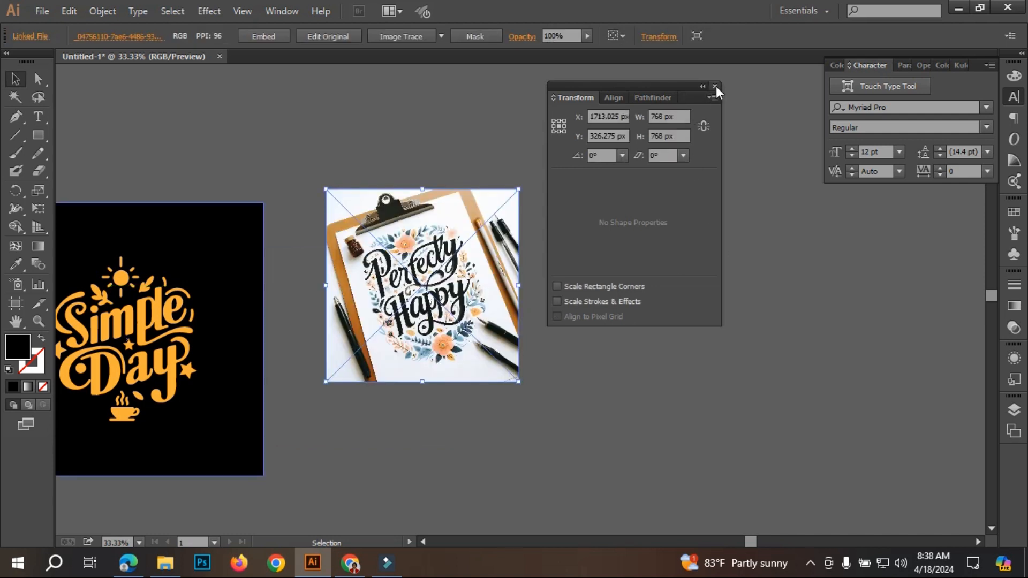
pyautogui.click(715, 86)
pyautogui.click(634, 223)
pyautogui.moveTo(452, 290); pyautogui.dragTo(491, 291)
pyautogui.keyDown('alt'); pyautogui.scroll(2, 482, 299); pyautogui.keyUp('alt')
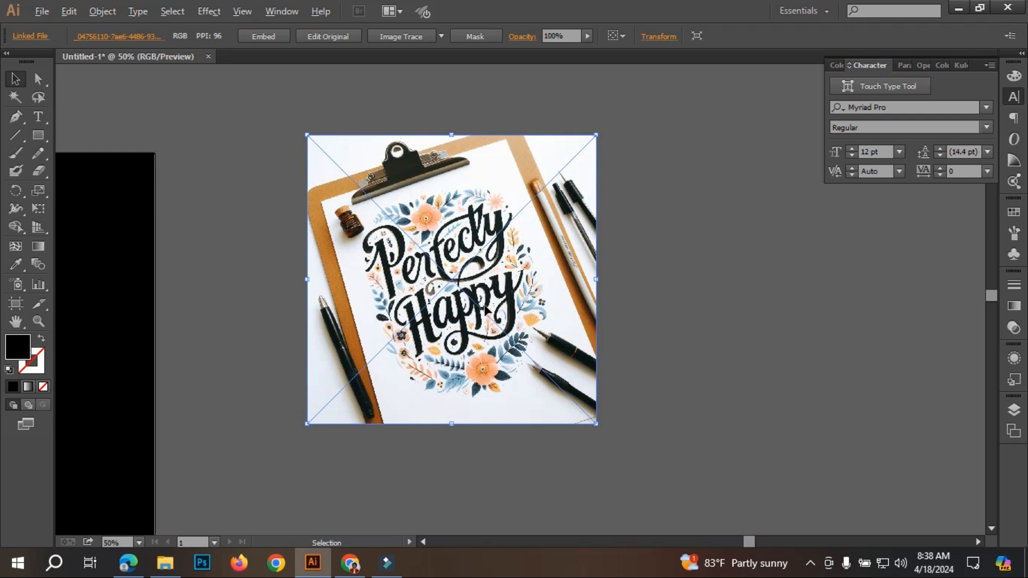
pyautogui.scroll(2, 461, 287)
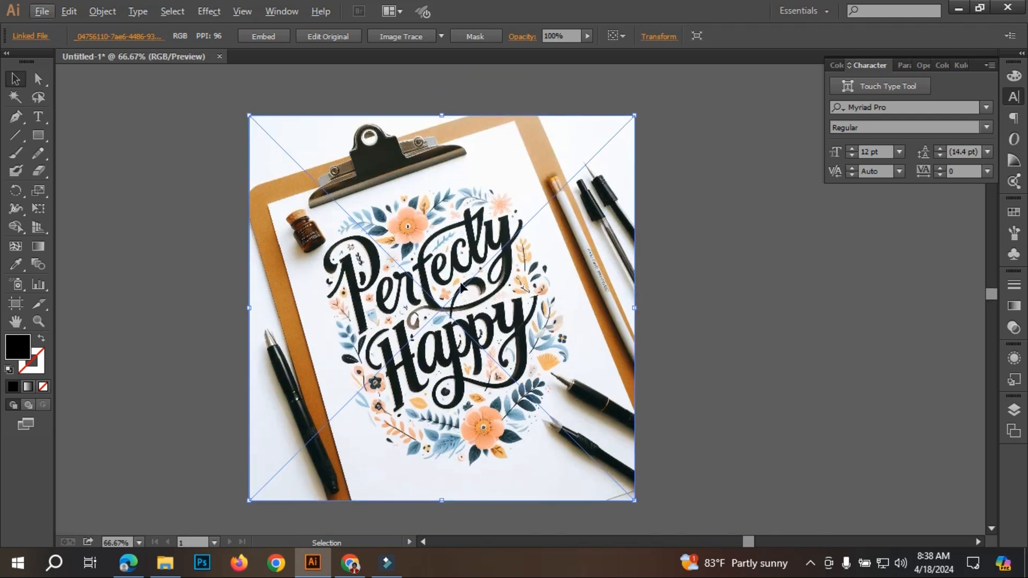
# Step: Image-trace the Perfectly Happy picture with the Silhouettes preset and expand the tracing into paths
pyautogui.click(440, 36)
pyautogui.click(481, 223)
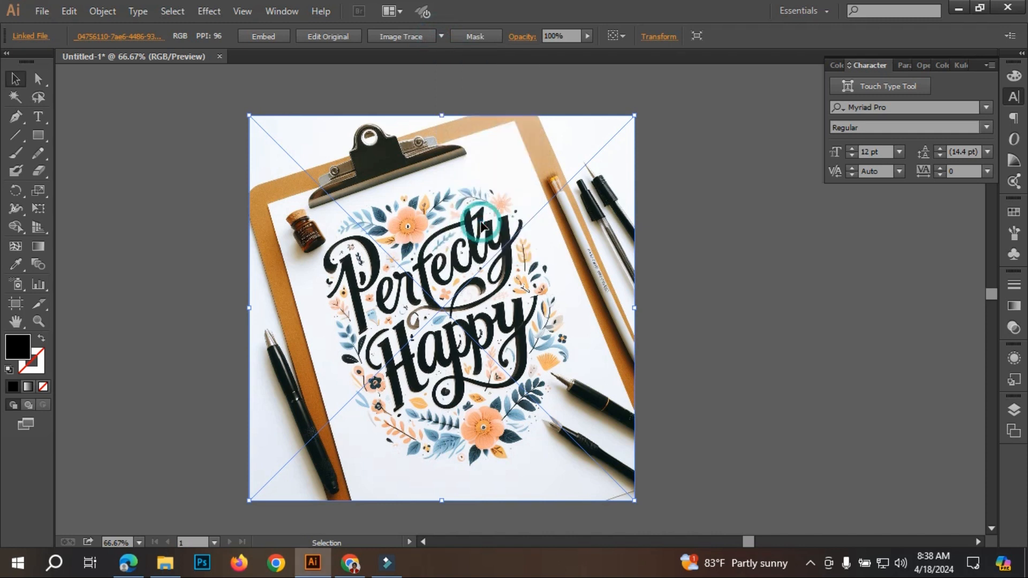
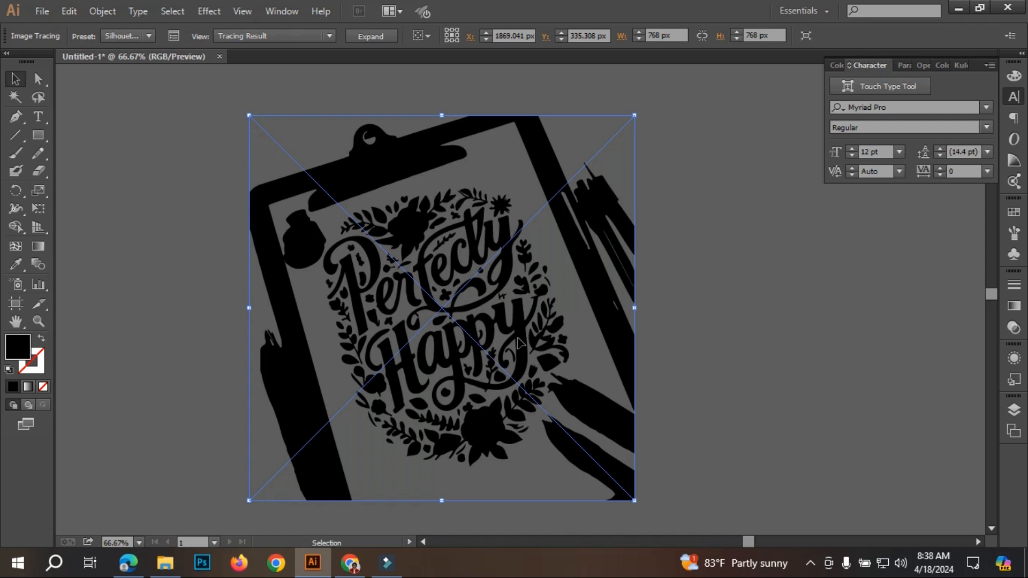
pyautogui.click(376, 37)
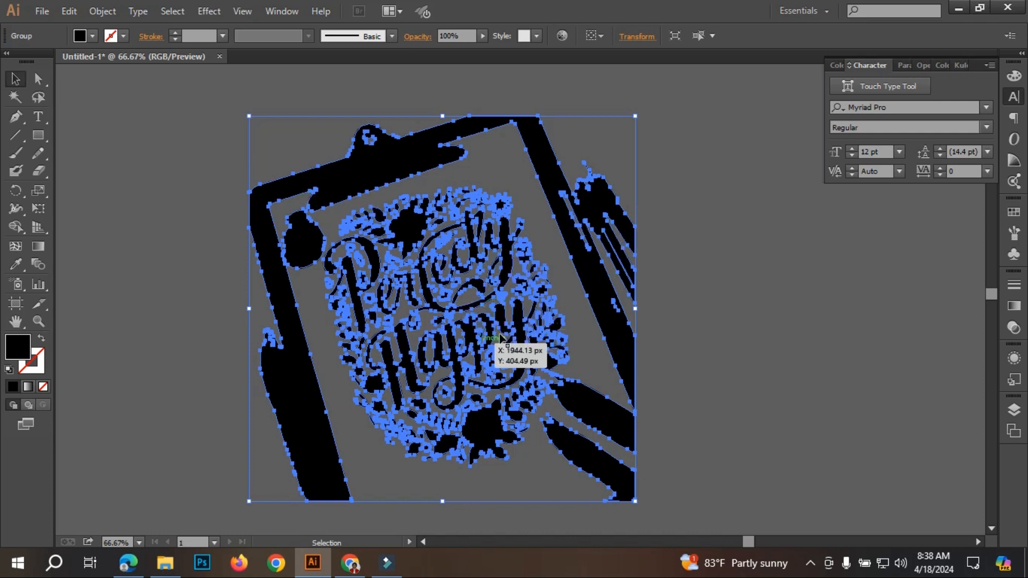
pyautogui.click(811, 270)
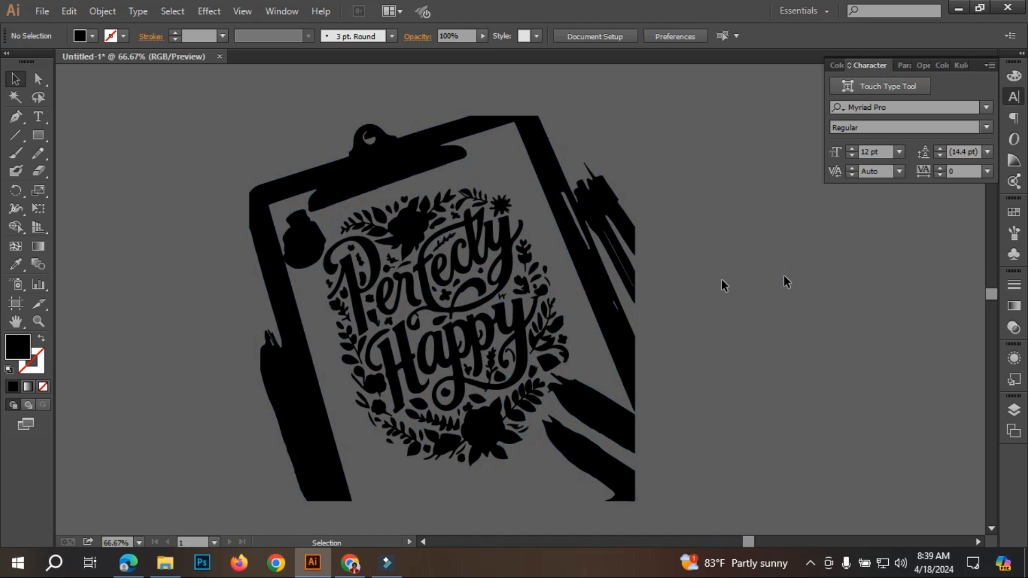
# Step: Ungroup the traced Perfectly Happy artwork and delete the clipboard and pen shapes surrounding the lettering
pyautogui.click(597, 242)
pyautogui.rightClick(597, 245)
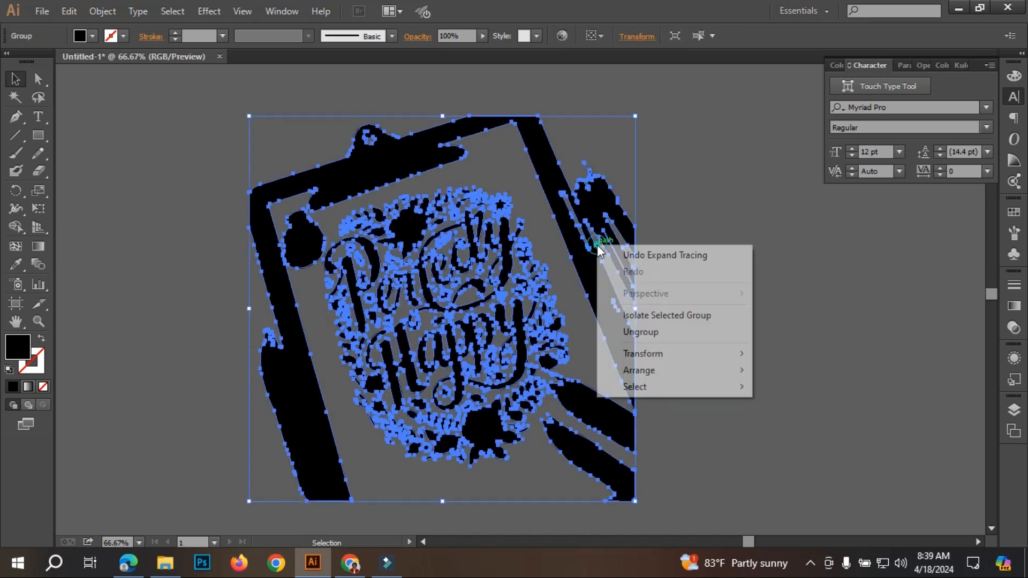
pyautogui.click(677, 332)
pyautogui.click(914, 282)
pyautogui.click(608, 294)
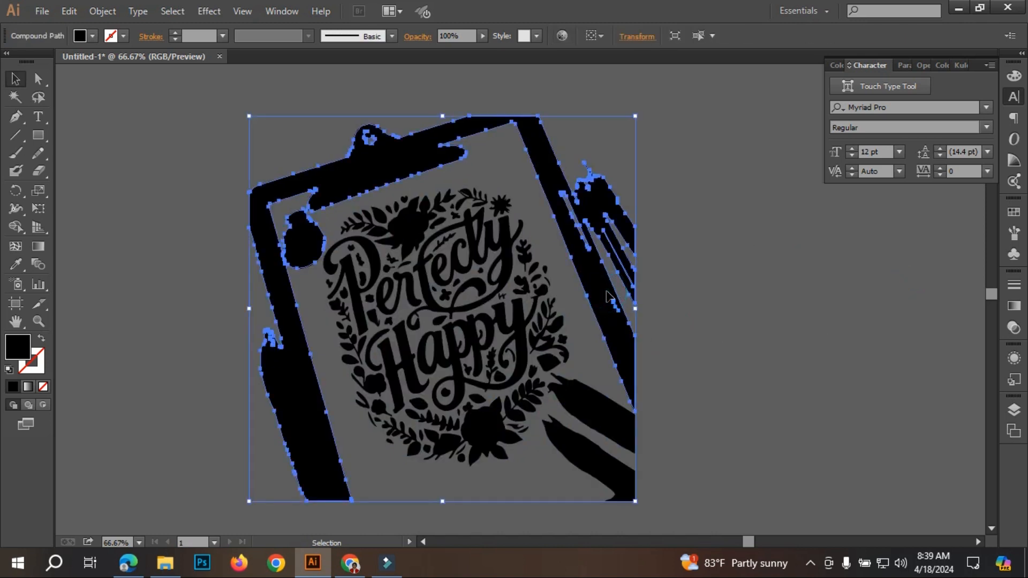
pyautogui.press('Delete')
pyautogui.moveTo(677, 353); pyautogui.dragTo(619, 499)
pyautogui.press('Delete')
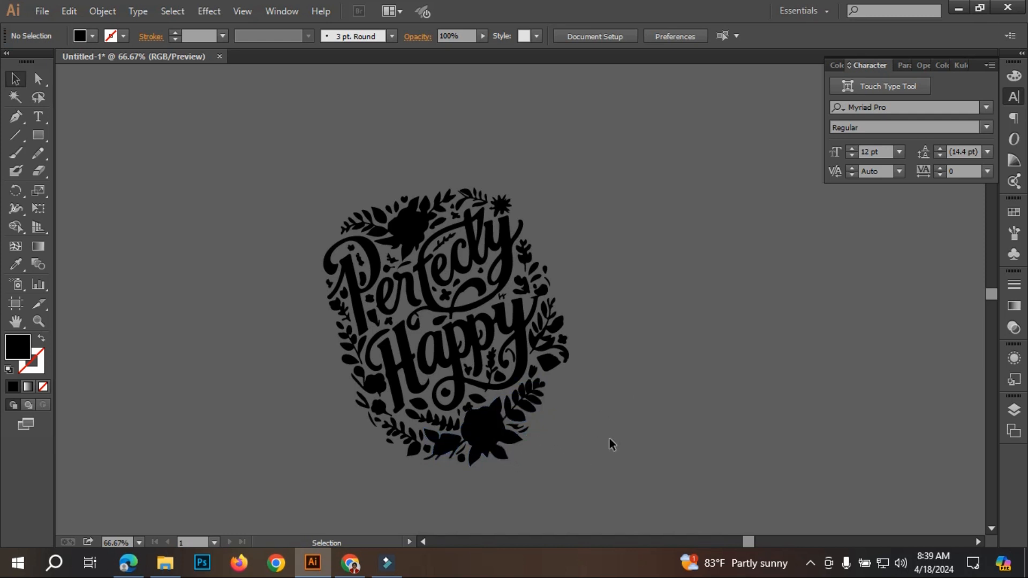
# Step: Delete the flower and leaf sprays below the word "Happy"
pyautogui.moveTo(472, 431); pyautogui.dragTo(375, 442)
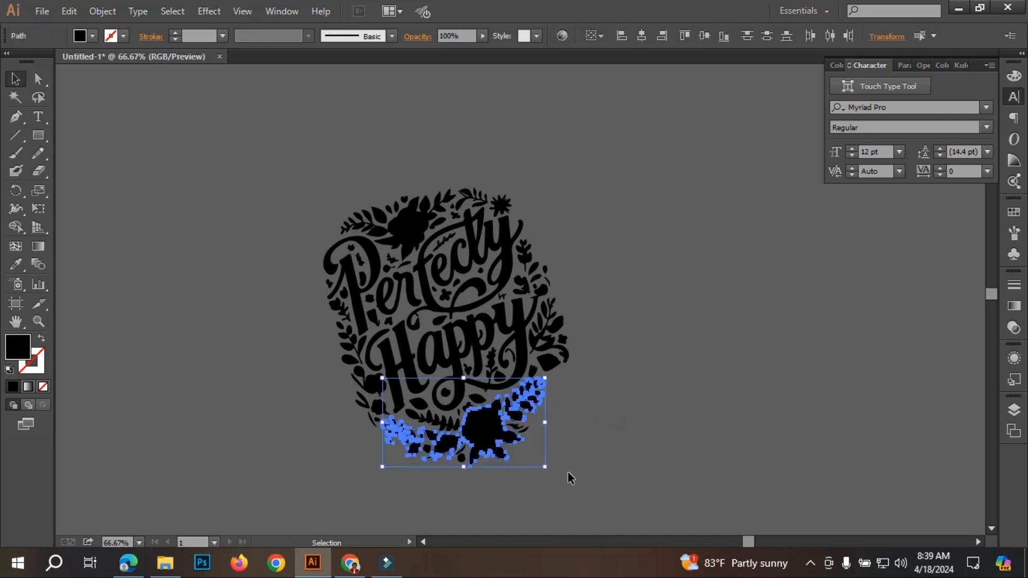
pyautogui.press('Delete')
pyautogui.moveTo(569, 464); pyautogui.dragTo(439, 419)
pyautogui.press('Delete')
# Step: Delete the leaves and large flower above "Perfectly" along with the small star-shaped flower beside them
pyautogui.moveTo(377, 144); pyautogui.dragTo(456, 217)
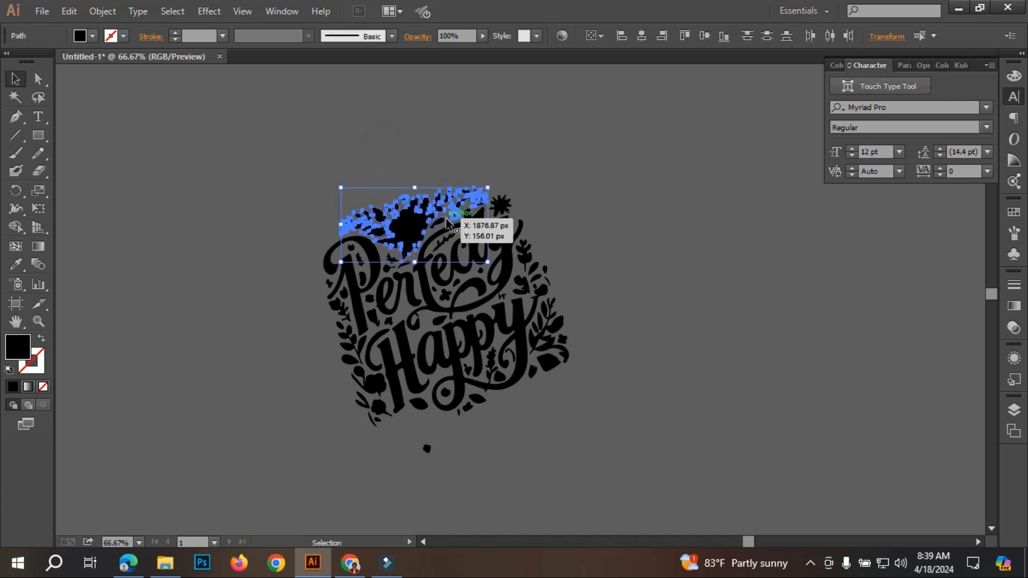
pyautogui.press('Delete')
pyautogui.click(500, 204)
pyautogui.press('Delete')
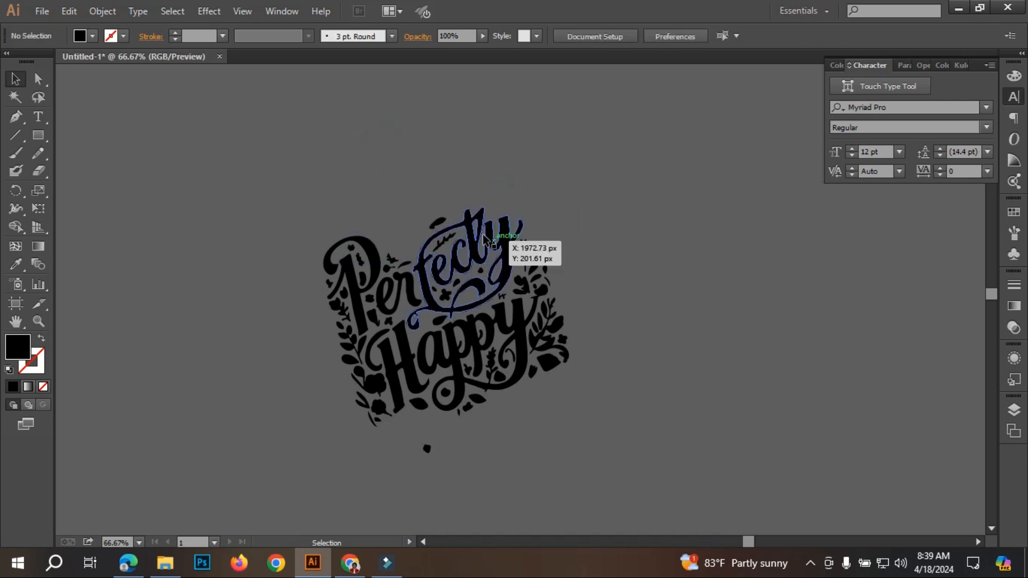
# Step: Delete the leaf above "Perfectly", the small flower inside its swash and the leaf sprays beside the "P" and "H"
pyautogui.click(437, 223)
pyautogui.press('Delete')
pyautogui.click(445, 294)
pyautogui.press('Delete')
pyautogui.moveTo(308, 306); pyautogui.dragTo(392, 431)
pyautogui.press('Delete')
pyautogui.press('Delete')
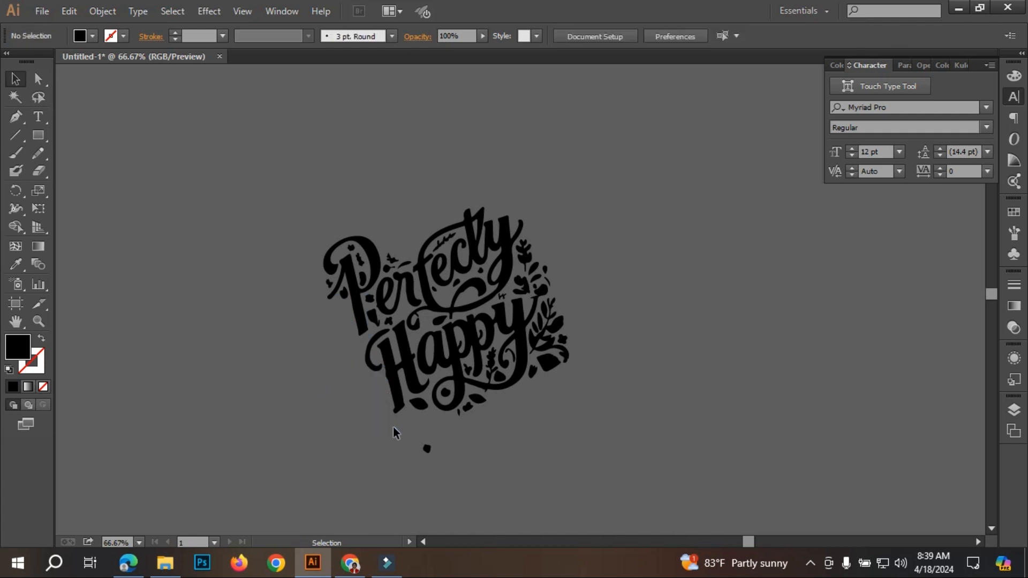
# Step: Delete the leaf sprays and small leaves beside the ends of "Perfectly" and "Happy"
pyautogui.moveTo(672, 379); pyautogui.dragTo(551, 307)
pyautogui.press('Delete')
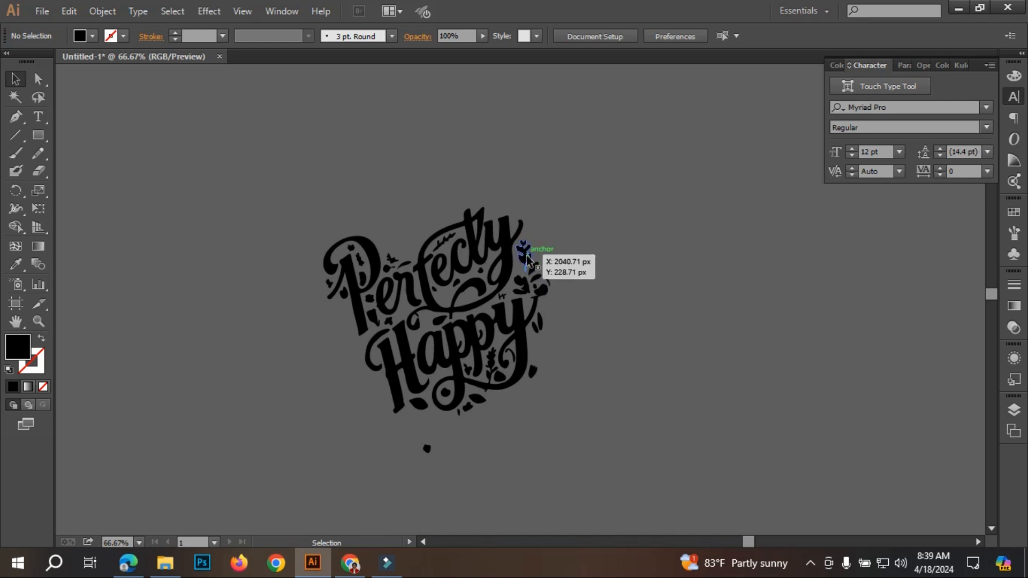
pyautogui.click(525, 286)
pyautogui.press('Delete')
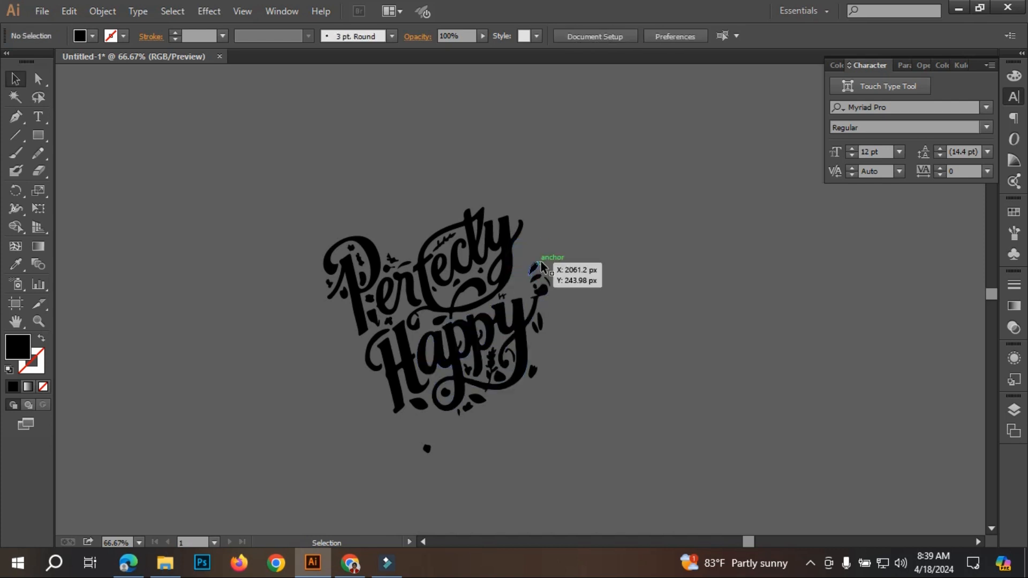
pyautogui.moveTo(525, 264); pyautogui.dragTo(557, 278)
pyautogui.press('Delete')
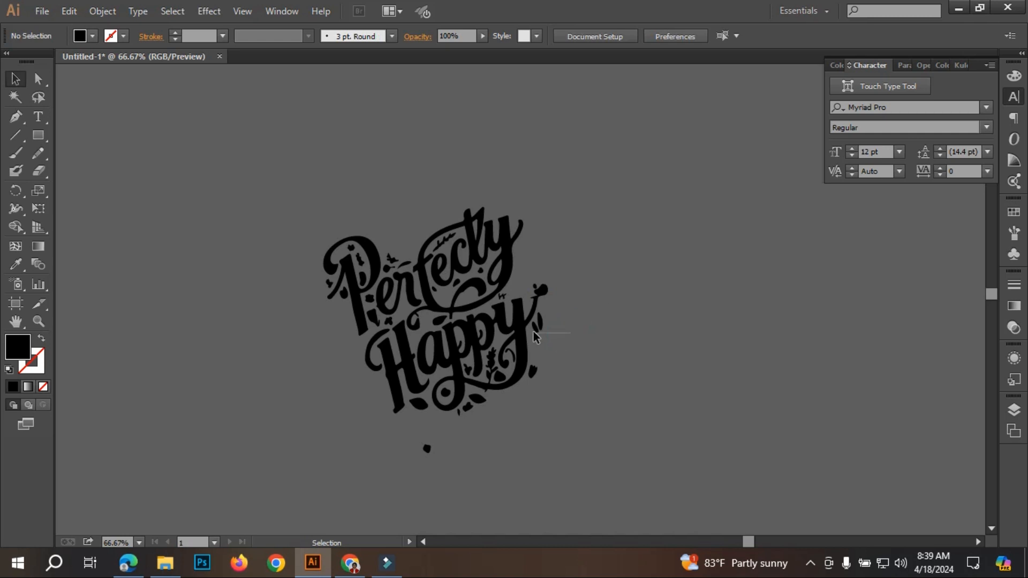
# Step: Delete the remaining small leaves around the underside of "Happy" and the stray dot below the lettering
pyautogui.moveTo(533, 332); pyautogui.dragTo(511, 431)
pyautogui.press('Delete')
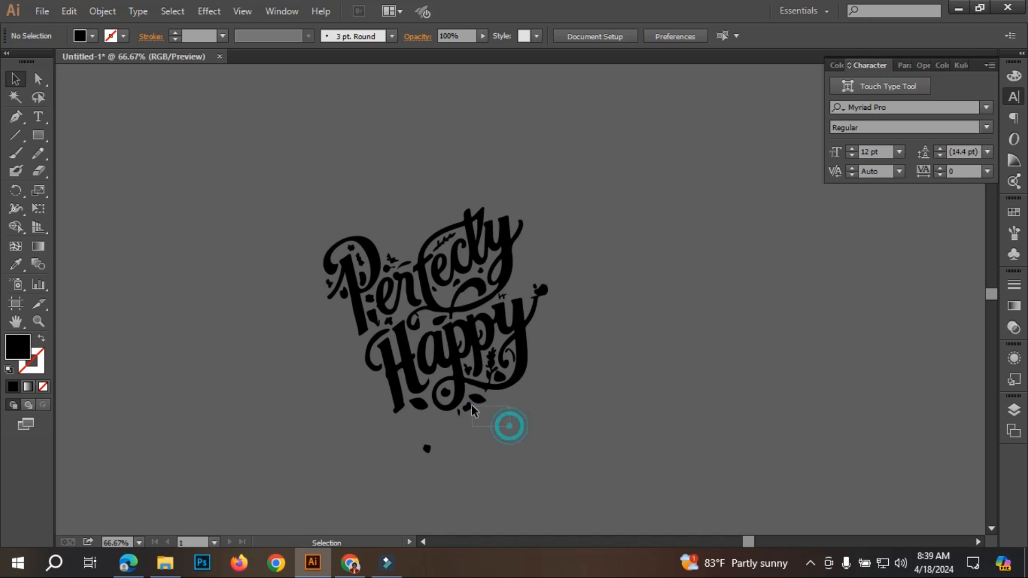
pyautogui.click(471, 408)
pyautogui.press('Delete')
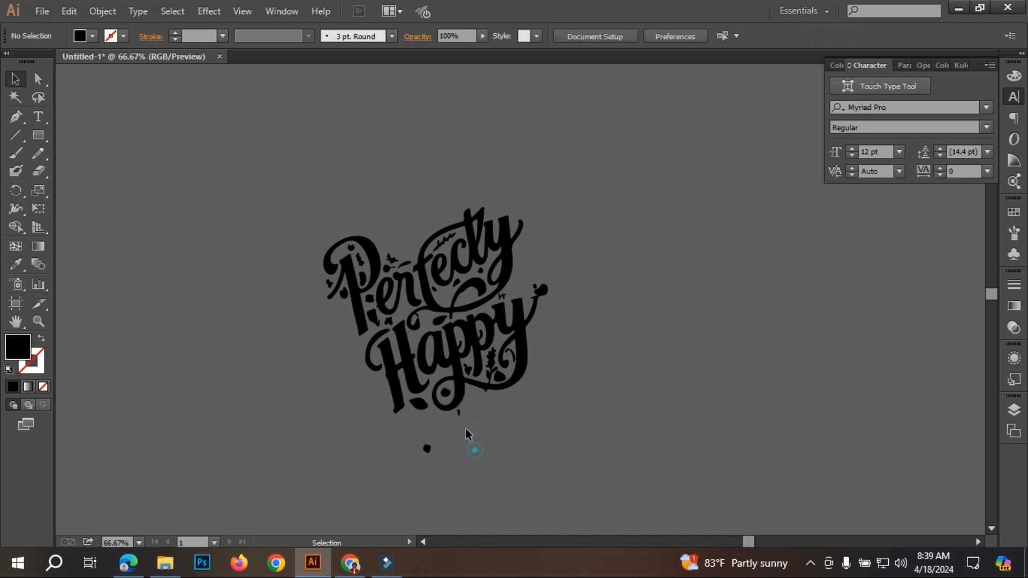
pyautogui.click(458, 412)
pyautogui.press('Delete')
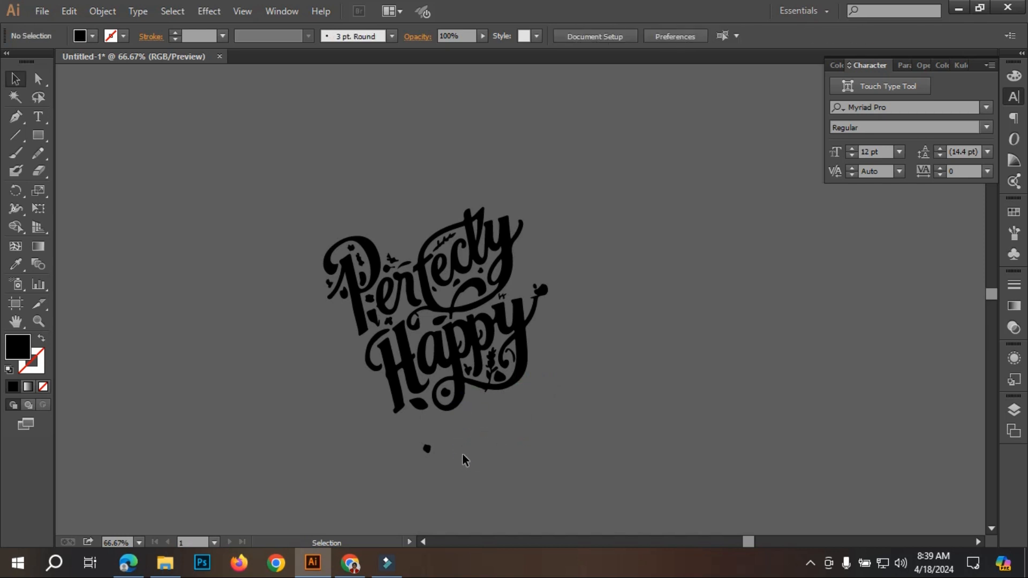
pyautogui.click(426, 448)
pyautogui.press('Delete')
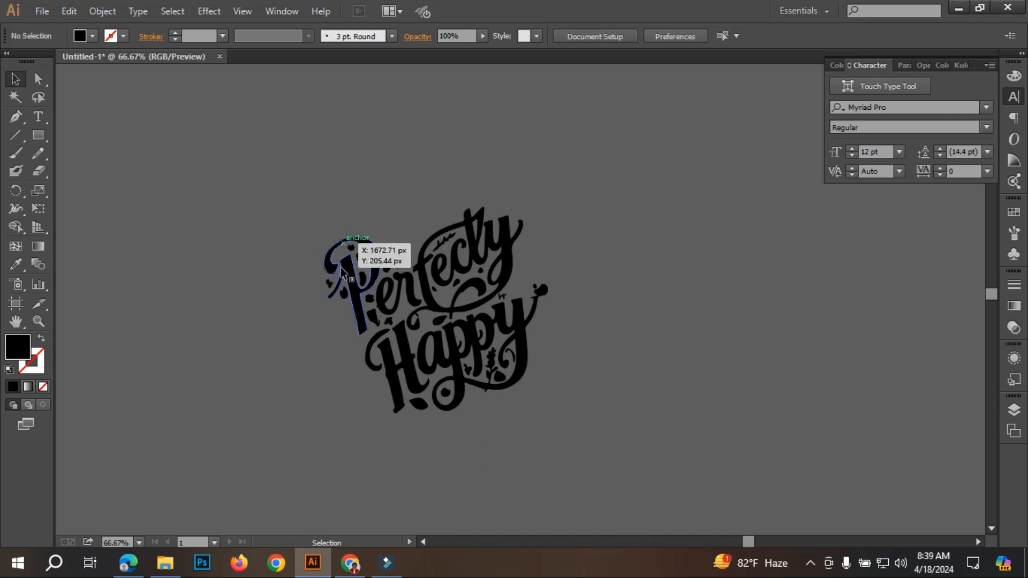
pyautogui.click(420, 406)
pyautogui.press('Delete')
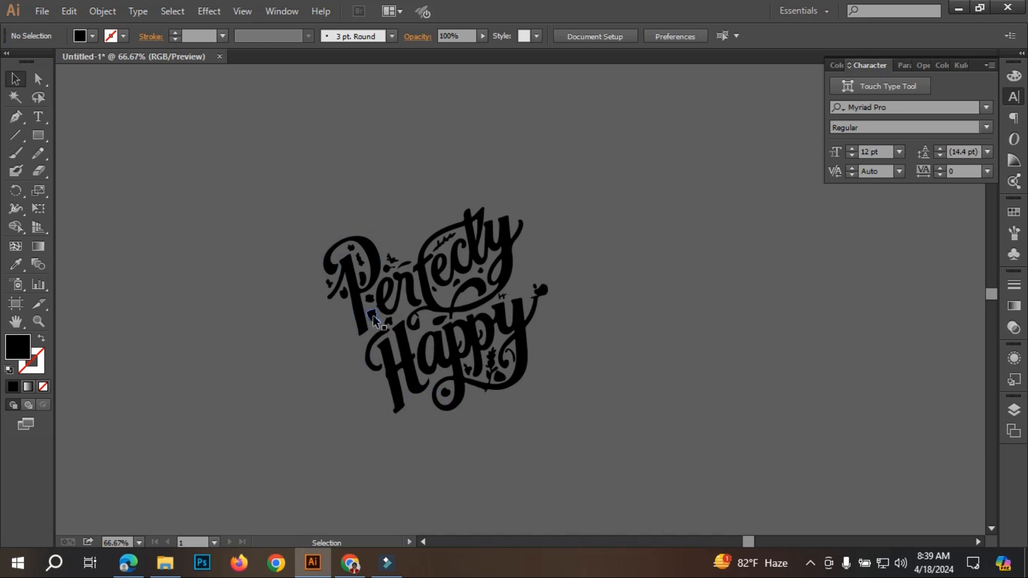
# Step: Delete the small leaf fragments around the stem of the "P" and above and below the letters "er"
pyautogui.click(372, 316)
pyautogui.press('Delete')
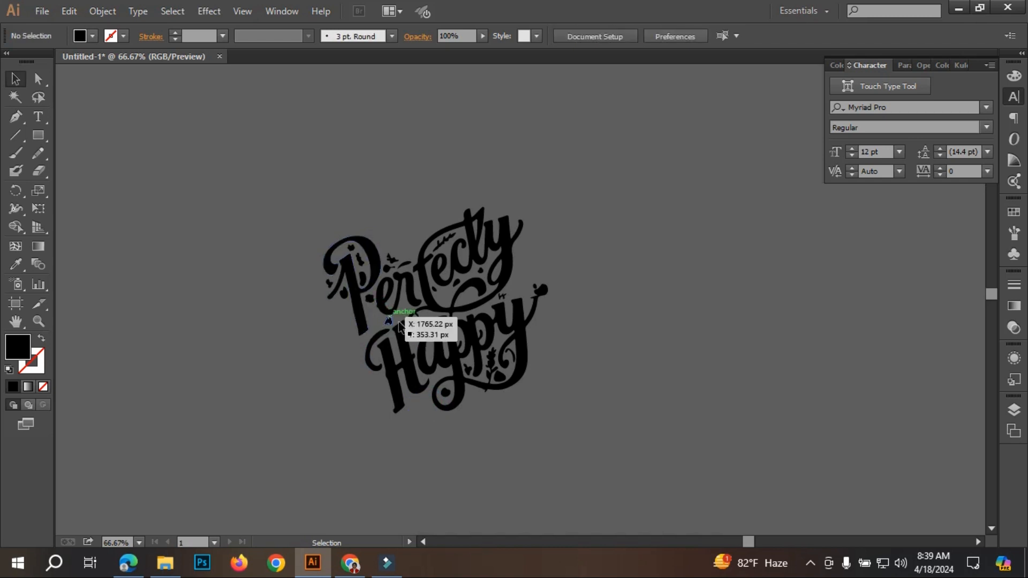
pyautogui.click(387, 321)
pyautogui.press('Delete')
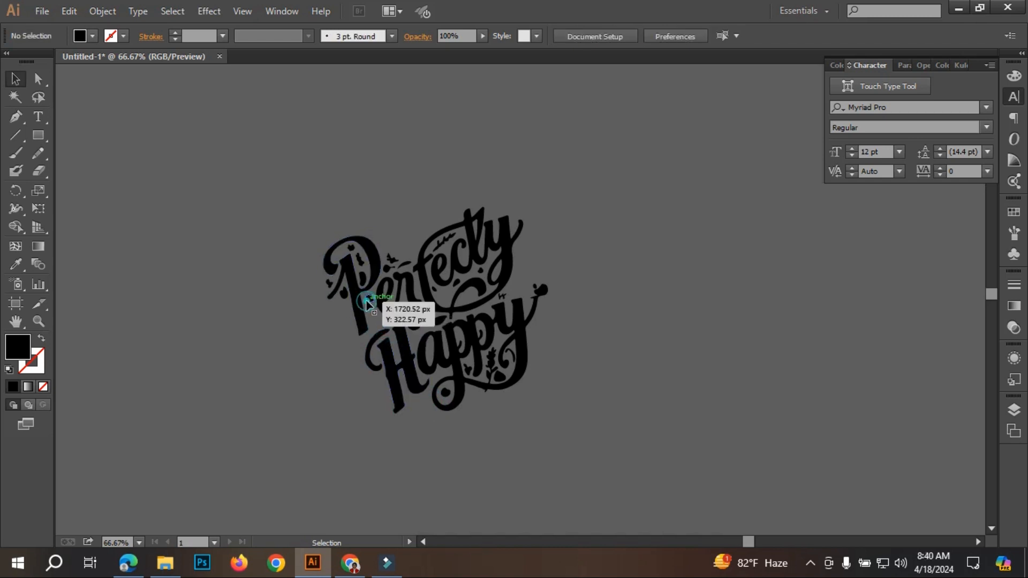
pyautogui.click(367, 304)
pyautogui.press('Delete')
pyautogui.click(343, 294)
pyautogui.press('Delete')
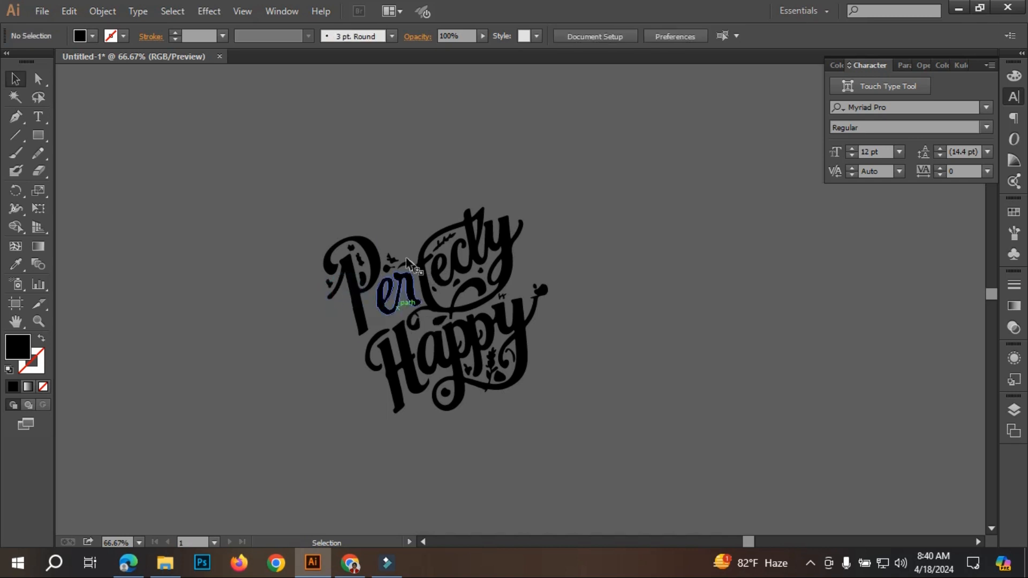
pyautogui.moveTo(388, 241); pyautogui.dragTo(409, 273)
pyautogui.press('Delete')
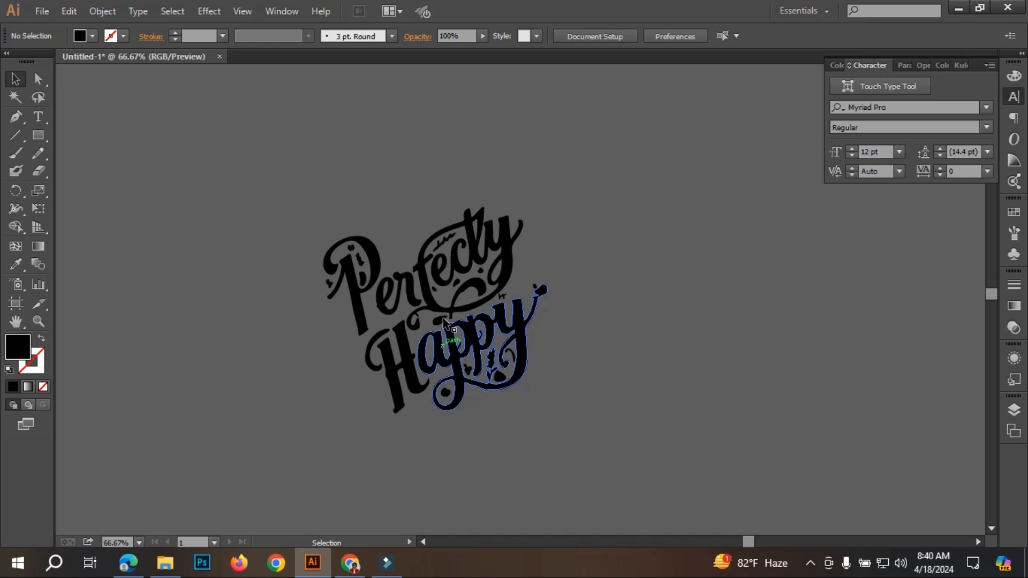
# Step: Delete the small leaf and star-shaped pieces between "Perfectly" and "Happy"
pyautogui.click(434, 317)
pyautogui.press('Delete')
pyautogui.click(503, 297)
pyautogui.press('Delete')
pyautogui.moveTo(532, 287); pyautogui.dragTo(530, 313)
pyautogui.press('Delete')
pyautogui.click(569, 380)
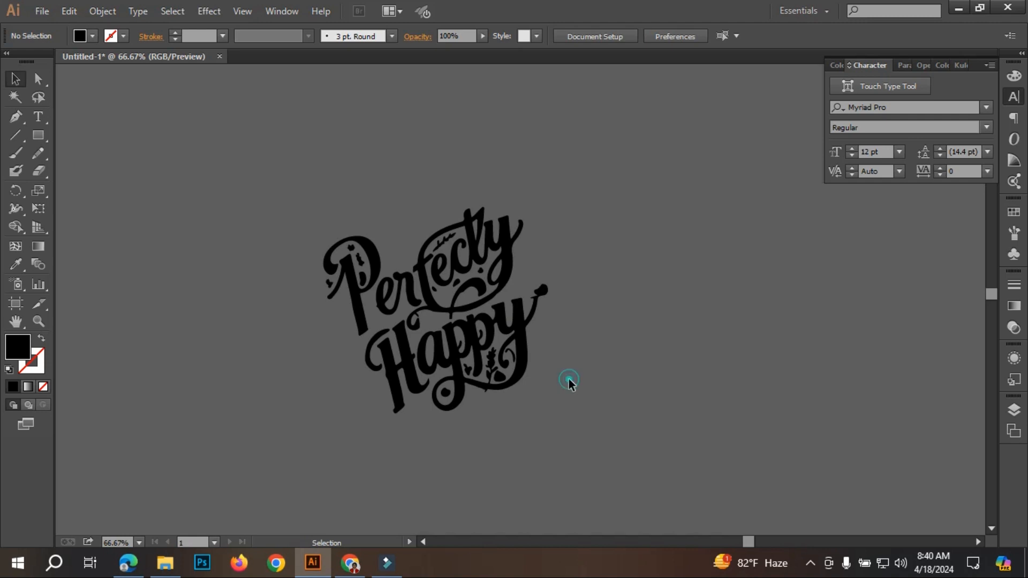
# Step: Delete the loose leaves beside the sprig and inside the loop under "Happy"
pyautogui.click(494, 374)
pyautogui.press('Delete')
pyautogui.click(466, 367)
pyautogui.press('Delete')
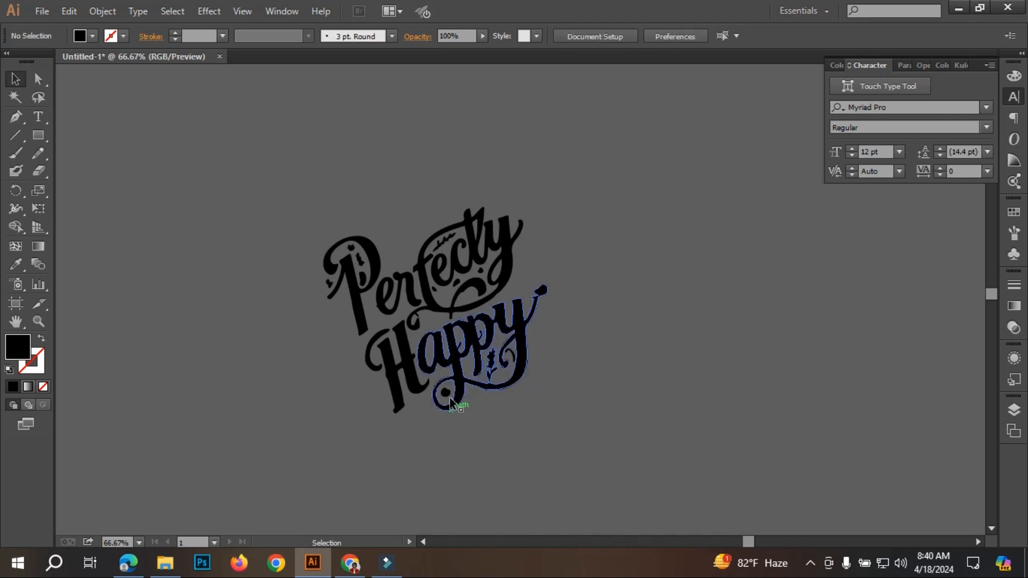
pyautogui.click(450, 405)
pyautogui.press('Delete')
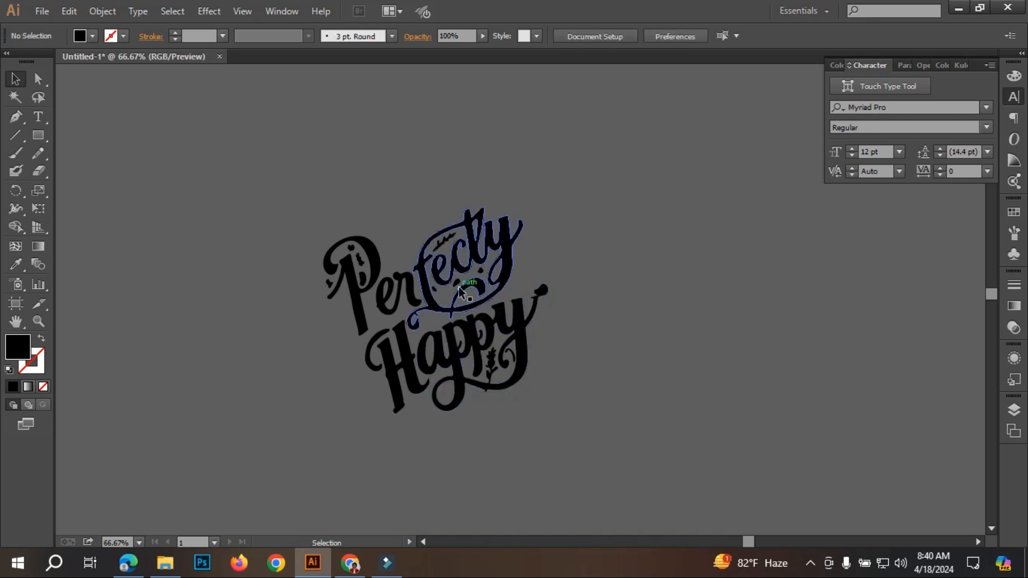
# Step: Delete the dots and the leafy sprig enclosed by the swash around "fectly"
pyautogui.click(479, 270)
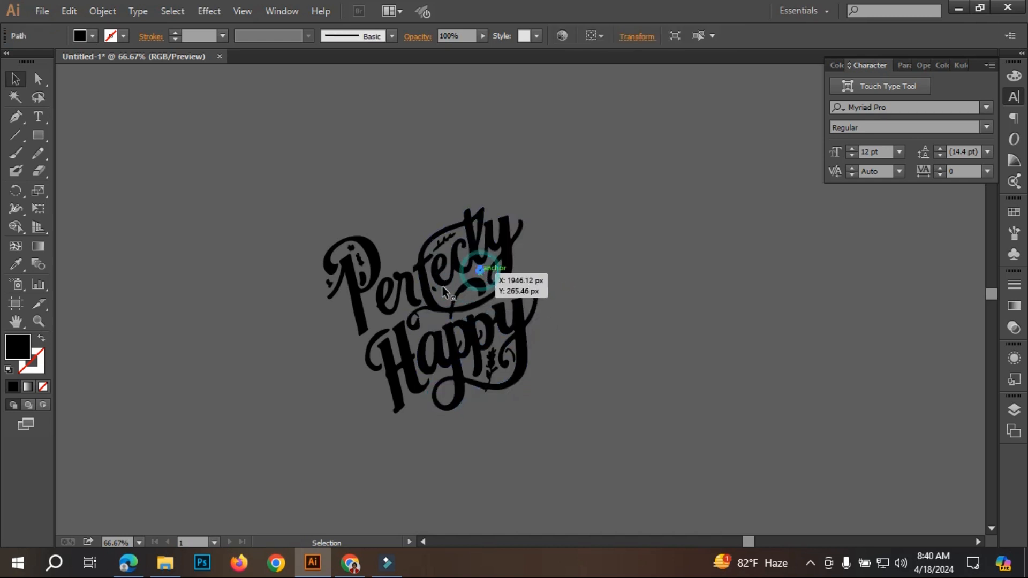
pyautogui.press('Delete')
pyautogui.click(437, 247)
pyautogui.press('Delete')
pyautogui.click(438, 244)
pyautogui.press('Delete')
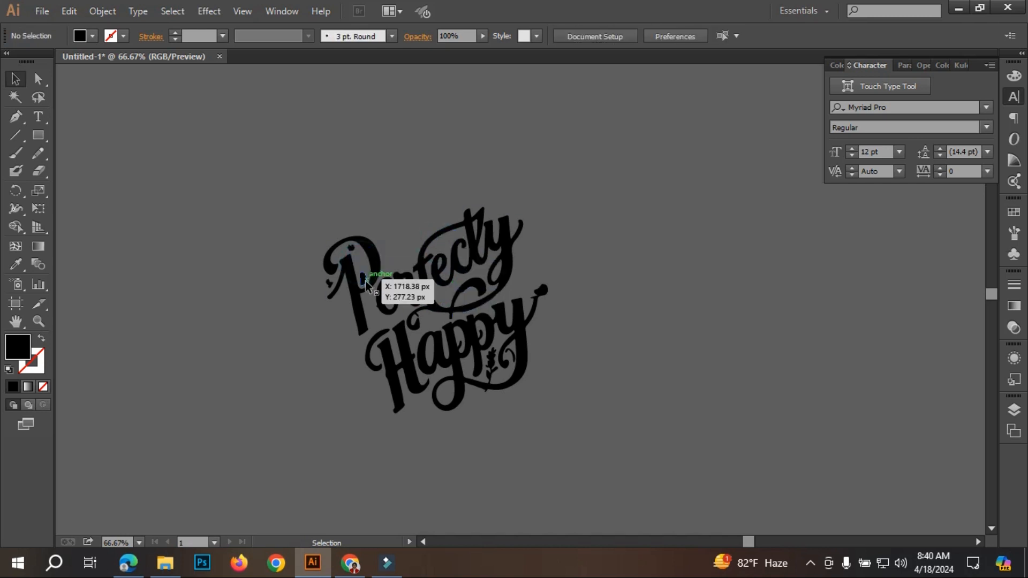
# Step: Delete the leaf fragments inside the bowl and beside the curl of the "P"
pyautogui.click(356, 280)
pyautogui.press('Delete')
pyautogui.click(349, 247)
pyautogui.press('Delete')
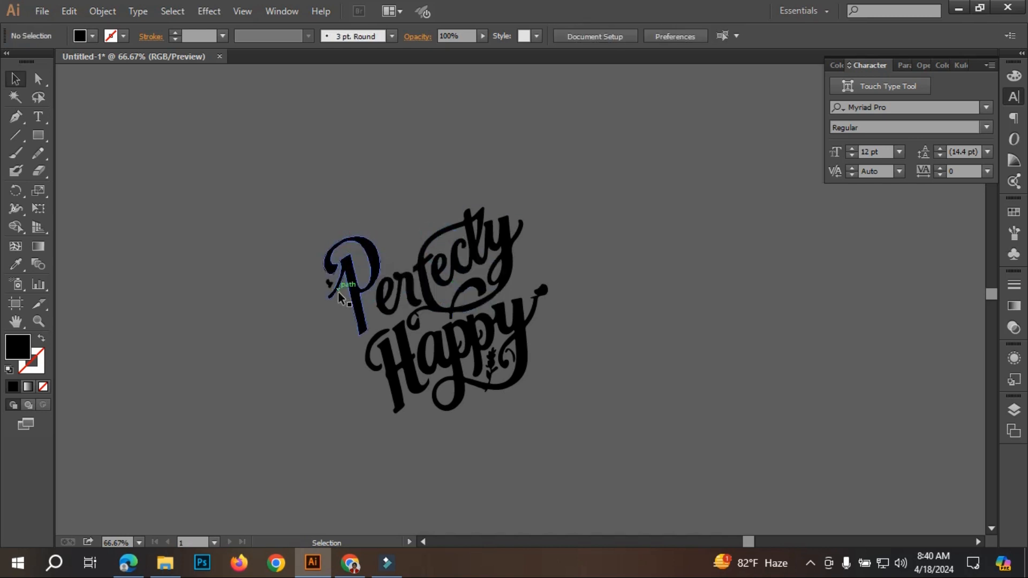
pyautogui.click(330, 281)
pyautogui.click(571, 345)
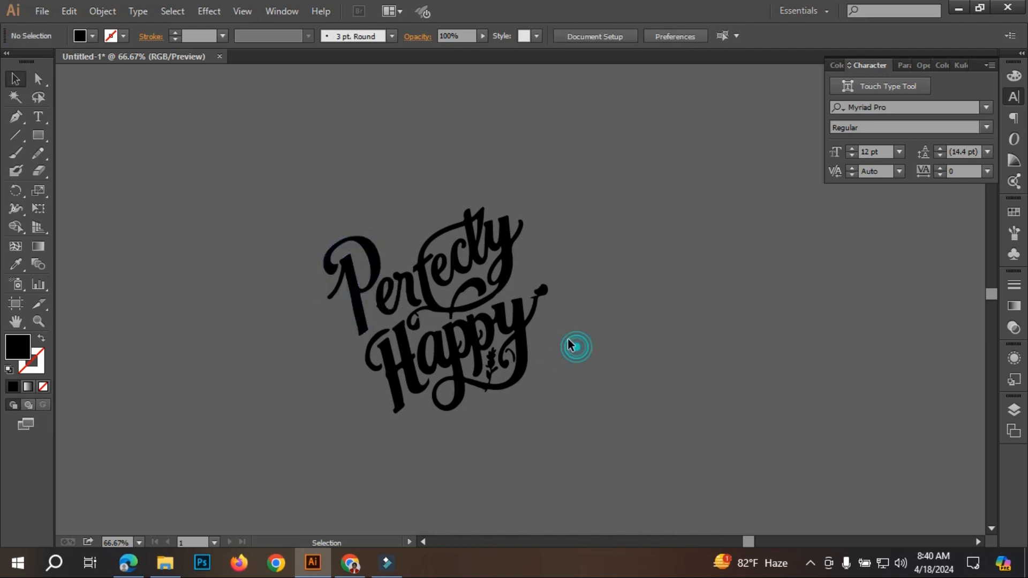
# Step: Try enlarging the whole Perfectly Happy lettering, and undo the scaling
pyautogui.moveTo(245, 186); pyautogui.dragTo(598, 462)
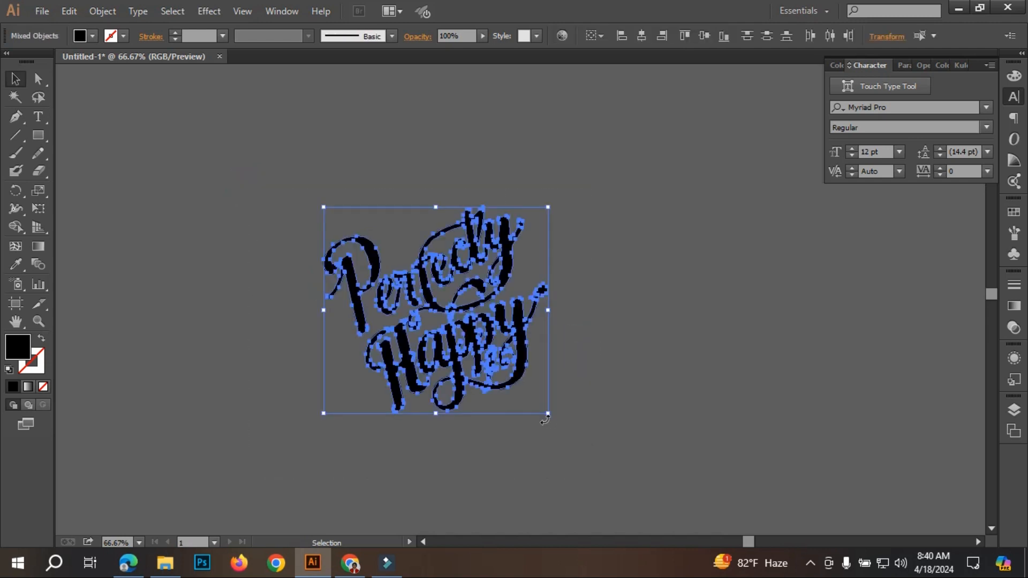
pyautogui.moveTo(550, 413); pyautogui.dragTo(601, 457)
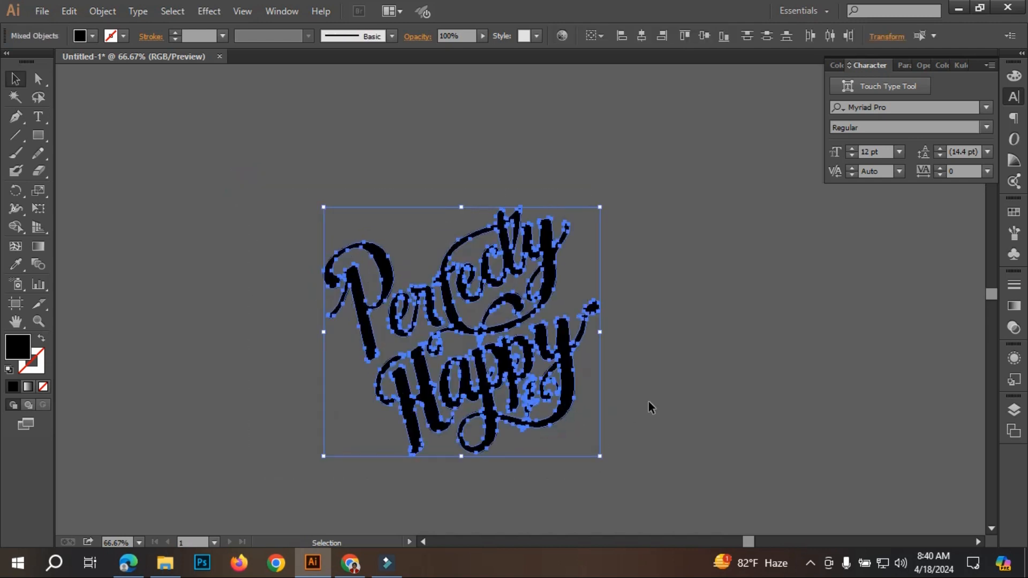
pyautogui.click(693, 364)
pyautogui.hotkey('ctrl', 'z')
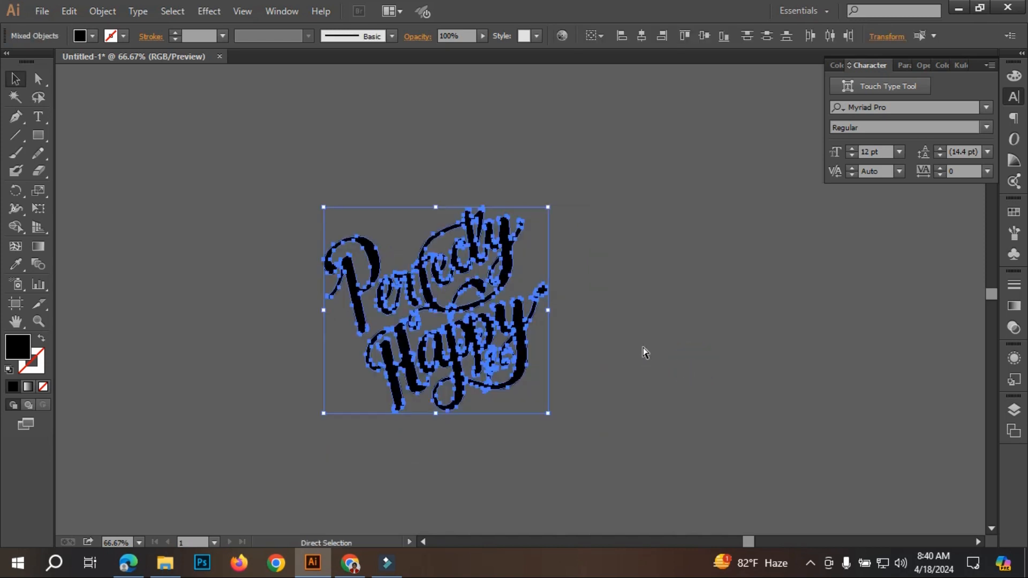
pyautogui.click(637, 347)
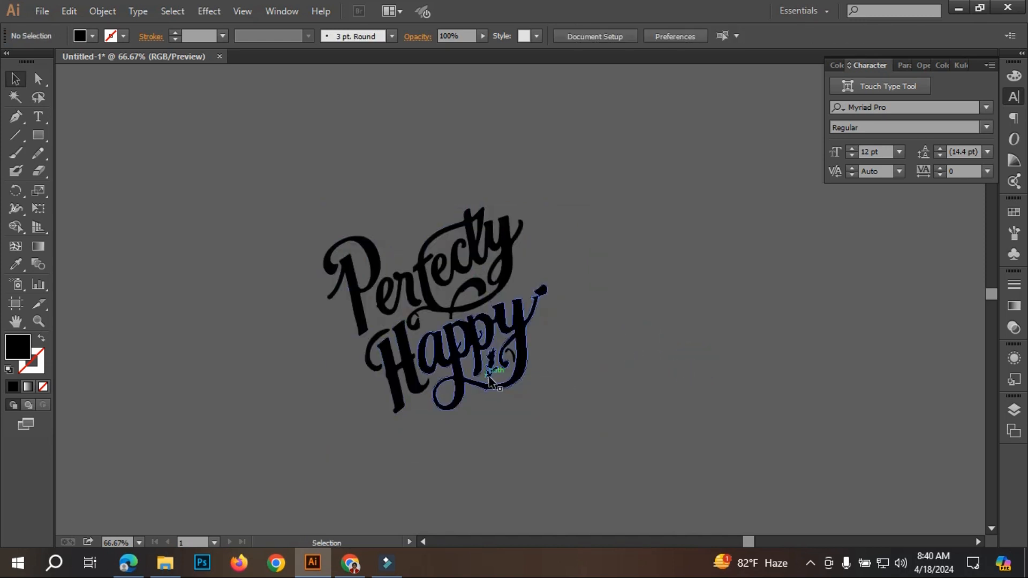
# Step: Redraw the upper edge of the swash under "Happy" with the Pencil tool to cut off the attached leafy sprig
pyautogui.scroll(3, 479, 396)
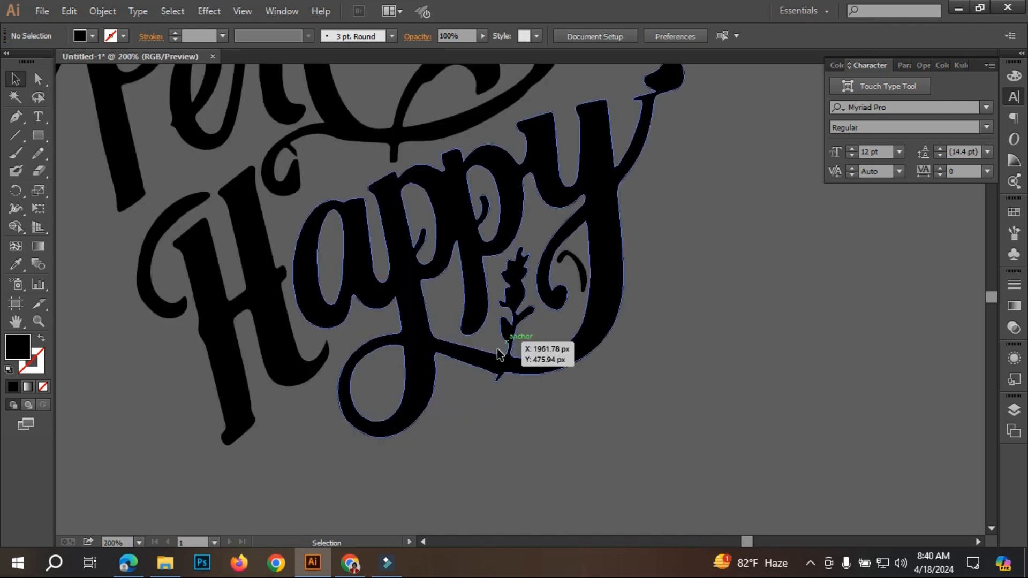
pyautogui.scroll(2, 654, 348)
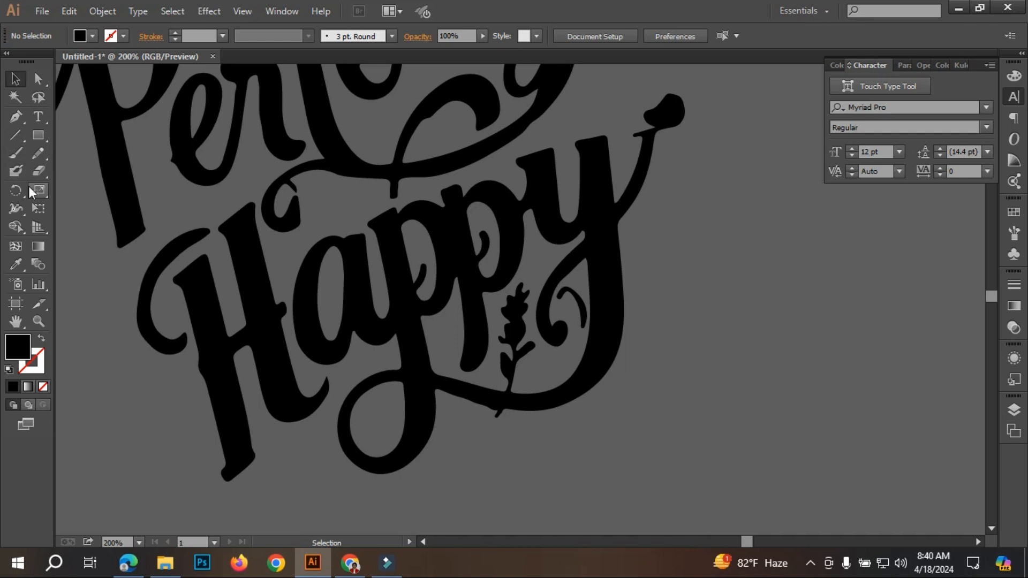
pyautogui.click(36, 155)
pyautogui.keyDown('ctrl'); pyautogui.click(557, 404); pyautogui.keyUp('ctrl')
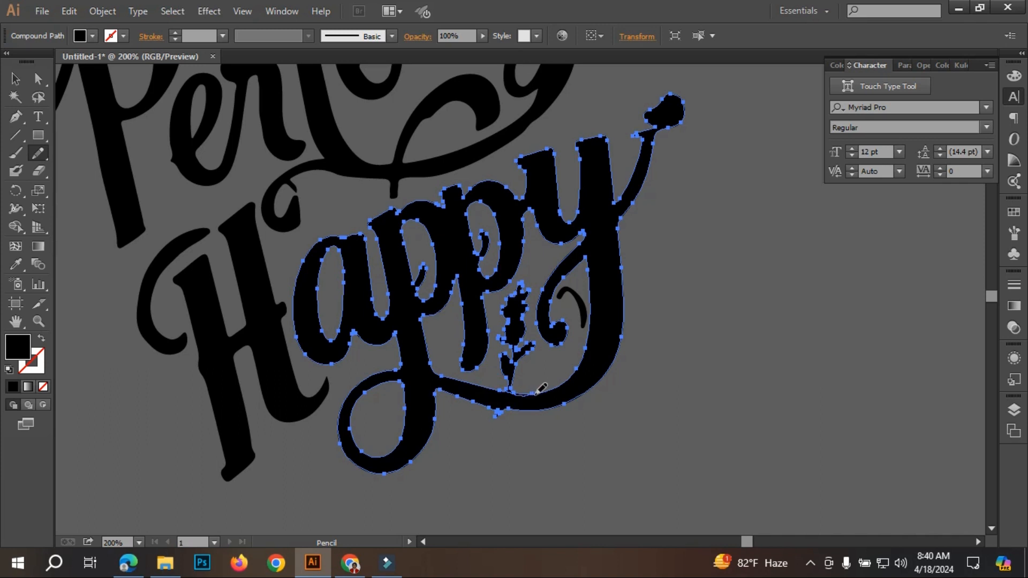
pyautogui.moveTo(541, 388); pyautogui.dragTo(499, 395)
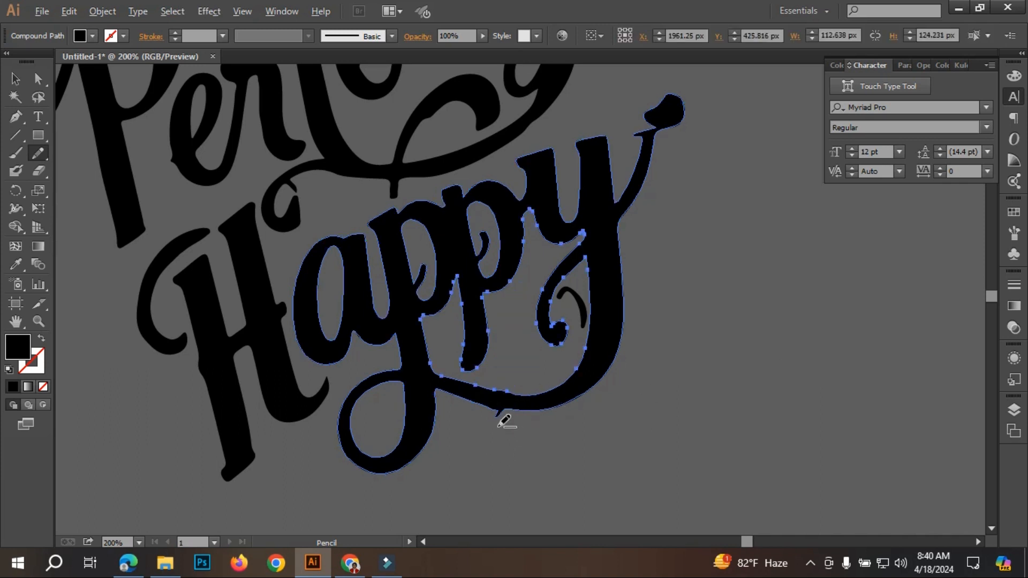
# Step: Redraw the lower edge of the "Happy" swash with the Pencil tool to remove the leftover stem stub
pyautogui.scroll(5, 504, 418)
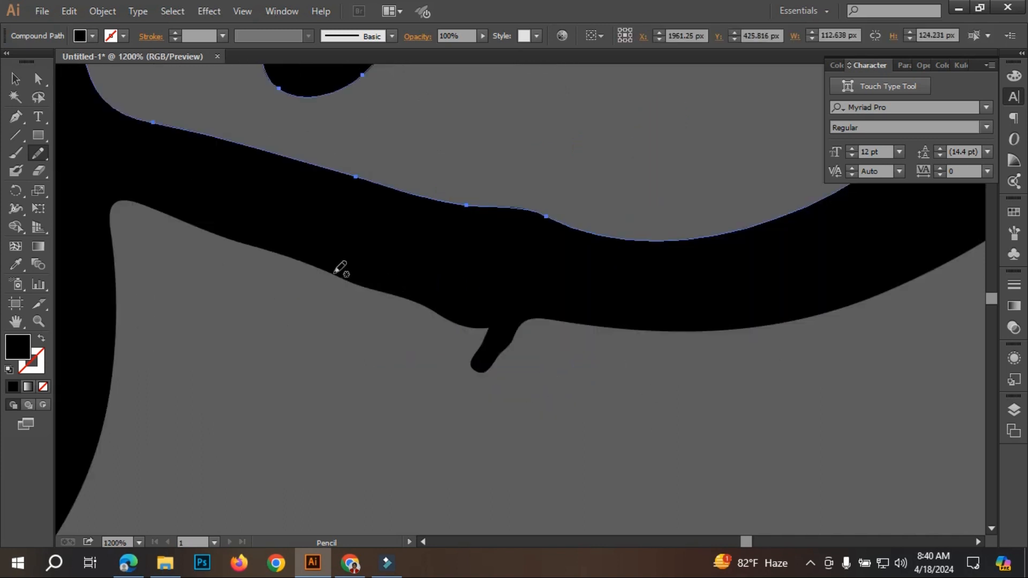
pyautogui.keyDown('ctrl'); pyautogui.click(429, 301); pyautogui.keyUp('ctrl')
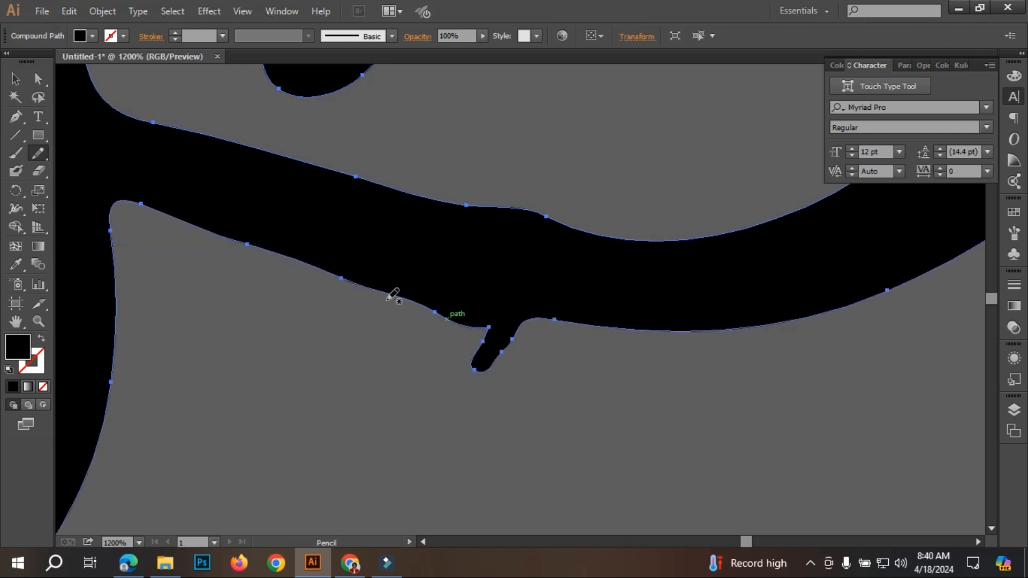
pyautogui.moveTo(342, 278); pyautogui.dragTo(418, 290)
pyautogui.moveTo(487, 296); pyautogui.dragTo(538, 308)
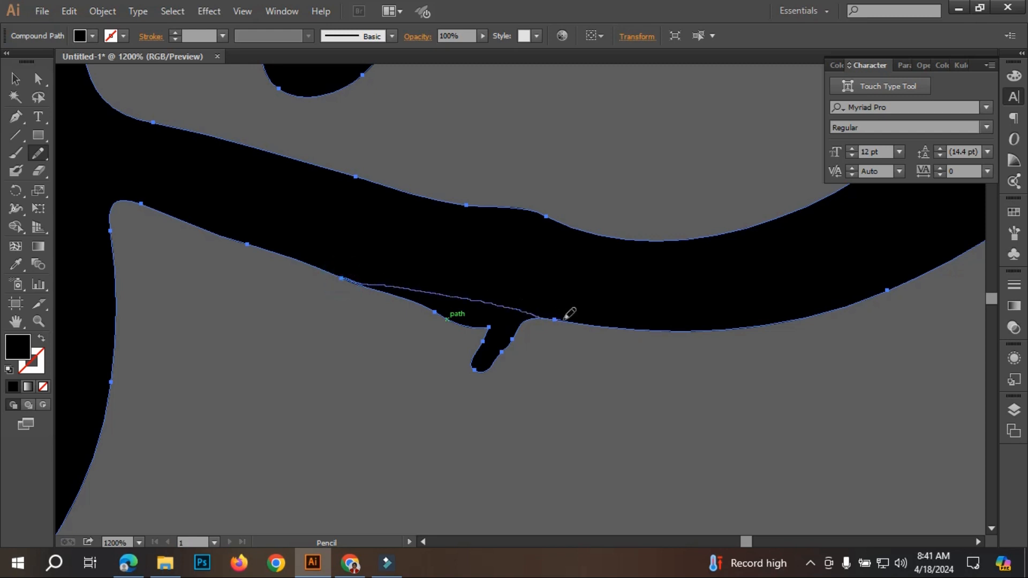
pyautogui.moveTo(596, 324); pyautogui.dragTo(780, 340)
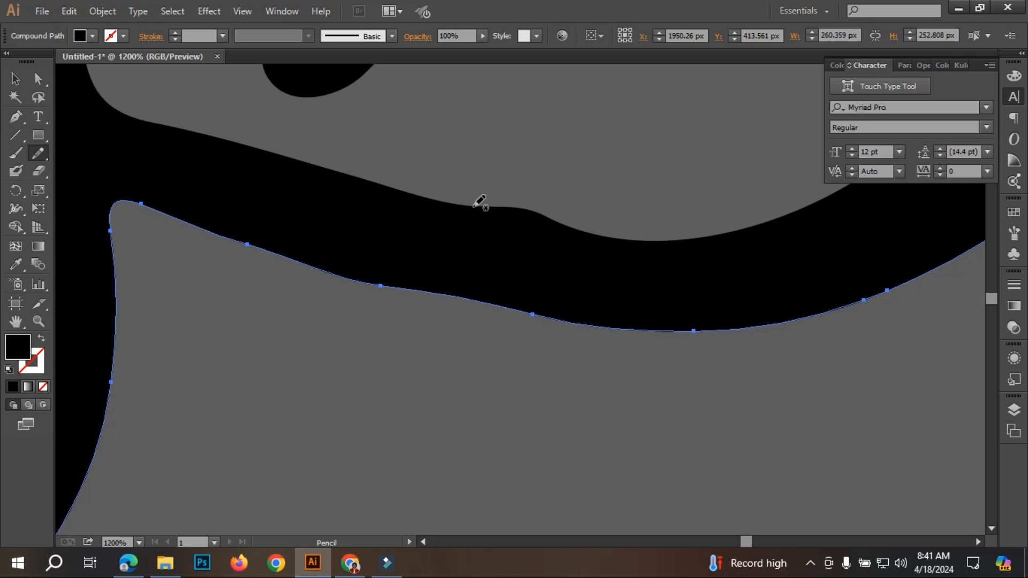
# Step: Smooth the bump on the upper edge of the "Happy" swash with a Pencil redraw
pyautogui.press('ctrl')
pyautogui.keyDown('ctrl'); pyautogui.keyDown('shift'); pyautogui.click(512, 213); pyautogui.keyUp('shift'); pyautogui.keyUp('ctrl')
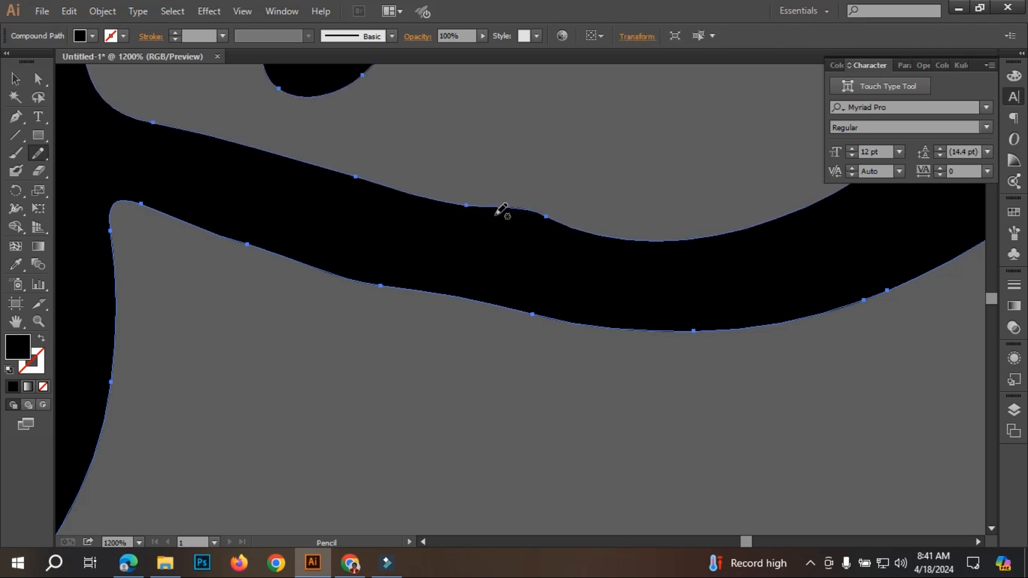
pyautogui.moveTo(465, 205); pyautogui.dragTo(502, 210)
pyautogui.moveTo(738, 223); pyautogui.dragTo(726, 232)
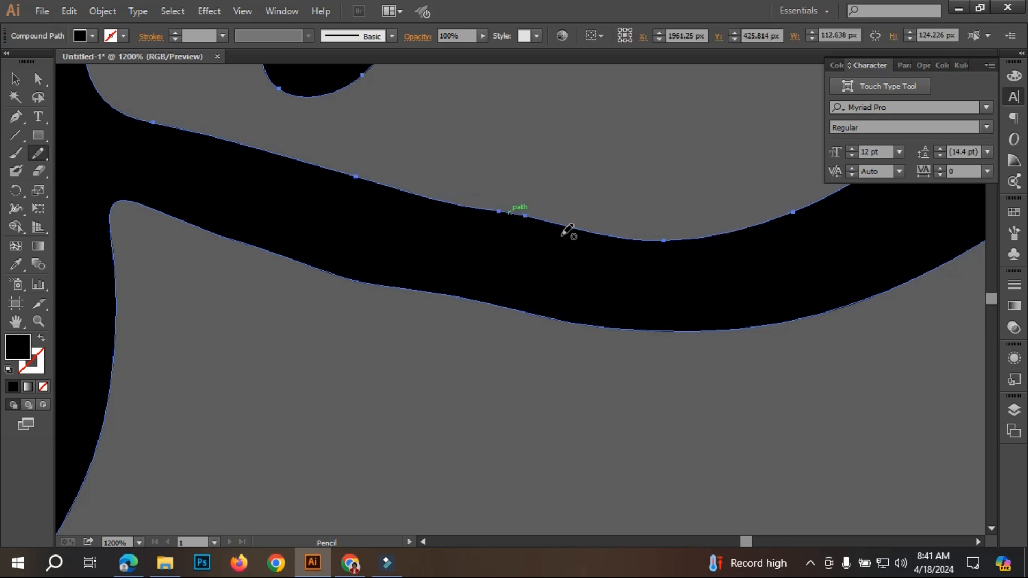
pyautogui.scroll(-5, 567, 230)
pyautogui.scroll(3, 594, 265)
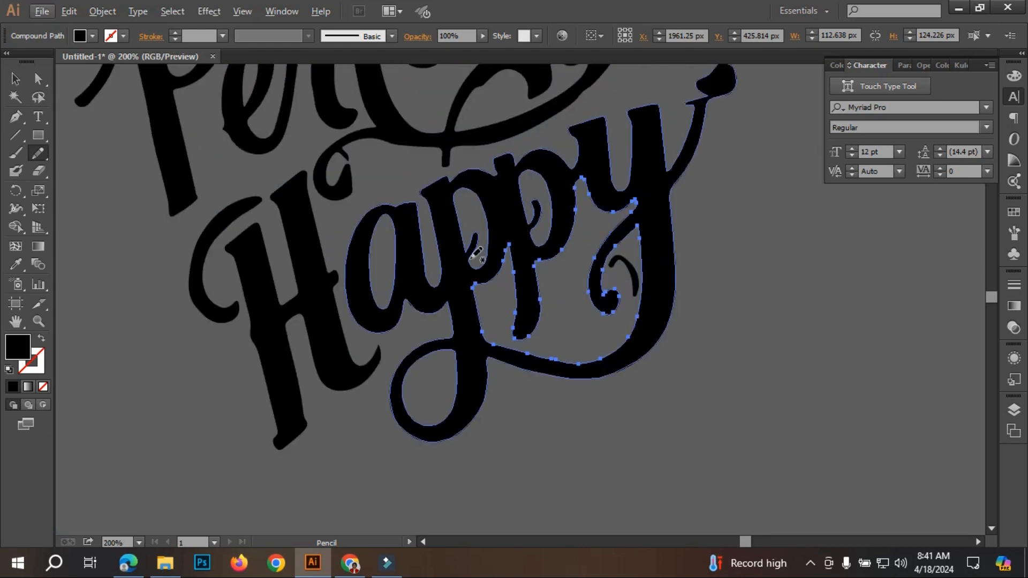
# Step: Delete the stray curl fragment inside the "y" swash of "Happy"
pyautogui.keyDown('ctrl'); pyautogui.click(632, 273); pyautogui.keyUp('ctrl')
pyautogui.press('Delete')
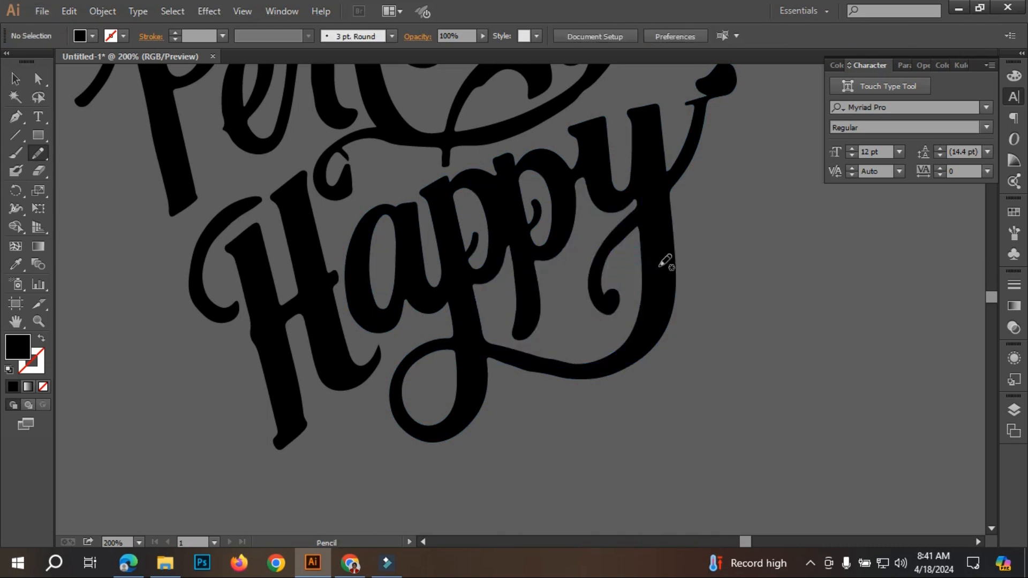
# Step: Try to separate the leaf blob from the upper tip of the "y" in "Happy" with Pencil redraws, and undo them
pyautogui.scroll(3, 668, 261)
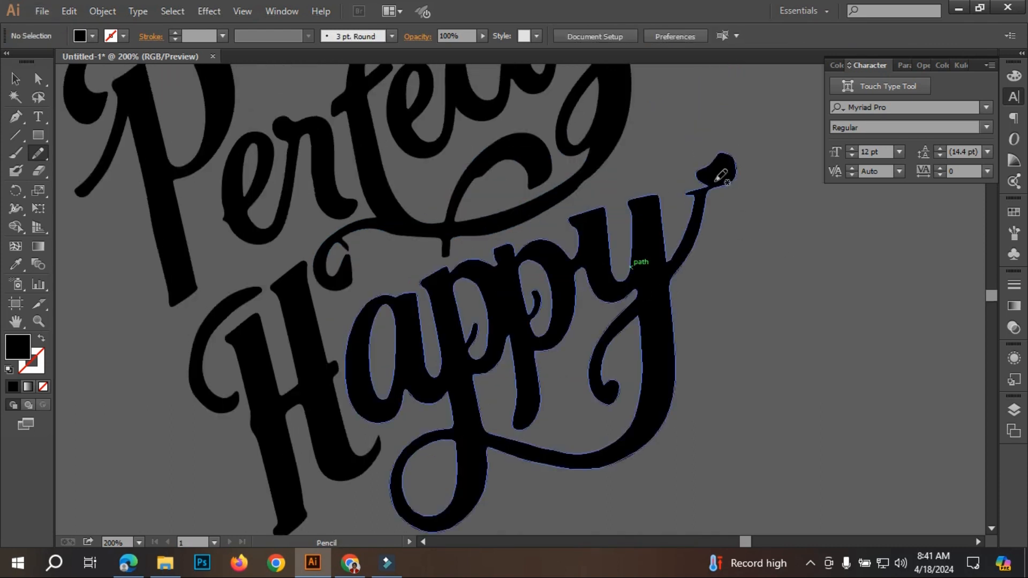
pyautogui.scroll(2, 721, 185)
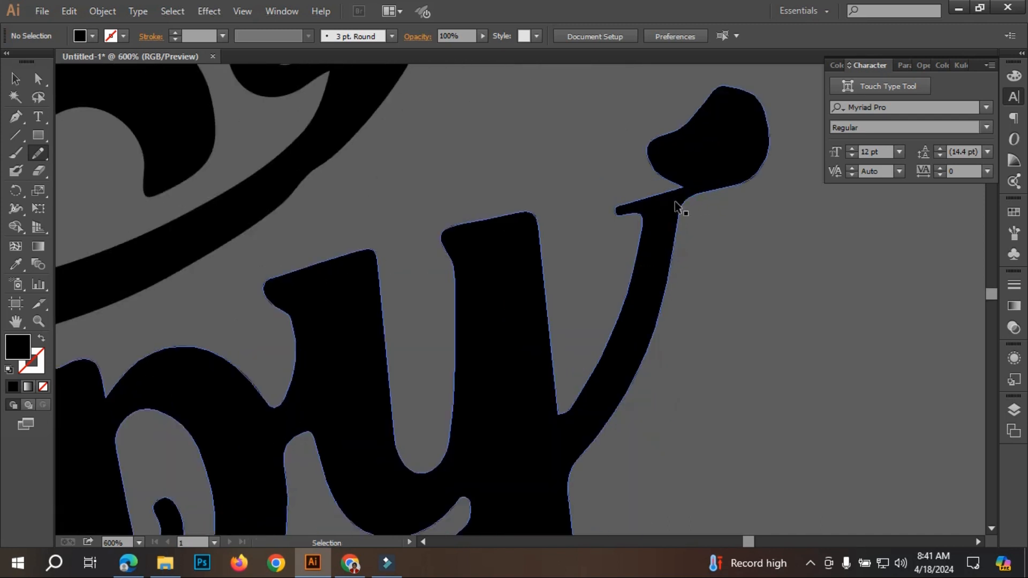
pyautogui.keyDown('ctrl'); pyautogui.click(681, 189); pyautogui.keyUp('ctrl')
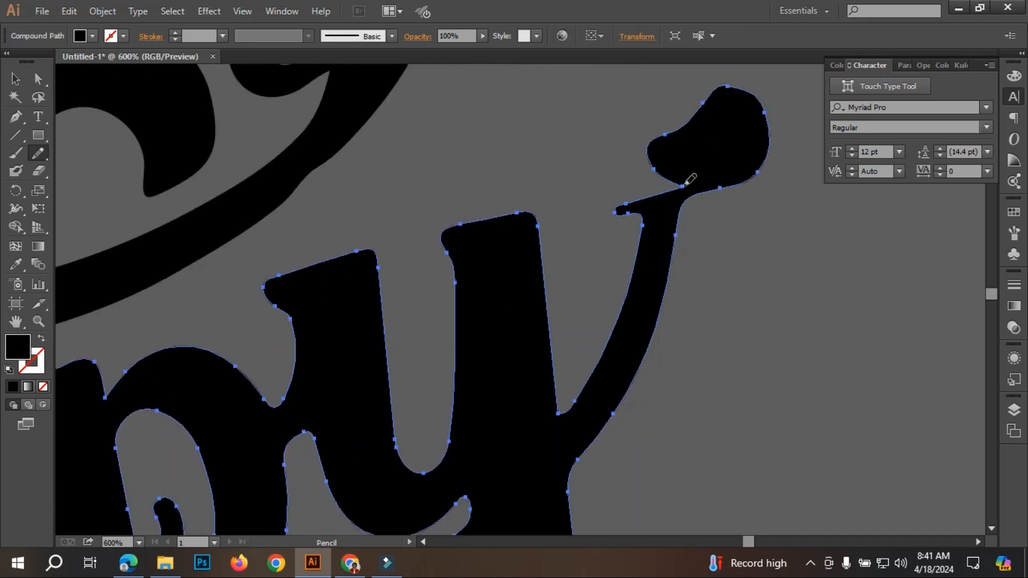
pyautogui.moveTo(682, 184); pyautogui.dragTo(694, 194)
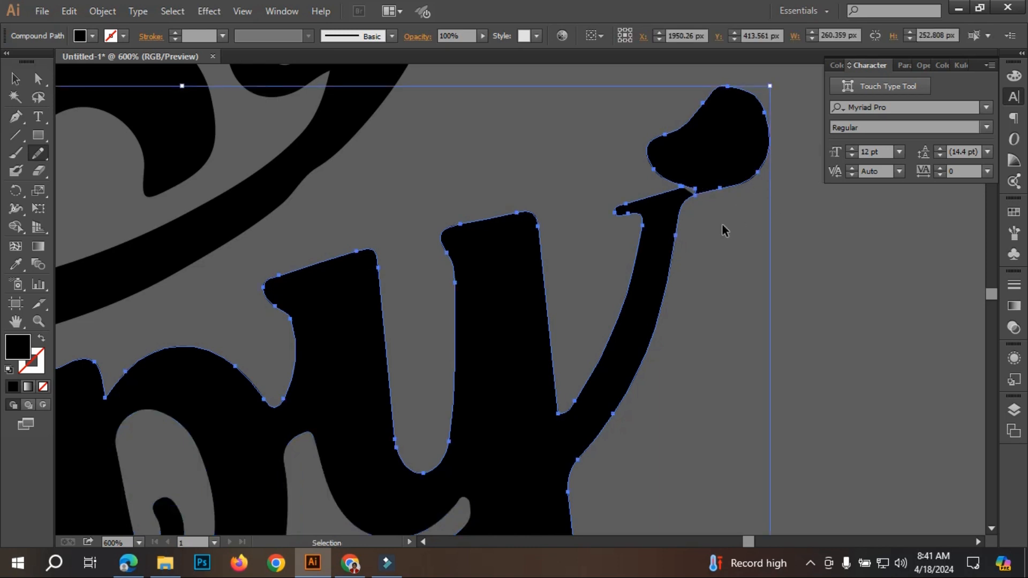
pyautogui.hotkey('ctrl', 'z')
pyautogui.moveTo(683, 185); pyautogui.dragTo(691, 197)
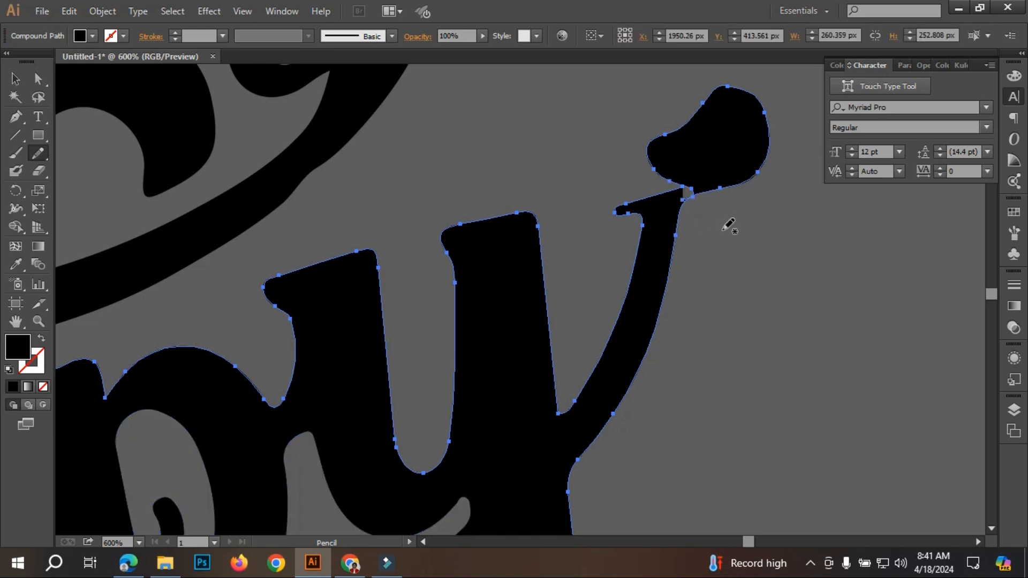
pyautogui.hotkey('ctrl', 'z')
# Step: Erase a gap between the leaf blob and the upper tip of the "y" with a reduced Eraser size
pyautogui.click(38, 170)
pyautogui.press('[')
pyautogui.press('[')
pyautogui.press('[')
pyautogui.press('[')
pyautogui.press('[')
pyautogui.press('[')
pyautogui.press('[')
pyautogui.press('[')
pyautogui.press('[')
pyautogui.press('[')
pyautogui.moveTo(669, 164)
pyautogui.mouseDown()
pyautogui.moveTo(724, 170)
pyautogui.moveTo(737, 211)
pyautogui.mouseUp()
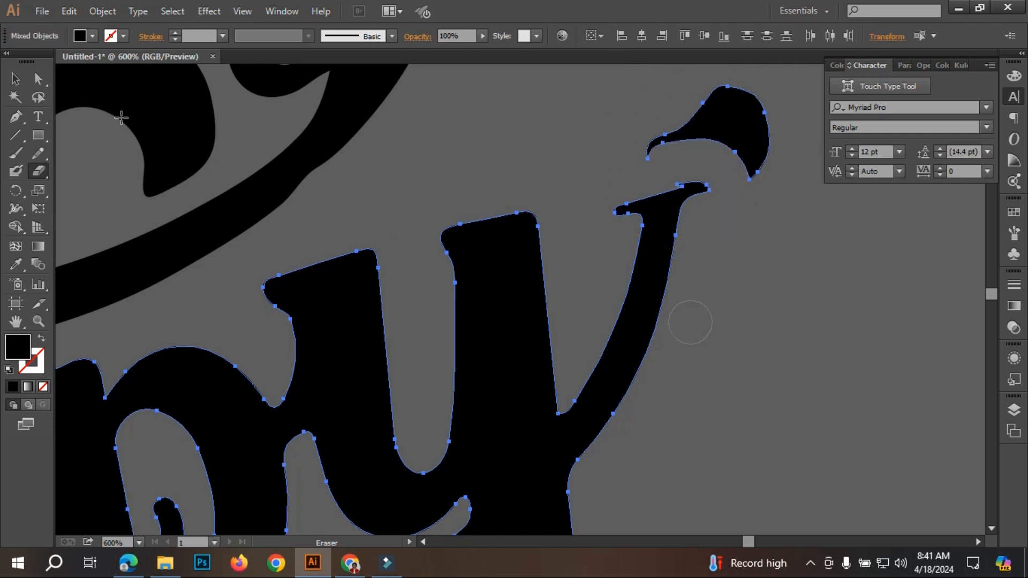
# Step: Delete the cut-off leaf piece above the tip of the "y"
pyautogui.click(15, 78)
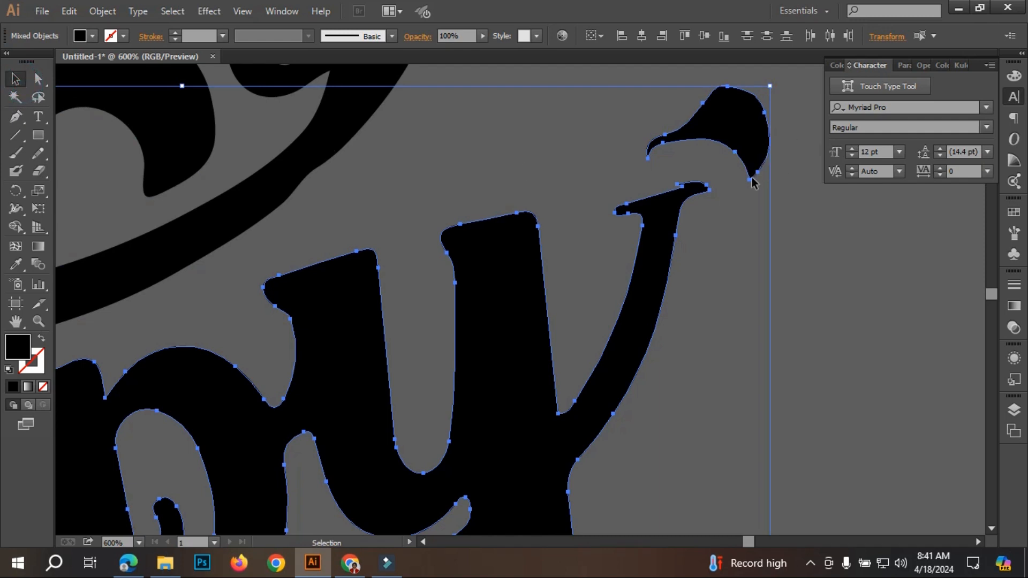
pyautogui.click(752, 237)
pyautogui.click(724, 128)
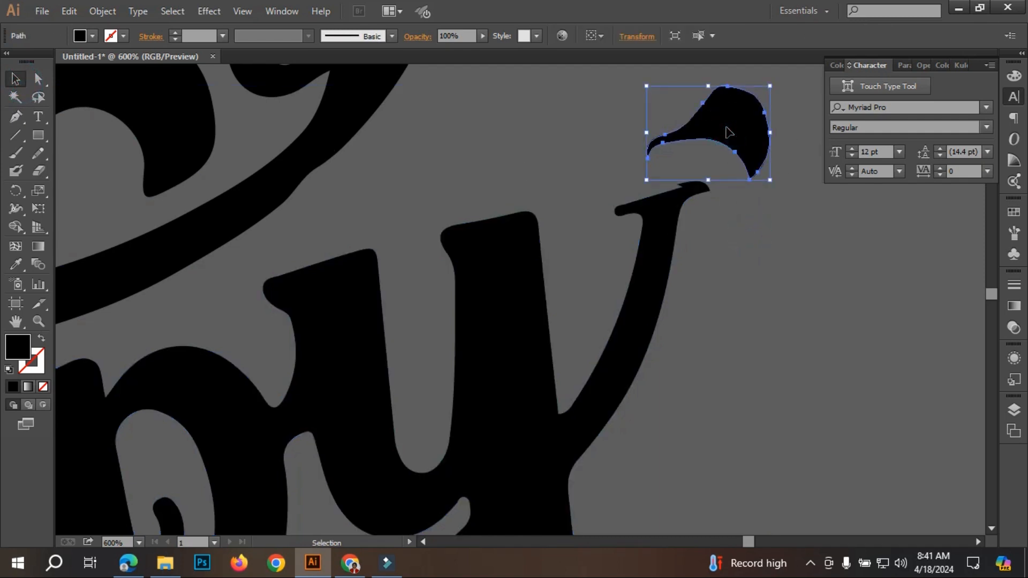
pyautogui.press('Delete')
# Step: Try to smooth the jagged notch on the tip of the "y" with Pencil redraws
pyautogui.click(37, 154)
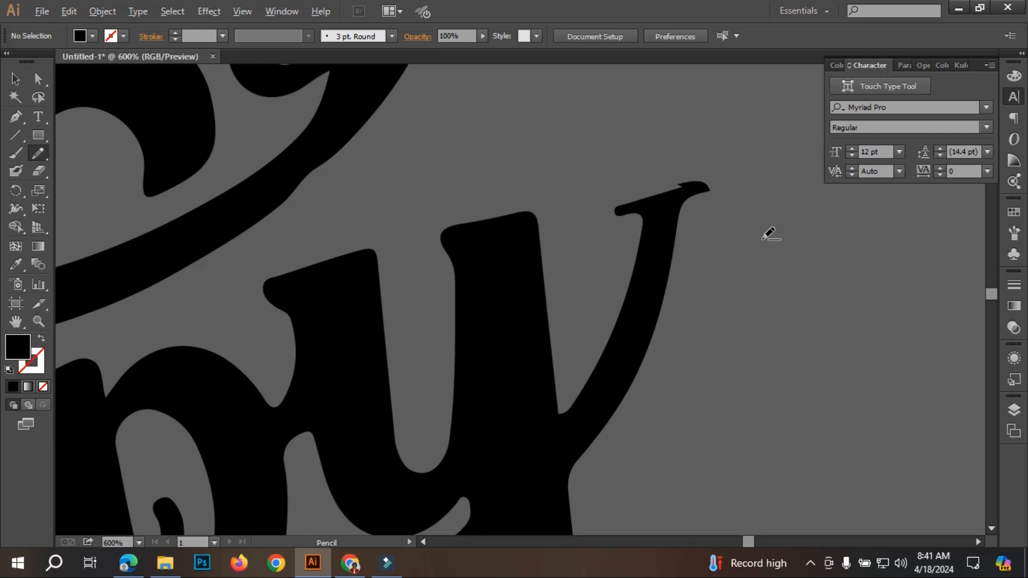
pyautogui.scroll(1, 762, 239)
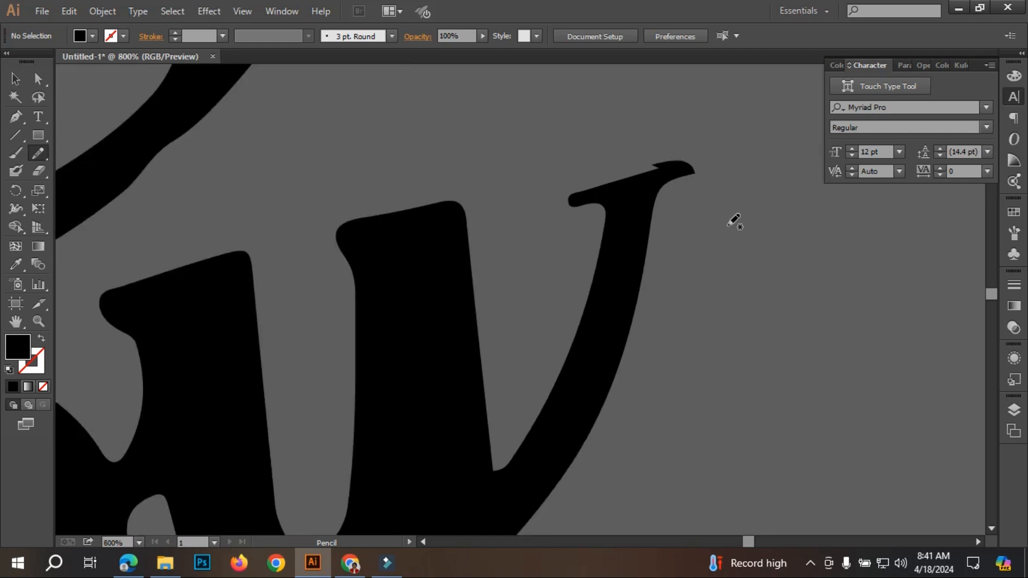
pyautogui.keyDown('ctrl'); pyautogui.click(644, 190); pyautogui.keyUp('ctrl')
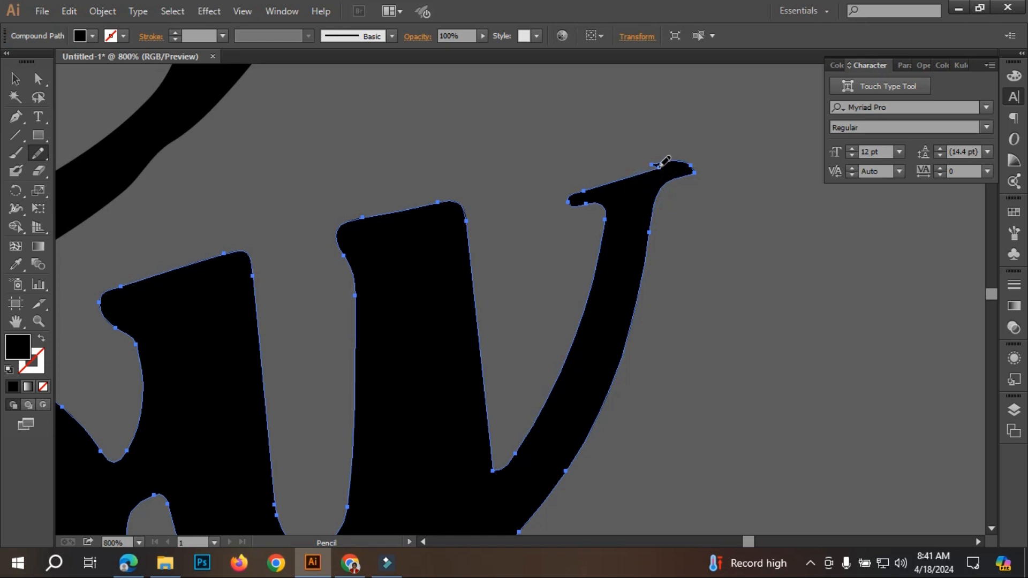
pyautogui.click(660, 164)
pyautogui.moveTo(700, 167); pyautogui.dragTo(658, 165)
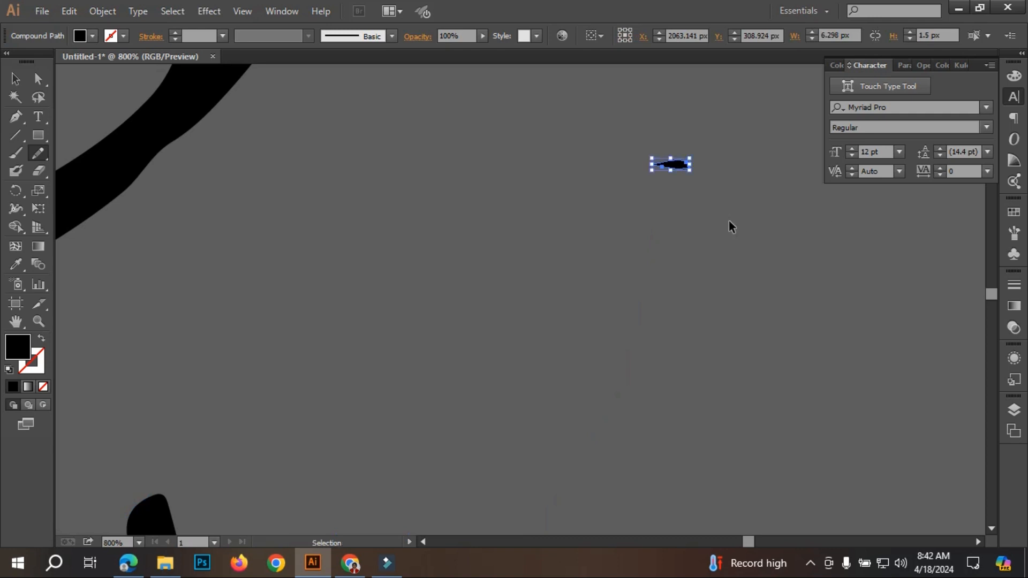
pyautogui.hotkey('ctrl', 'z')
pyautogui.moveTo(691, 163); pyautogui.dragTo(652, 165)
pyautogui.click(16, 80)
pyautogui.click(609, 141)
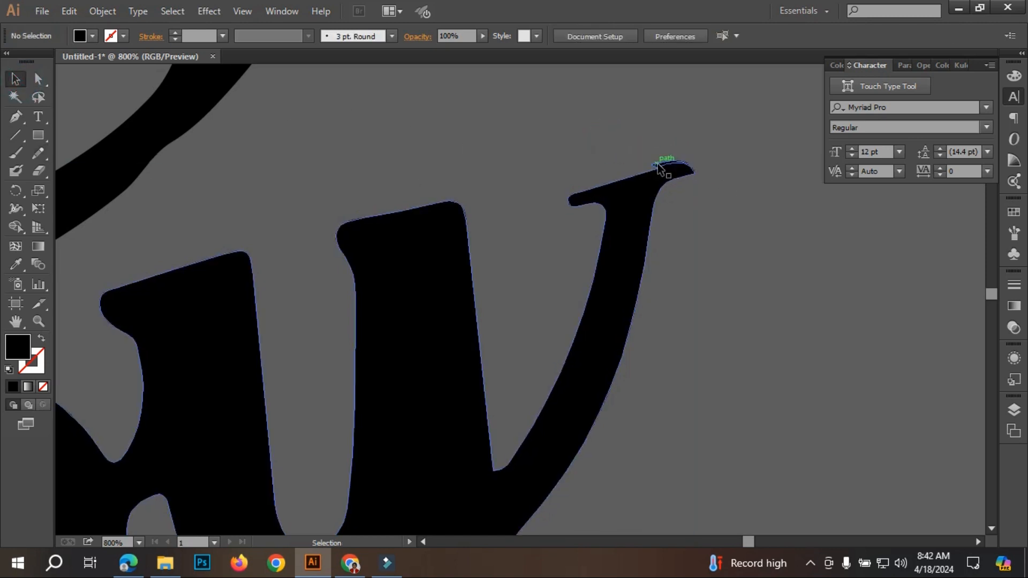
# Step: Undo the Pencil redraw of the "y" tip and the removal of the leaf piece
pyautogui.click(660, 169)
pyautogui.click(715, 193)
pyautogui.press('a')
pyautogui.hotkey('ctrl', 'z')
pyautogui.hotkey('ctrl', 'z')
pyautogui.press('v')
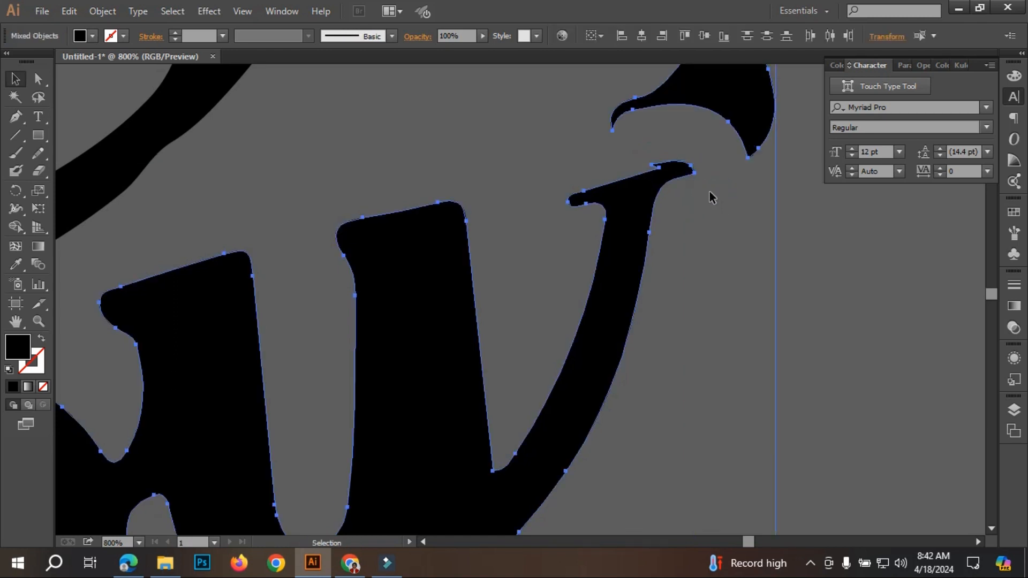
# Step: Remove the detached leaf remnant above the "y" of "Happy"
pyautogui.click(743, 180)
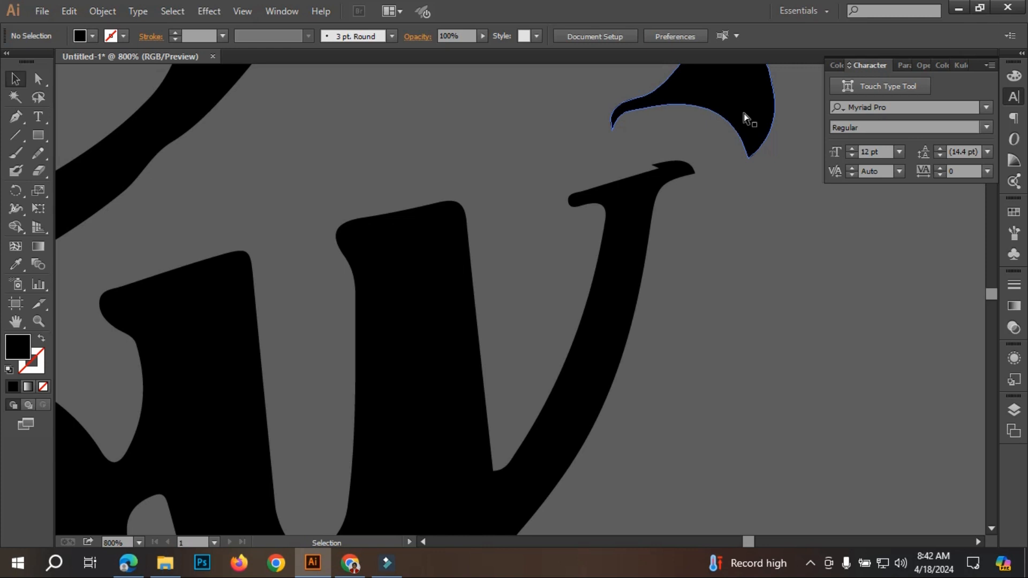
pyautogui.click(754, 135)
pyautogui.press('Delete')
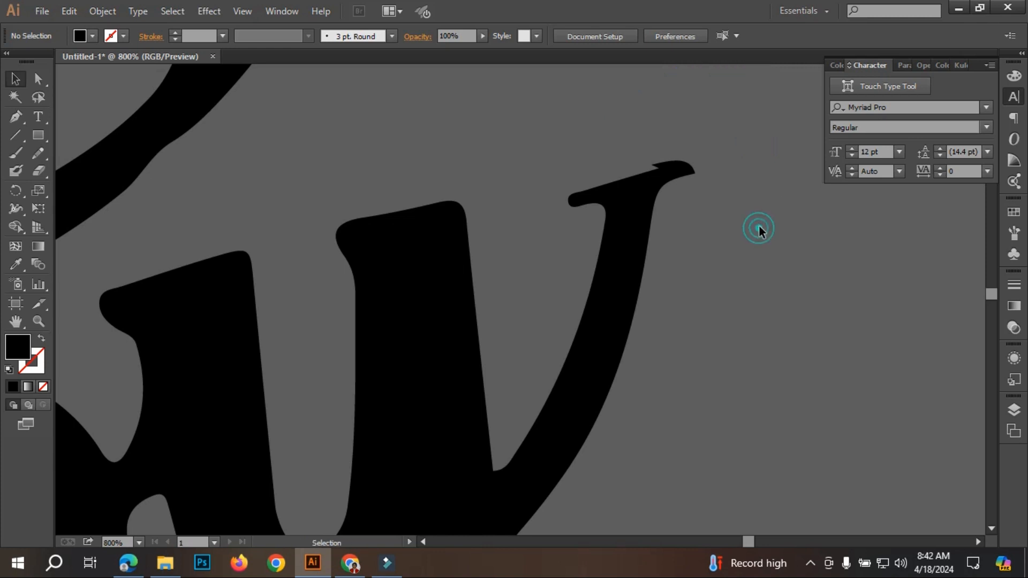
# Step: Erase the jagged bump along the upper edge of the "y" tip with the Eraser tool
pyautogui.scroll(2, 669, 175)
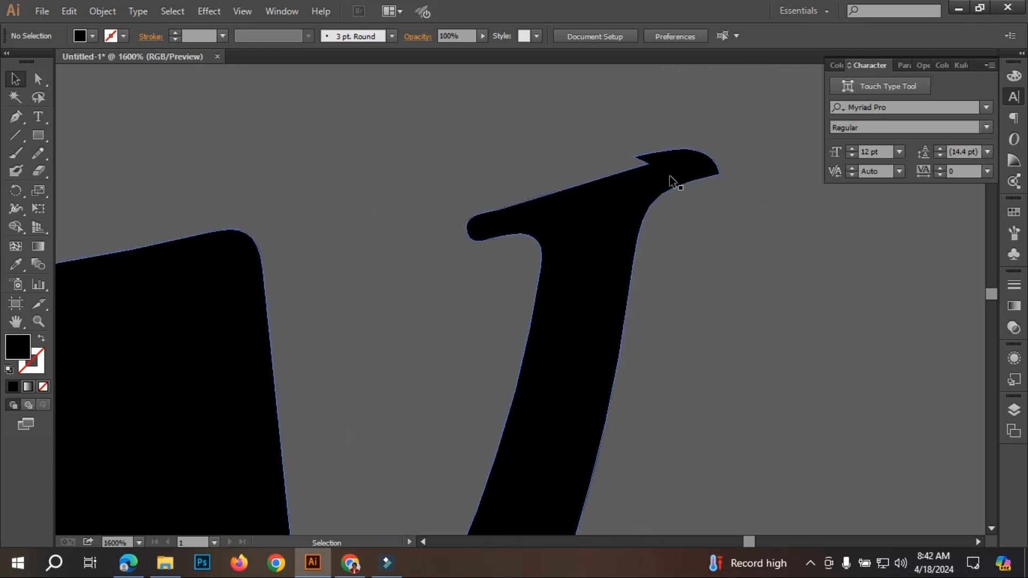
pyautogui.click(40, 175)
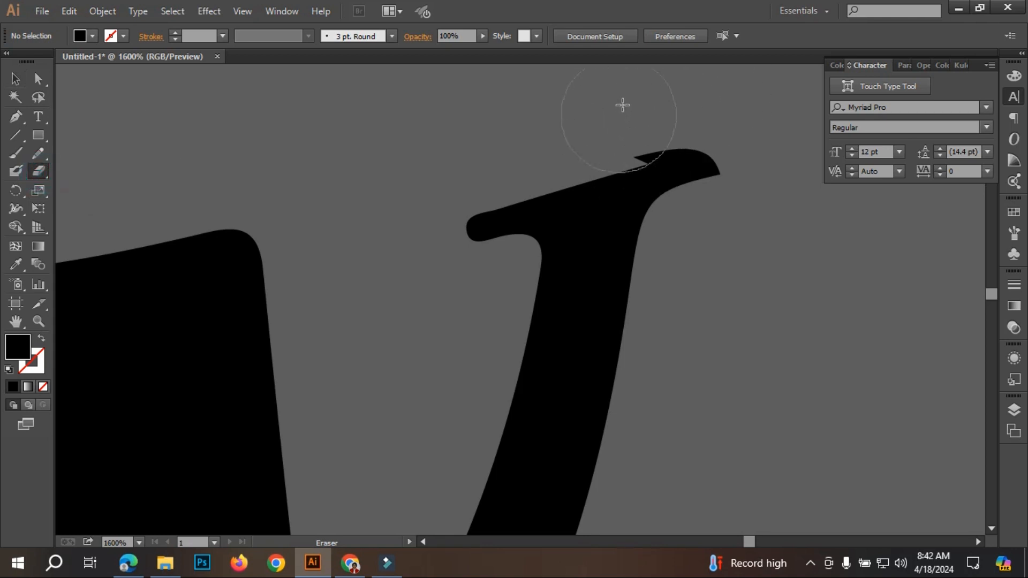
pyautogui.moveTo(638, 106); pyautogui.dragTo(704, 102)
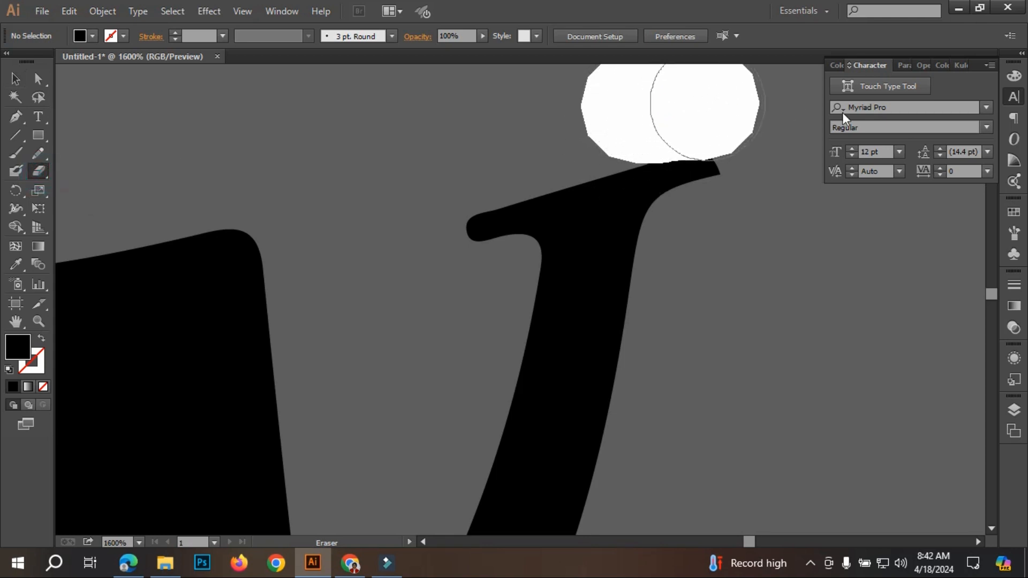
pyautogui.moveTo(842, 113); pyautogui.dragTo(704, 209)
pyautogui.click(17, 79)
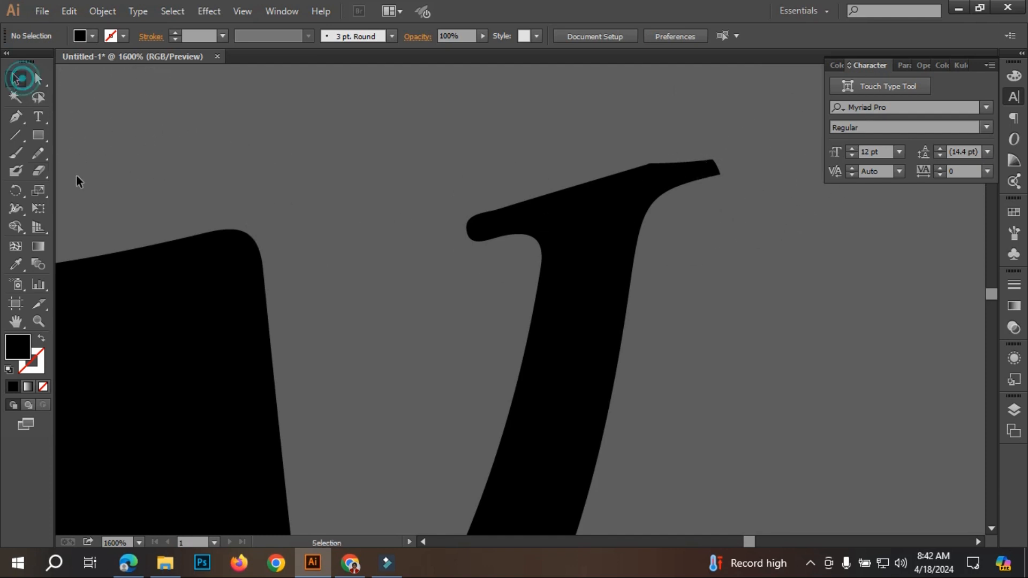
# Step: Smooth the upper and lower edges of the "y" tip in "Happy" with the Smooth tool
pyautogui.moveTo(33, 153); pyautogui.dragTo(117, 167)
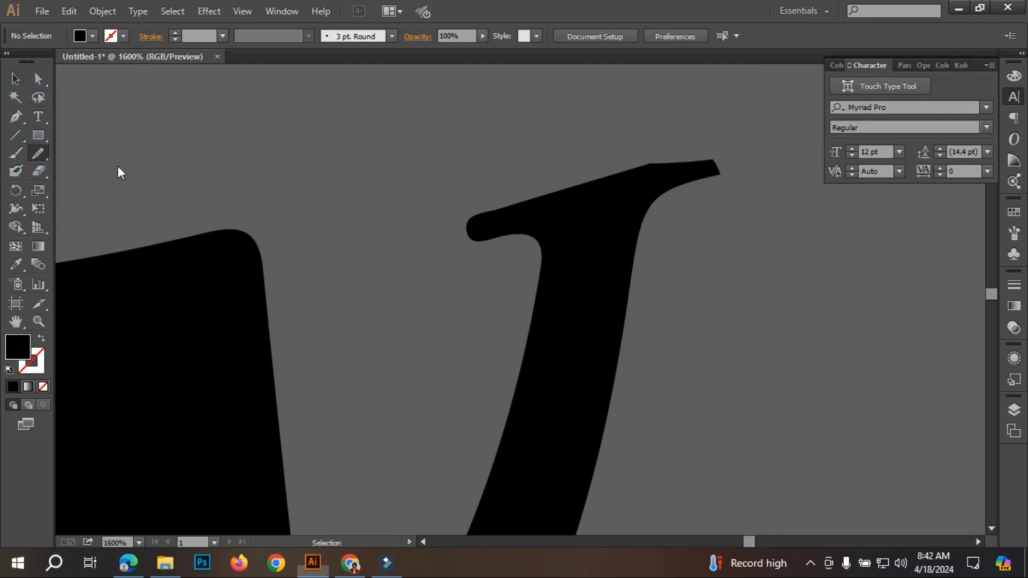
pyautogui.press('alt')
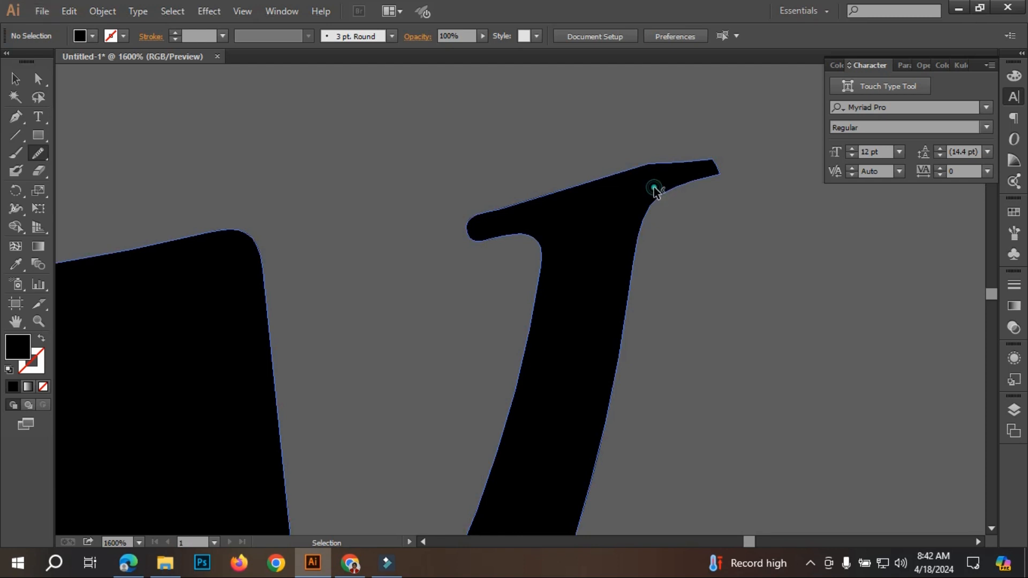
pyautogui.keyDown('ctrl'); pyautogui.click(664, 169); pyautogui.keyUp('ctrl')
pyautogui.moveTo(650, 168)
pyautogui.mouseDown()
pyautogui.moveTo(714, 164)
pyautogui.moveTo(719, 177)
pyautogui.moveTo(636, 160)
pyautogui.moveTo(659, 168)
pyautogui.mouseUp()
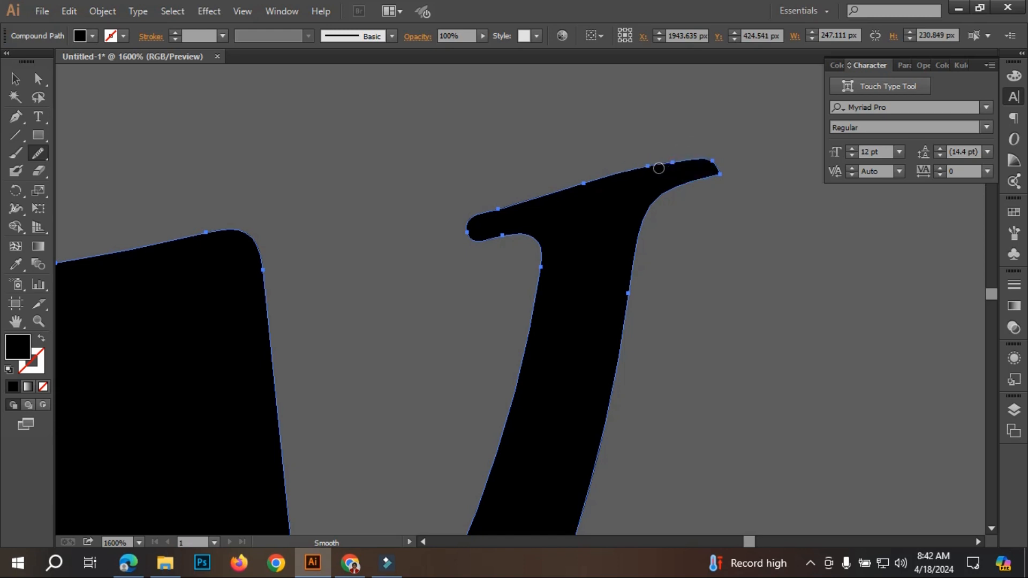
pyautogui.moveTo(721, 175); pyautogui.dragTo(651, 192)
pyautogui.keyDown('ctrl'); pyautogui.click(724, 172); pyautogui.keyUp('ctrl')
pyautogui.press('ctrl')
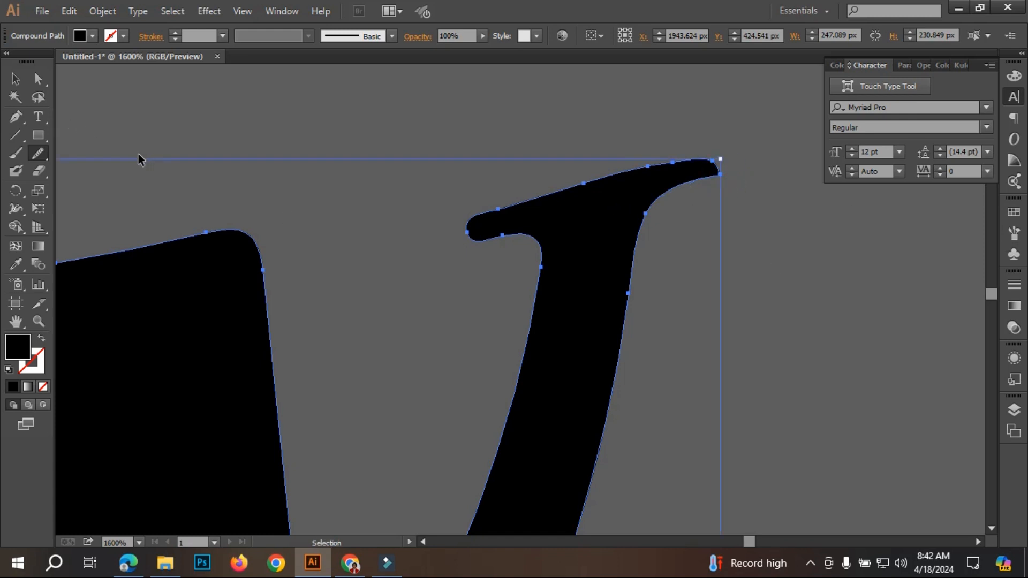
pyautogui.click(15, 79)
pyautogui.click(256, 139)
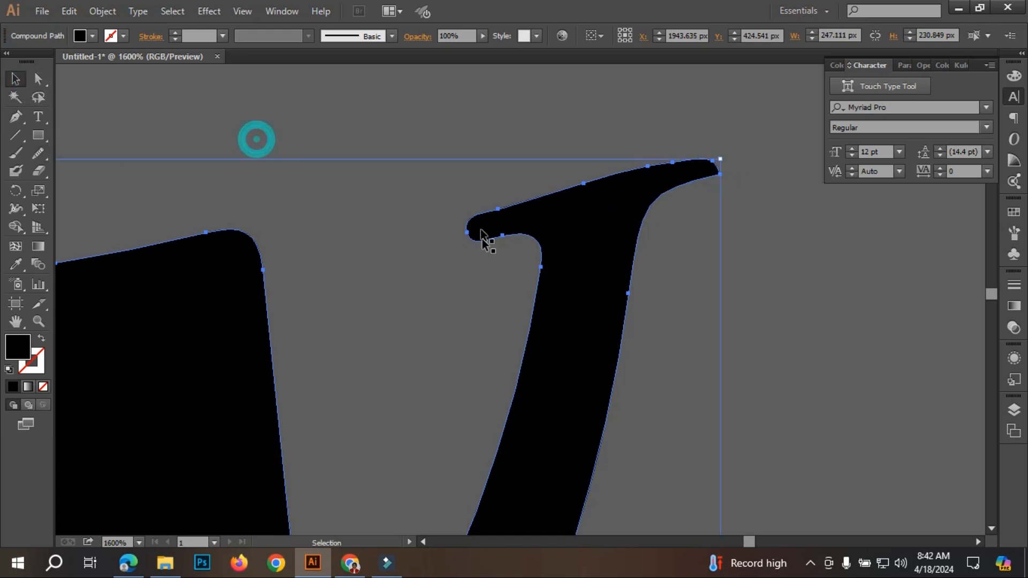
# Step: Redraw the upper edge of the swash under "Perfectly" with the Pencil tool to cut off the curl rising from it
pyautogui.scroll(-5, 422, 261)
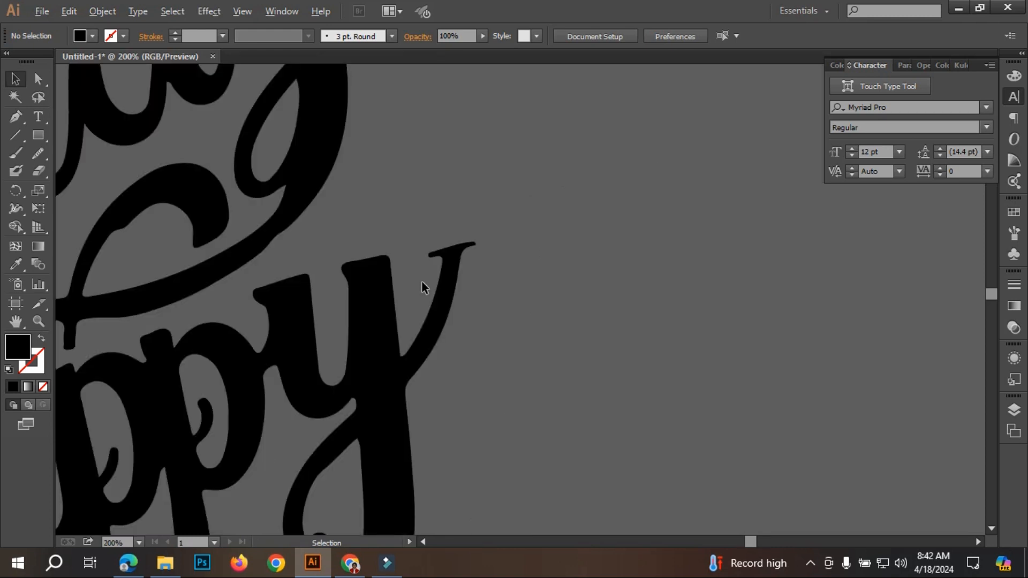
pyautogui.scroll(-3, 422, 281)
pyautogui.press('space')
pyautogui.moveTo(398, 276); pyautogui.dragTo(494, 280)
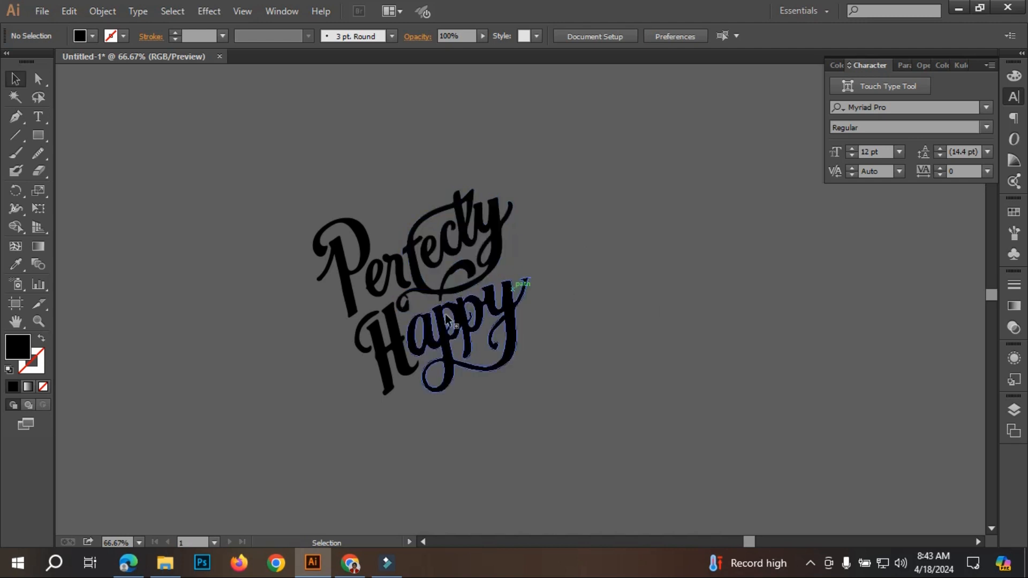
pyautogui.scroll(5, 413, 335)
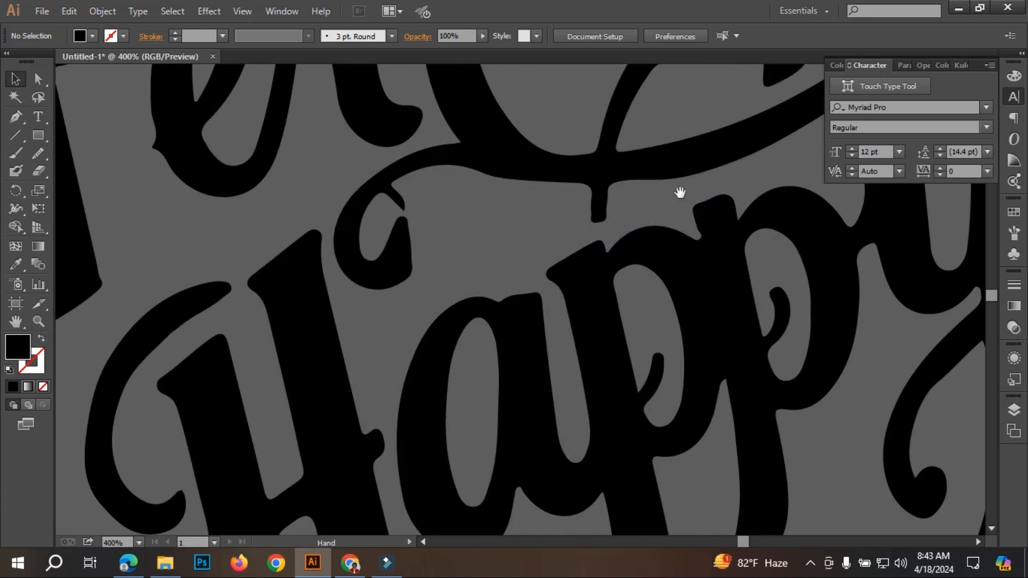
pyautogui.moveTo(680, 192); pyautogui.dragTo(486, 317)
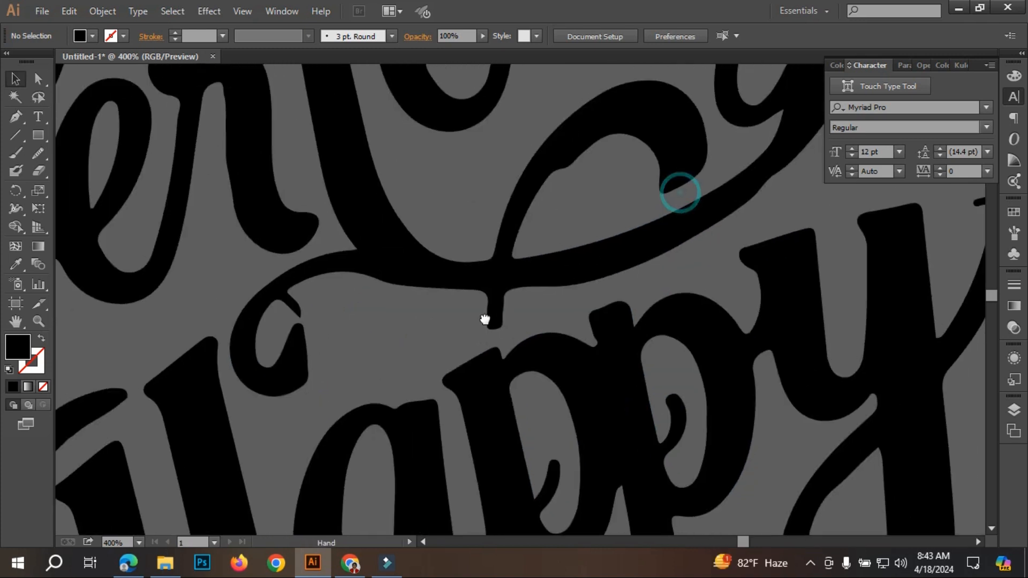
pyautogui.click(39, 150)
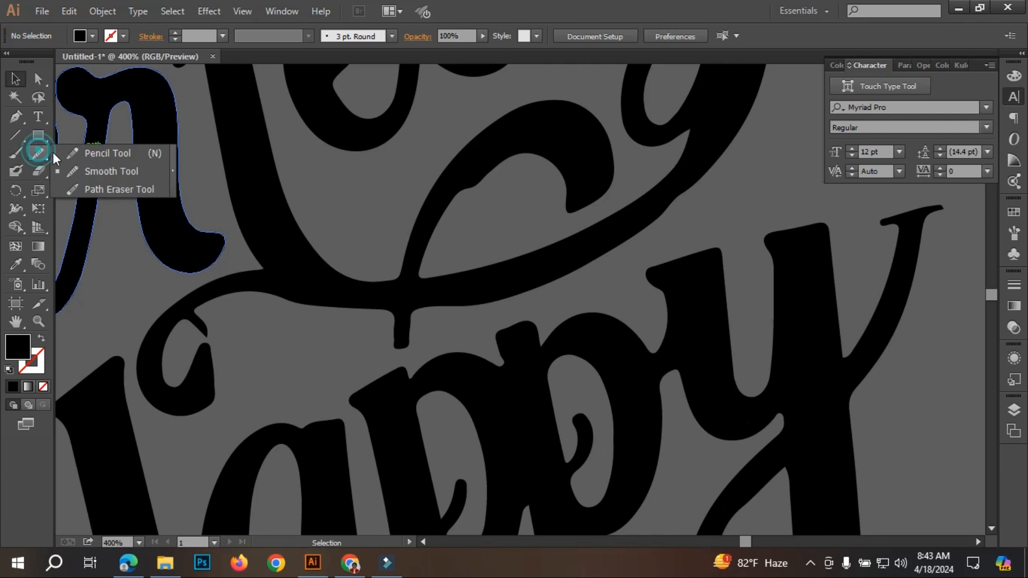
pyautogui.click(101, 152)
pyautogui.keyDown('ctrl'); pyautogui.click(417, 284); pyautogui.keyUp('ctrl')
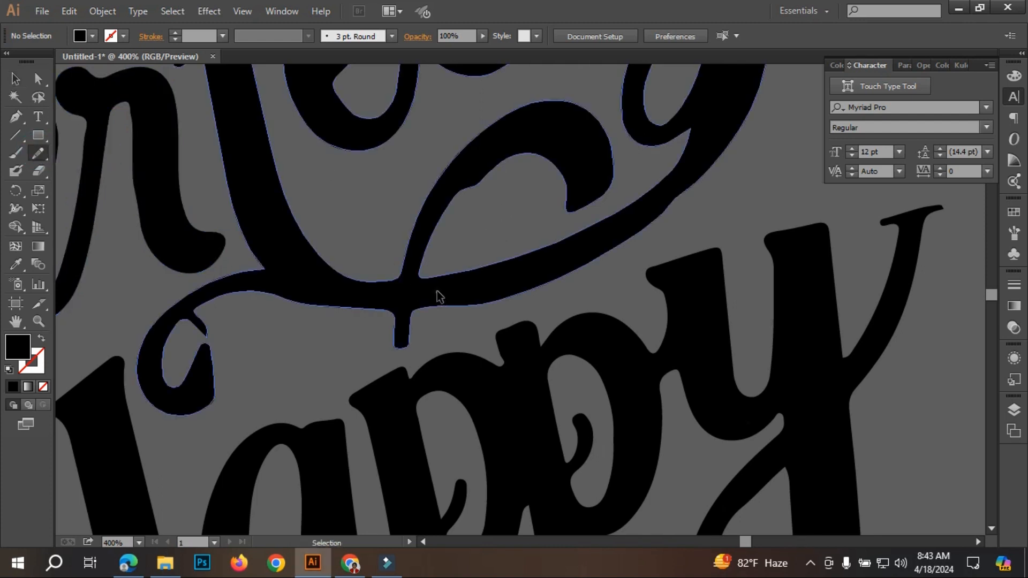
pyautogui.moveTo(381, 280)
pyautogui.mouseDown()
pyautogui.moveTo(454, 271)
pyautogui.moveTo(574, 274)
pyautogui.mouseUp()
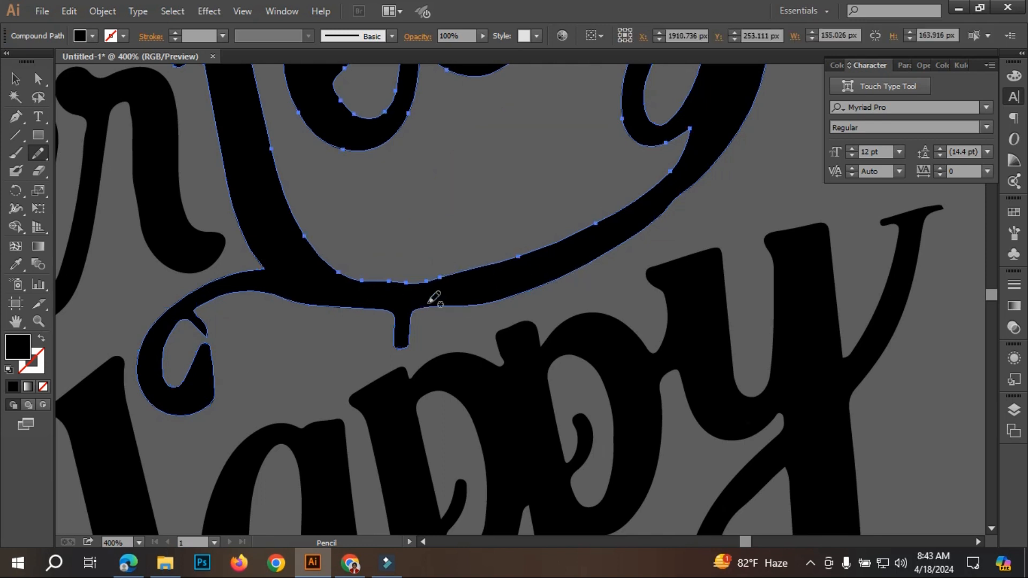
pyautogui.hotkey('ctrl', 'z')
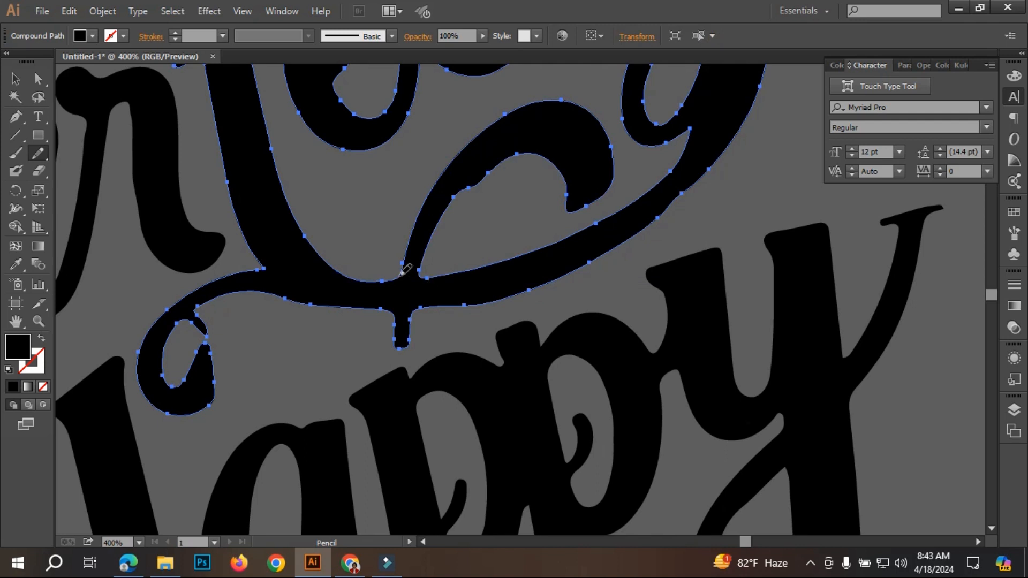
pyautogui.moveTo(382, 280); pyautogui.dragTo(429, 276)
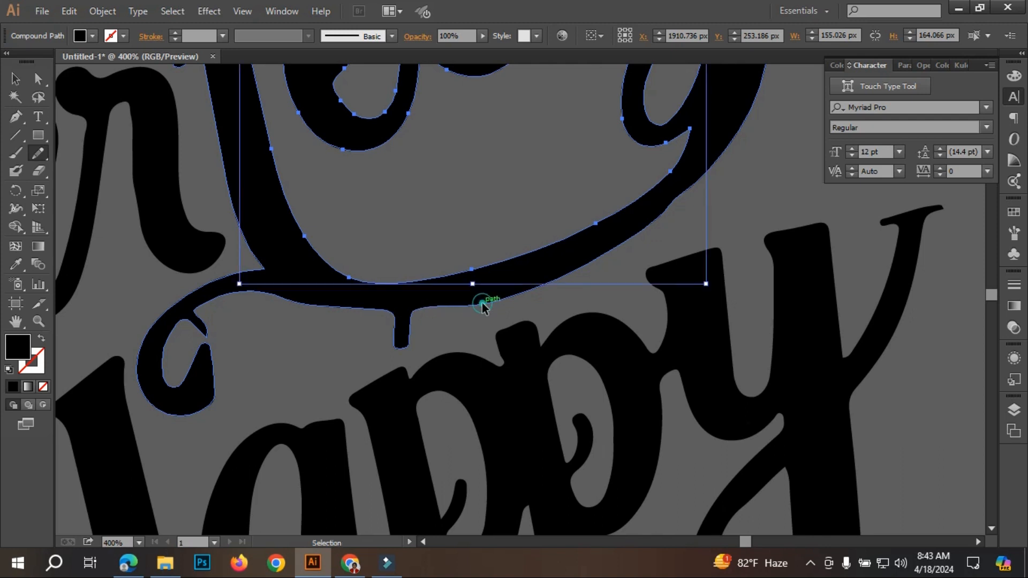
# Step: Redraw the lower edge of the swash under "Perfectly" with the Pencil tool to cut off the downward stub, and retouch its curl's inner edge
pyautogui.hotkey('ctrl', 'z')
pyautogui.moveTo(381, 304); pyautogui.dragTo(448, 303)
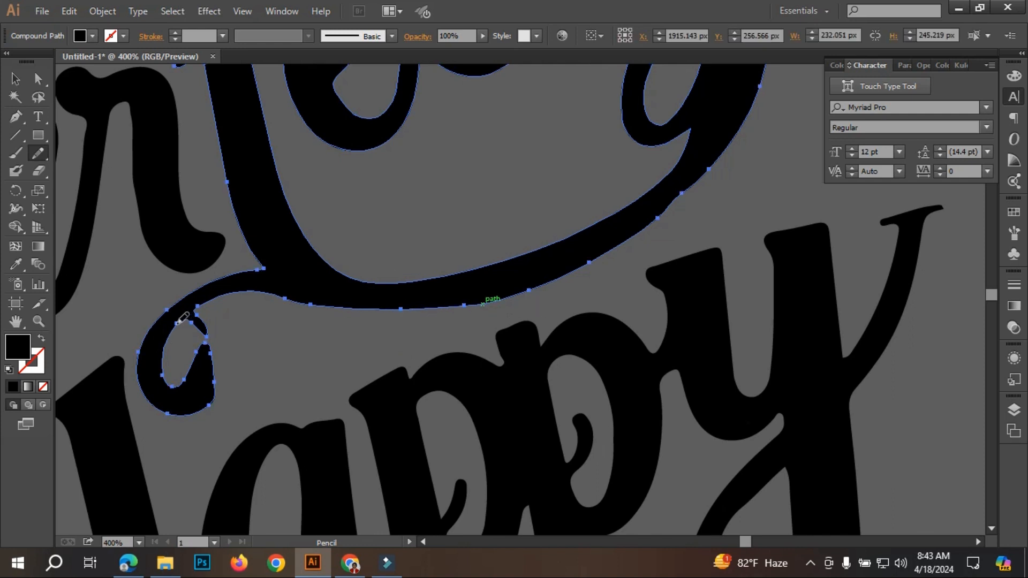
pyautogui.moveTo(179, 321); pyautogui.dragTo(196, 311)
pyautogui.scroll(-1, 444, 326)
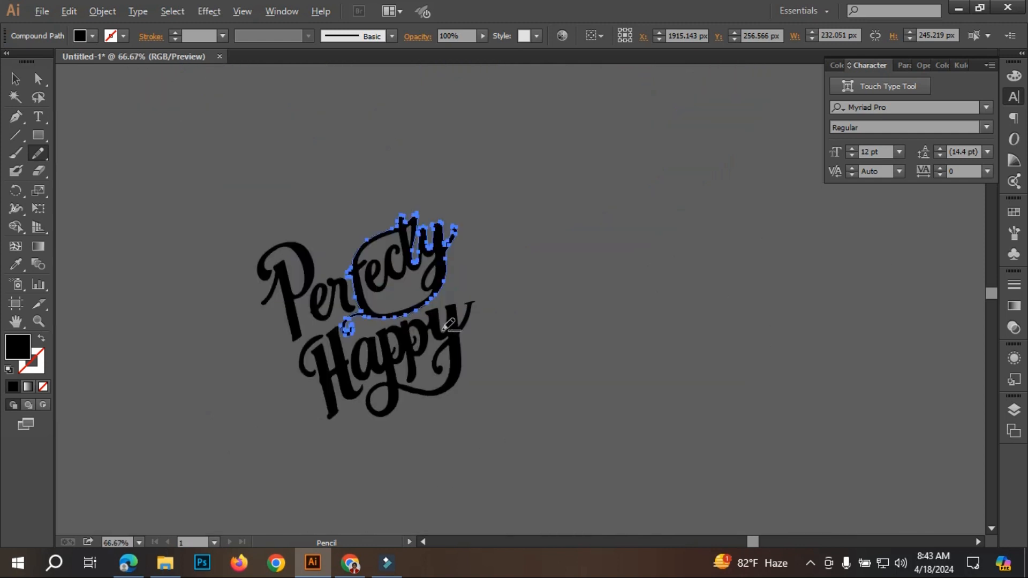
pyautogui.click(15, 81)
pyautogui.click(221, 126)
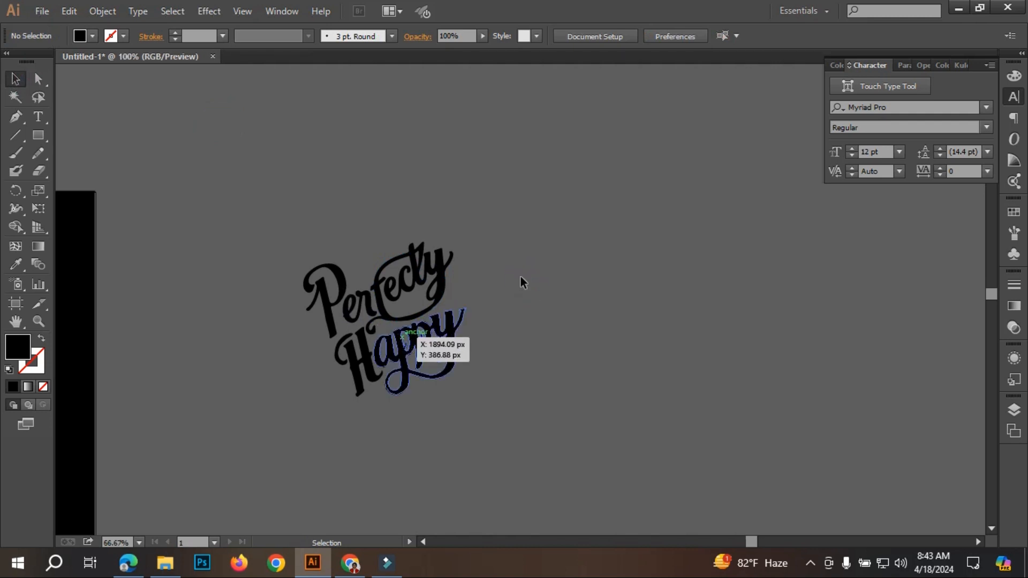
pyautogui.scroll(2, 401, 343)
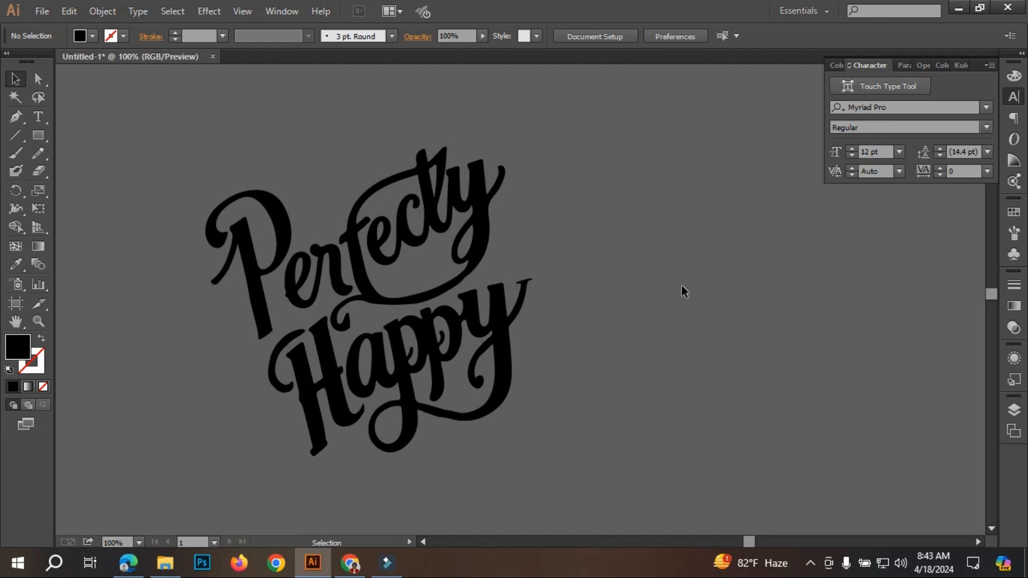
pyautogui.moveTo(164, 158); pyautogui.dragTo(679, 453)
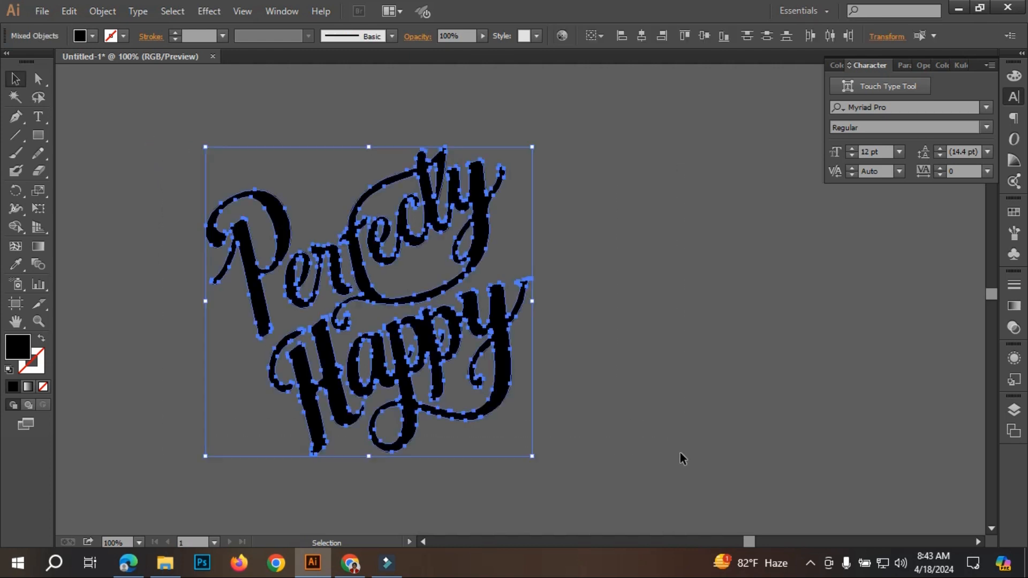
pyautogui.click(589, 259)
pyautogui.moveTo(195, 171); pyautogui.dragTo(598, 453)
pyautogui.click(604, 388)
# Step: Move the whole Perfectly Happy lettering to just below the lower-left corner of the black Simple Day square and deselect it
pyautogui.scroll(-5, 515, 390)
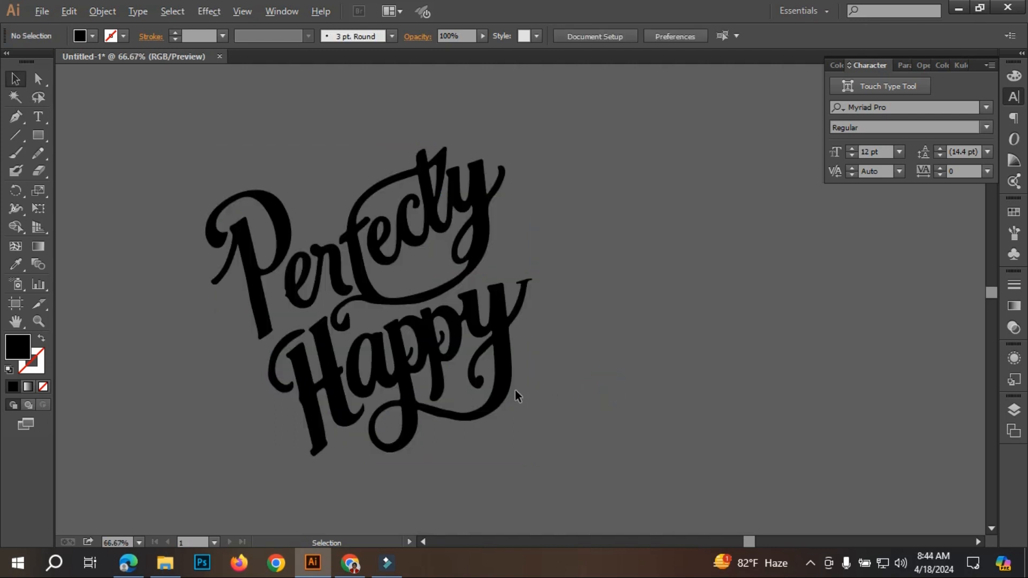
pyautogui.moveTo(385, 415); pyautogui.dragTo(433, 339)
pyautogui.moveTo(522, 244); pyautogui.dragTo(604, 361)
pyautogui.moveTo(547, 303); pyautogui.dragTo(296, 452)
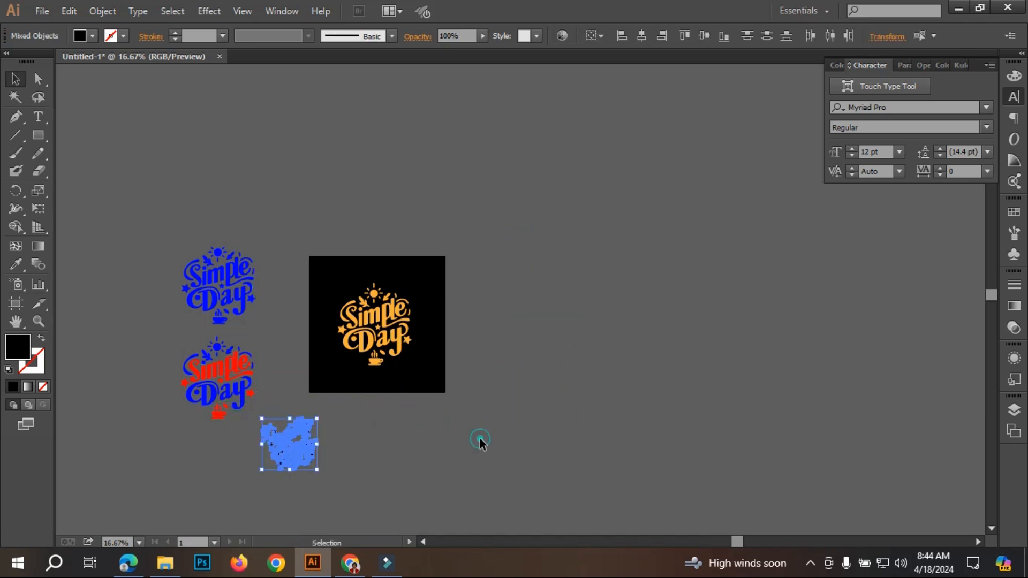
pyautogui.click(637, 413)
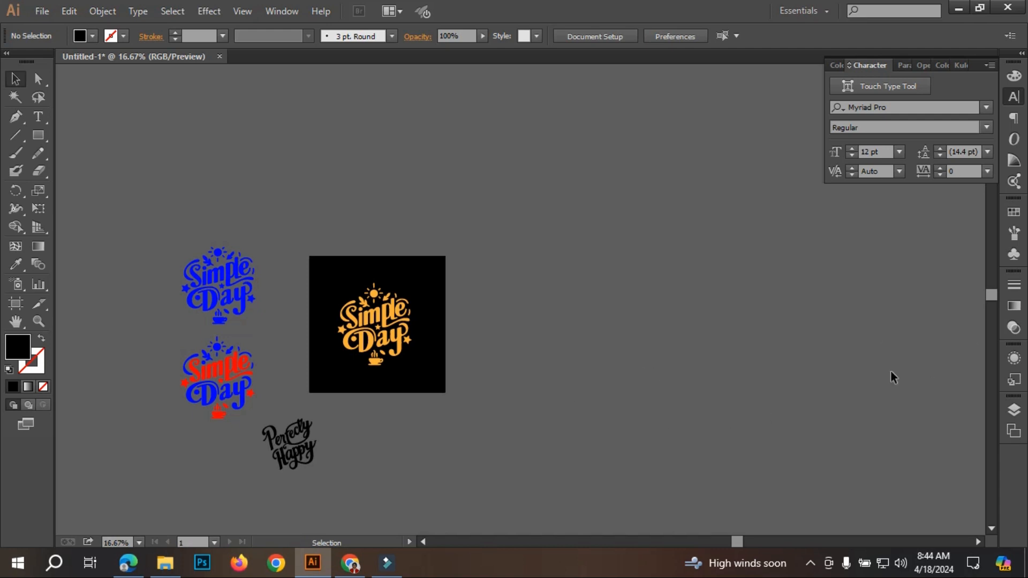